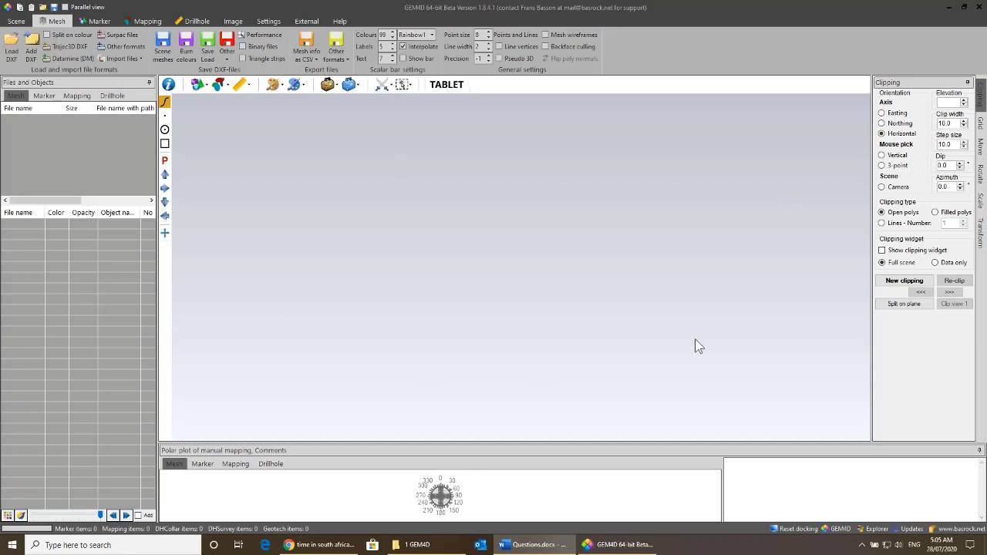
# Step: Load the mine development mesh file Dev__100.dxf into the scene
pyautogui.click(20, 46)
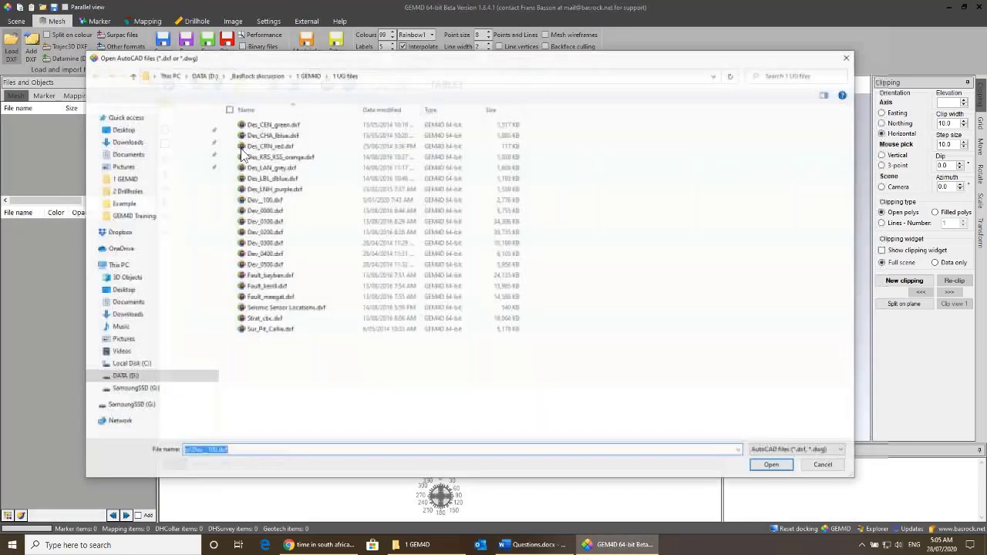
pyautogui.doubleClick(266, 200)
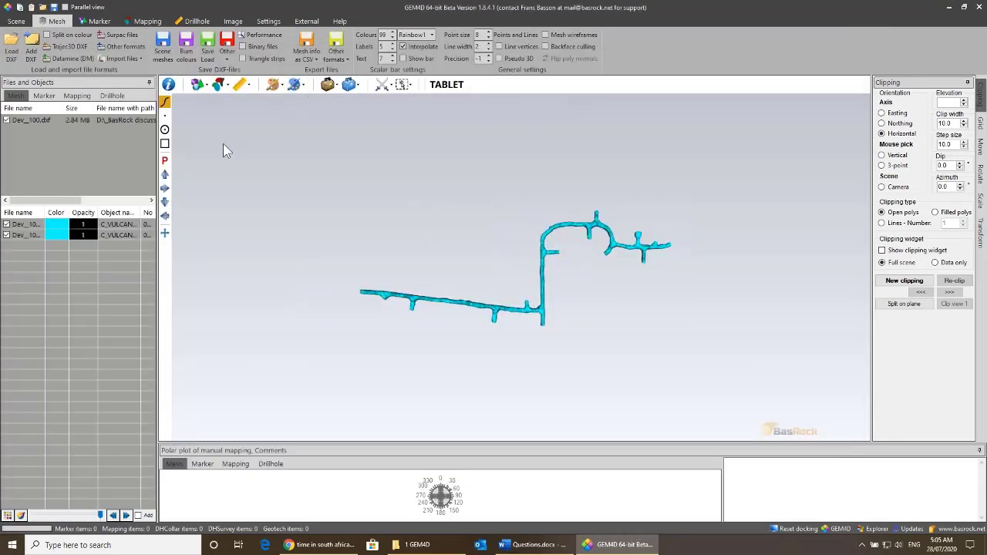
pyautogui.click(22, 97)
pyautogui.click(44, 96)
pyautogui.click(112, 96)
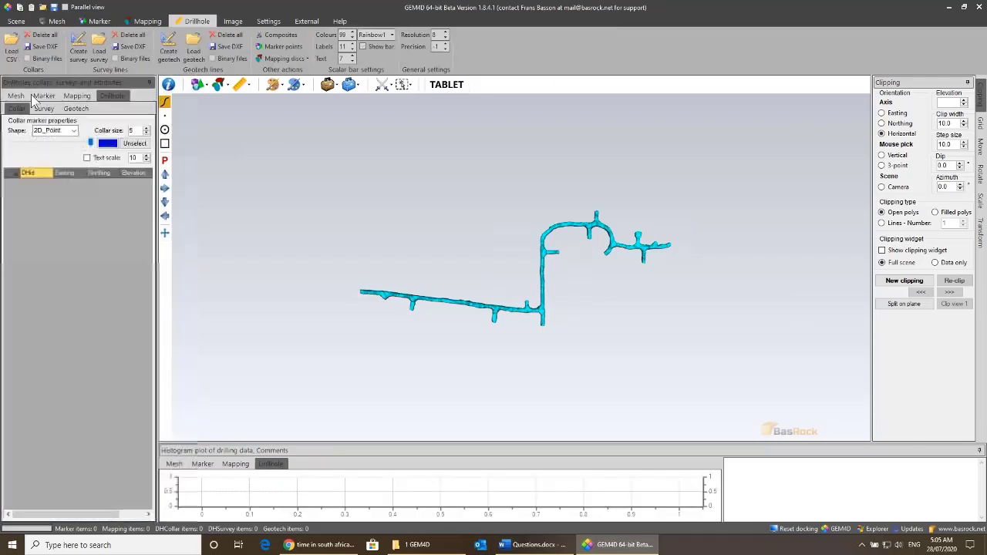
pyautogui.click(16, 96)
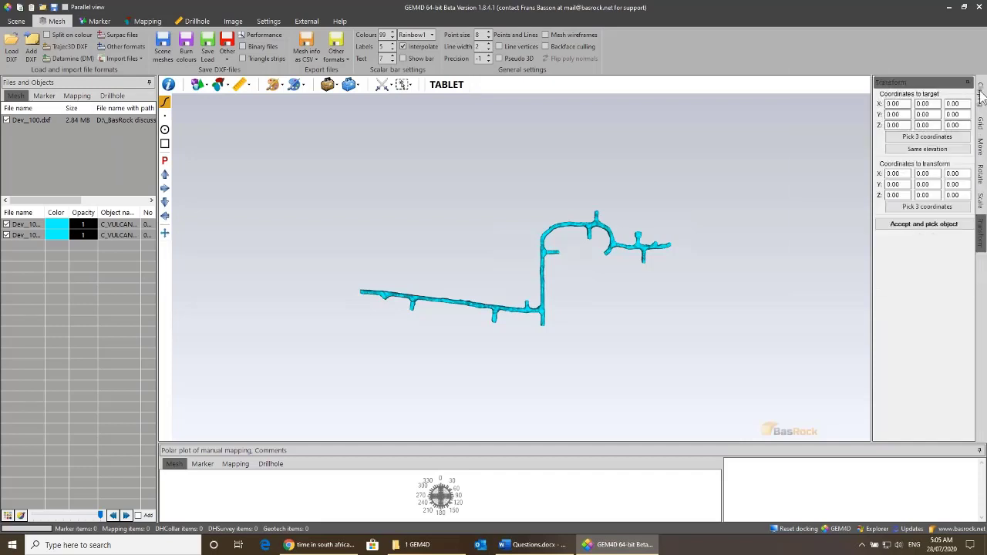
pyautogui.moveTo(981, 94)
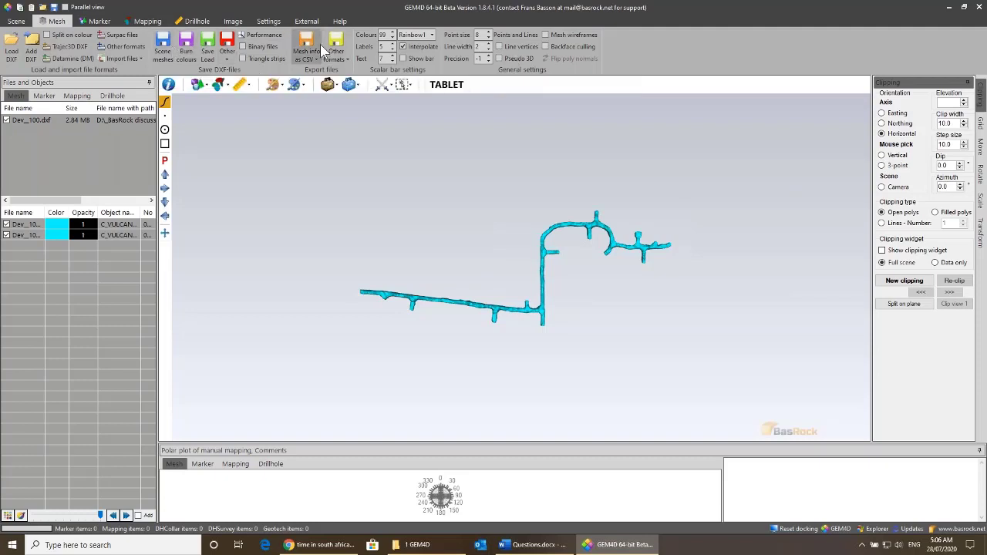
# Step: Try to create geotech lines from drillhole data
pyautogui.click(194, 22)
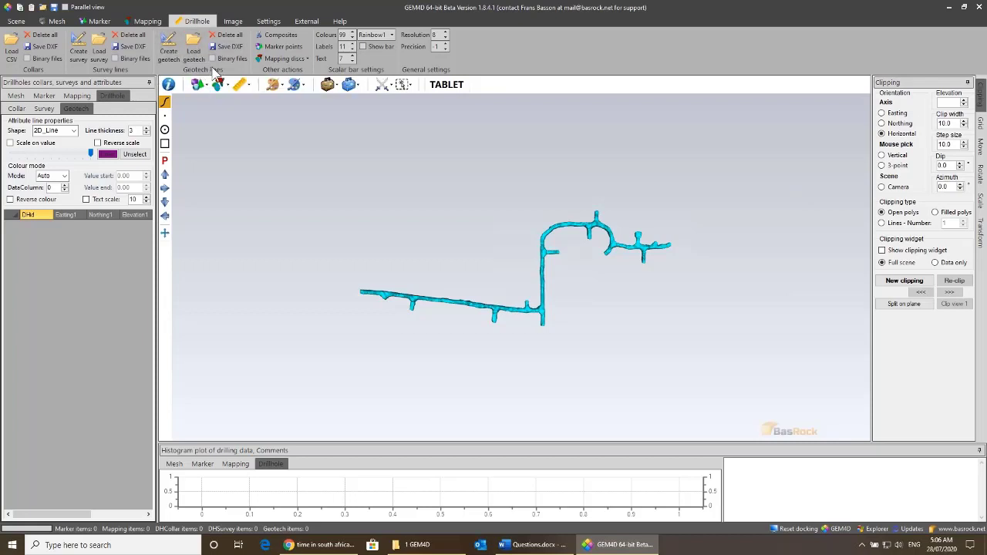
pyautogui.click(173, 60)
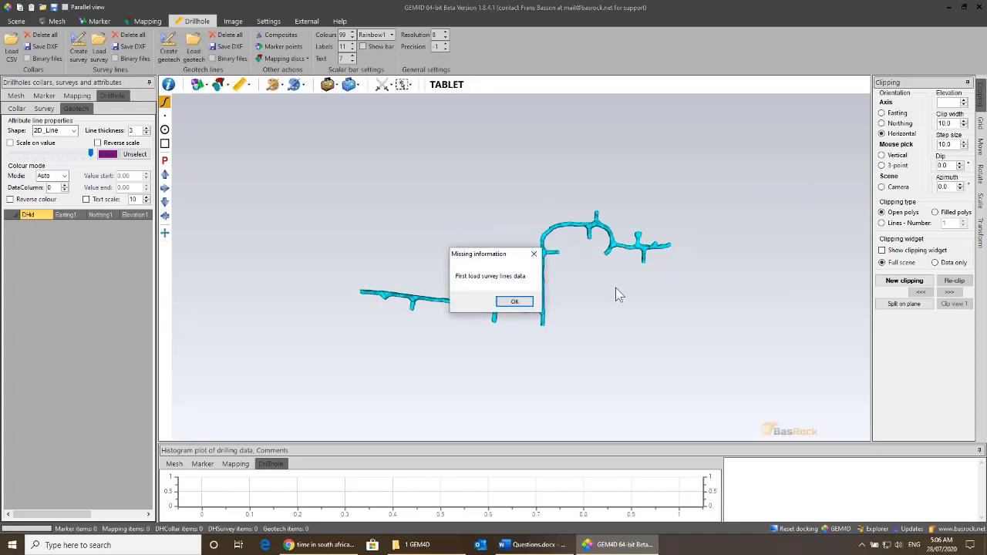
pyautogui.click(517, 301)
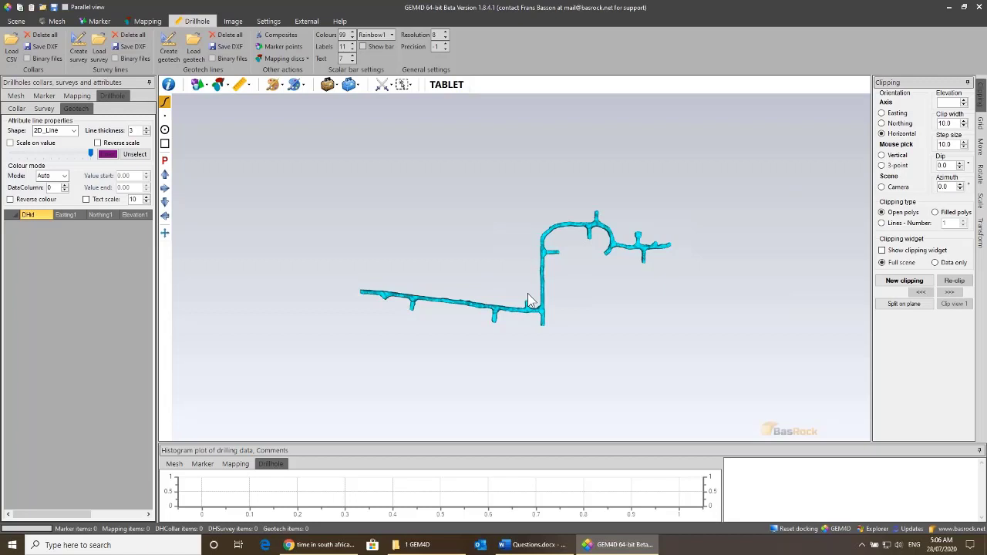
# Step: Examine the development mesh from several angles and query point coordinates around the side drives at its curved end
pyautogui.moveTo(596, 307); pyautogui.dragTo(568, 311)
pyautogui.moveTo(569, 311); pyautogui.dragTo(561, 222, button='right')
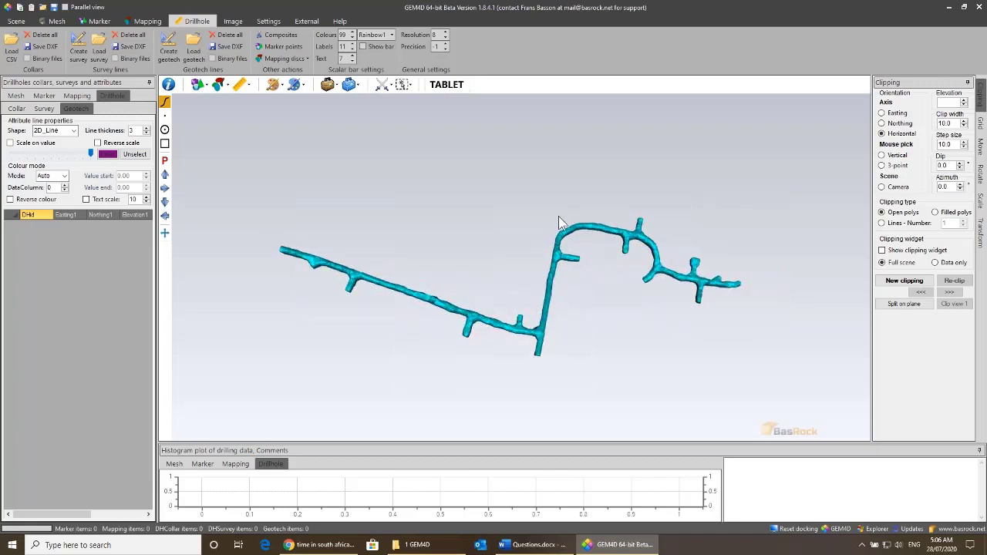
pyautogui.moveTo(585, 256); pyautogui.dragTo(575, 209, button='right')
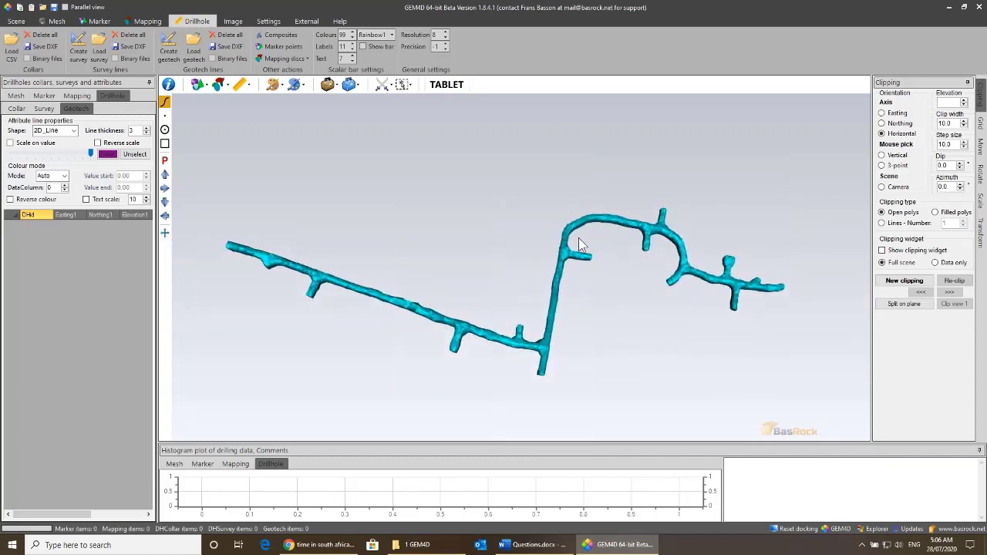
pyautogui.moveTo(586, 246); pyautogui.dragTo(573, 301)
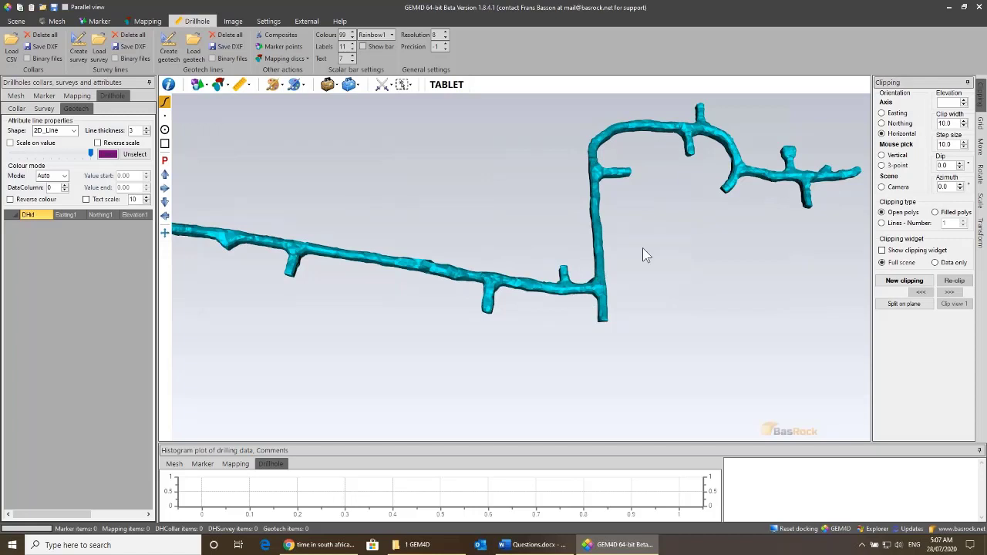
pyautogui.scroll(-3, 636, 205)
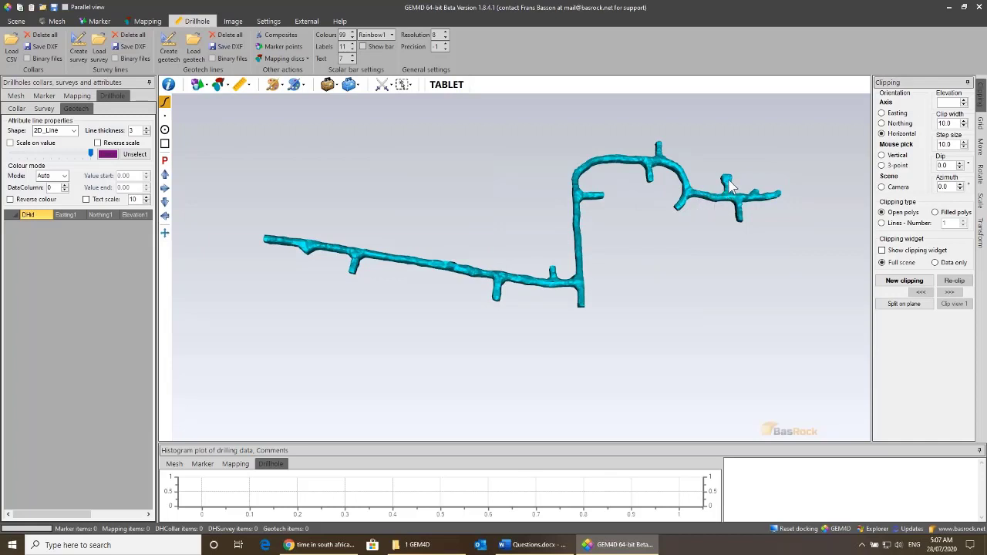
pyautogui.doubleClick(729, 185)
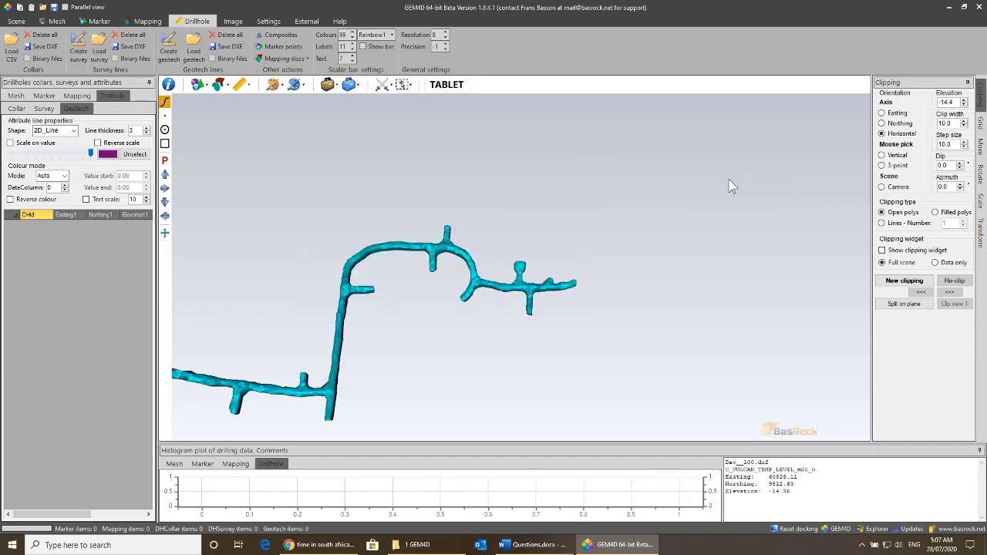
pyautogui.scroll(5, 602, 278)
pyautogui.moveTo(563, 246); pyautogui.dragTo(572, 205)
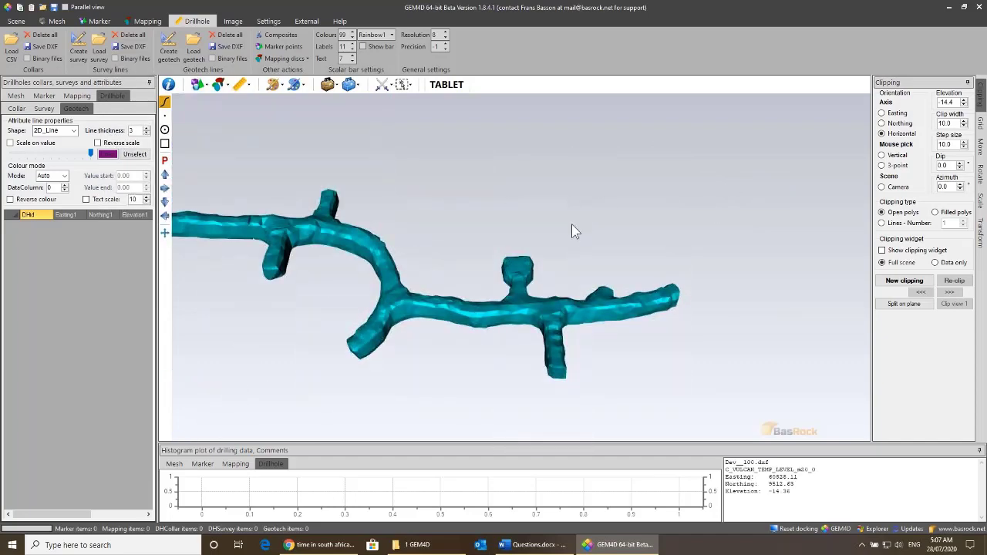
pyautogui.moveTo(552, 308); pyautogui.dragTo(719, 409)
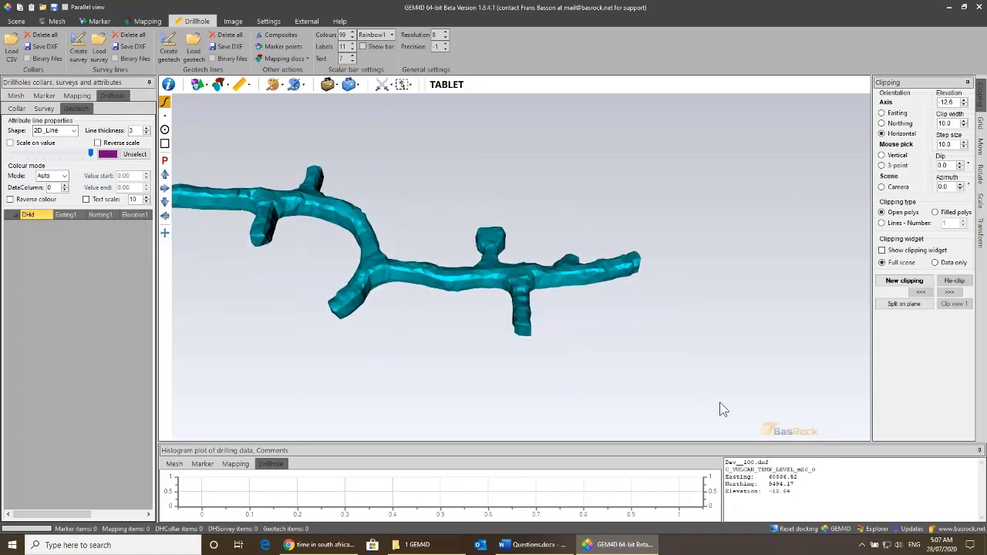
pyautogui.moveTo(809, 499); pyautogui.dragTo(720, 463)
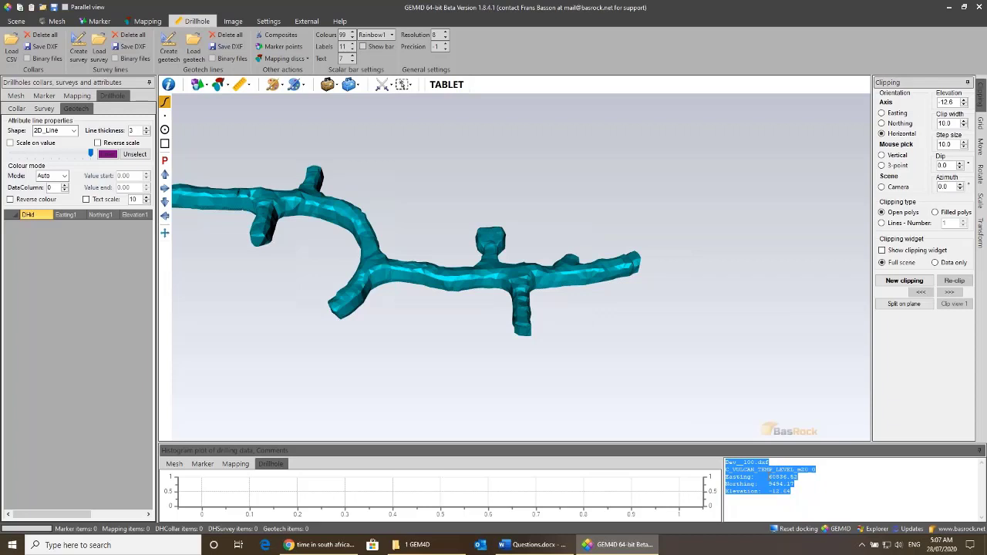
# Step: Query the coordinates and elevations of points along the long straight drive and review the whole mesh
pyautogui.doubleClick(380, 261)
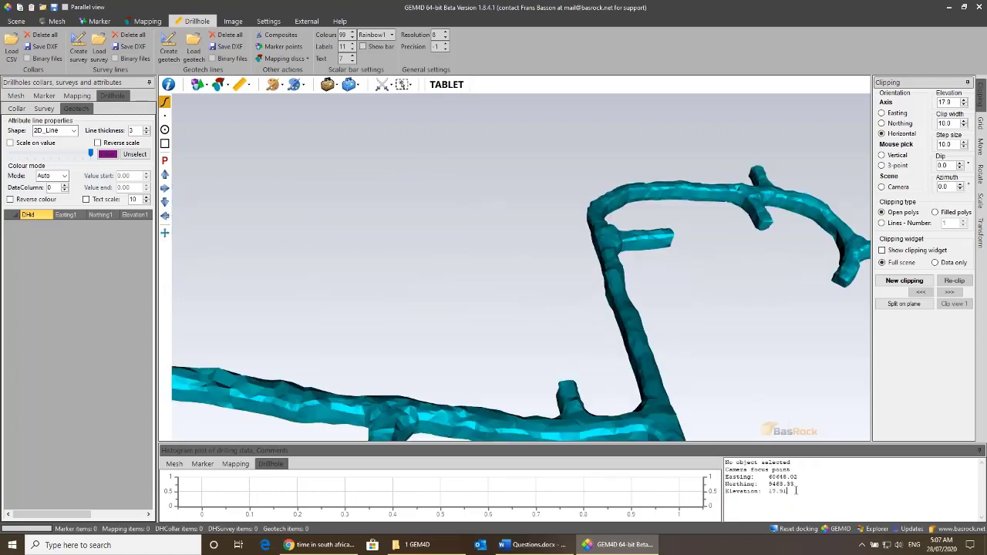
pyautogui.moveTo(796, 490); pyautogui.dragTo(727, 463)
pyautogui.click(771, 478)
pyautogui.scroll(-3, 269, 298)
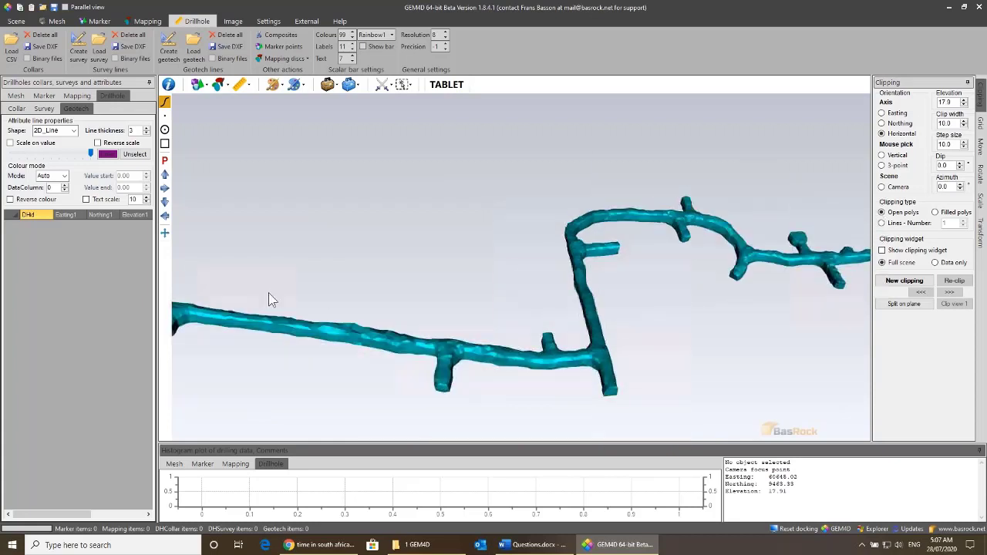
pyautogui.doubleClick(213, 319)
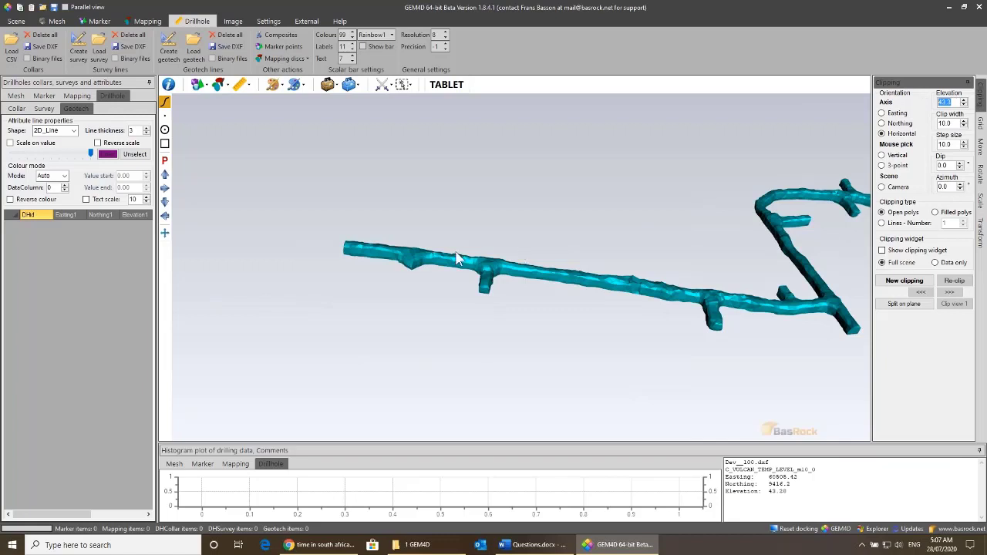
pyautogui.doubleClick(392, 257)
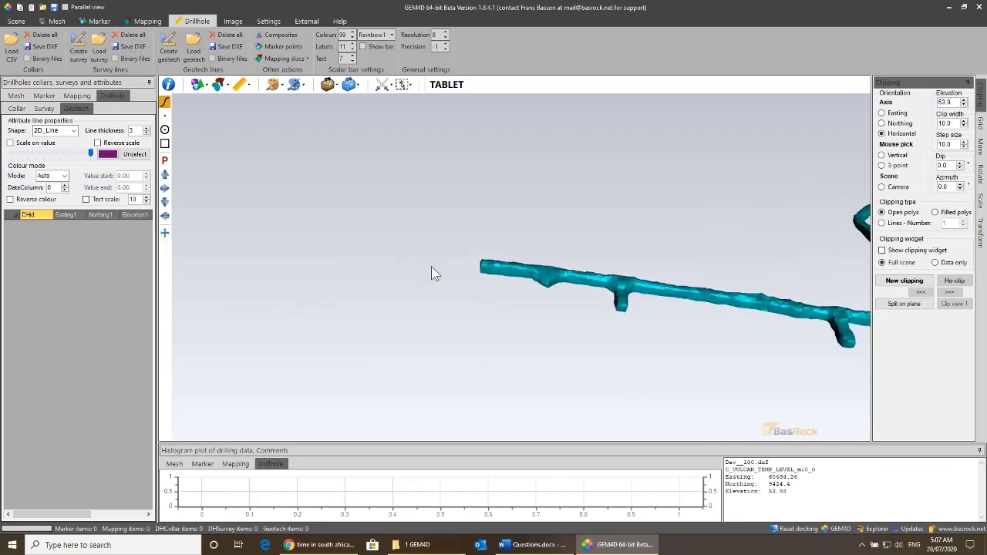
pyautogui.doubleClick(810, 307)
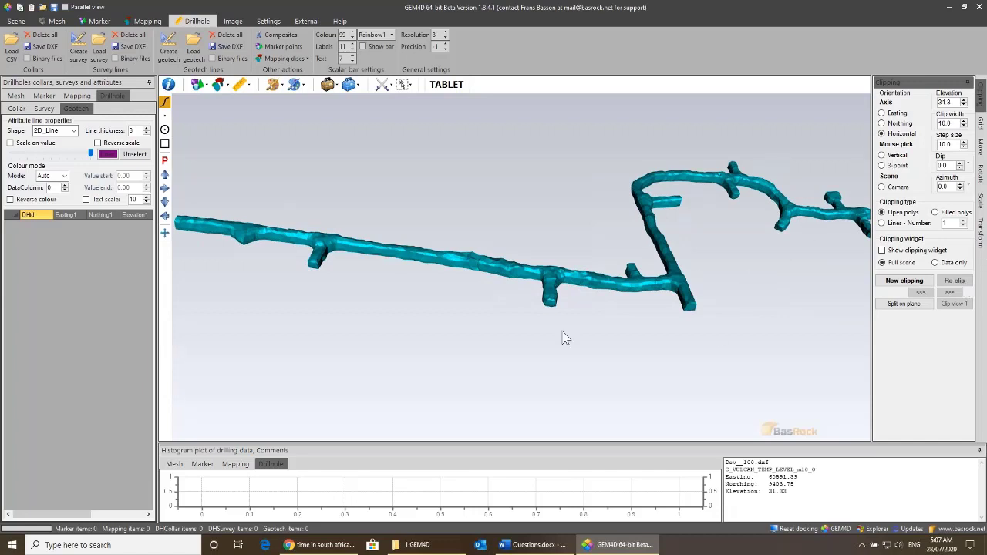
pyautogui.moveTo(535, 273); pyautogui.dragTo(531, 200)
pyautogui.scroll(-5, 544, 296)
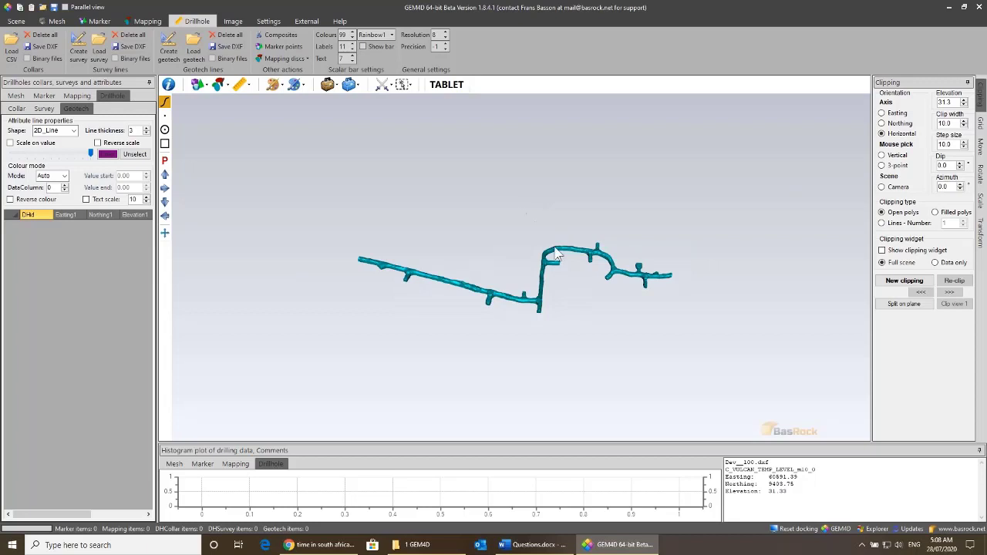
pyautogui.moveTo(553, 257); pyautogui.dragTo(668, 258)
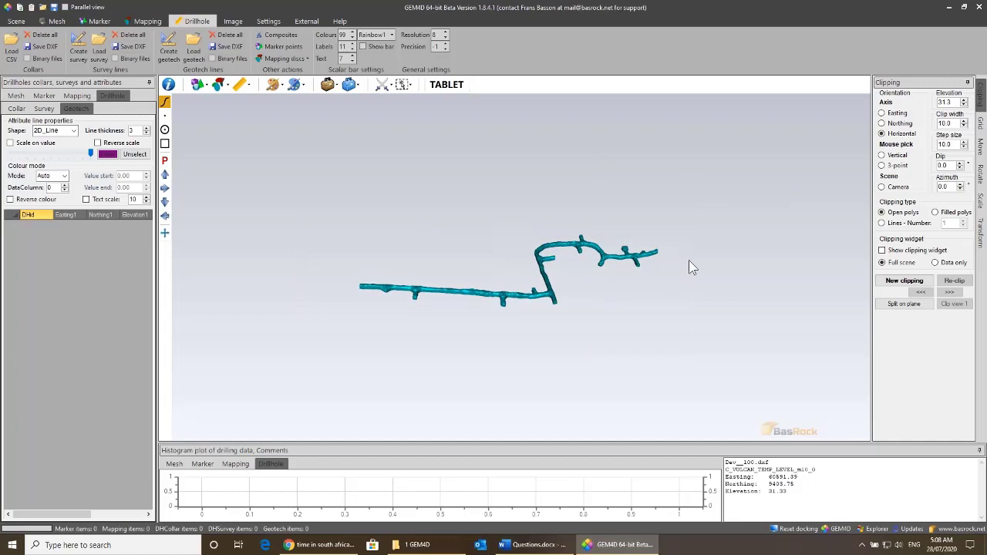
# Step: Save the scene bounding box as a DXF file named bb
pyautogui.click(57, 22)
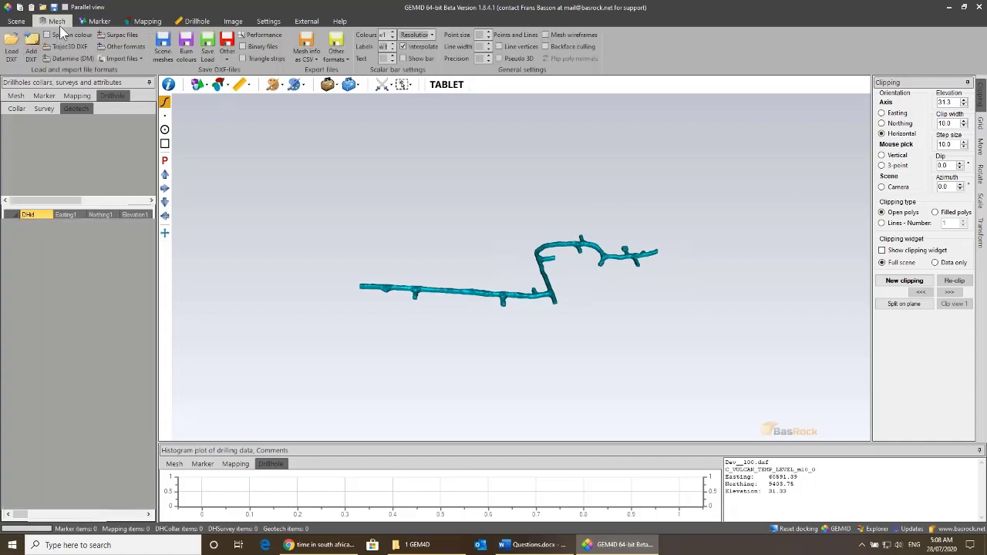
pyautogui.click(340, 56)
pyautogui.press('Escape')
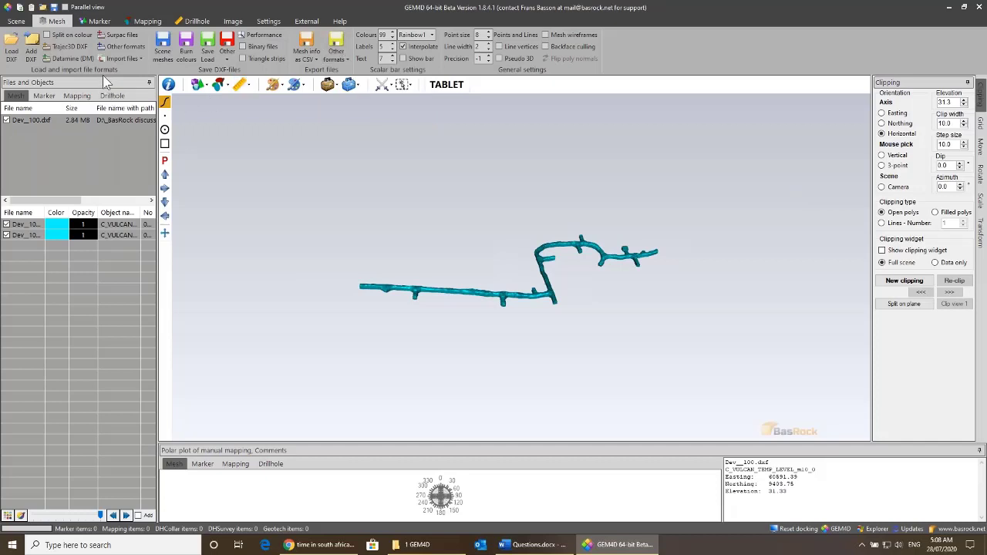
pyautogui.click(228, 62)
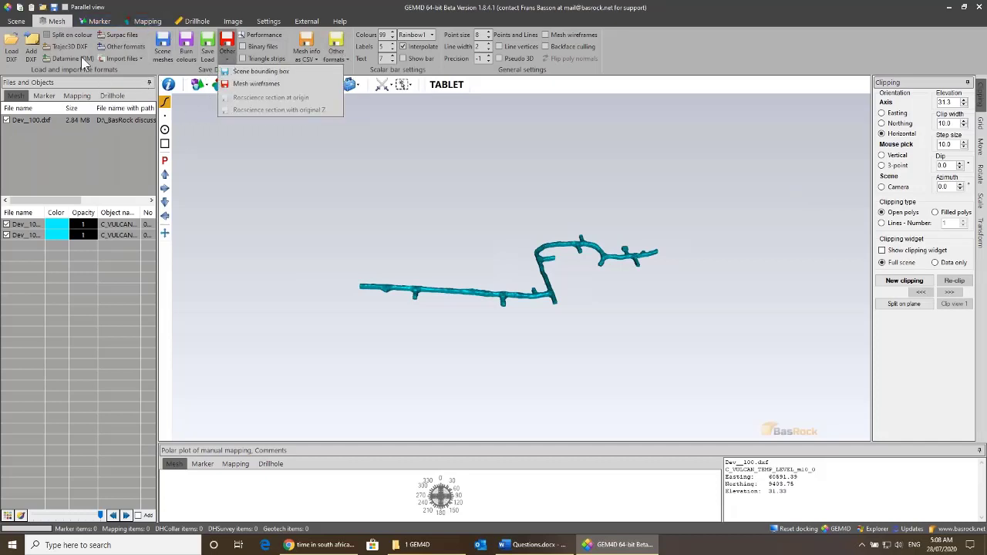
pyautogui.click(209, 77)
pyautogui.click(229, 61)
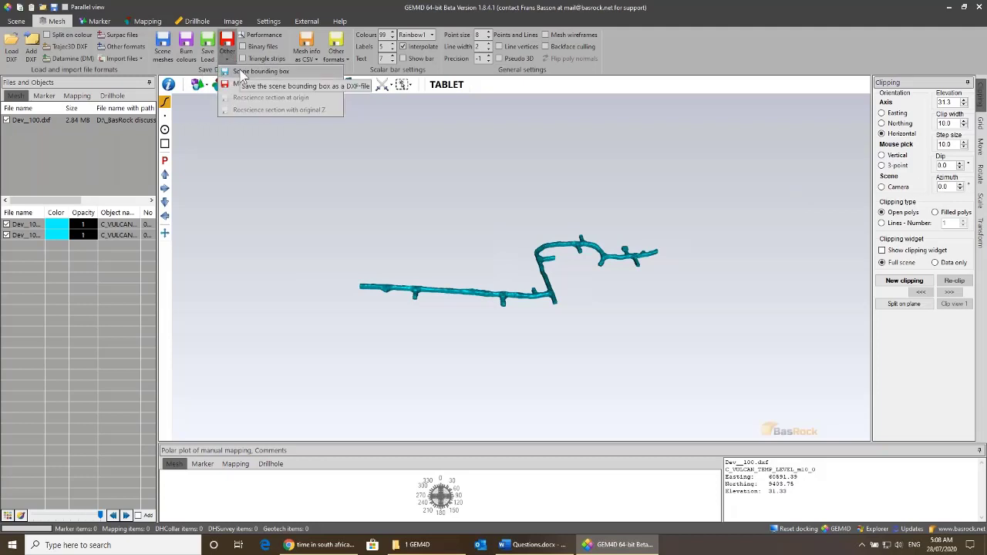
pyautogui.click(241, 73)
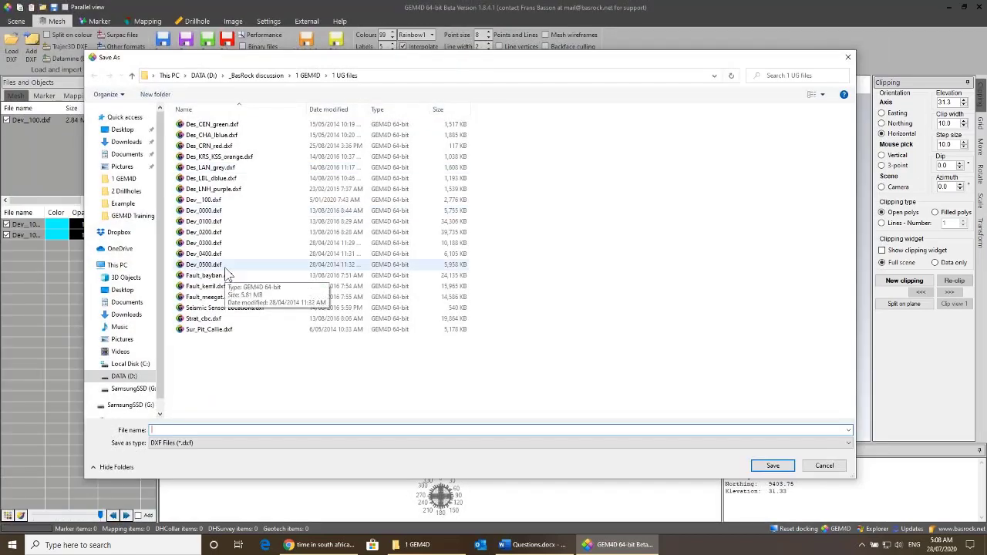
pyautogui.write('bb')
pyautogui.press('Return')
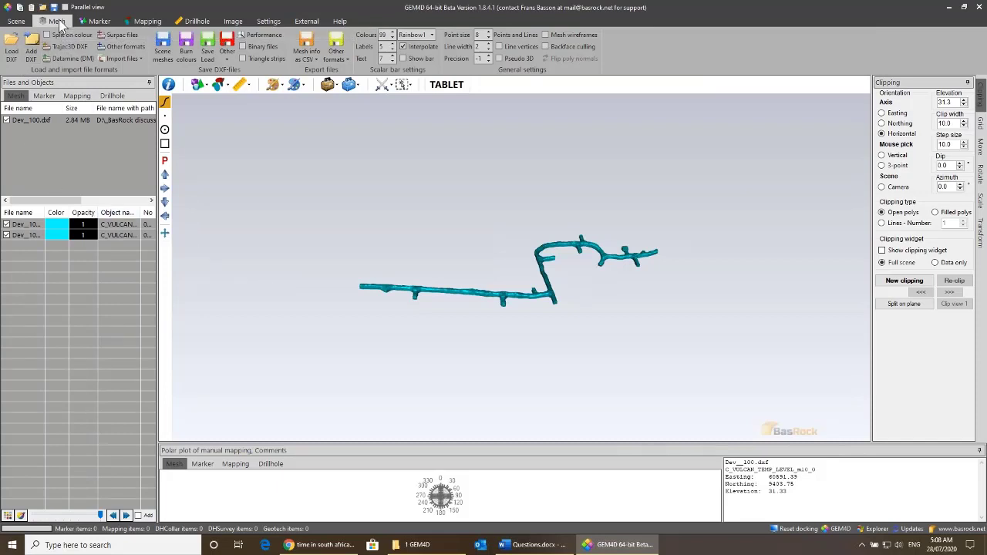
# Step: Add the bounding box file bb.dxf to the scene alongside the development mesh
pyautogui.click(30, 51)
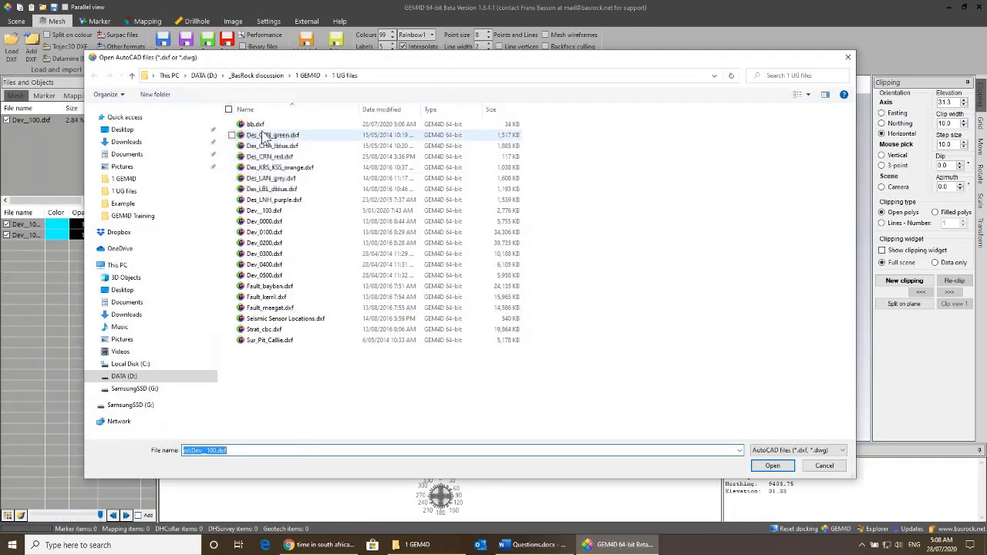
pyautogui.doubleClick(241, 124)
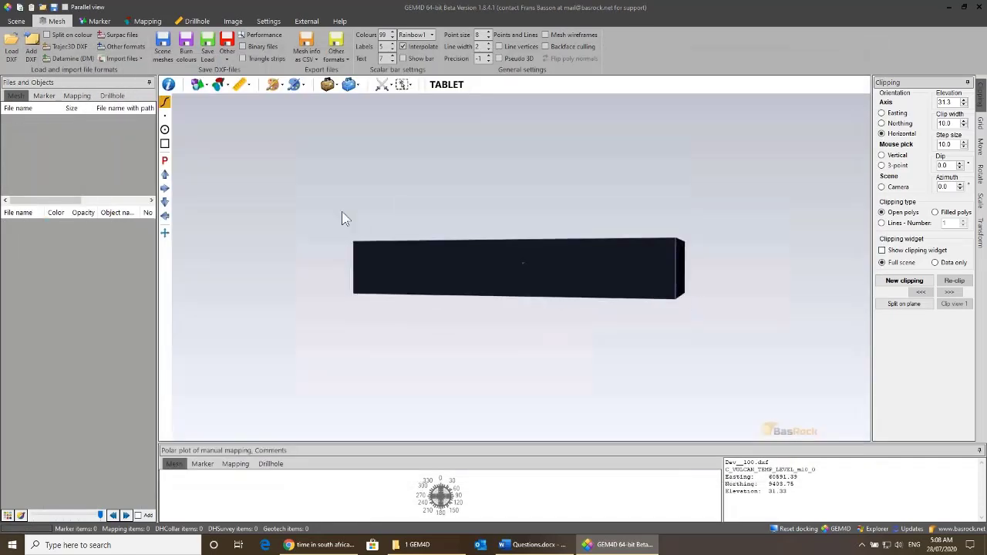
pyautogui.moveTo(342, 211); pyautogui.dragTo(602, 291)
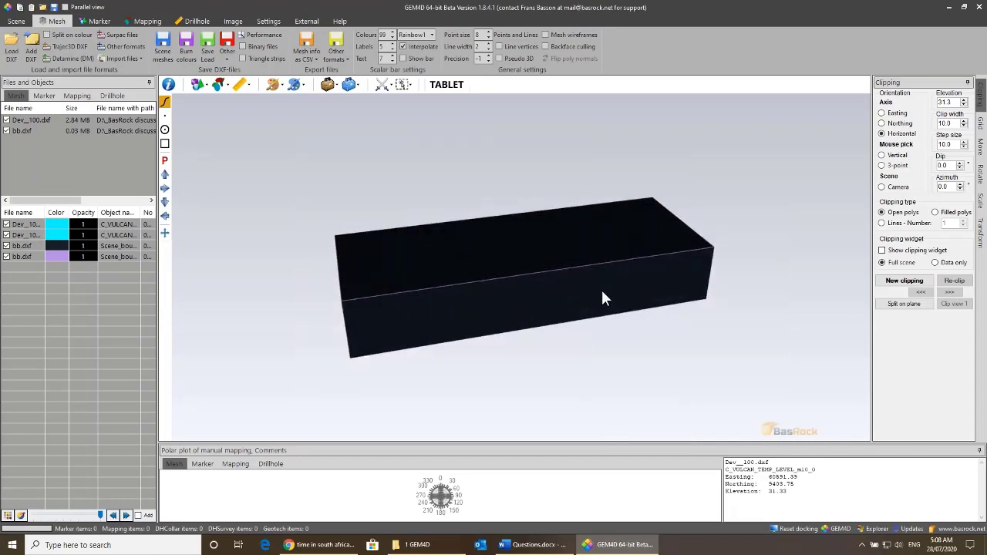
# Step: Change the color of the dark bounding box object from bb.dxf to orange
pyautogui.click(64, 253)
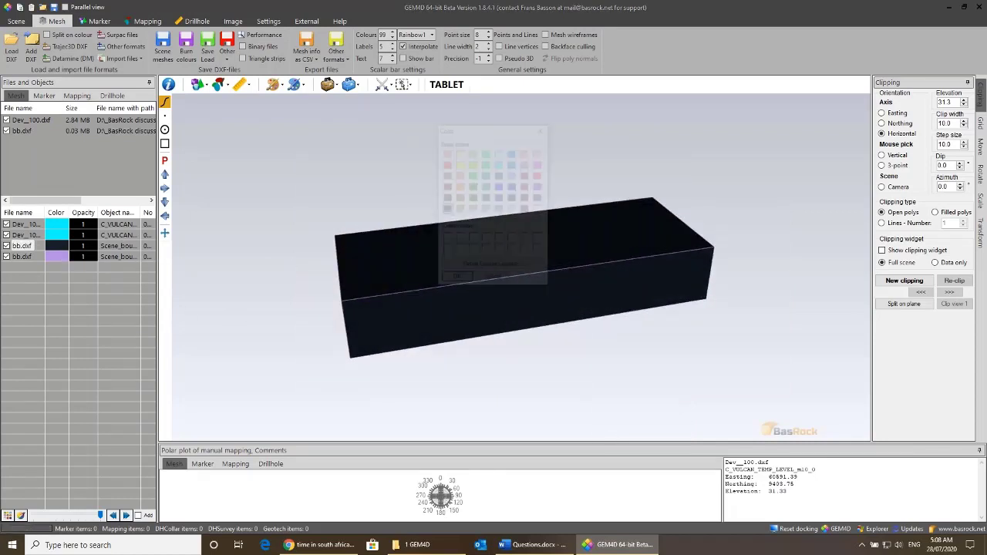
pyautogui.click(459, 186)
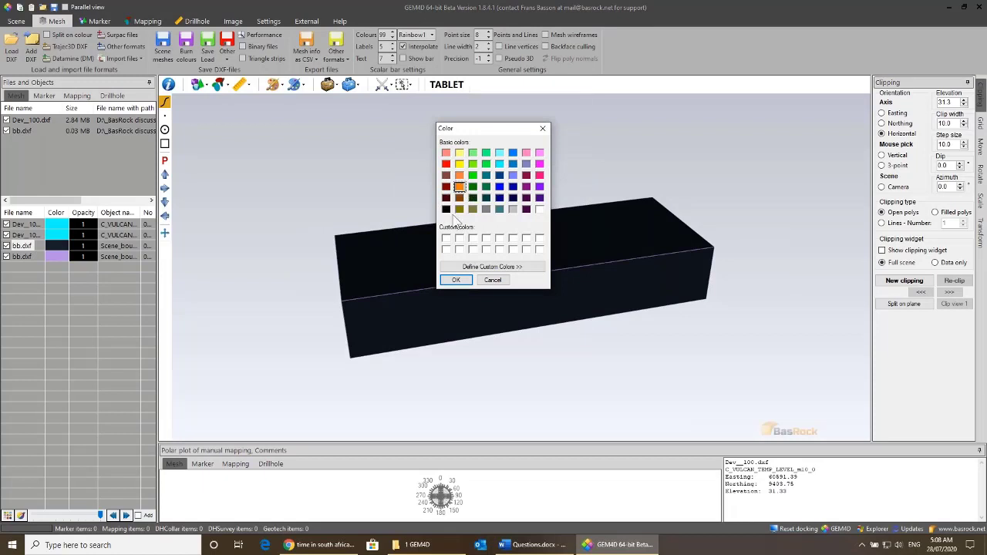
pyautogui.click(454, 280)
pyautogui.moveTo(393, 321); pyautogui.dragTo(486, 293)
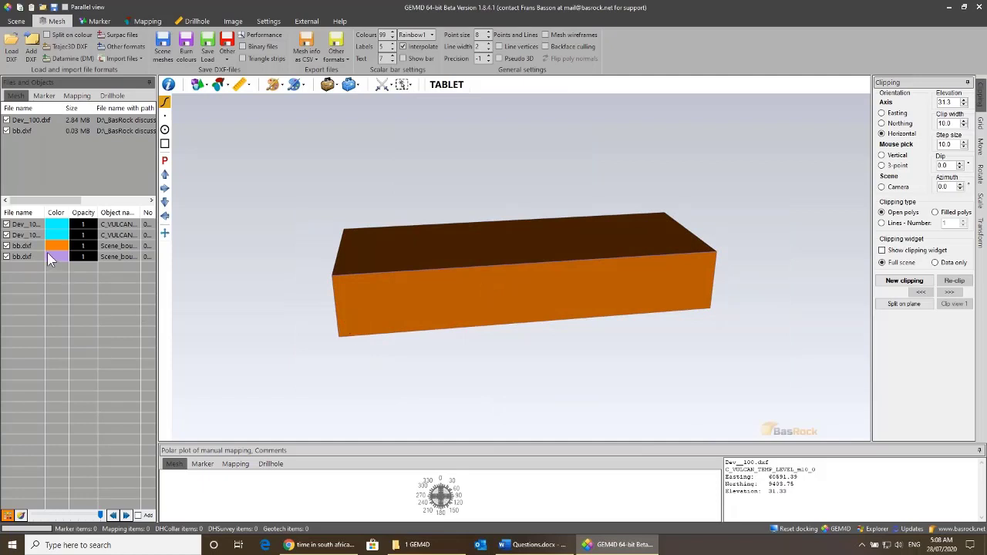
# Step: Hide the orange bounding box object from bb.dxf and examine the development mesh inside the remaining box outline
pyautogui.moveTo(355, 232); pyautogui.dragTo(400, 230)
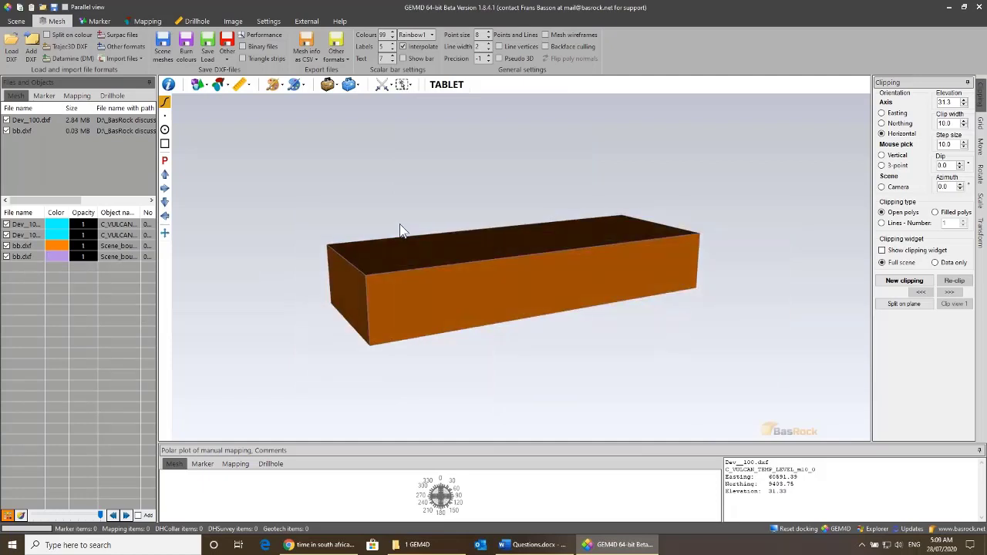
pyautogui.click(7, 245)
pyautogui.click(7, 246)
pyautogui.click(6, 246)
pyautogui.click(6, 246)
pyautogui.moveTo(202, 270); pyautogui.dragTo(287, 274)
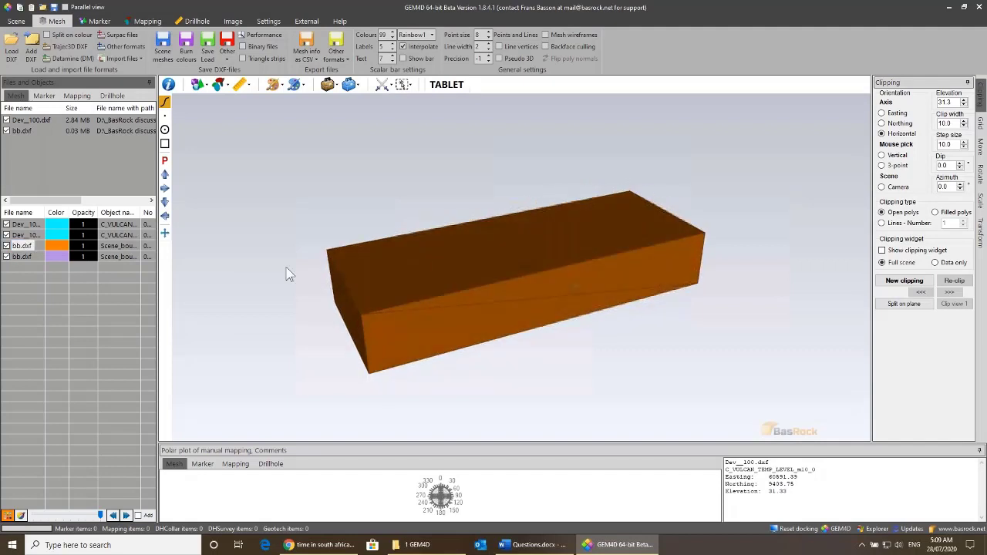
pyautogui.click(6, 246)
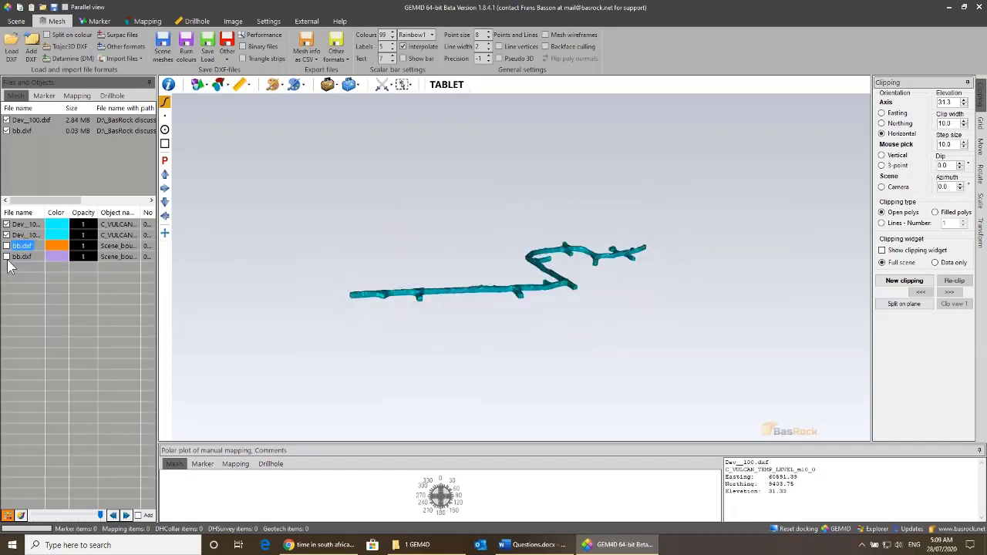
pyautogui.moveTo(520, 234); pyautogui.dragTo(320, 222)
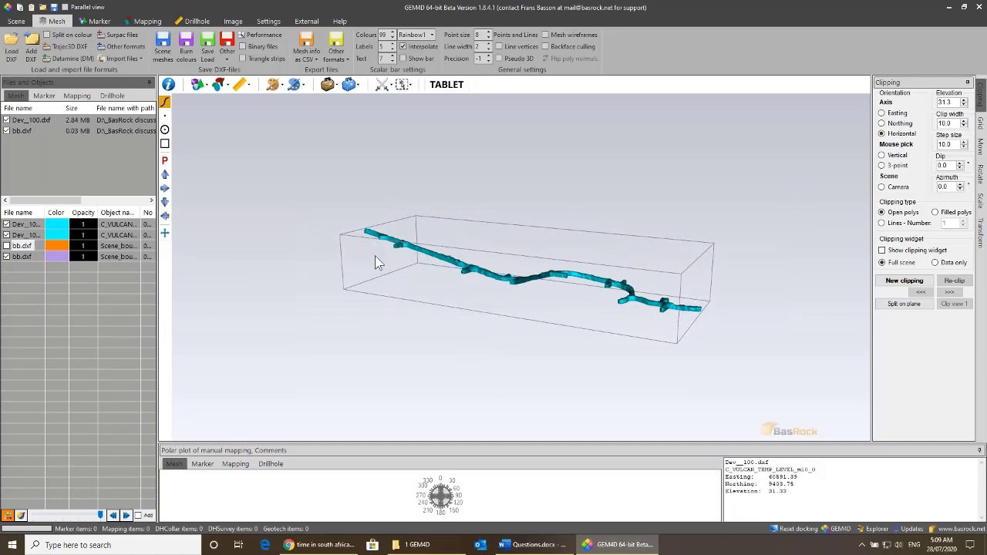
pyautogui.moveTo(379, 245); pyautogui.dragTo(611, 266)
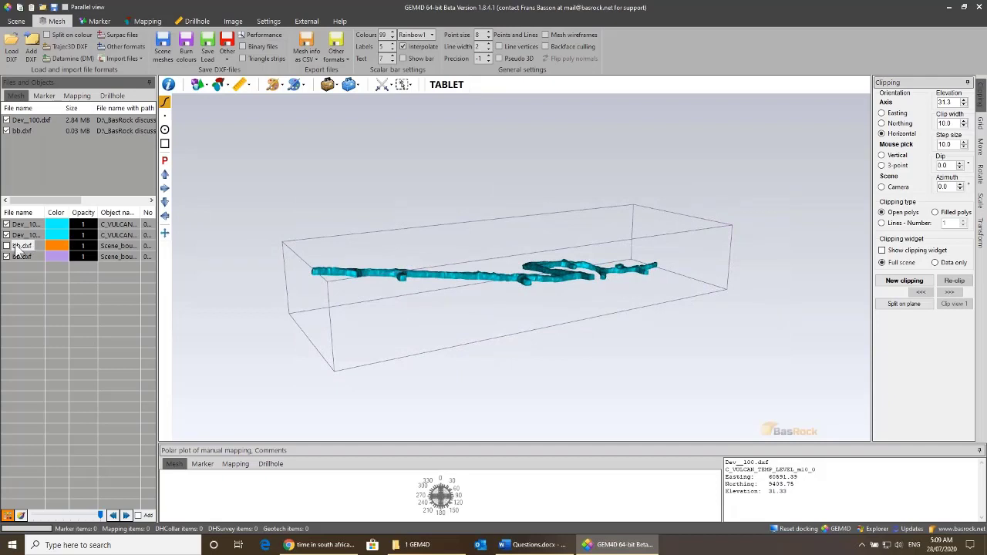
# Step: Show the orange bounding box object again and examine the solid box from the front and above in perspective
pyautogui.click(8, 245)
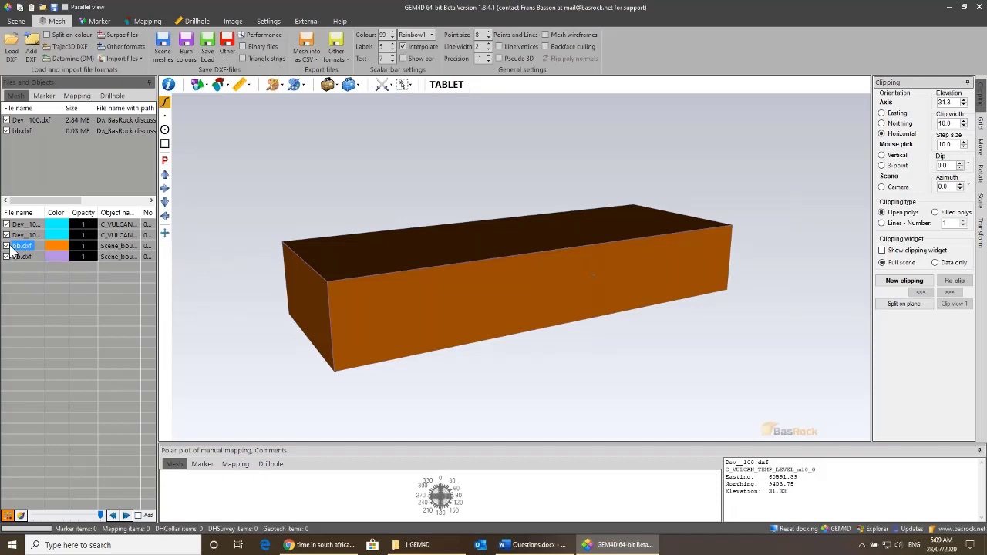
pyautogui.click(7, 246)
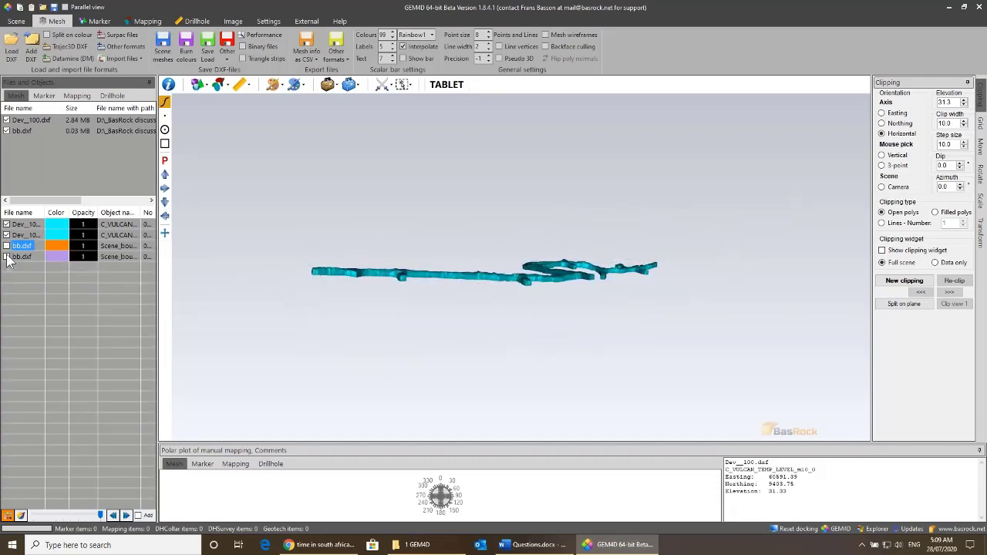
pyautogui.click(7, 246)
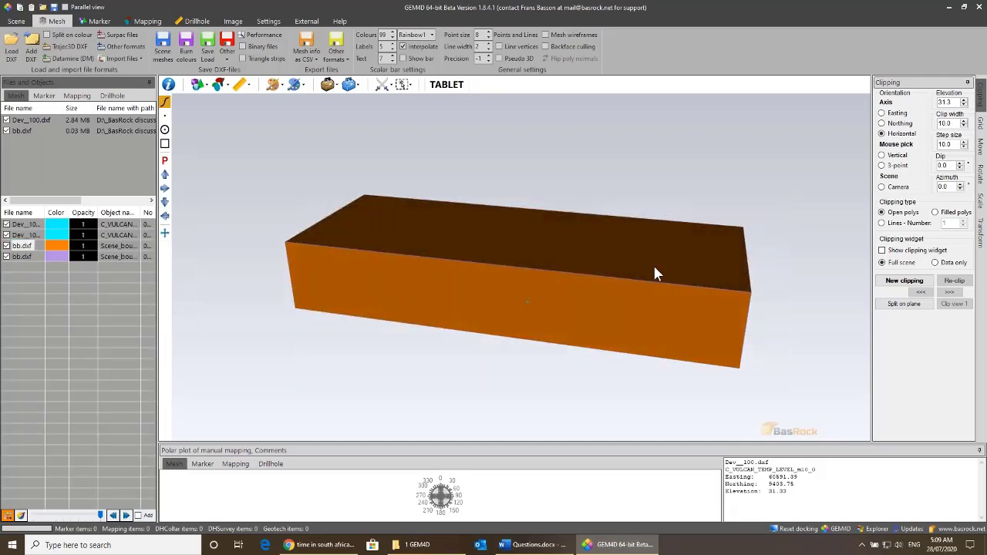
pyautogui.moveTo(654, 274); pyautogui.dragTo(711, 268)
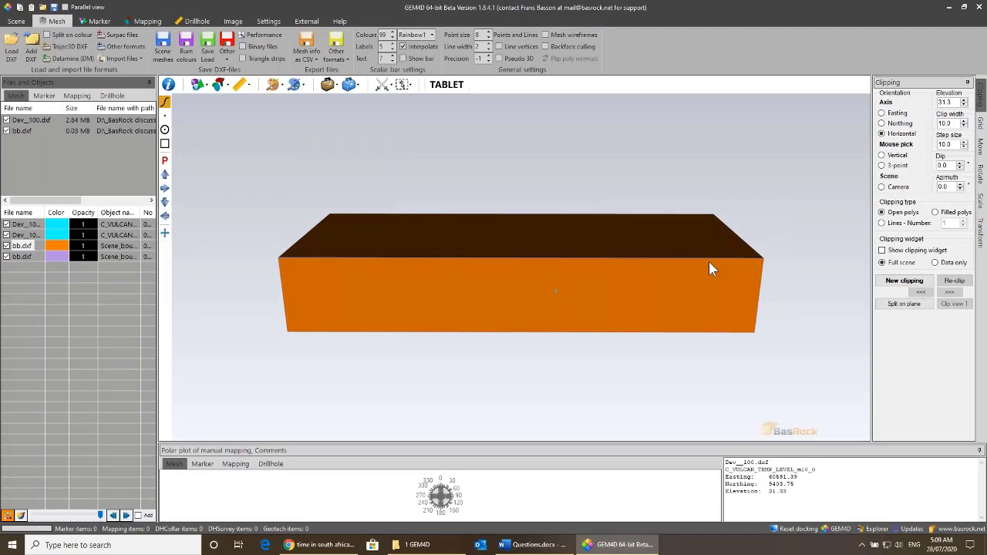
pyautogui.moveTo(702, 328); pyautogui.dragTo(692, 295, button='right')
pyautogui.moveTo(693, 295); pyautogui.dragTo(709, 299, button='middle')
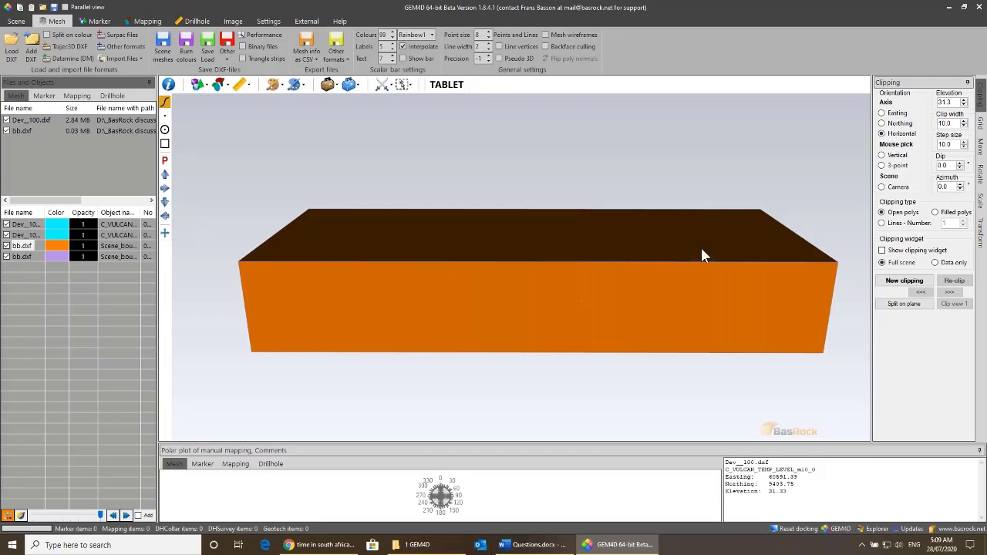
pyautogui.moveTo(700, 245)
pyautogui.mouseDown()
pyautogui.moveTo(623, 266)
pyautogui.moveTo(637, 269)
pyautogui.mouseUp()
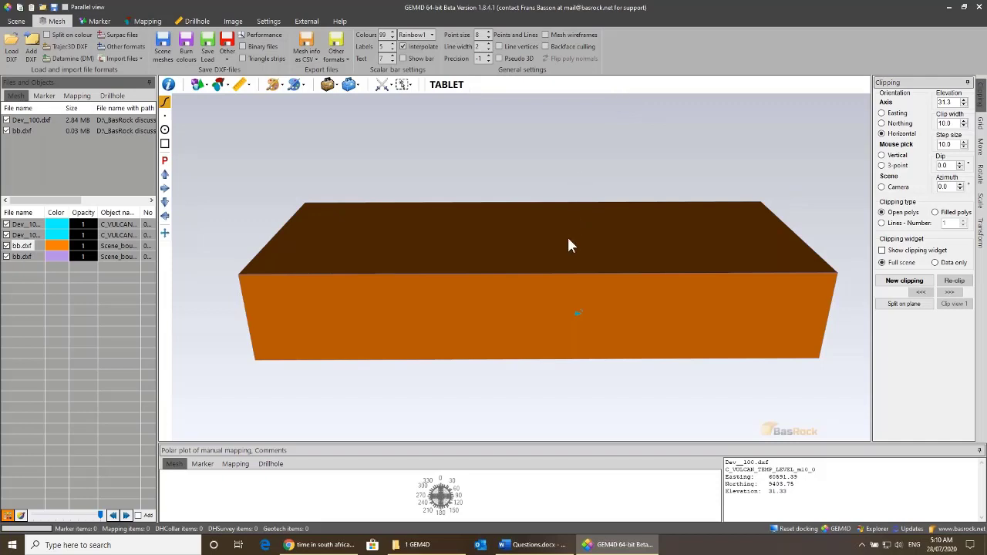
pyautogui.moveTo(568, 245); pyautogui.dragTo(572, 223)
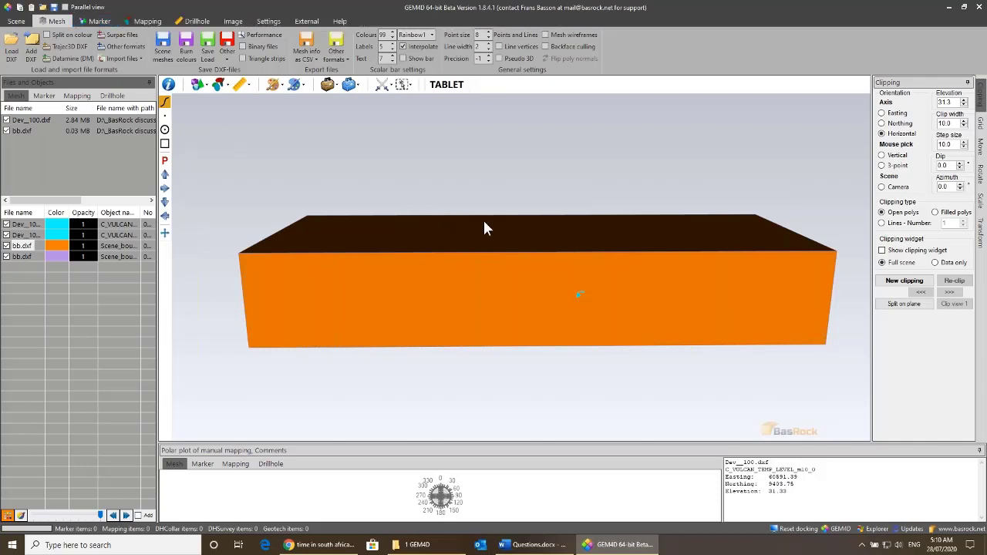
# Step: Toggle parallel view on and off to compare the projections, and examine the bounding box with parallel view on
pyautogui.click(79, 9)
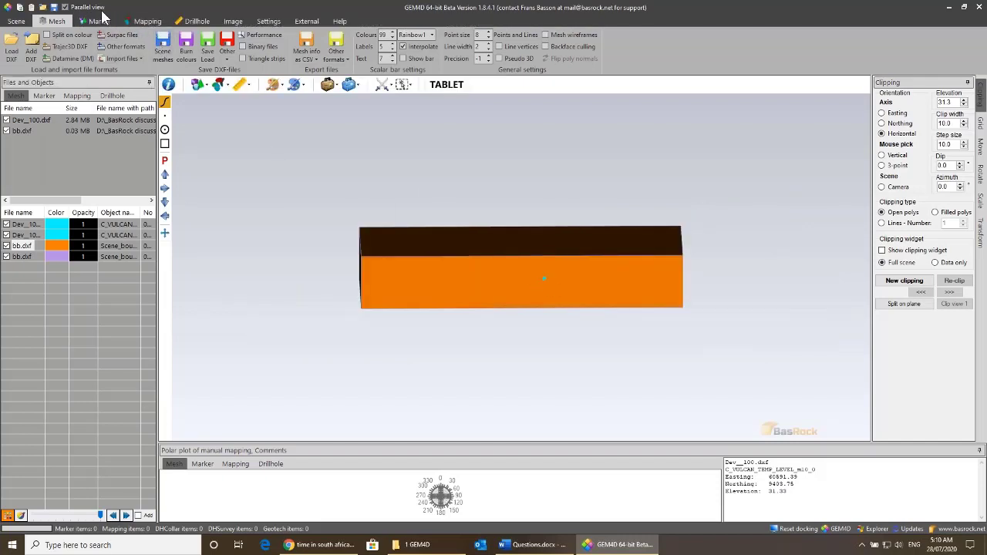
pyautogui.click(98, 10)
pyautogui.click(99, 11)
pyautogui.click(98, 9)
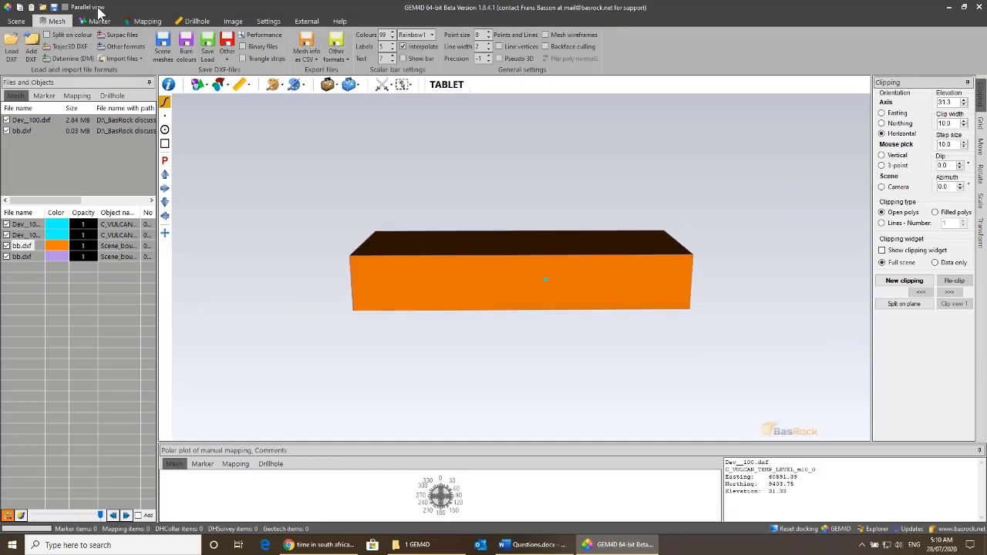
pyautogui.click(98, 9)
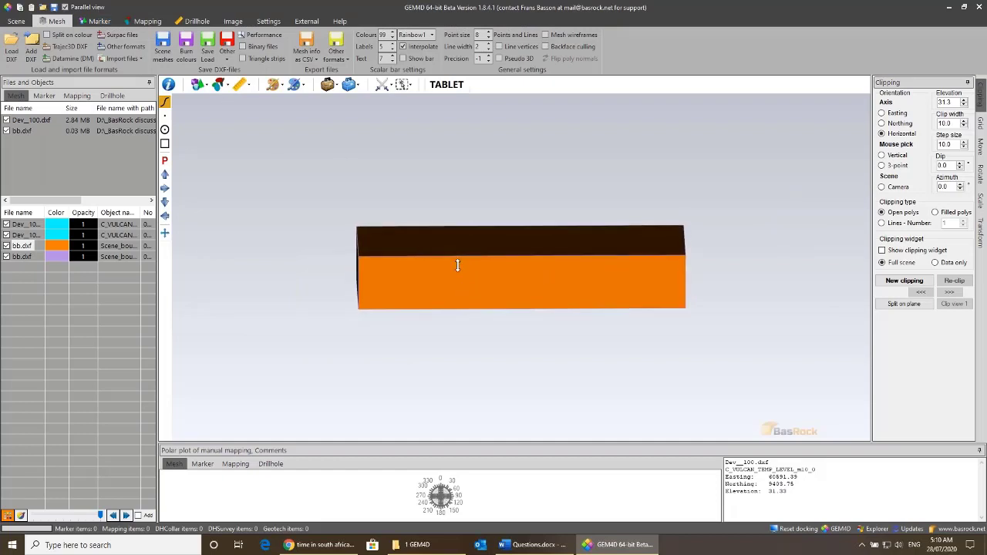
pyautogui.scroll(3, 453, 247)
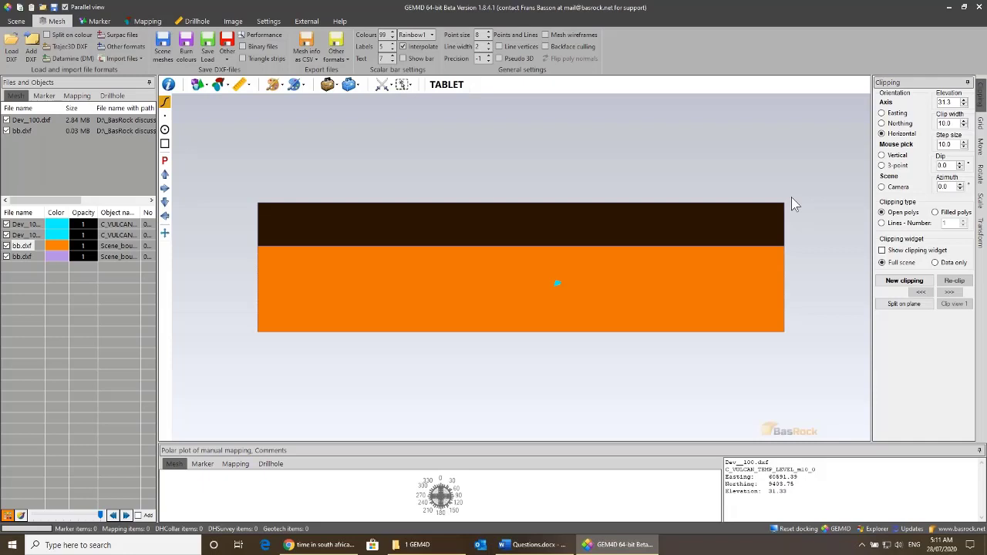
pyautogui.moveTo(773, 239); pyautogui.dragTo(652, 293)
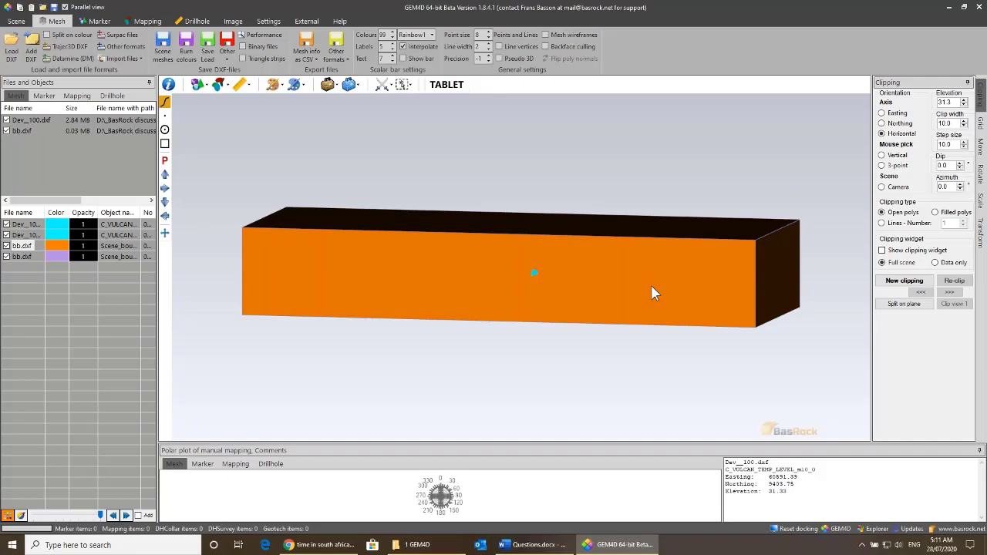
pyautogui.moveTo(606, 304)
pyautogui.mouseDown()
pyautogui.moveTo(564, 295)
pyautogui.moveTo(609, 304)
pyautogui.mouseUp()
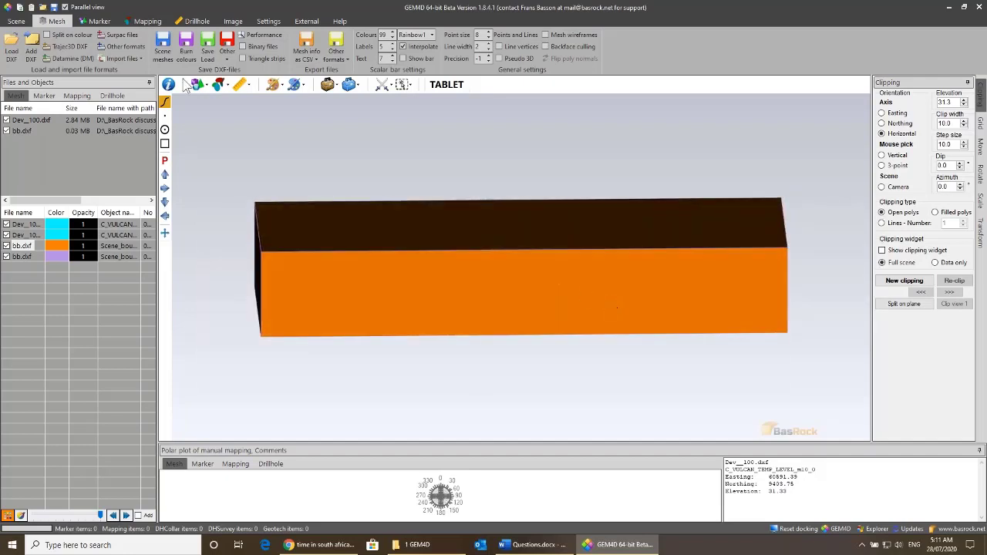
# Step: Turn off parallel view and examine the bounding box in perspective from several angles
pyautogui.click(85, 8)
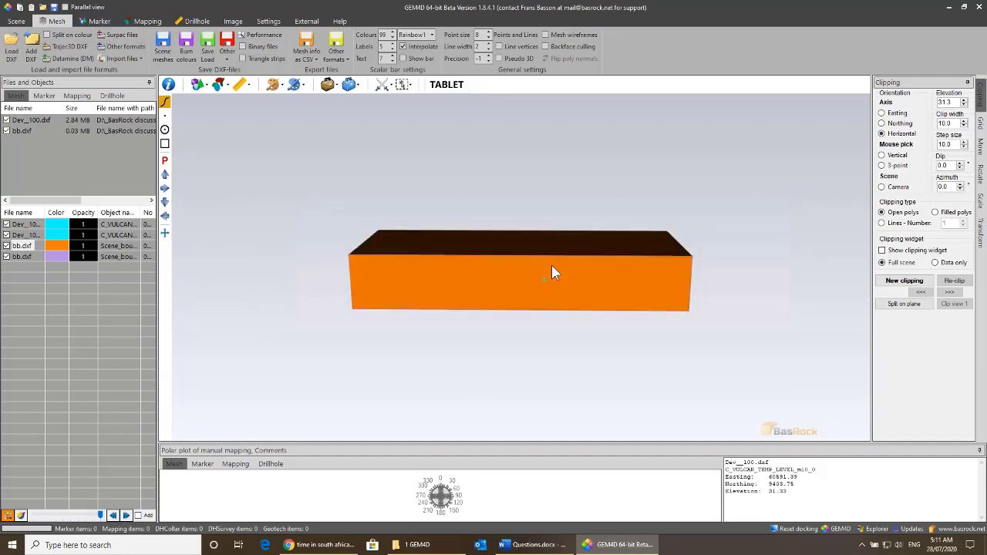
pyautogui.moveTo(551, 267); pyautogui.dragTo(530, 286)
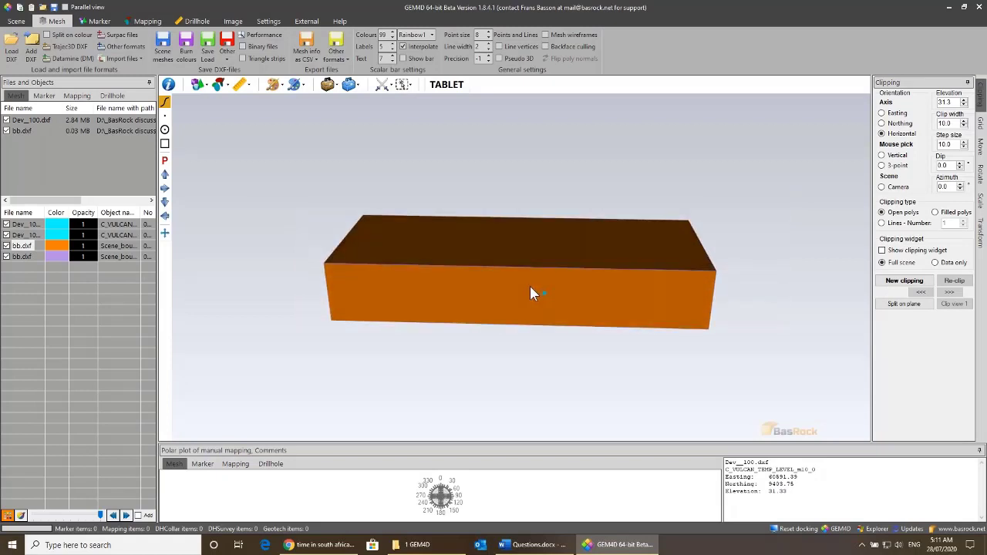
pyautogui.moveTo(569, 323); pyautogui.dragTo(507, 313)
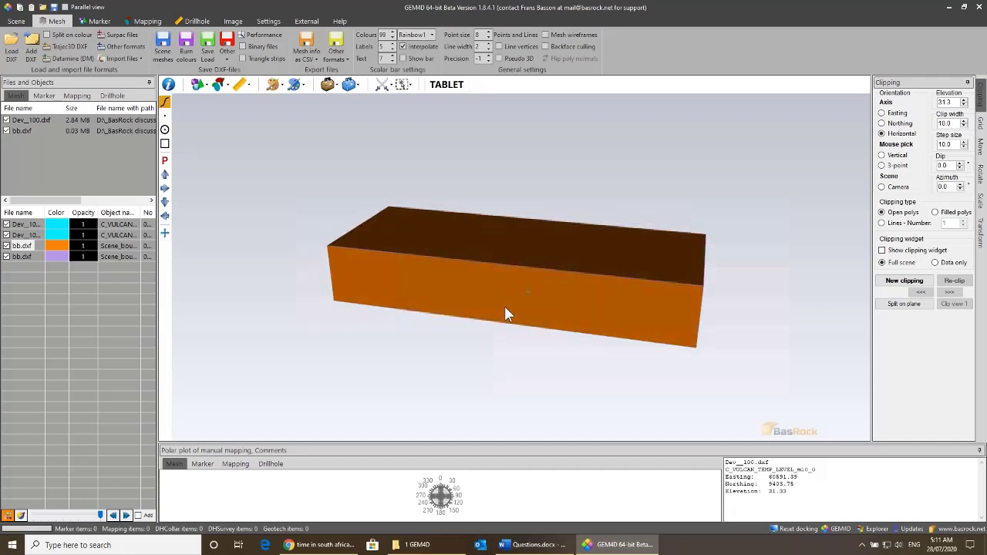
pyautogui.moveTo(515, 331); pyautogui.dragTo(504, 301, button='right')
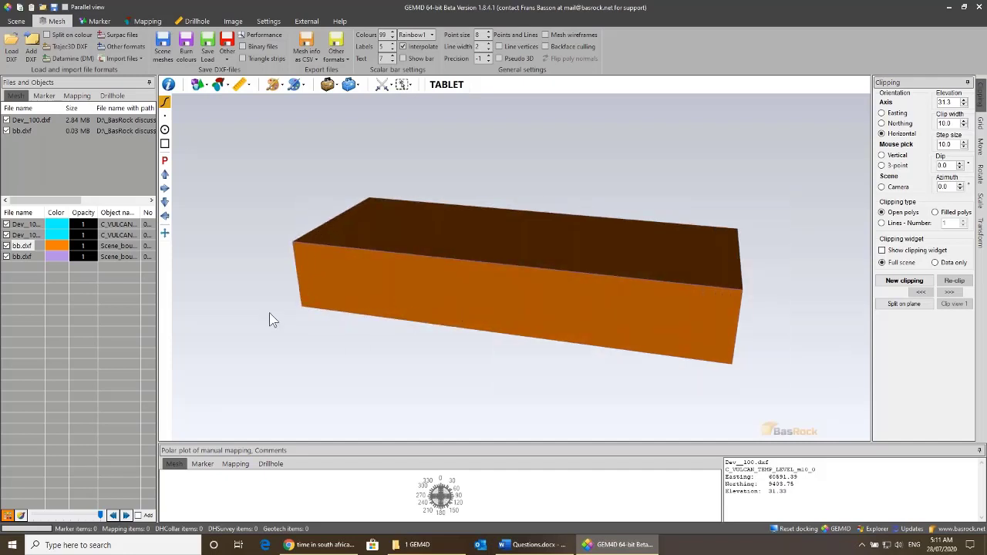
# Step: Hide both development mesh objects and the purple bb.dxf object so only the orange box is displayed
pyautogui.click(7, 256)
pyautogui.click(6, 224)
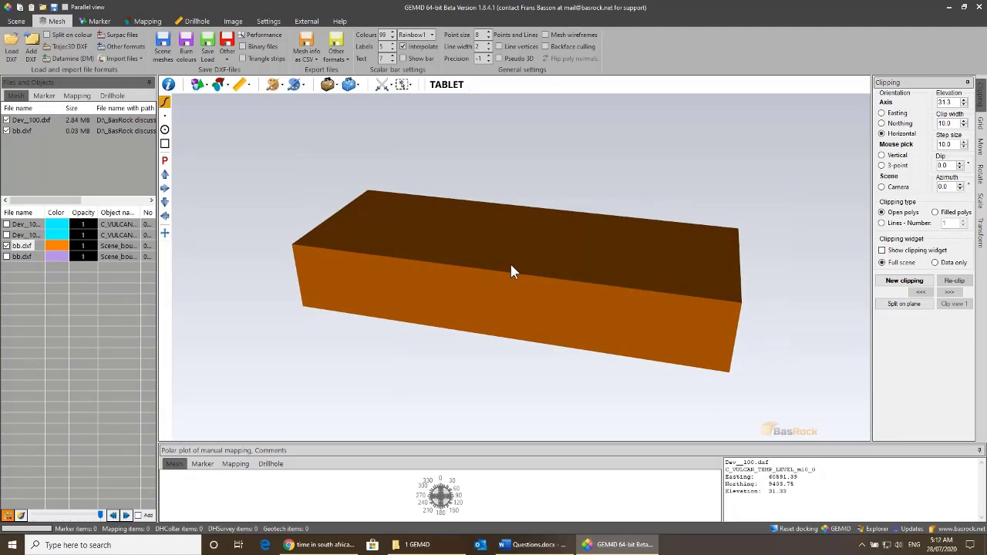
pyautogui.moveTo(463, 266); pyautogui.dragTo(523, 293)
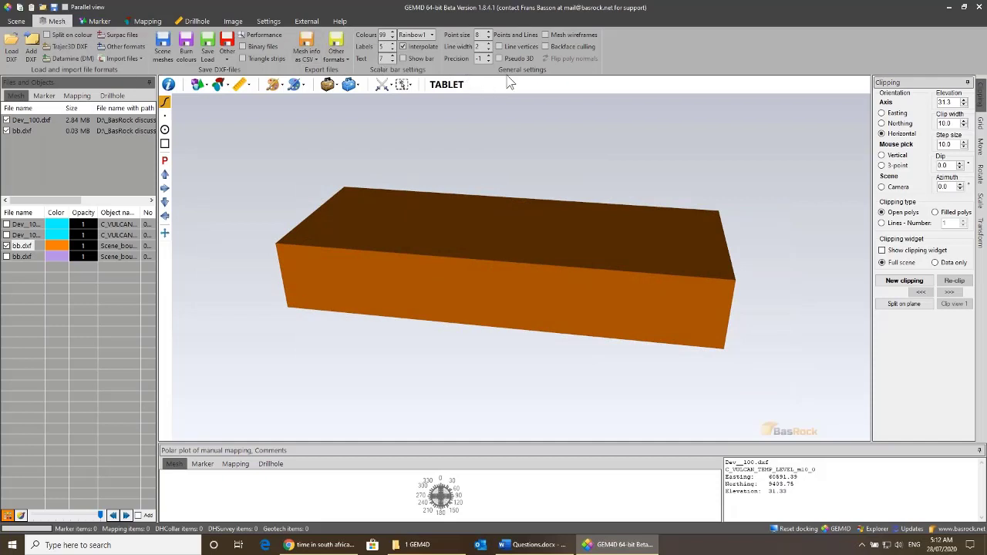
# Step: Enable backface culling and examine its effect on the orange bounding box from different angles
pyautogui.click(567, 56)
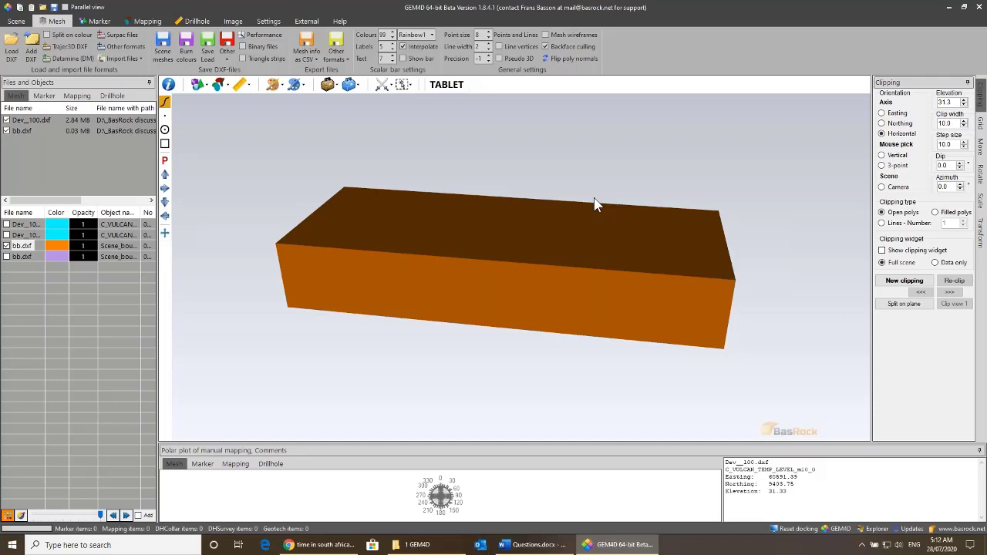
pyautogui.moveTo(601, 211); pyautogui.dragTo(469, 220)
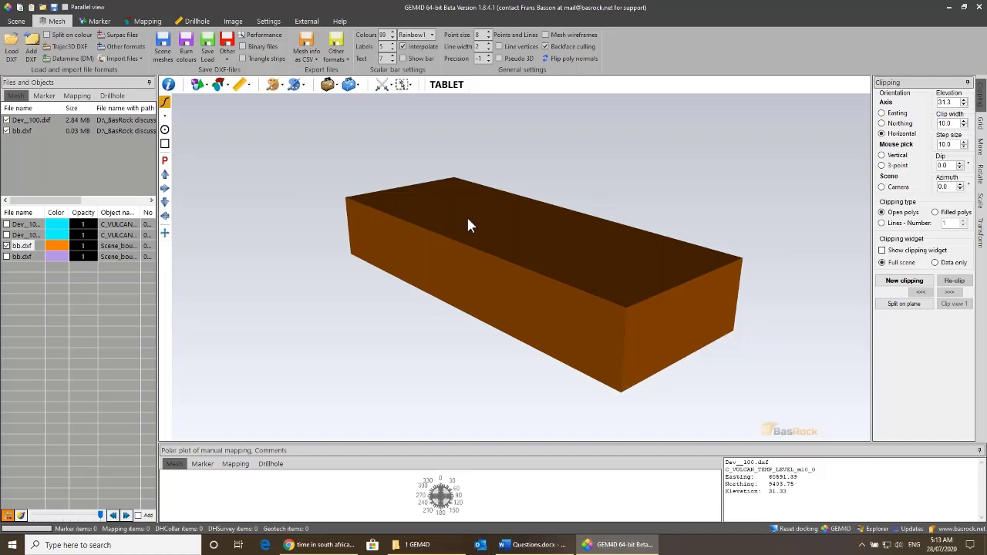
pyautogui.moveTo(491, 280); pyautogui.dragTo(602, 288)
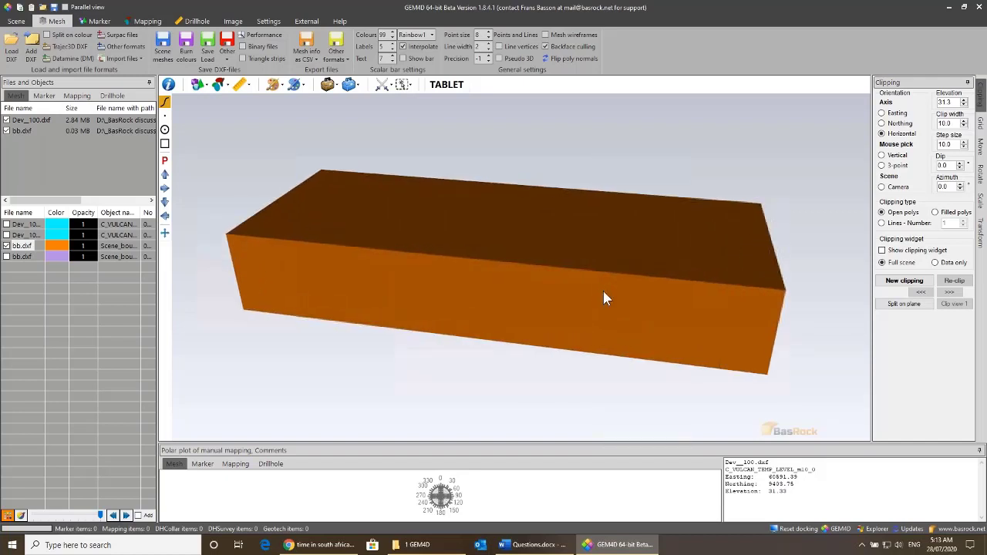
pyautogui.click(565, 47)
pyautogui.click(565, 46)
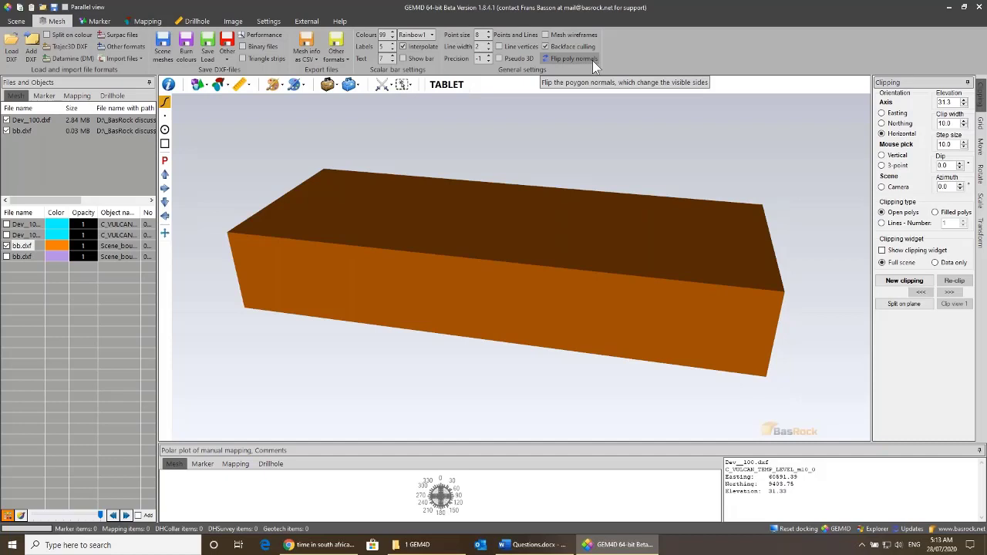
# Step: Flip the polygon normals of the orange box so its inner faces are displayed, and inspect the interior
pyautogui.click(568, 62)
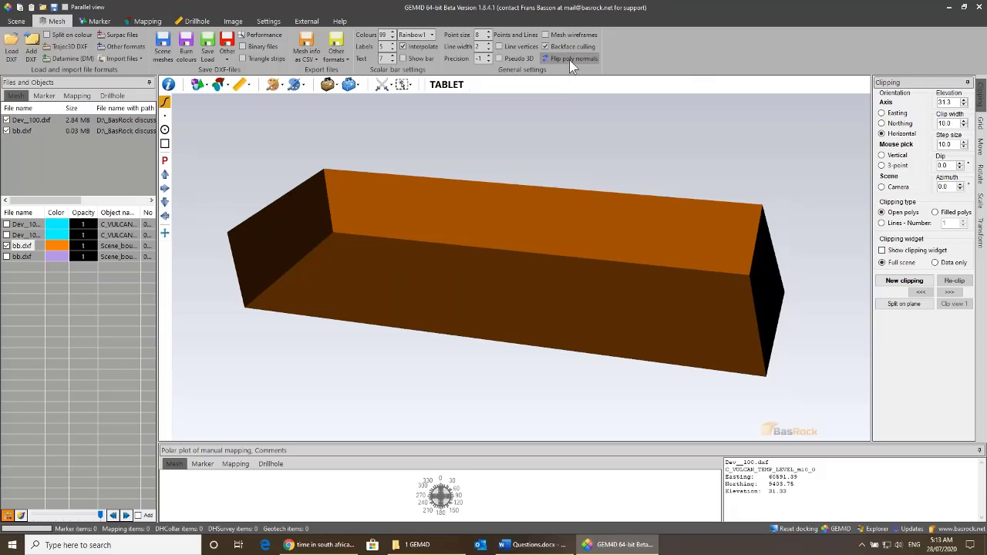
pyautogui.click(571, 58)
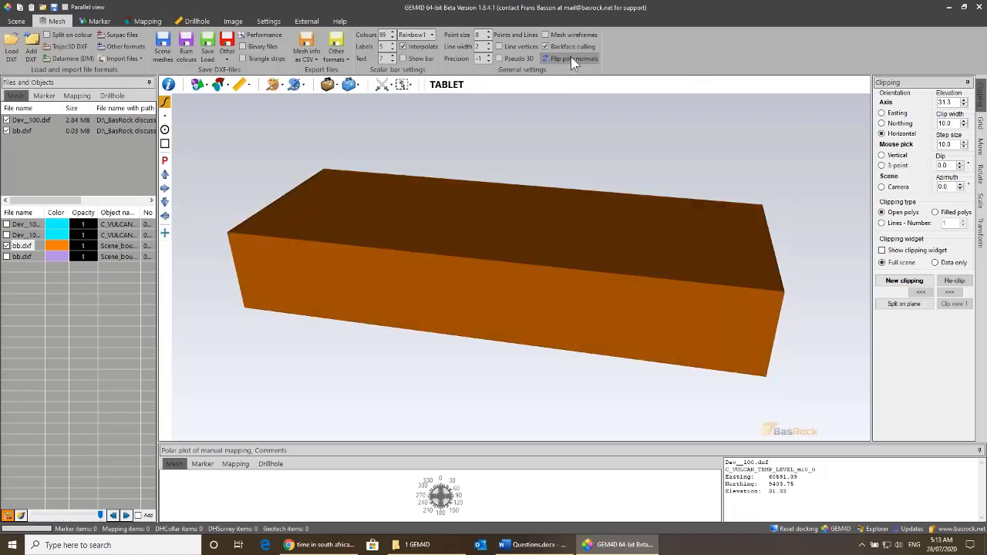
pyautogui.click(570, 58)
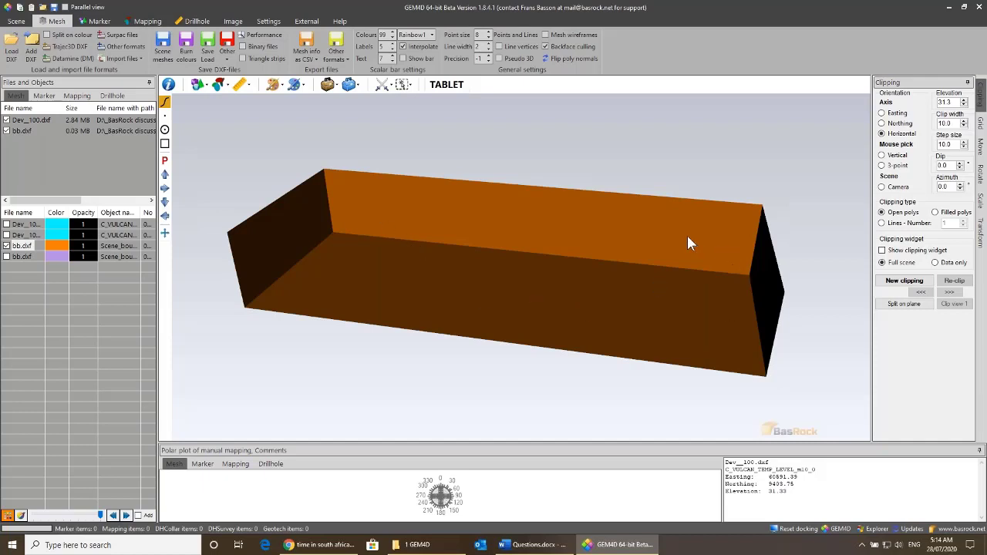
pyautogui.moveTo(653, 242); pyautogui.dragTo(463, 279)
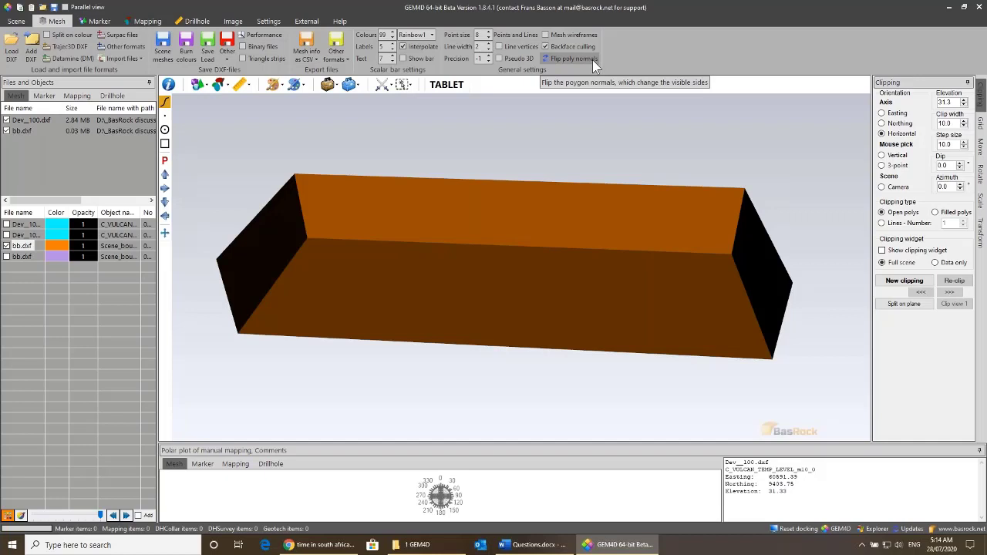
# Step: Reset the scene and load Pit shell newer.dxf from the 3A OP - Mar folder
pyautogui.click(12, 52)
pyautogui.click(530, 305)
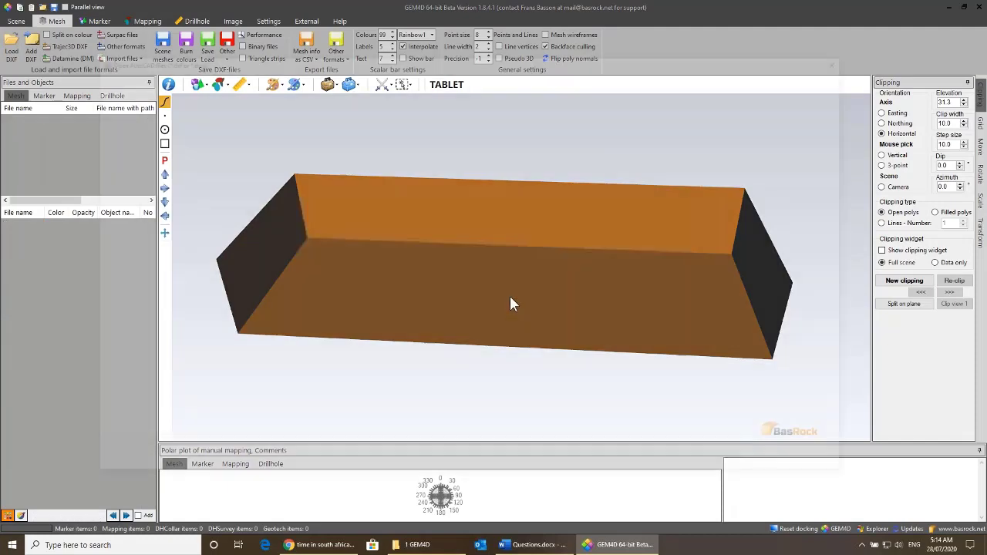
pyautogui.click(308, 75)
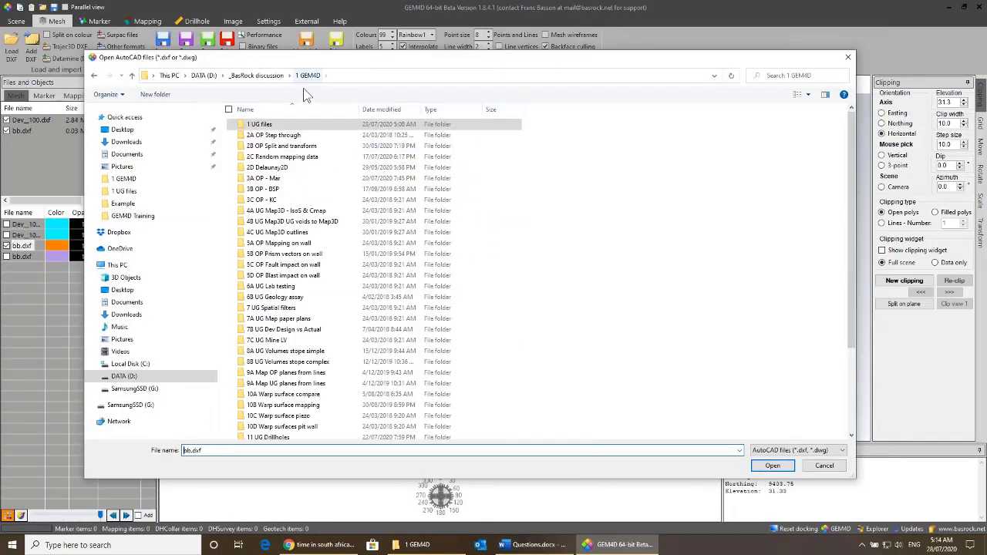
pyautogui.doubleClick(280, 179)
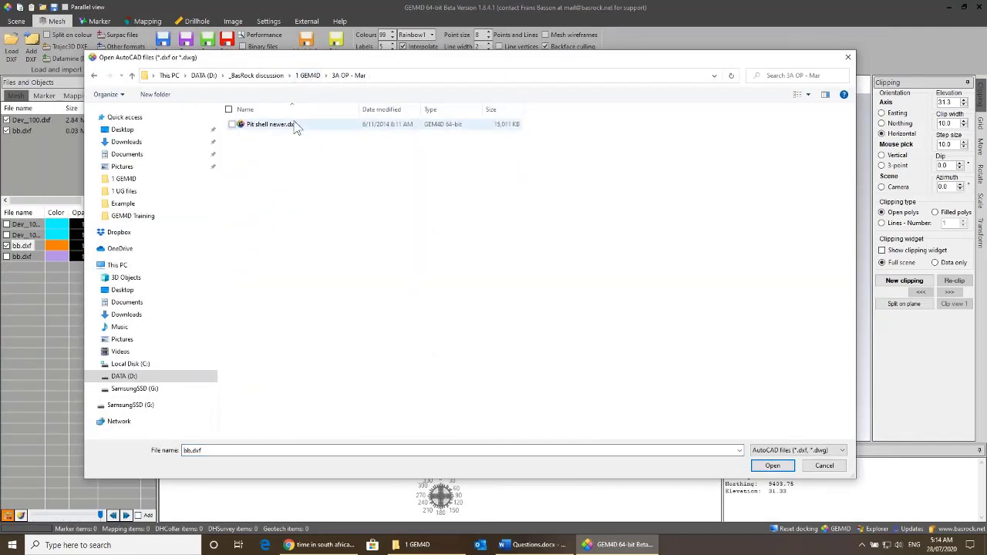
pyautogui.doubleClick(295, 126)
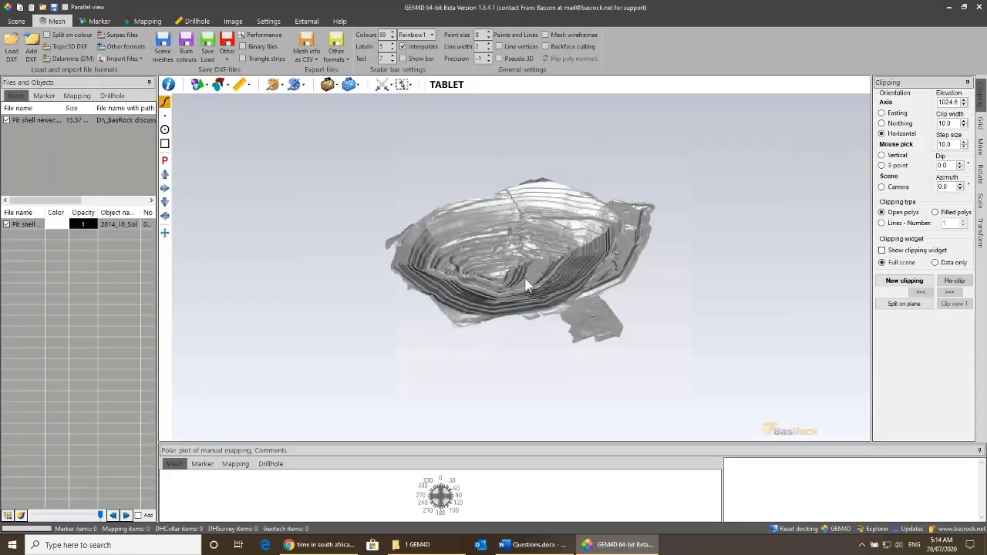
# Step: Change the colour of the pit shell object to bright green
pyautogui.doubleClick(55, 224)
pyautogui.click(473, 175)
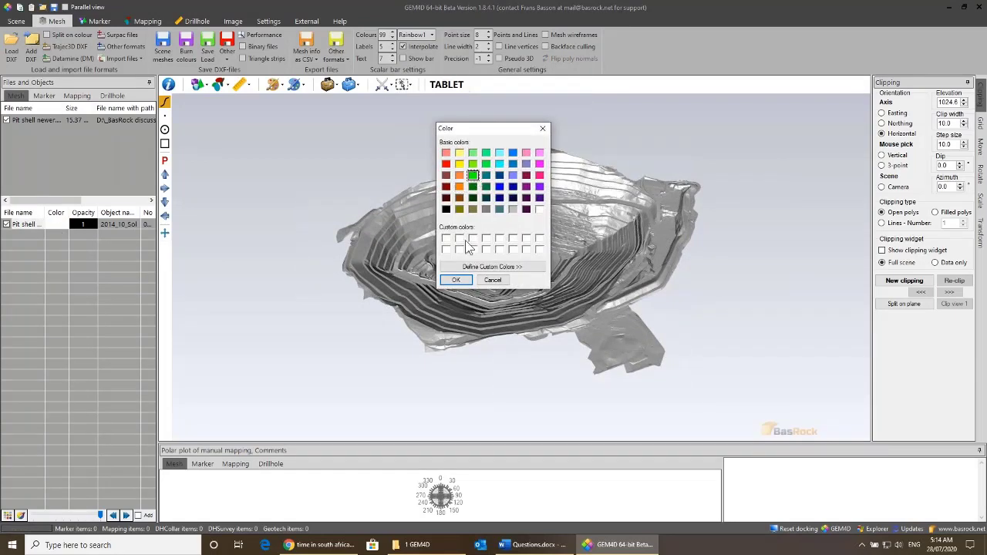
pyautogui.click(456, 280)
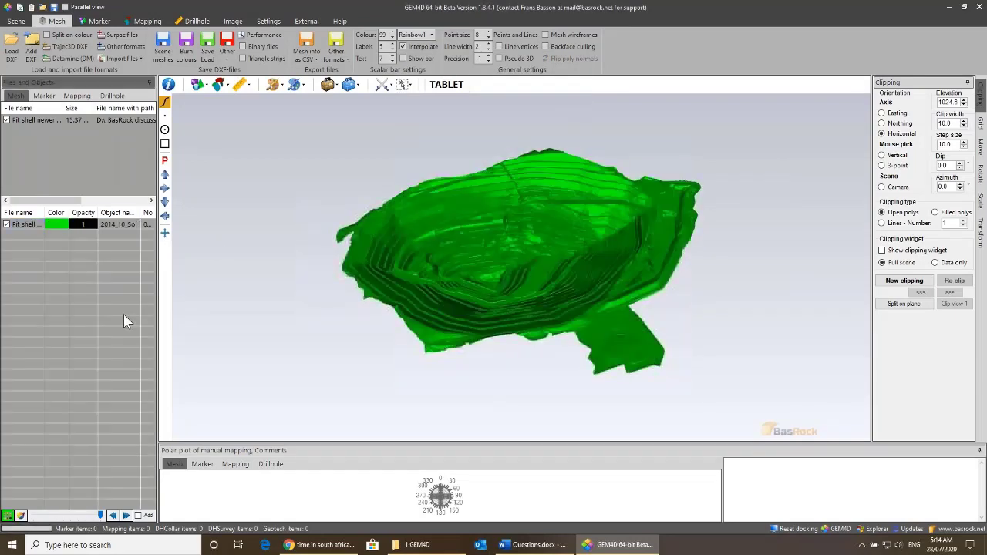
# Step: Toggle backface culling on the green pit shell, leave it enabled, and examine the mesh from above and from the side
pyautogui.click(583, 47)
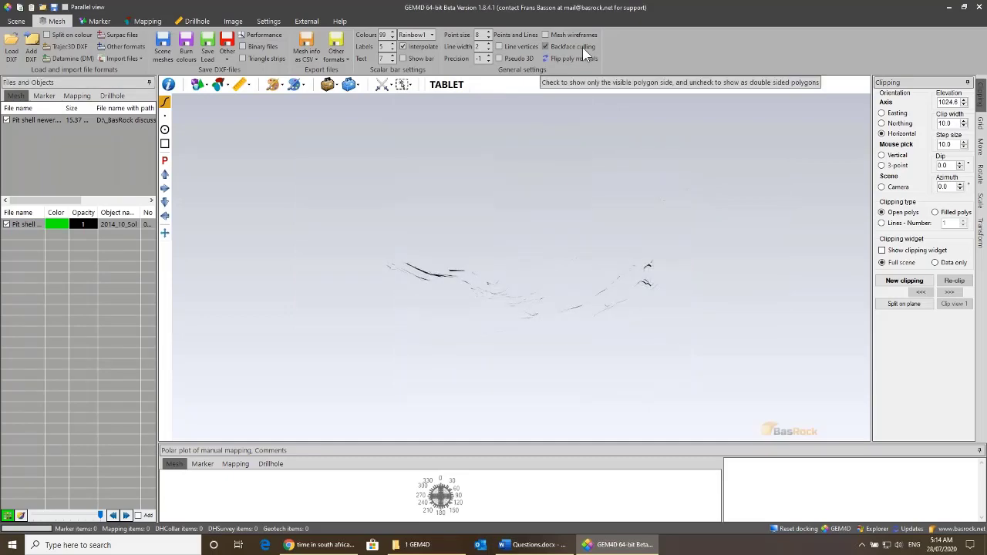
pyautogui.click(582, 48)
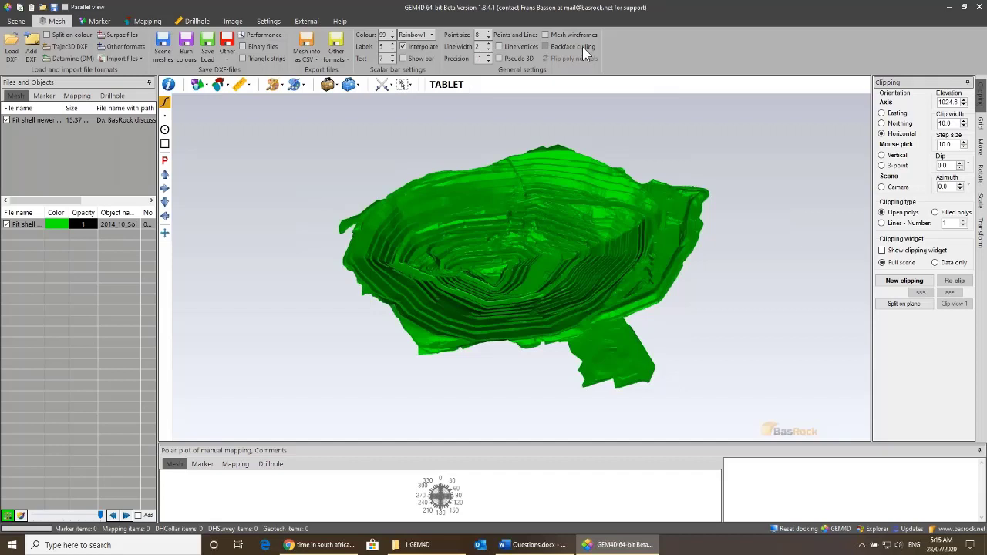
pyautogui.click(582, 48)
pyautogui.moveTo(583, 330); pyautogui.dragTo(616, 87)
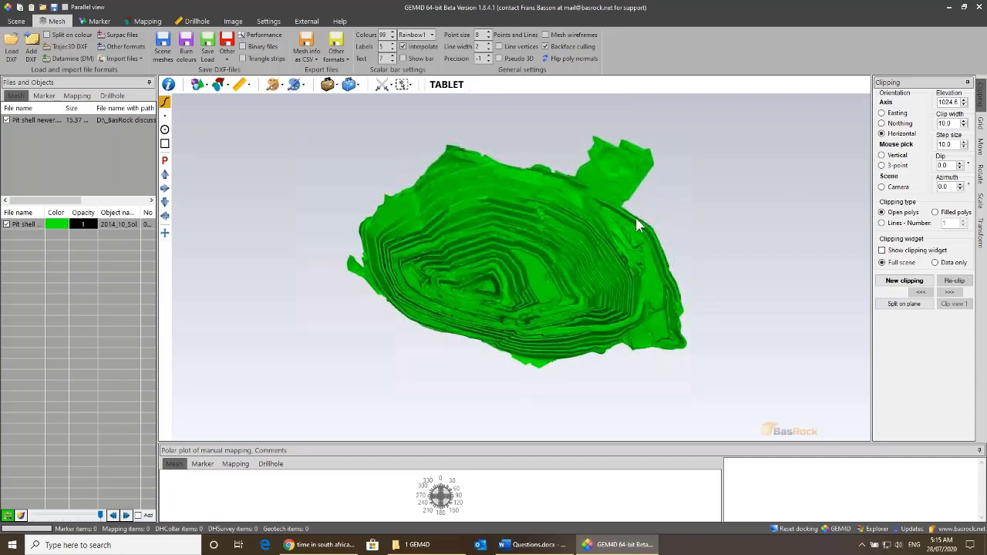
pyautogui.moveTo(620, 291); pyautogui.dragTo(594, 167)
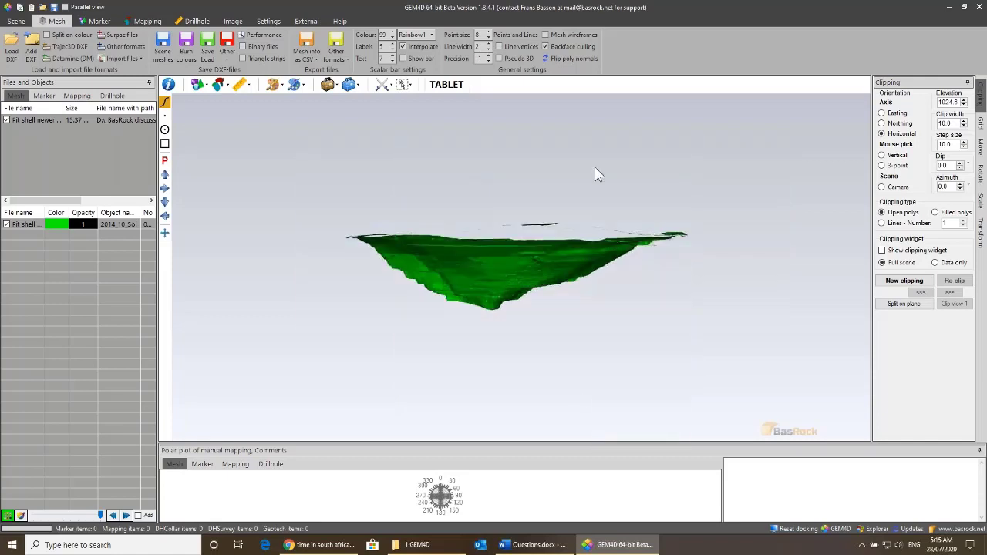
# Step: Flip the pit shell's polygon normals and inspect the pit from above
pyautogui.click(574, 57)
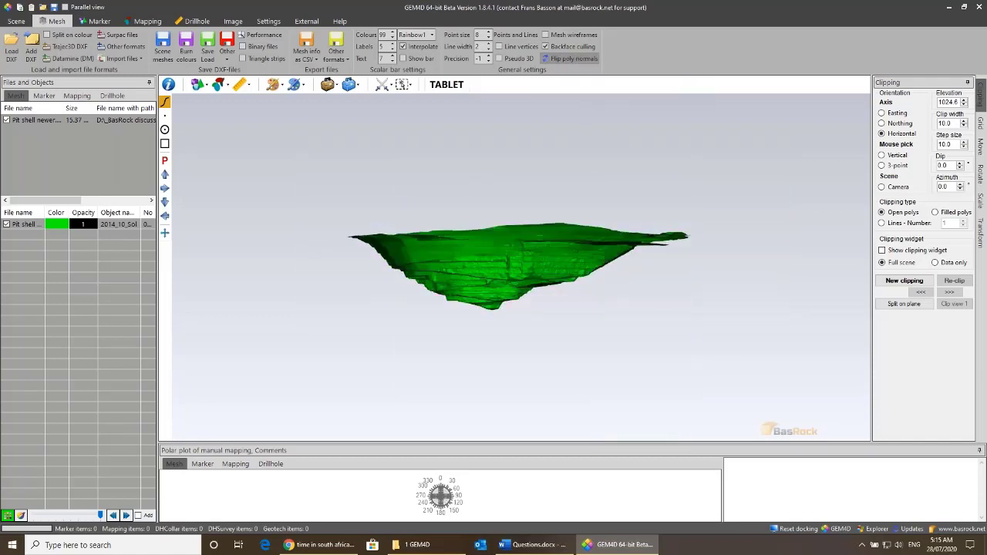
pyautogui.moveTo(578, 152); pyautogui.dragTo(548, 324)
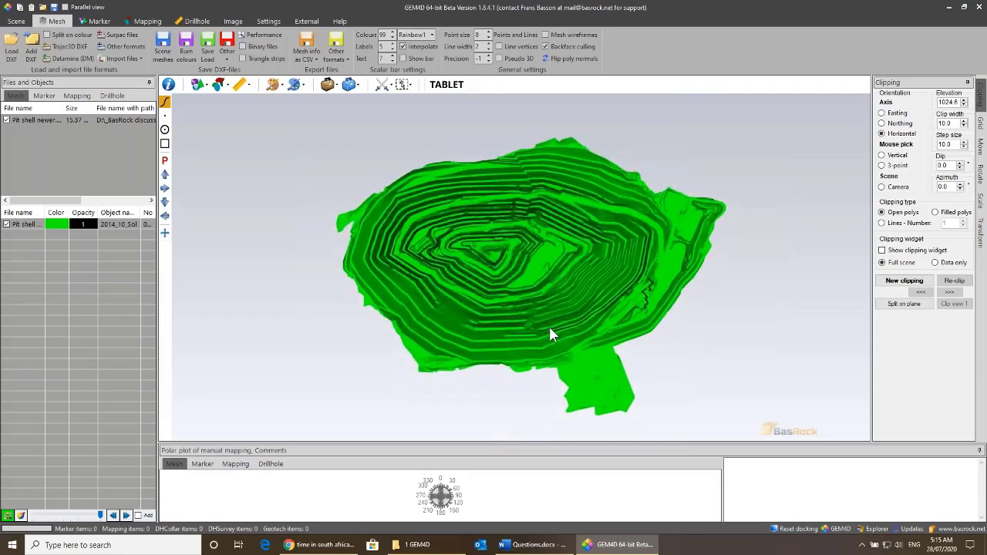
pyautogui.moveTo(553, 392); pyautogui.dragTo(571, 372)
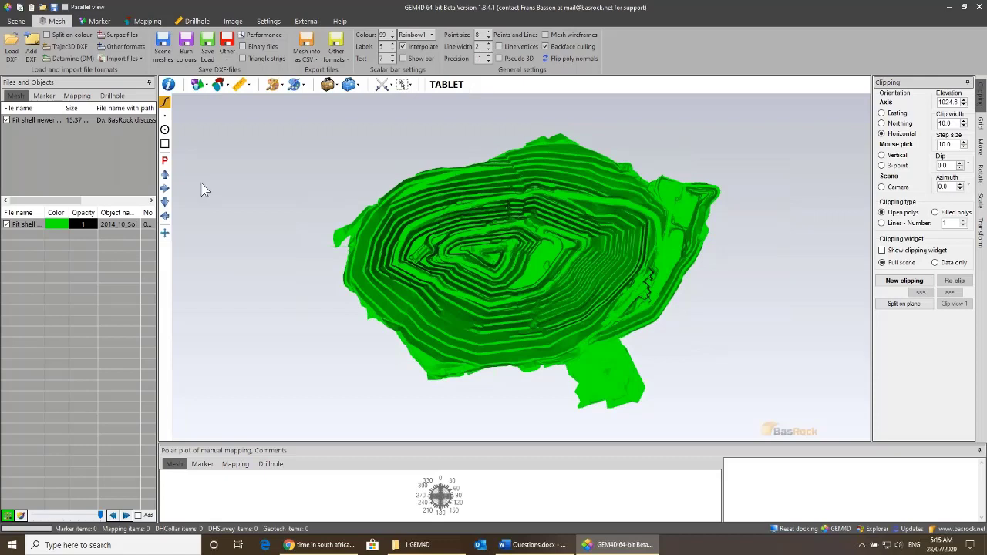
# Step: Reset the scene and load Des_LAN_grey.dxf from the 1 UG files folder
pyautogui.click(12, 48)
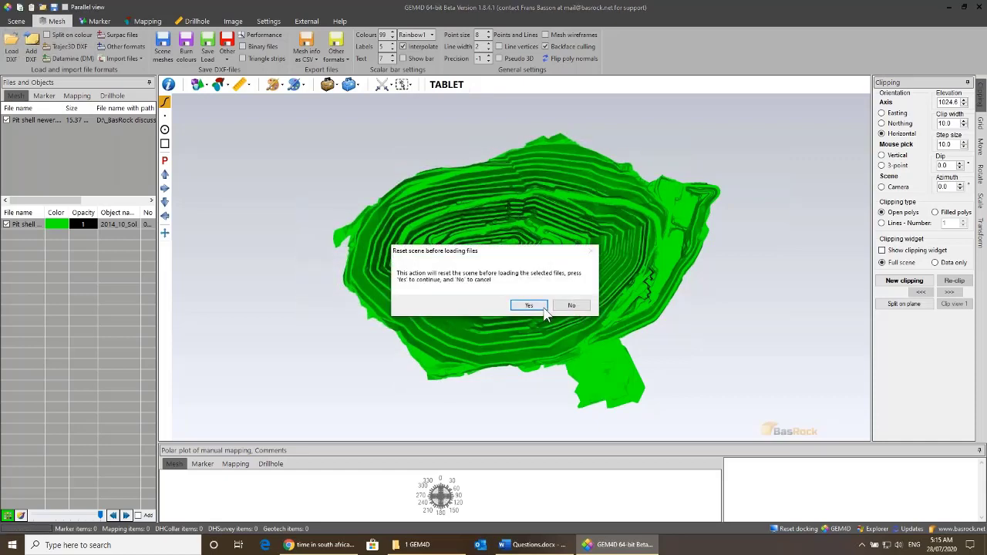
pyautogui.click(542, 307)
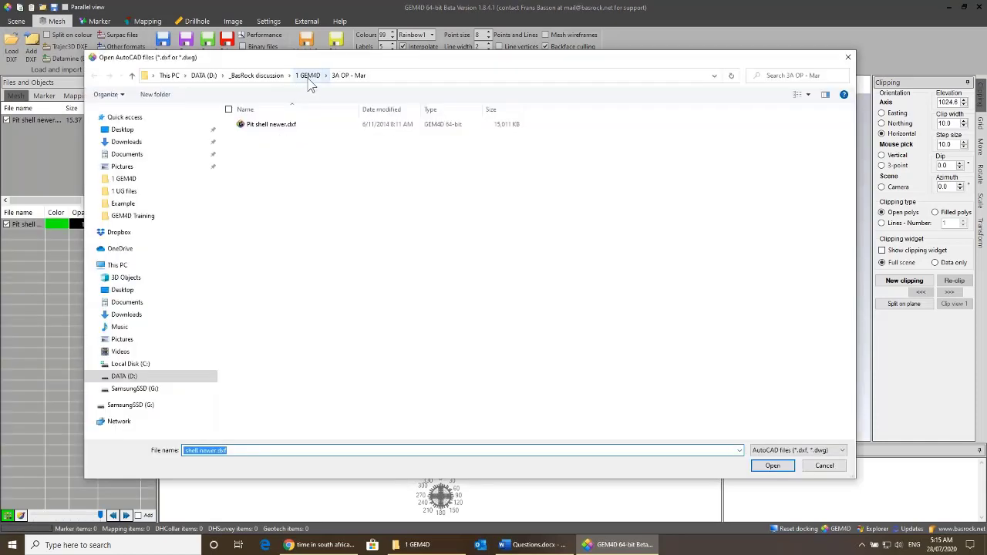
pyautogui.click(309, 80)
pyautogui.doubleClick(279, 124)
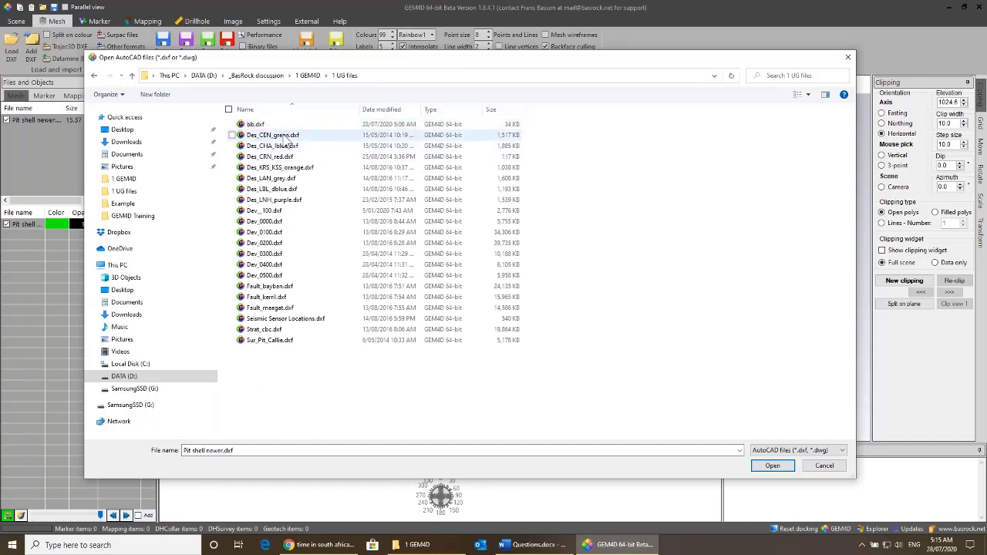
pyautogui.click(287, 178)
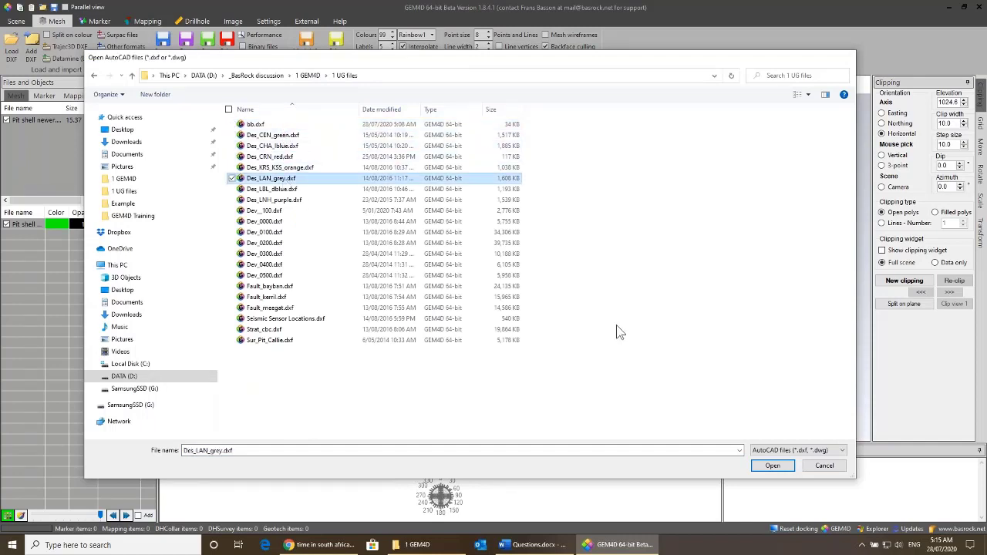
pyautogui.press('Return')
# Step: Compare the grey design meshes up close with backface culling switched on and off
pyautogui.moveTo(597, 331); pyautogui.dragTo(532, 219)
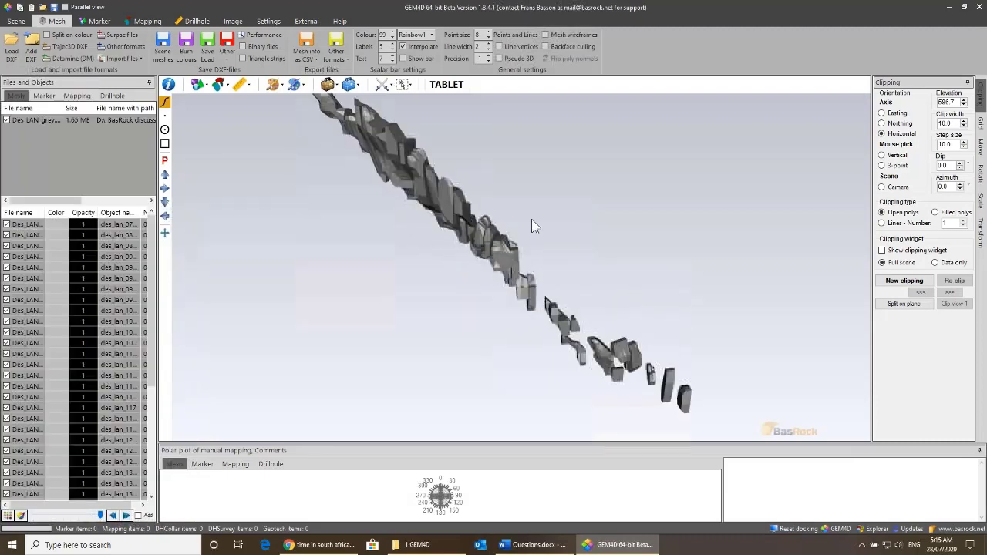
pyautogui.doubleClick(430, 185)
pyautogui.moveTo(583, 422); pyautogui.dragTo(569, 252, button='right')
pyautogui.moveTo(569, 252); pyautogui.dragTo(629, 332, button='middle')
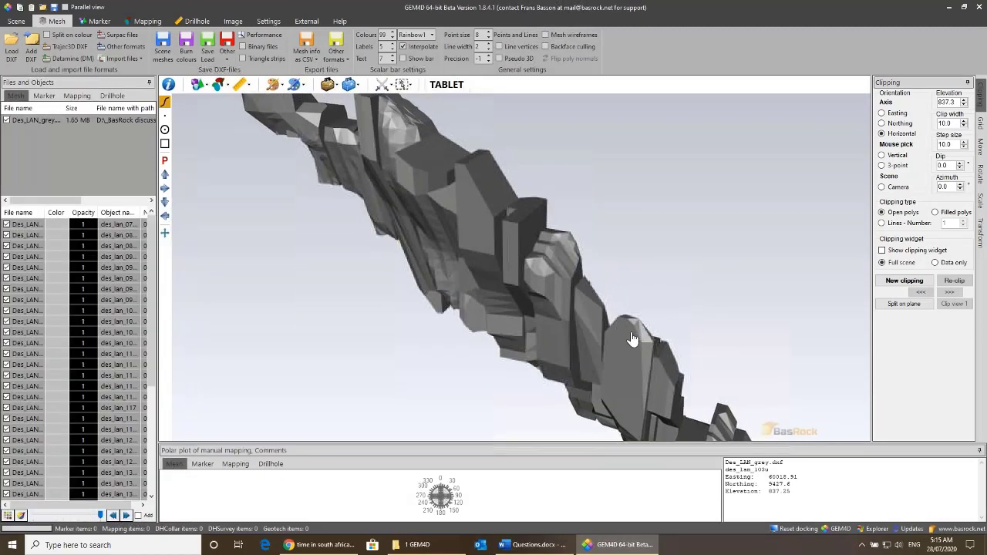
pyautogui.moveTo(629, 332); pyautogui.dragTo(590, 243)
pyautogui.click(586, 48)
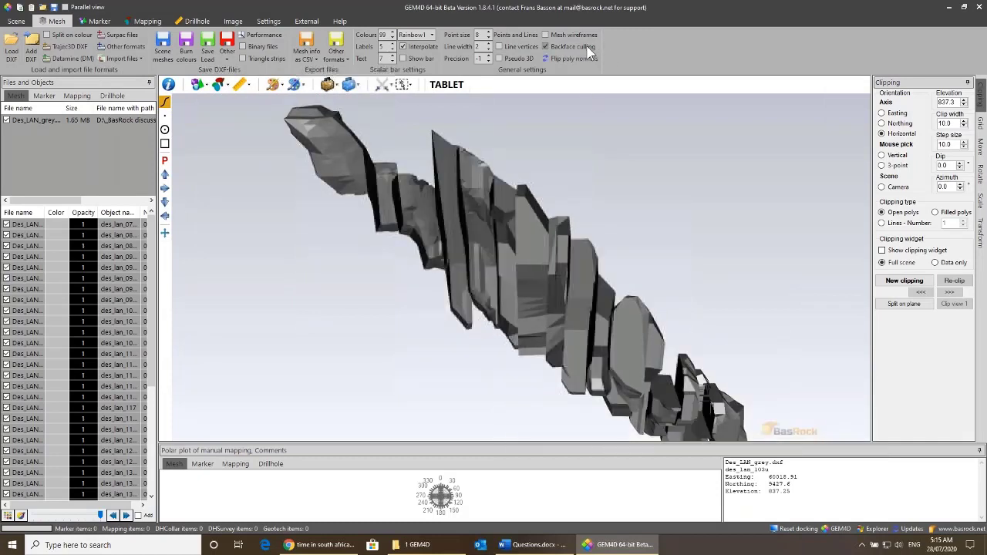
pyautogui.click(587, 48)
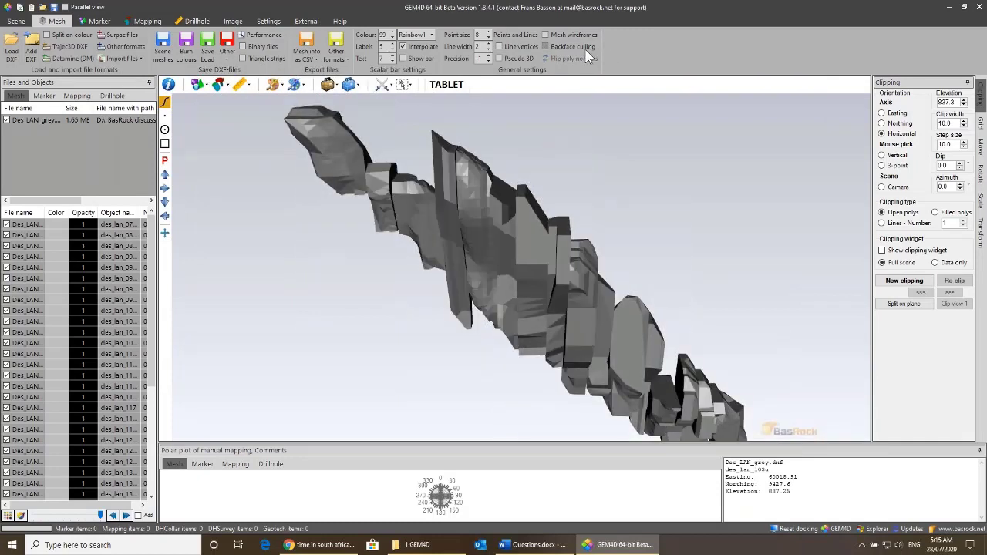
pyautogui.click(586, 52)
pyautogui.click(587, 51)
# Step: Enable backface culling again and examine the faces of the grey design meshes from different angles
pyautogui.scroll(5, 563, 154)
pyautogui.scroll(-3, 638, 156)
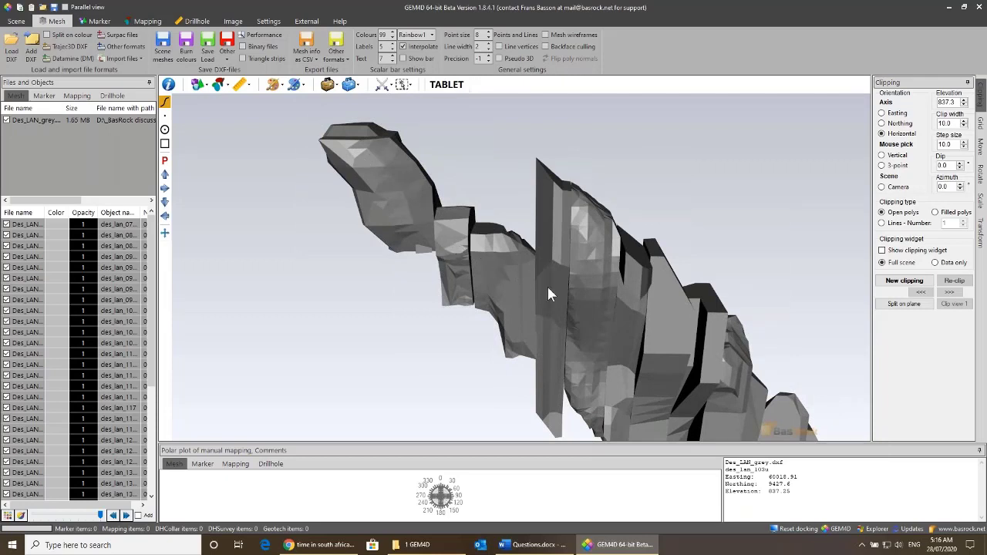
pyautogui.click(579, 47)
pyautogui.moveTo(559, 154); pyautogui.dragTo(381, 225)
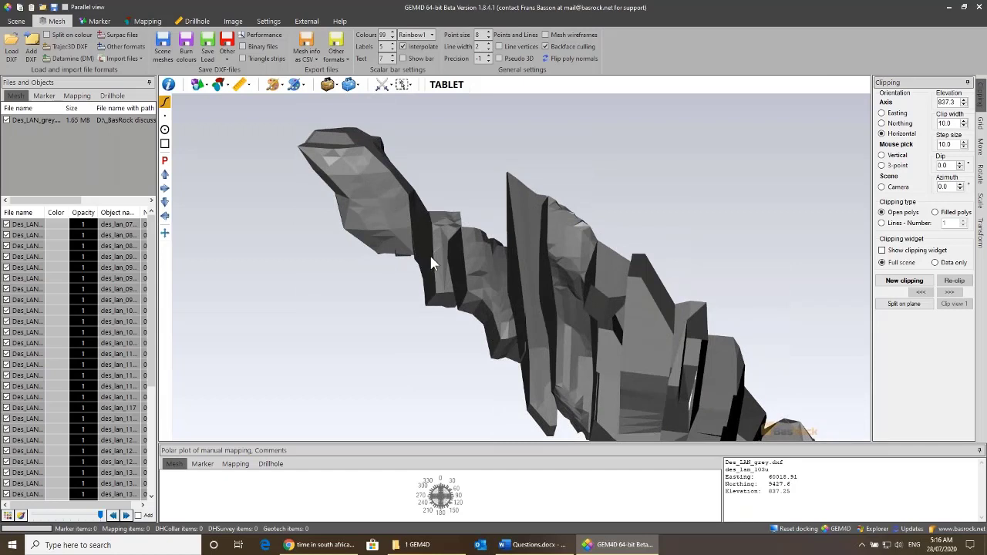
pyautogui.moveTo(430, 260); pyautogui.dragTo(461, 277)
pyautogui.moveTo(600, 284); pyautogui.dragTo(427, 253)
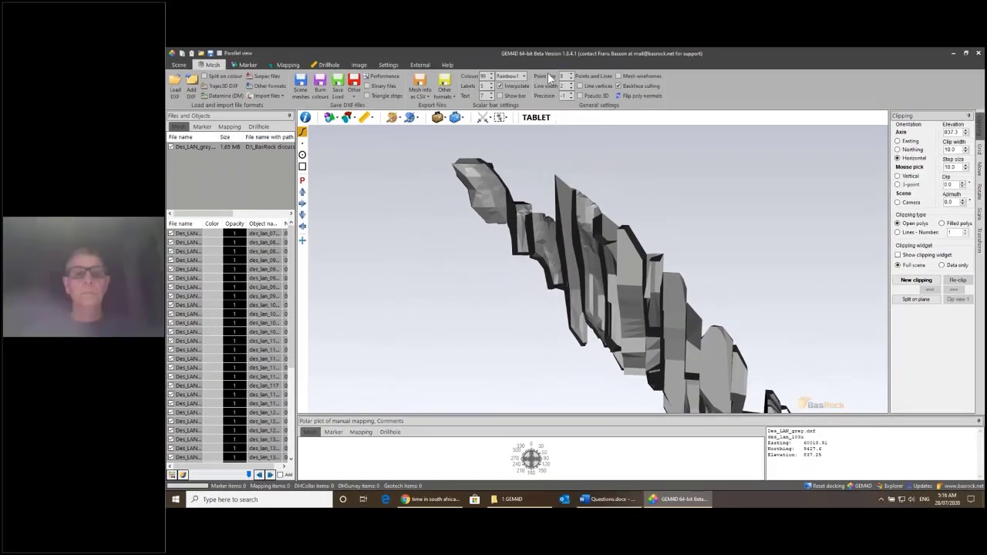
# Step: Turn off backface culling, reset the scene and reload Des_LAN_grey.dxf
pyautogui.click(636, 85)
pyautogui.click(175, 86)
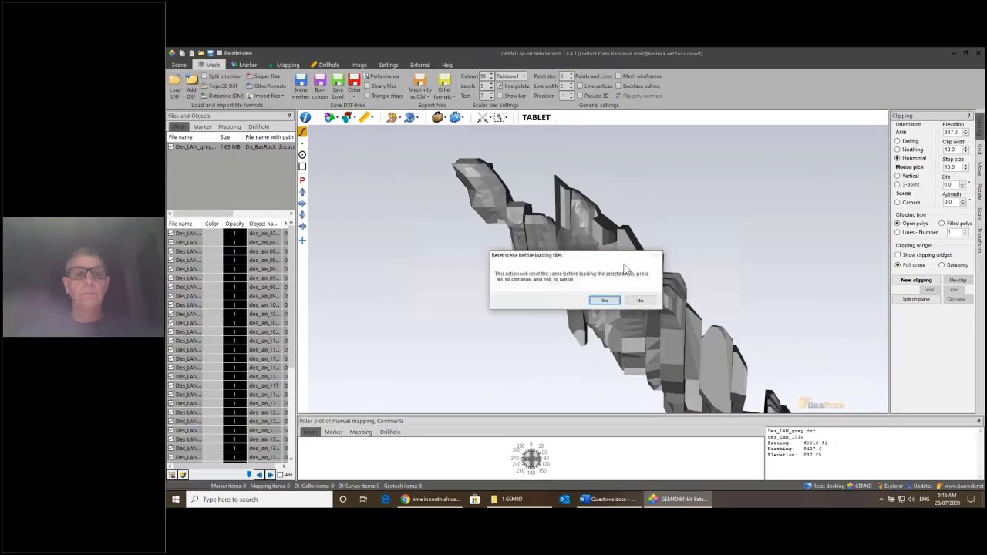
pyautogui.click(614, 301)
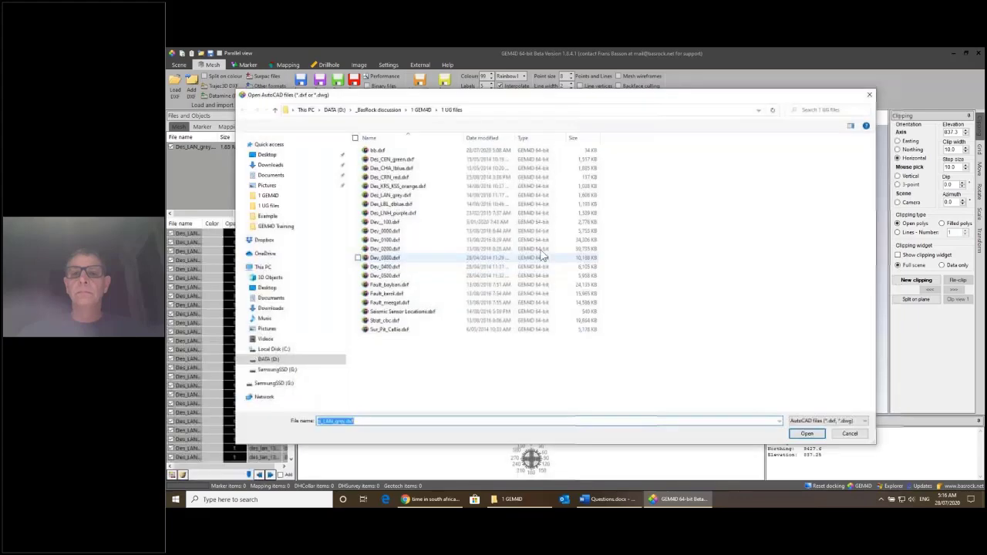
pyautogui.click(395, 196)
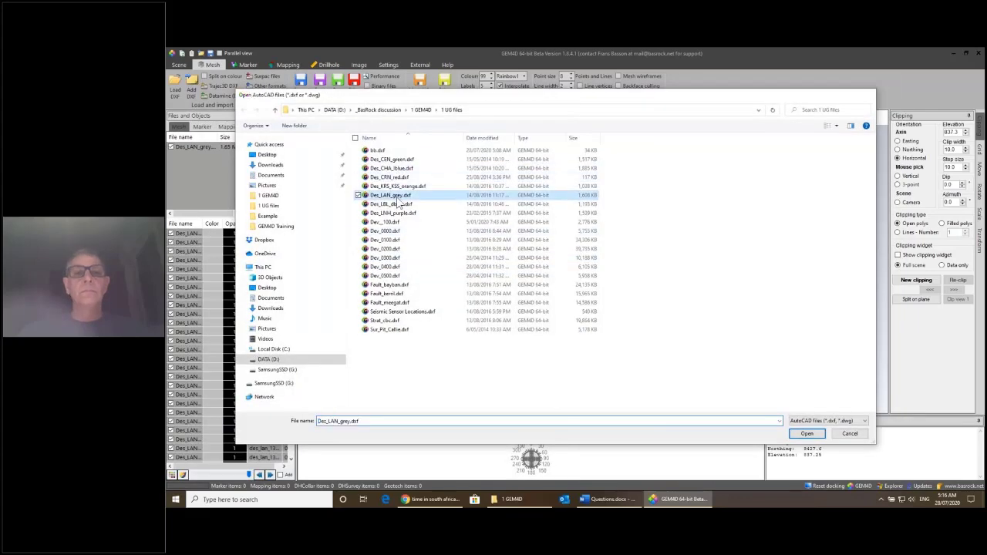
pyautogui.doubleClick(395, 195)
# Step: Enable backface culling on the reloaded grey meshes and examine their visible faces along the whole ore body
pyautogui.moveTo(610, 326); pyautogui.dragTo(652, 151)
pyautogui.scroll(3, 652, 150)
pyautogui.click(574, 46)
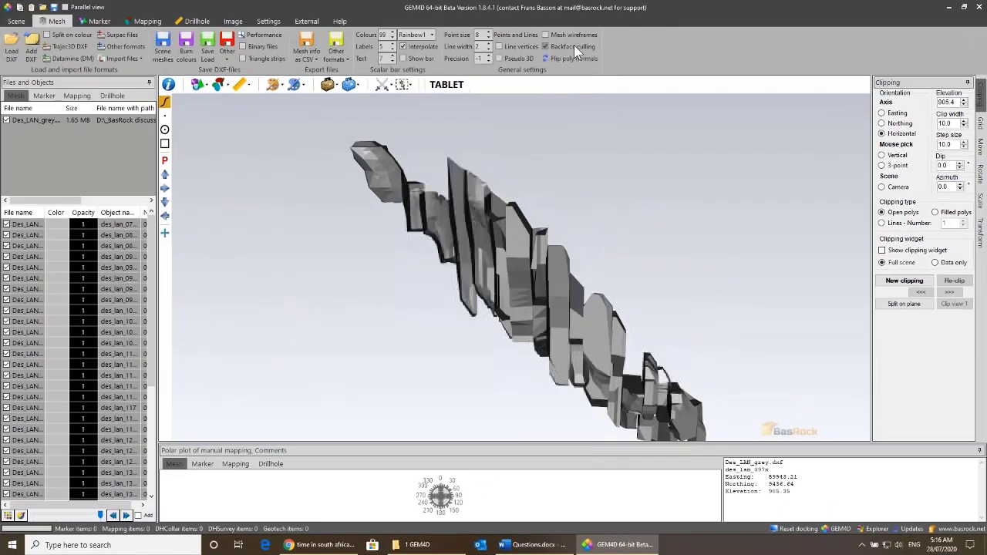
pyautogui.moveTo(471, 185); pyautogui.dragTo(481, 254)
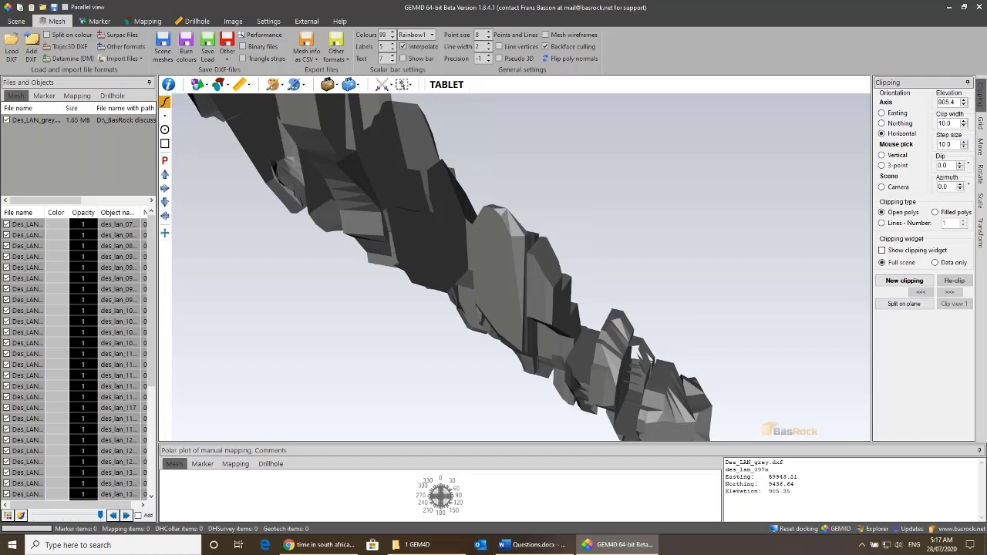
pyautogui.scroll(-5, 492, 263)
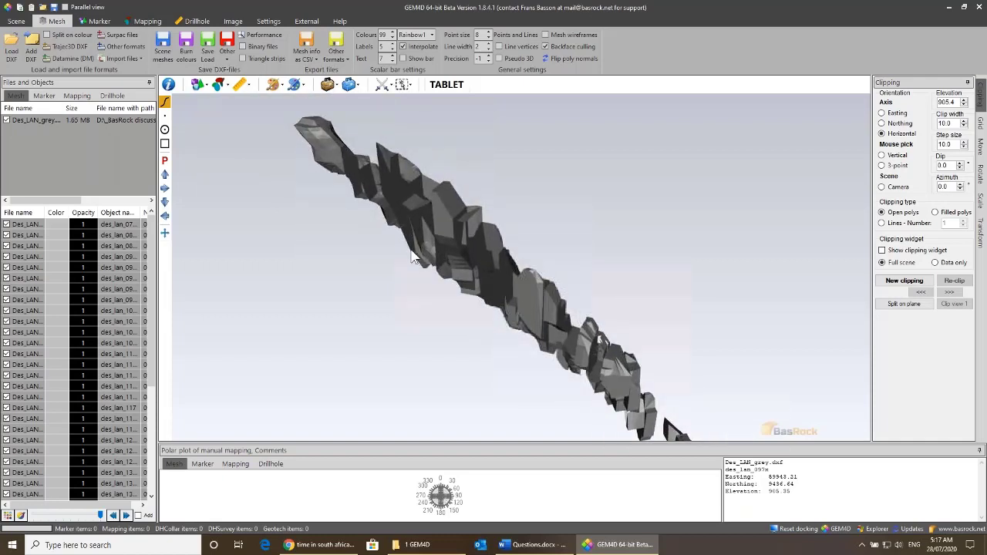
pyautogui.moveTo(413, 257); pyautogui.dragTo(434, 273)
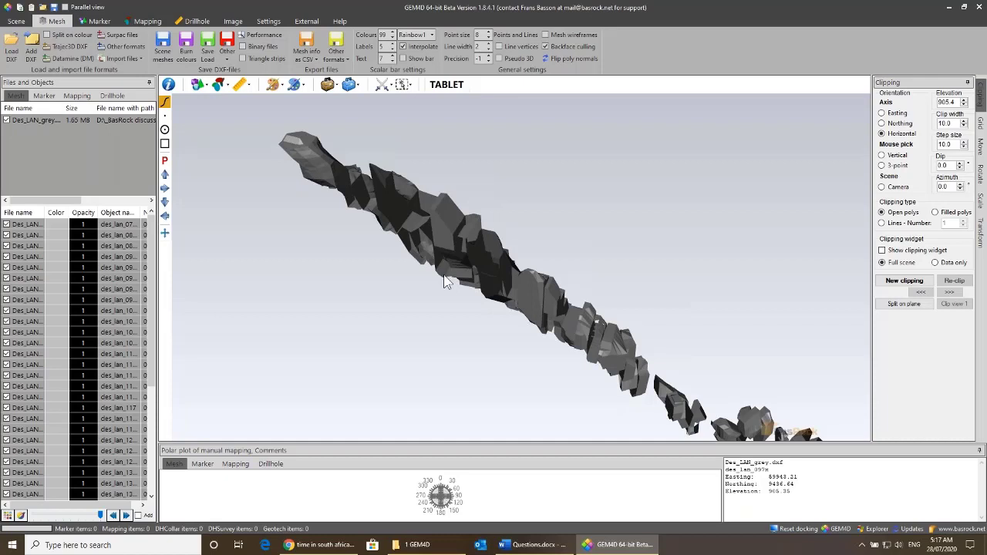
pyautogui.moveTo(425, 301); pyautogui.dragTo(180, 142)
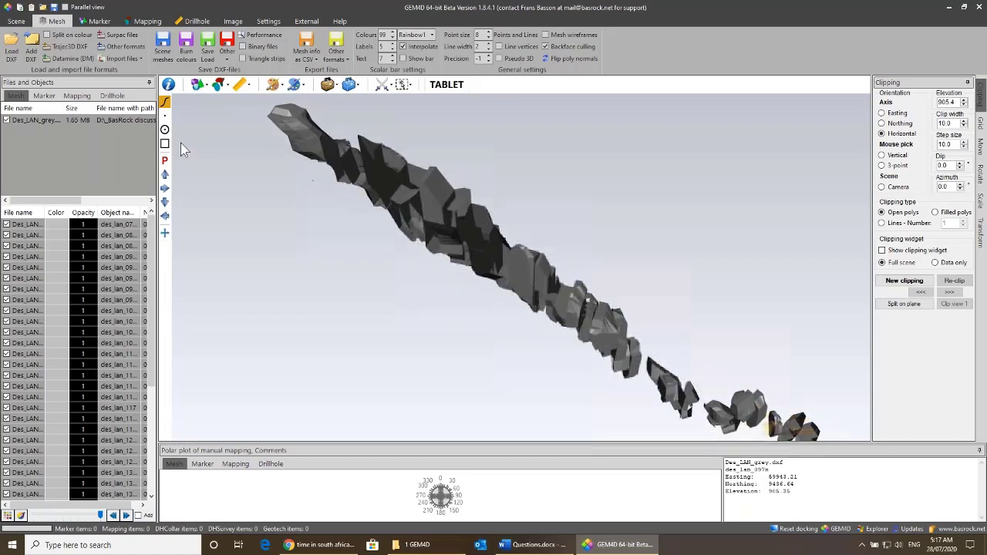
# Step: Reset the scene, load the geology file beginning with "Geology - All s", and inspect its coloured surfaces
pyautogui.click(14, 58)
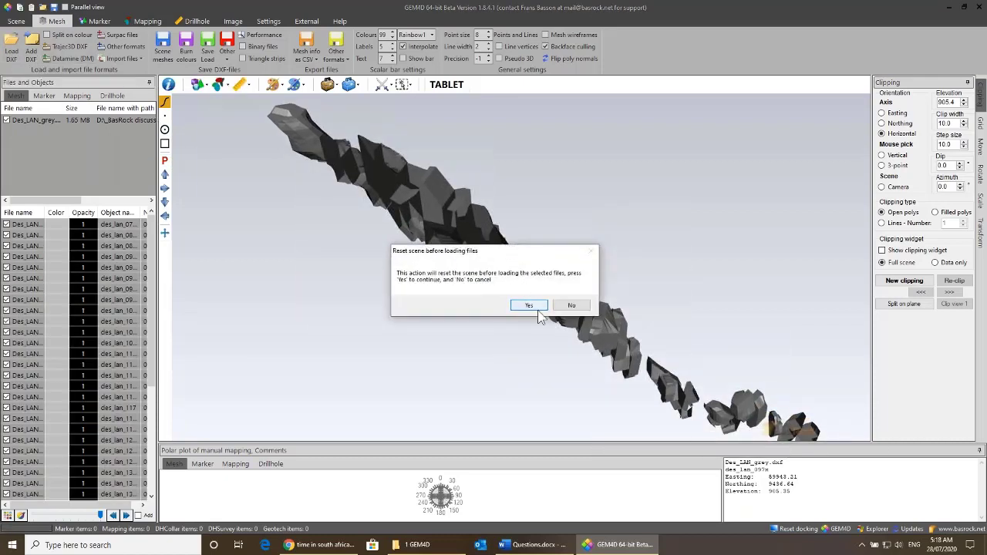
pyautogui.click(540, 307)
pyautogui.moveTo(524, 58); pyautogui.dragTo(591, 84)
pyautogui.press('Escape')
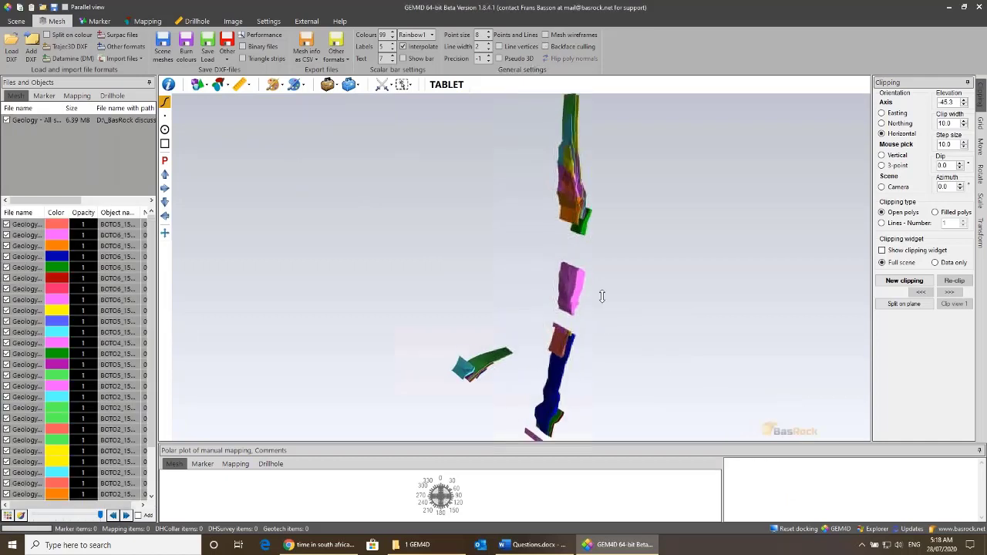
pyautogui.scroll(5, 676, 287)
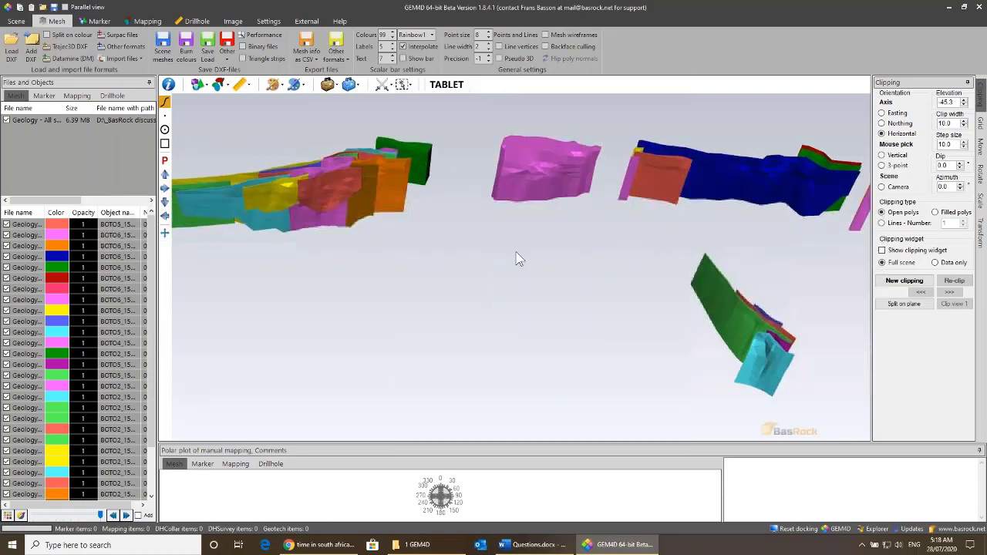
# Step: Examine the geology solids from several sides, toggling the visibility of the first listed object
pyautogui.doubleClick(351, 182)
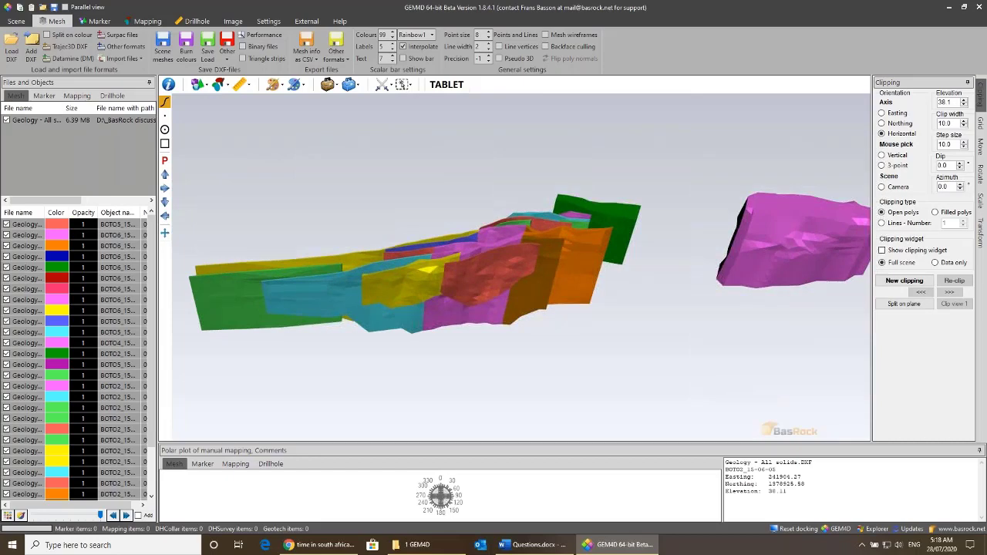
pyautogui.moveTo(547, 241); pyautogui.dragTo(594, 339)
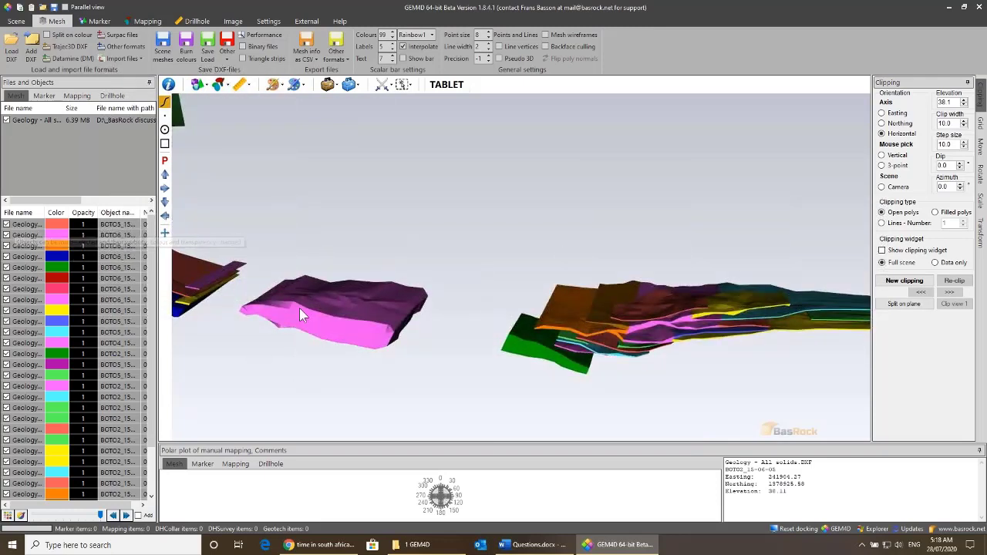
pyautogui.click(7, 224)
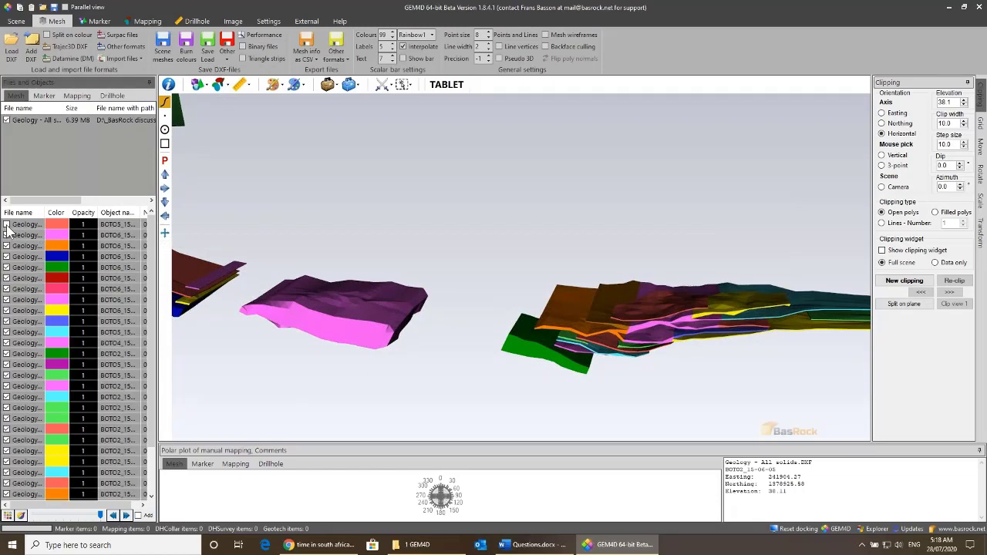
pyautogui.click(7, 235)
pyautogui.moveTo(306, 229); pyautogui.dragTo(499, 271)
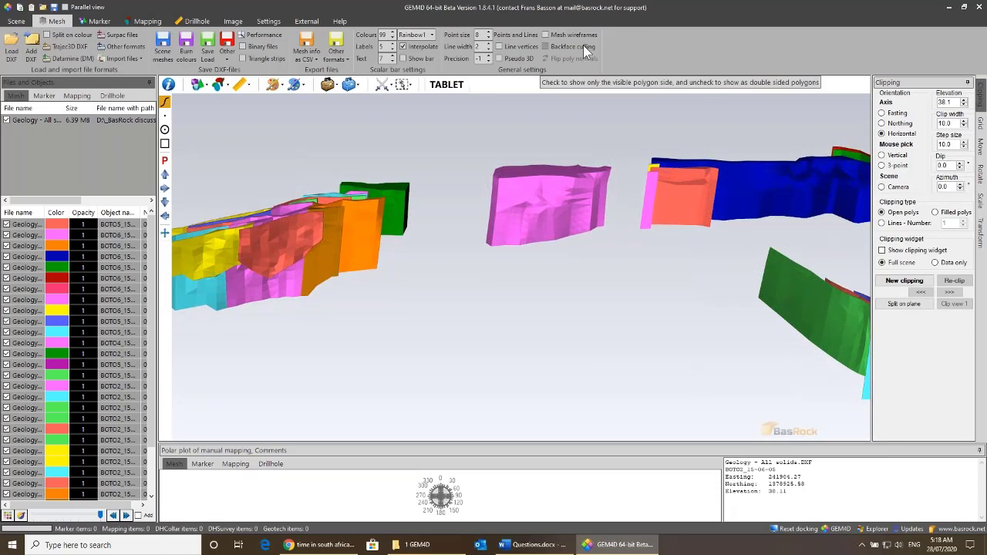
pyautogui.moveTo(565, 122); pyautogui.dragTo(566, 203)
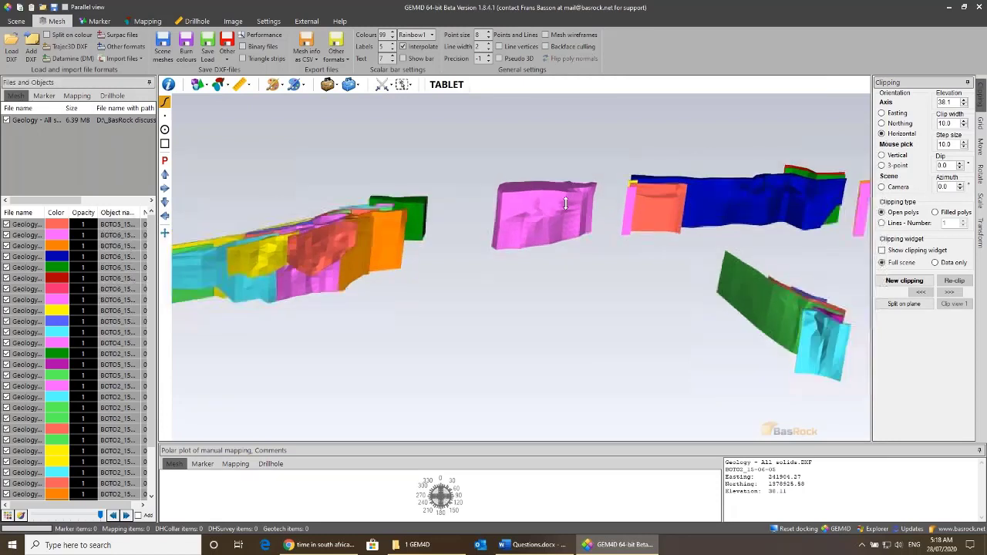
# Step: Toggle backface culling on and off for the geology solids and compare their faces from different angles
pyautogui.click(562, 48)
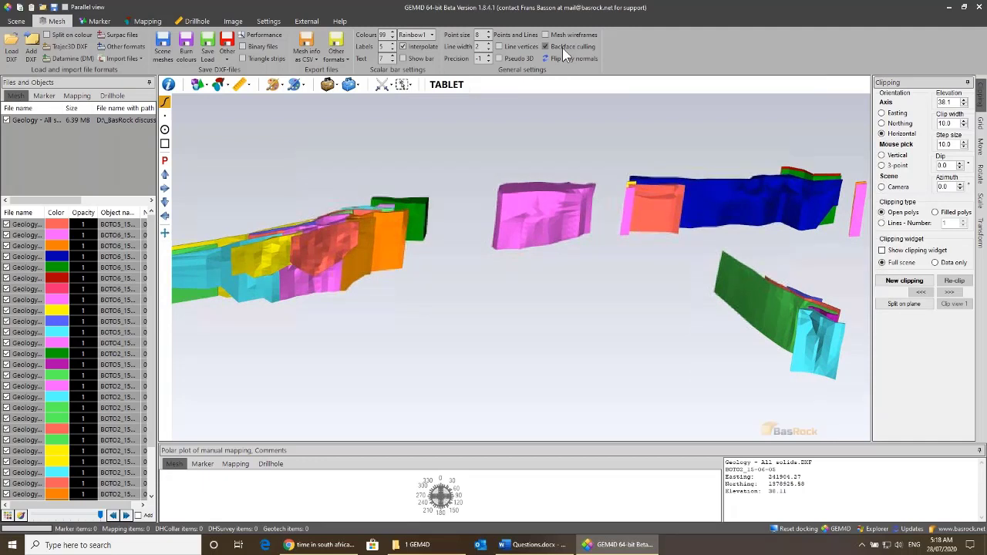
pyautogui.click(562, 47)
pyautogui.moveTo(573, 146); pyautogui.dragTo(564, 53)
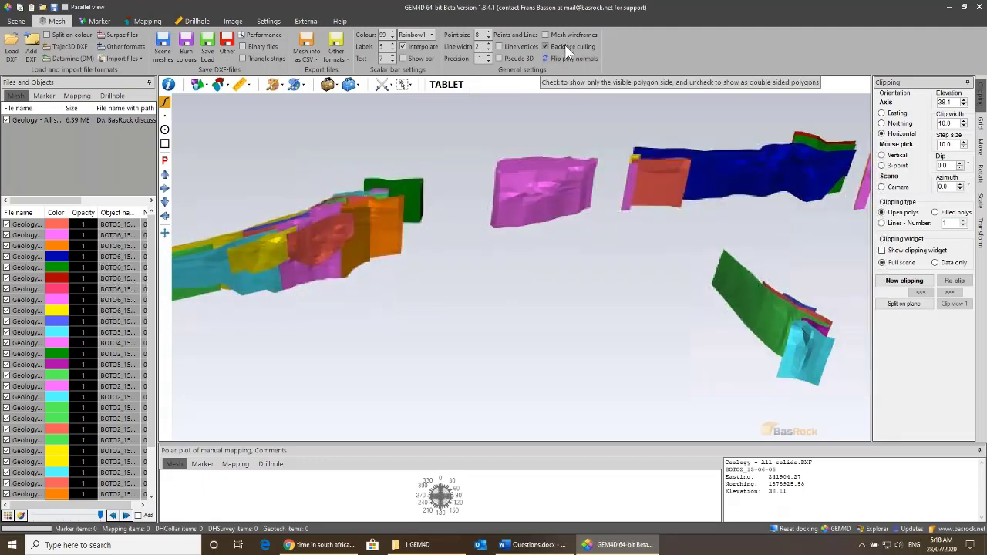
pyautogui.click(567, 53)
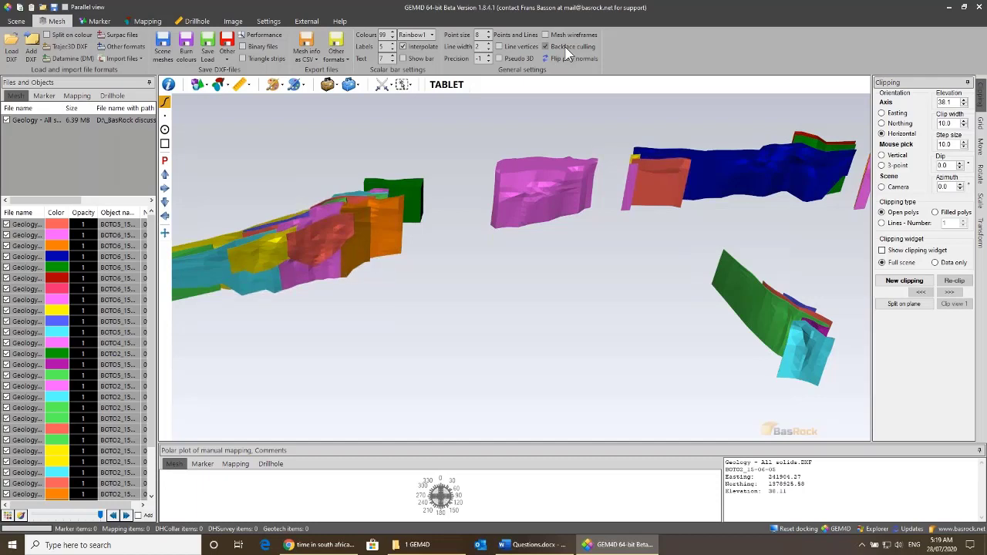
pyautogui.click(566, 48)
pyautogui.moveTo(552, 141); pyautogui.dragTo(542, 225)
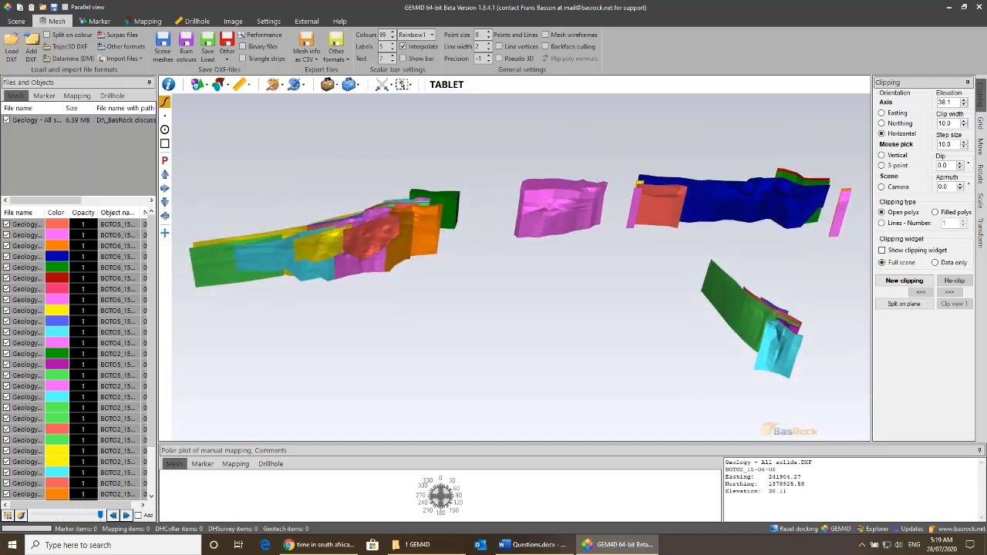
# Step: Load the marker data from Geotech RQD 1m composites.csv and inspect the drillhole points around the geology solids
pyautogui.click(97, 20)
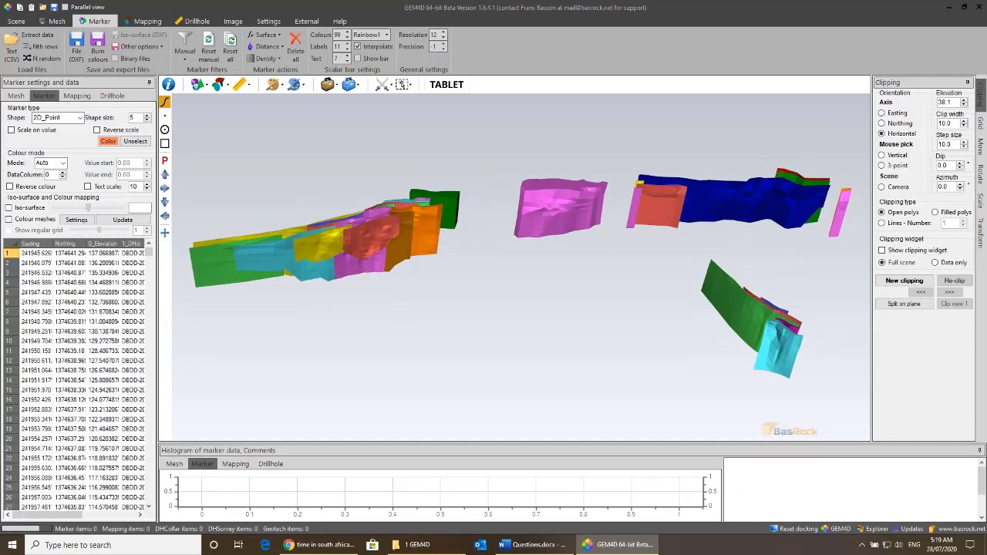
pyautogui.moveTo(345, 334)
pyautogui.mouseDown()
pyautogui.moveTo(590, 340)
pyautogui.moveTo(455, 371)
pyautogui.moveTo(458, 380)
pyautogui.mouseUp()
pyautogui.moveTo(700, 277); pyautogui.dragTo(540, 242, button='middle')
pyautogui.scroll(10, 580, 158)
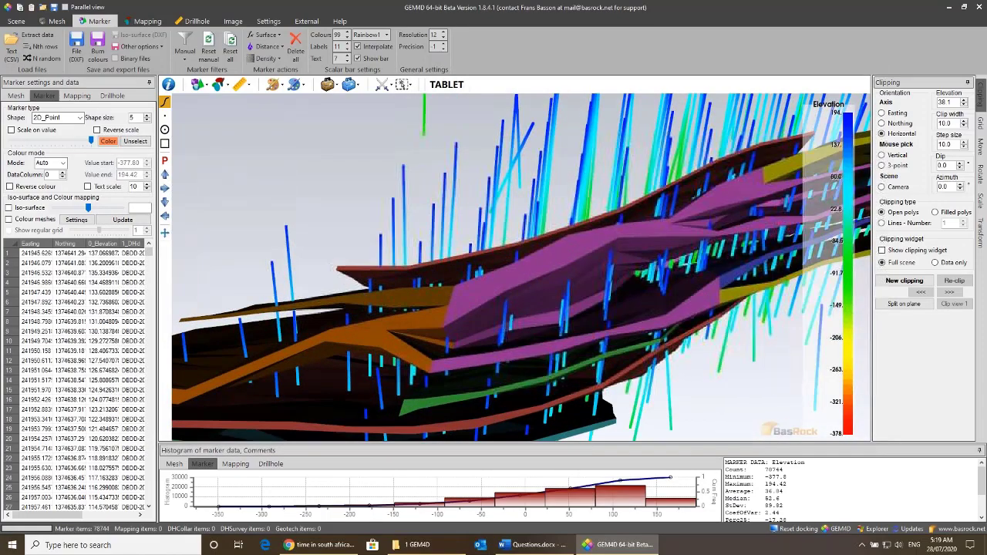
pyautogui.moveTo(501, 116); pyautogui.dragTo(483, 297)
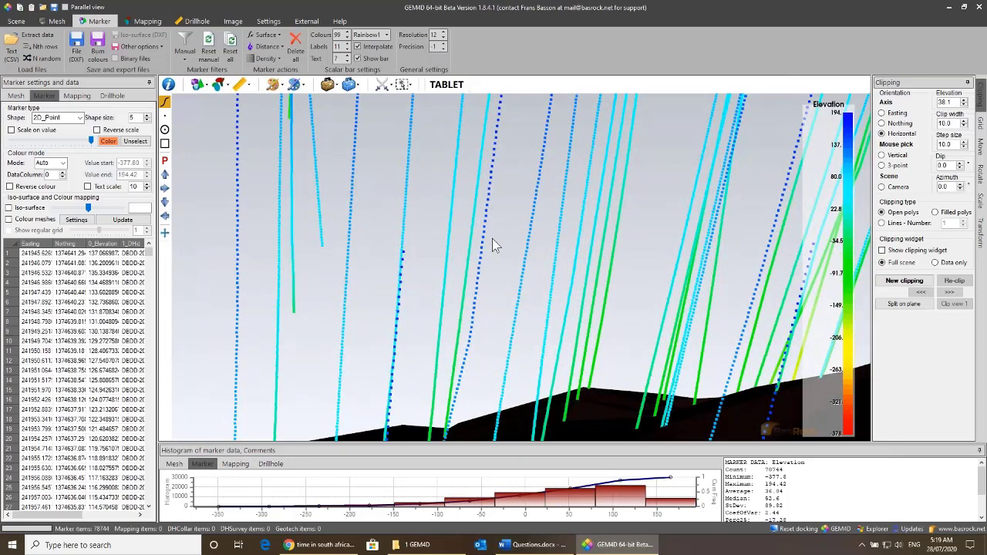
pyautogui.scroll(-8, 478, 300)
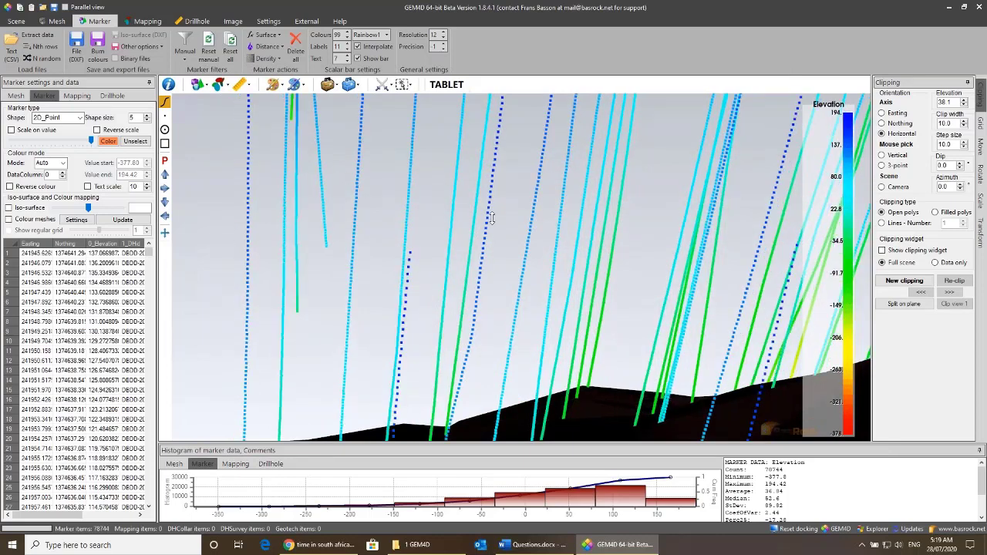
# Step: Colour the markers by RQD using data column 4 and inspect them along the ore body
pyautogui.moveTo(69, 515); pyautogui.dragTo(123, 515)
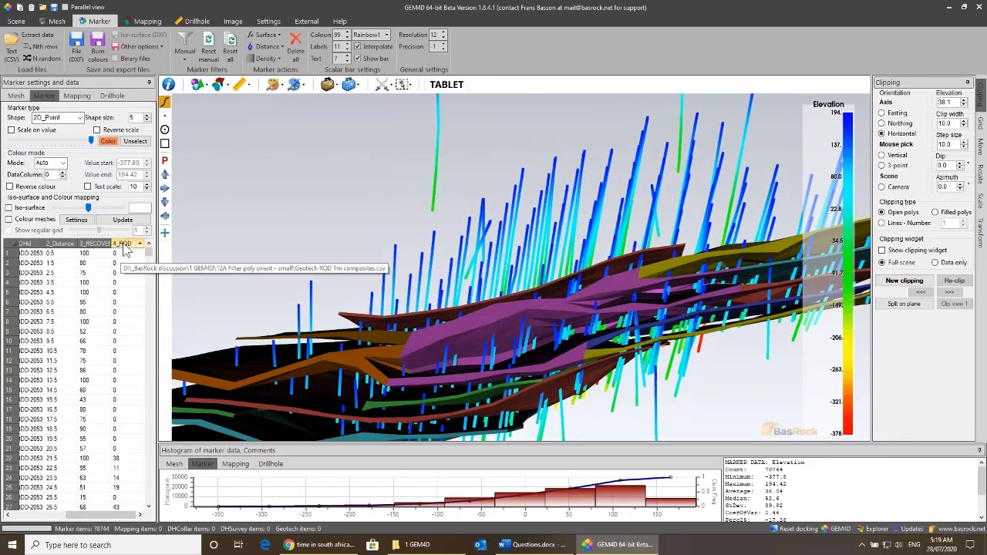
pyautogui.doubleClick(53, 175)
pyautogui.write('4')
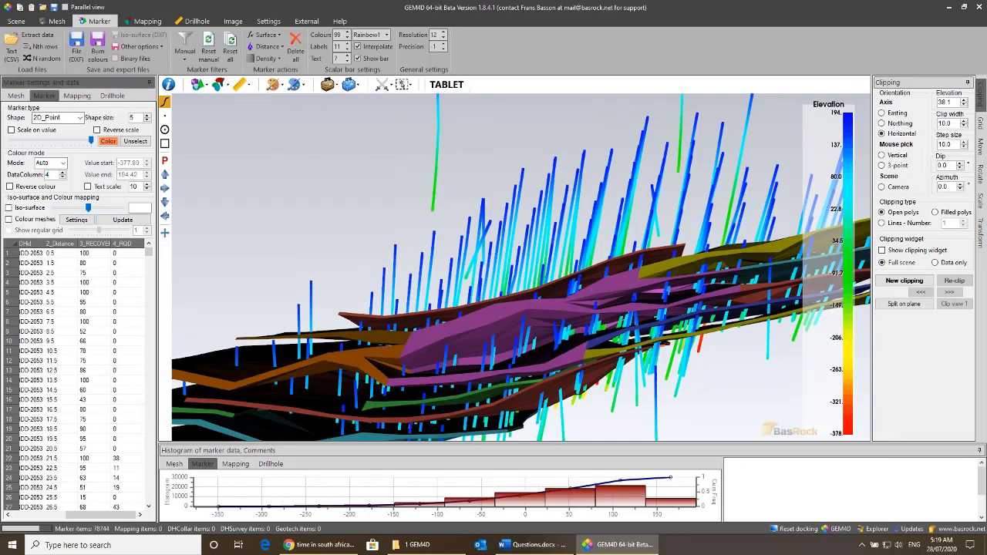
pyautogui.moveTo(494, 287); pyautogui.dragTo(304, 293)
pyautogui.moveTo(549, 245); pyautogui.dragTo(588, 292)
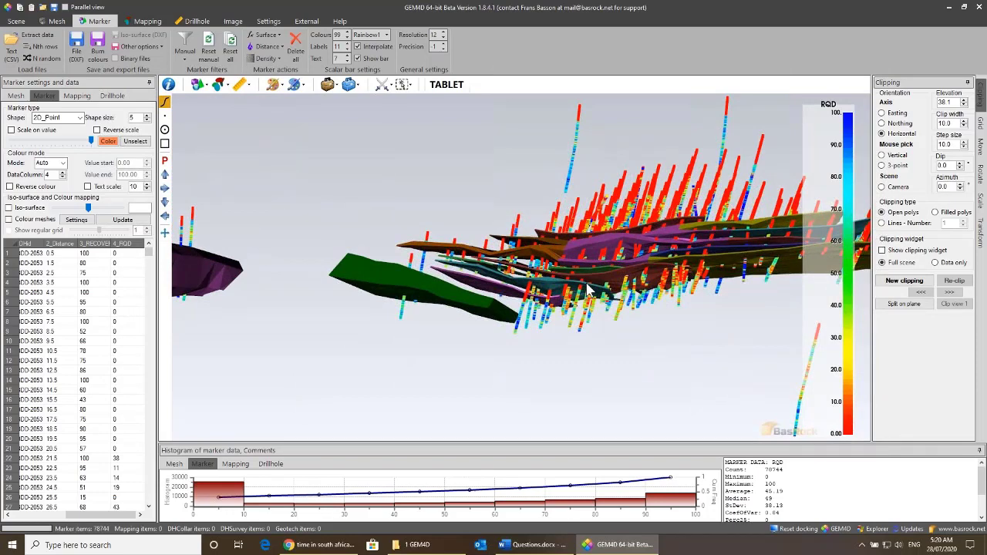
pyautogui.moveTo(586, 285); pyautogui.dragTo(638, 347)
pyautogui.scroll(5, 538, 294)
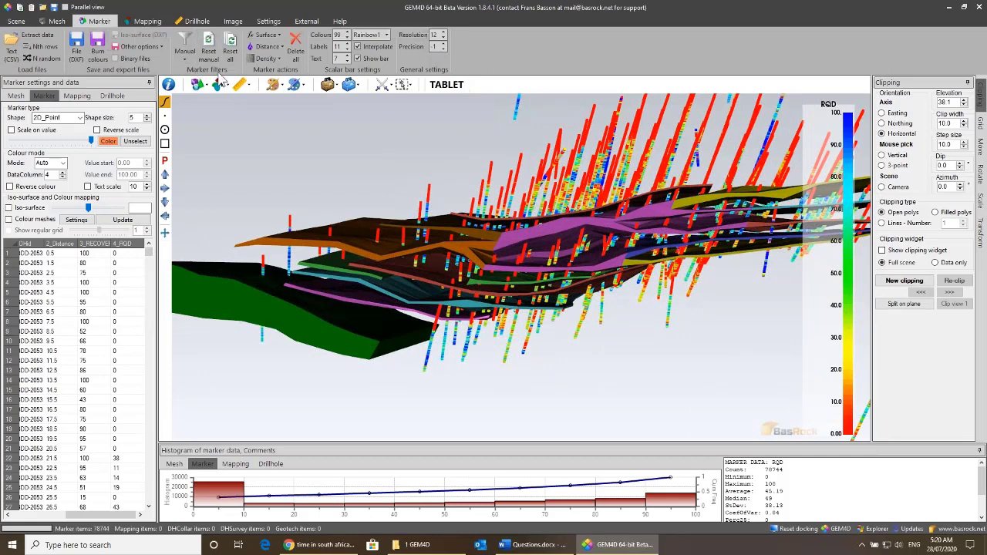
# Step: Filter the markers relative to the meshes, keeping data inside closed meshes, and inspect the remaining points
pyautogui.click(185, 52)
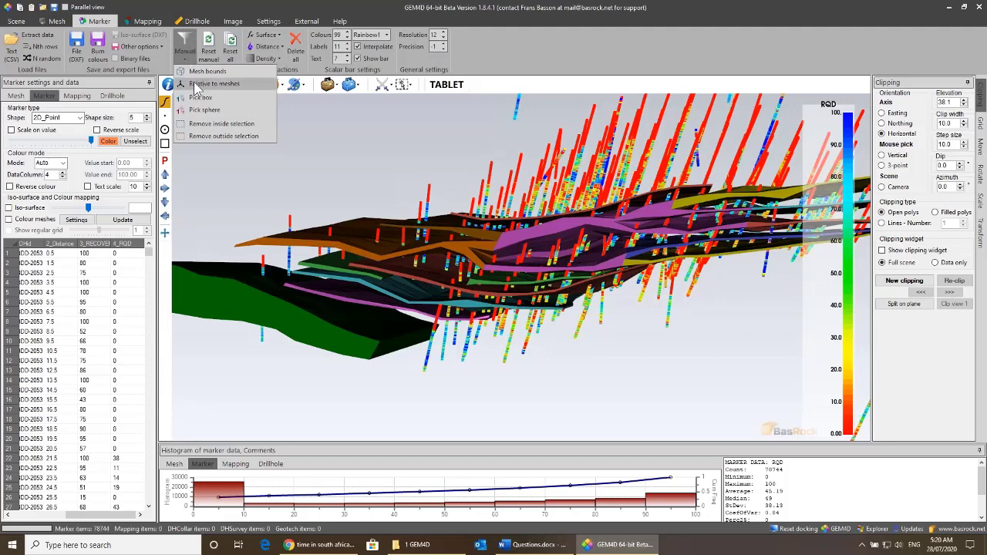
pyautogui.click(195, 87)
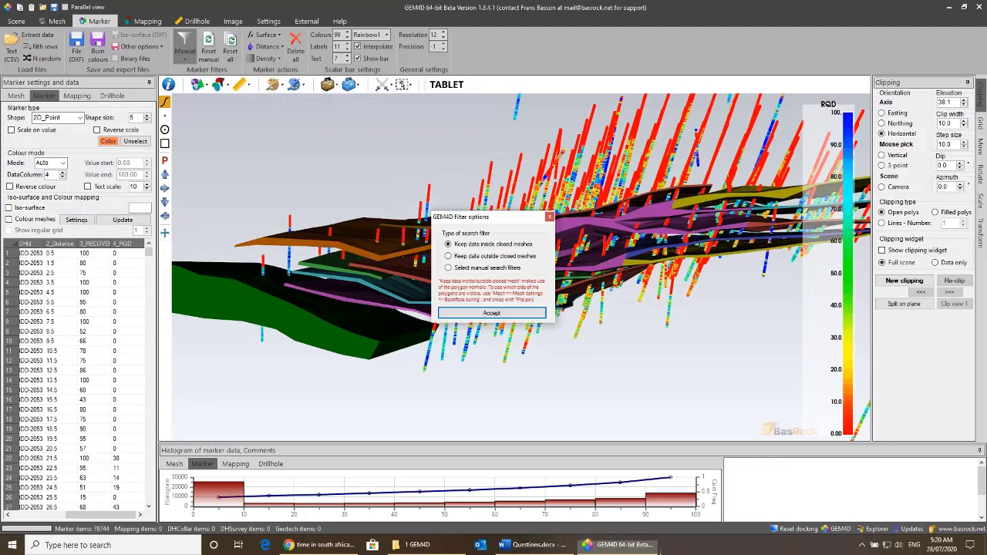
pyautogui.moveTo(491, 218); pyautogui.dragTo(253, 105)
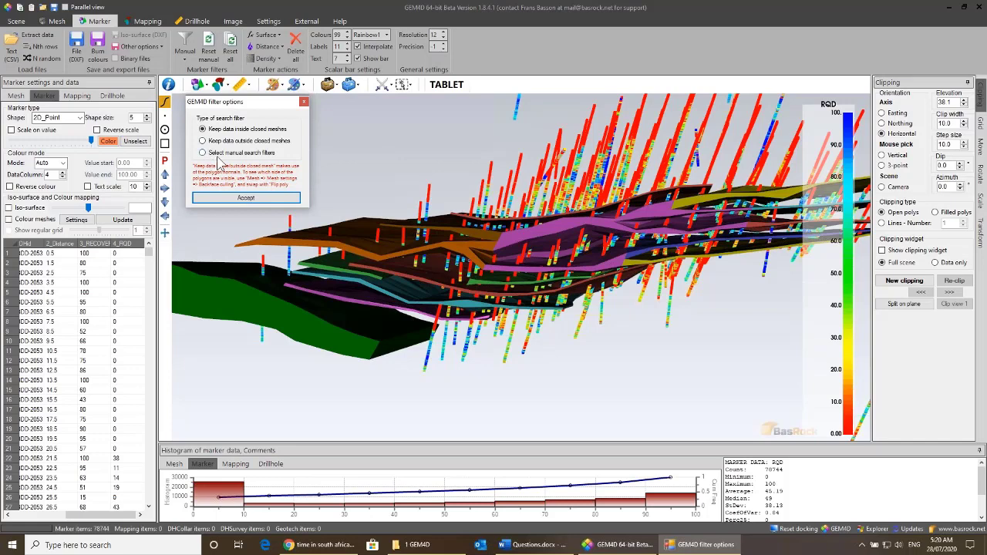
pyautogui.click(219, 155)
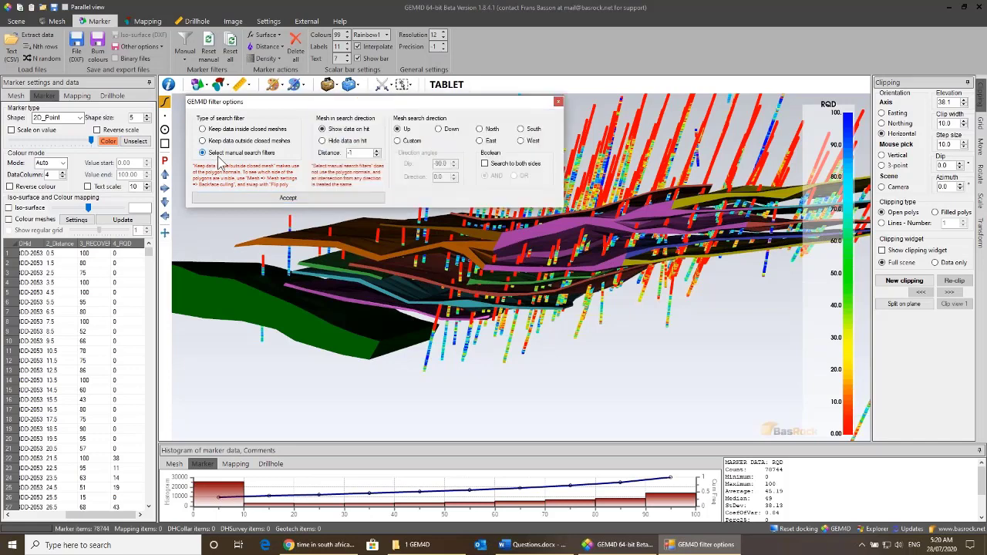
pyautogui.click(220, 130)
pyautogui.click(226, 142)
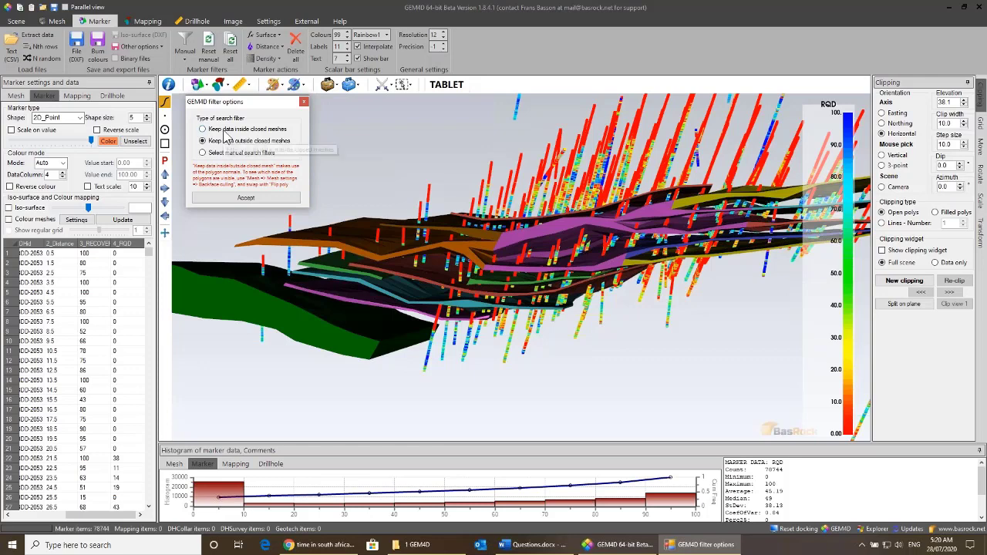
pyautogui.click(224, 131)
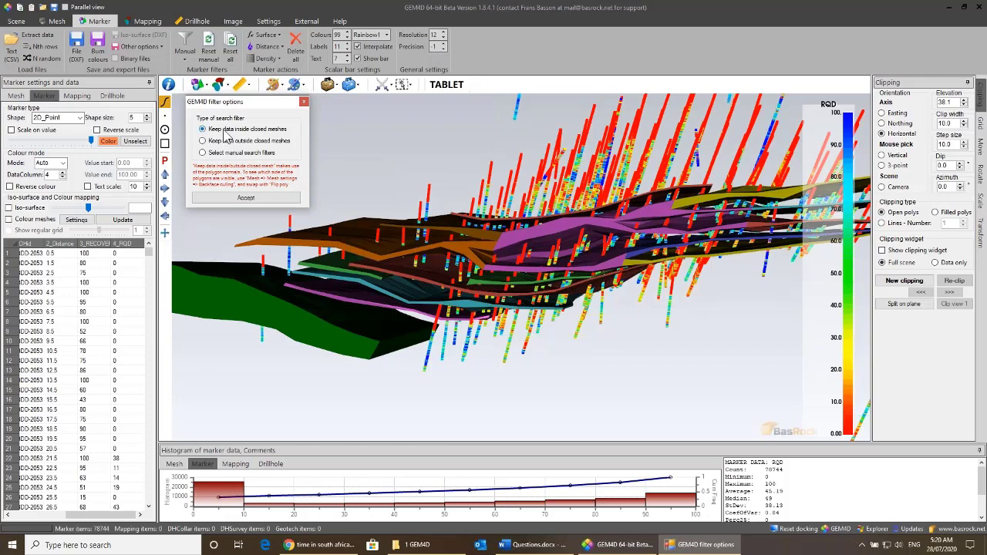
pyautogui.click(258, 197)
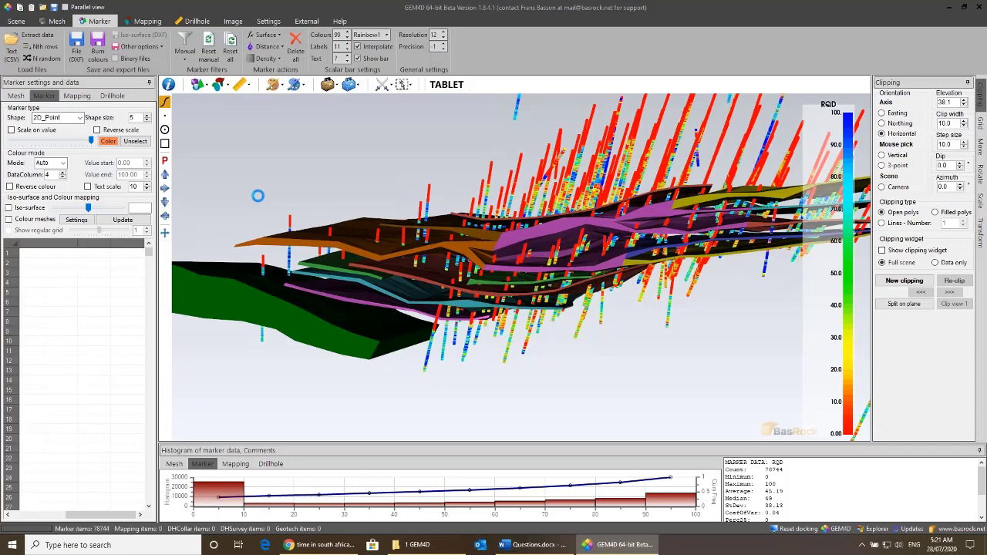
pyautogui.moveTo(299, 217); pyautogui.dragTo(479, 210)
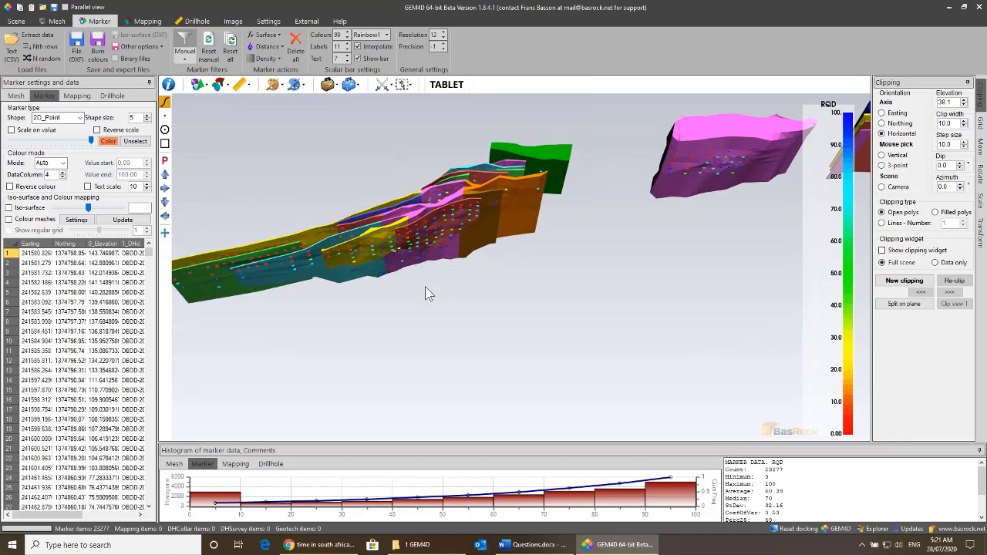
pyautogui.moveTo(441, 275); pyautogui.dragTo(438, 254)
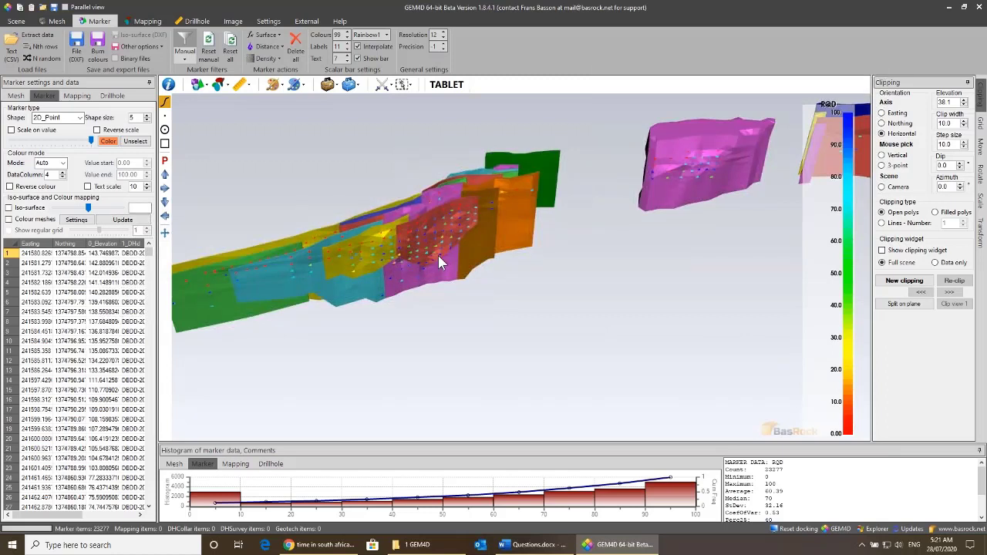
# Step: Reset all marker filters and widen the marker data table to show every column
pyautogui.click(230, 51)
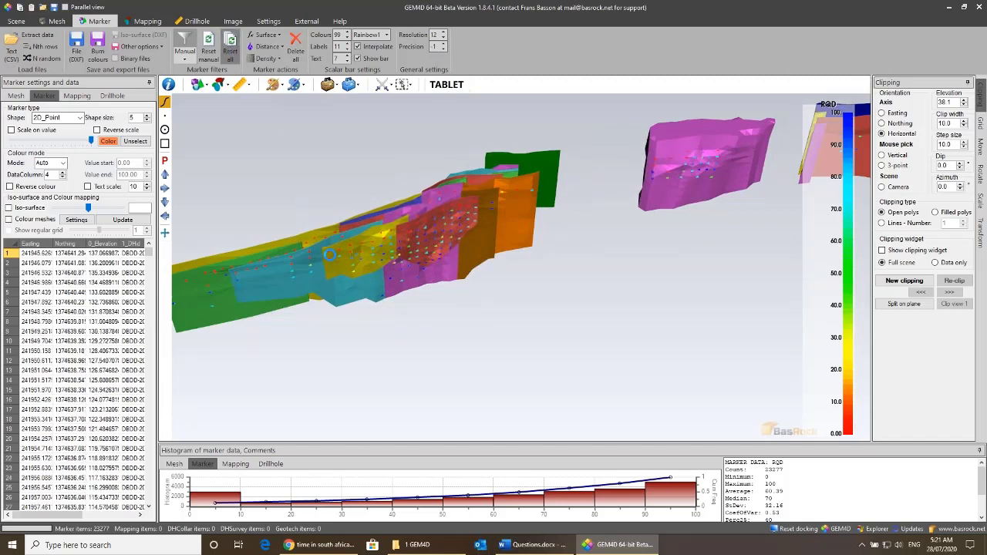
pyautogui.moveTo(312, 273)
pyautogui.mouseDown()
pyautogui.moveTo(640, 269)
pyautogui.moveTo(541, 266)
pyautogui.moveTo(417, 397)
pyautogui.mouseUp()
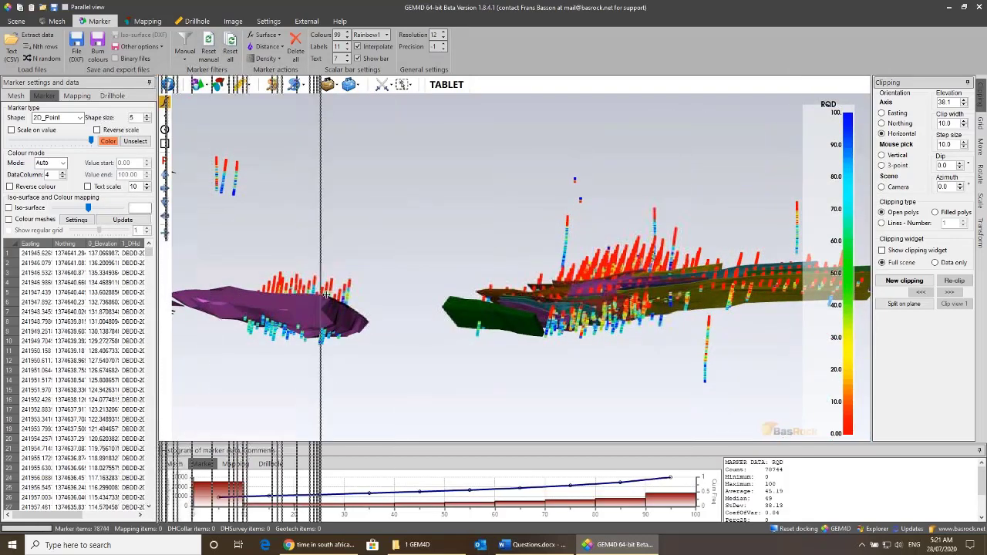
pyautogui.moveTo(325, 295); pyautogui.dragTo(345, 295)
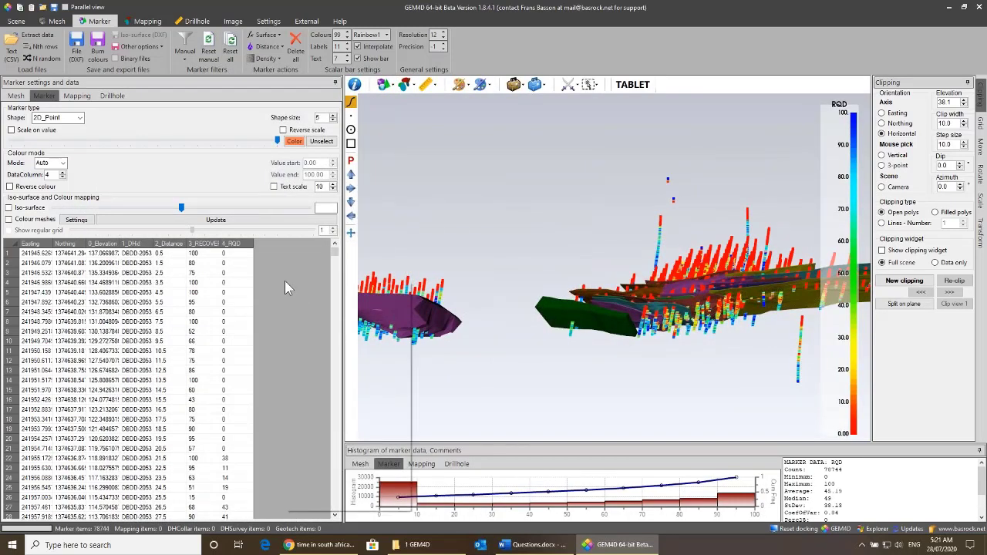
pyautogui.rightClick(285, 288)
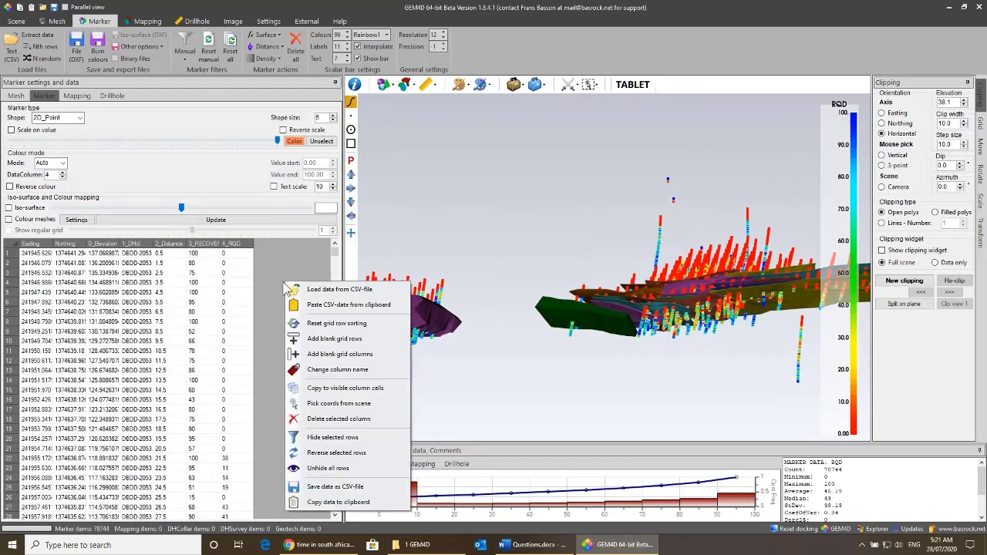
pyautogui.click(342, 354)
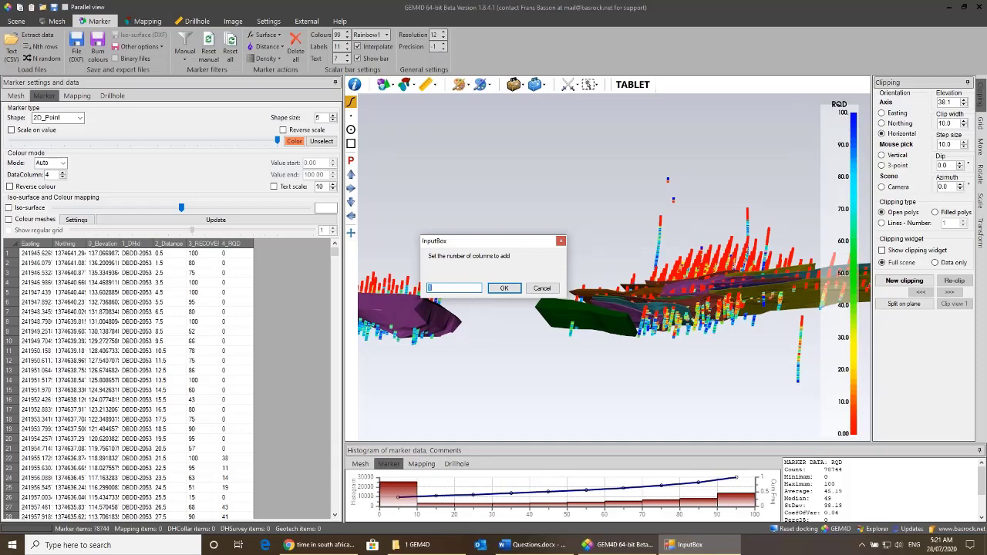
pyautogui.write('50')
pyautogui.press('Return')
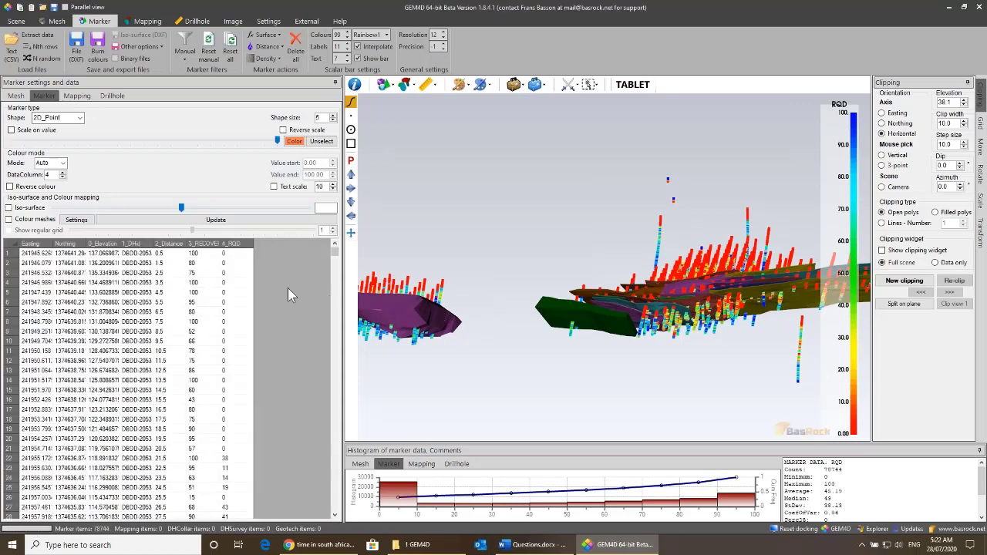
# Step: Add one blank column to the marker data table
pyautogui.rightClick(282, 291)
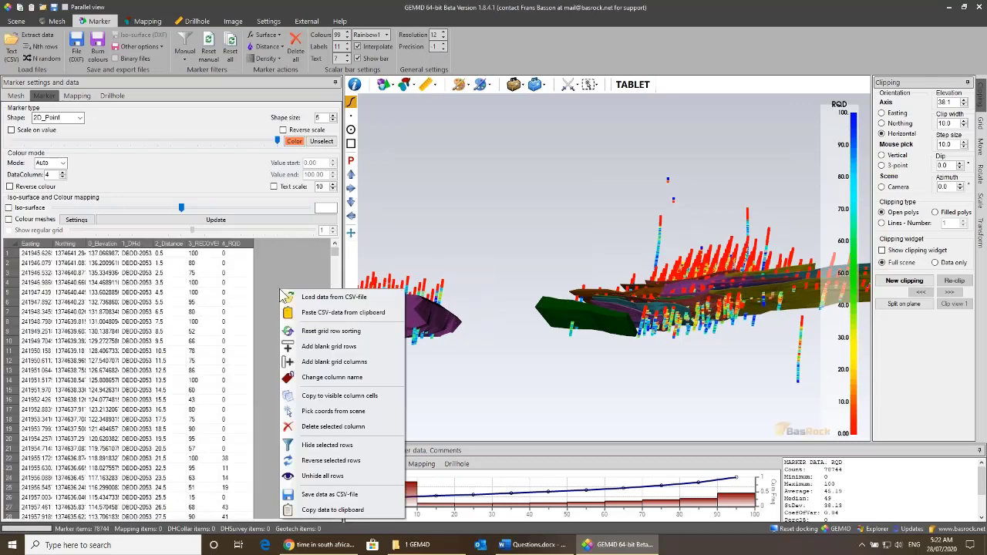
pyautogui.click(318, 363)
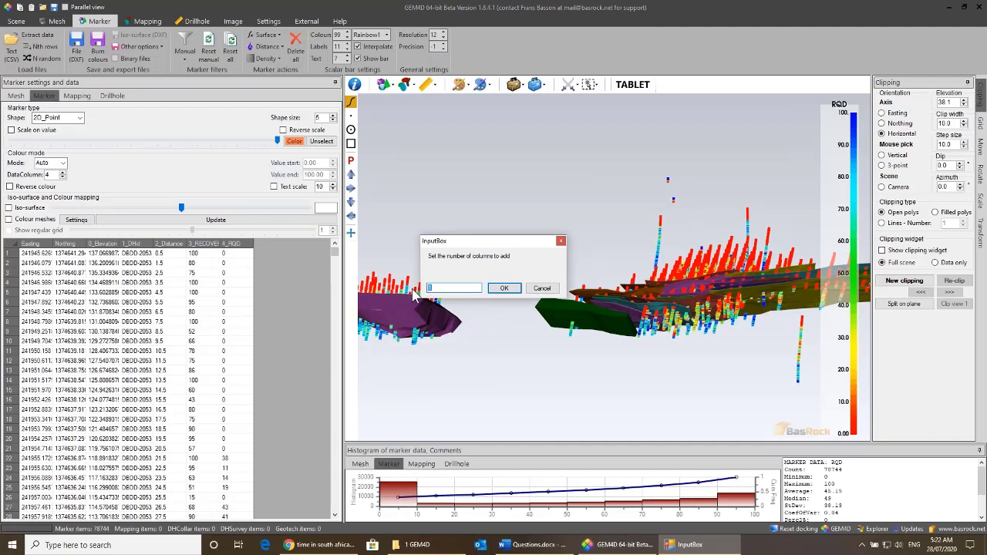
pyautogui.click(494, 290)
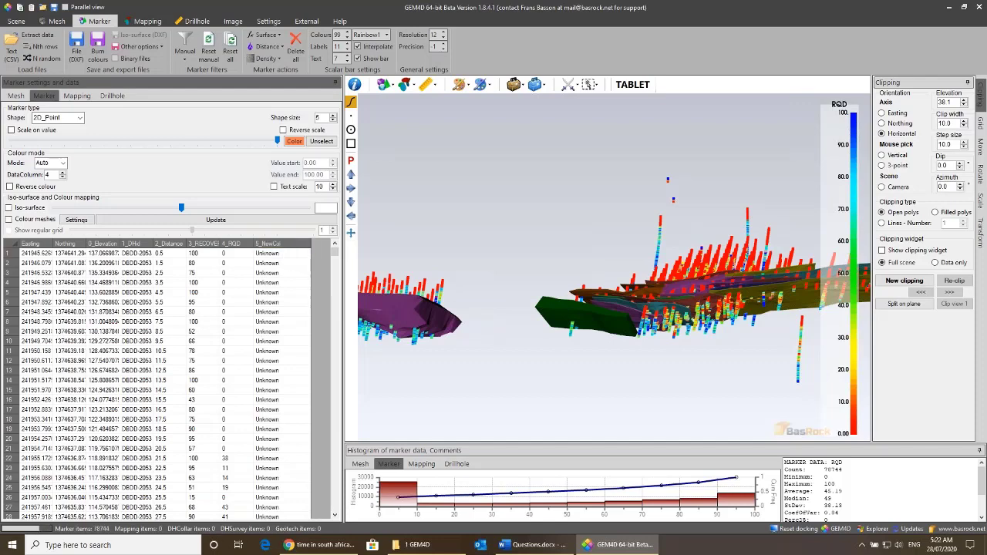
# Step: Enter 50 in the first row of the NewCol column and copy it to all visible cells of that column
pyautogui.write('50')
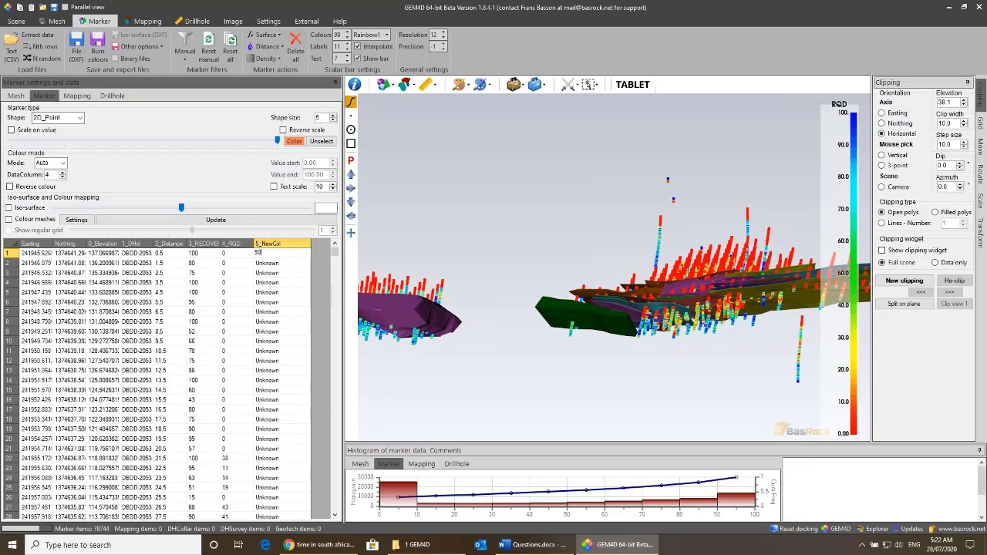
pyautogui.press('Return')
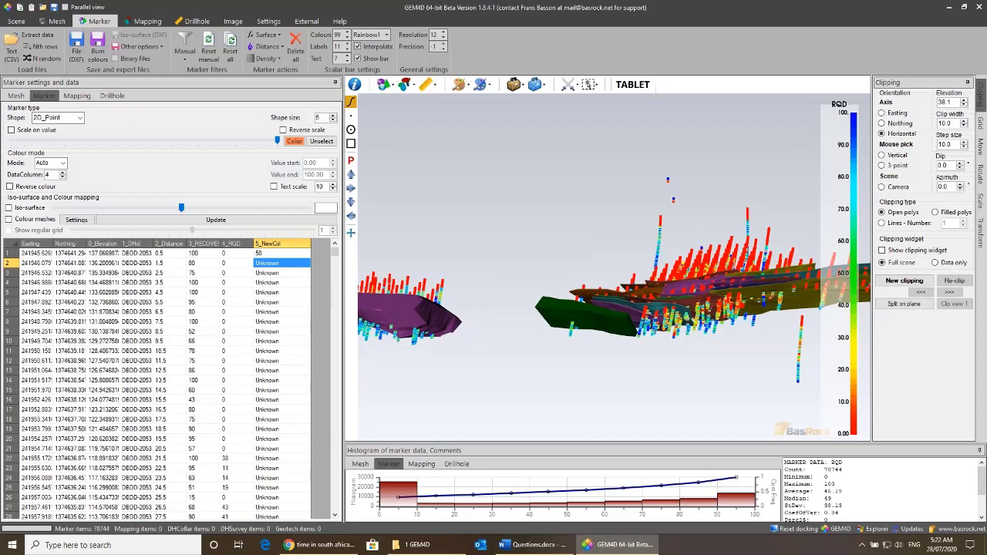
pyautogui.rightClick(273, 253)
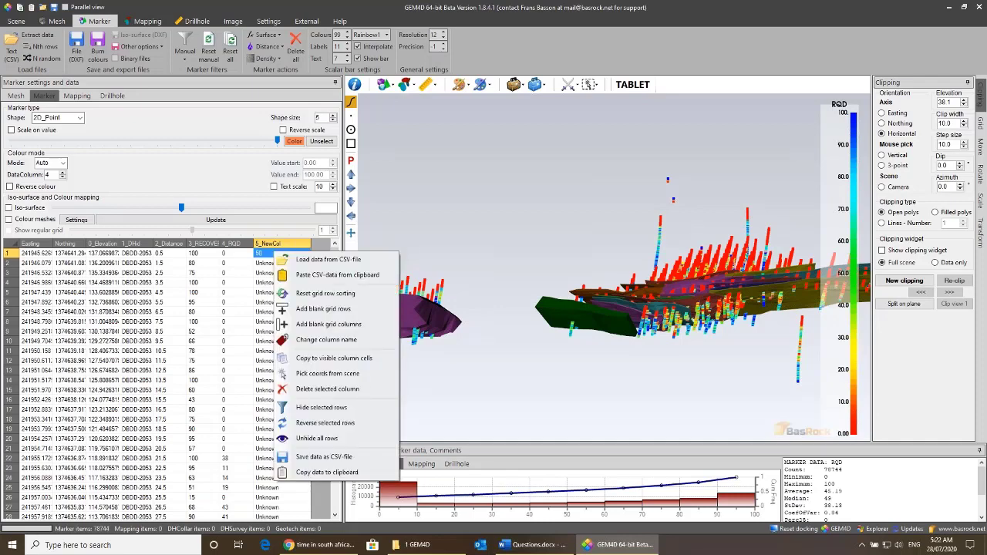
pyautogui.click(331, 359)
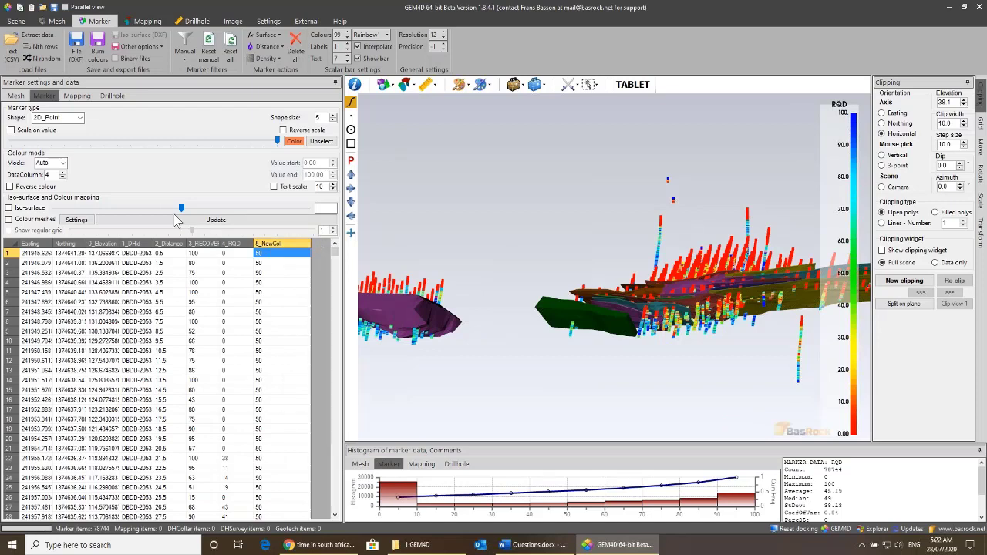
# Step: Colour the markers by data column 5 and narrow the marker settings pane slightly
pyautogui.click(63, 172)
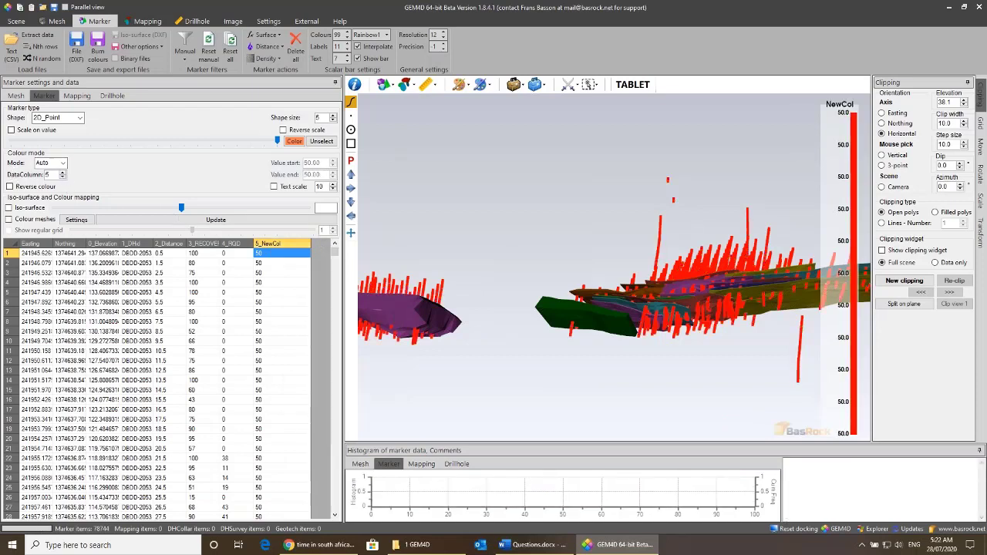
pyautogui.scroll(-2, 559, 361)
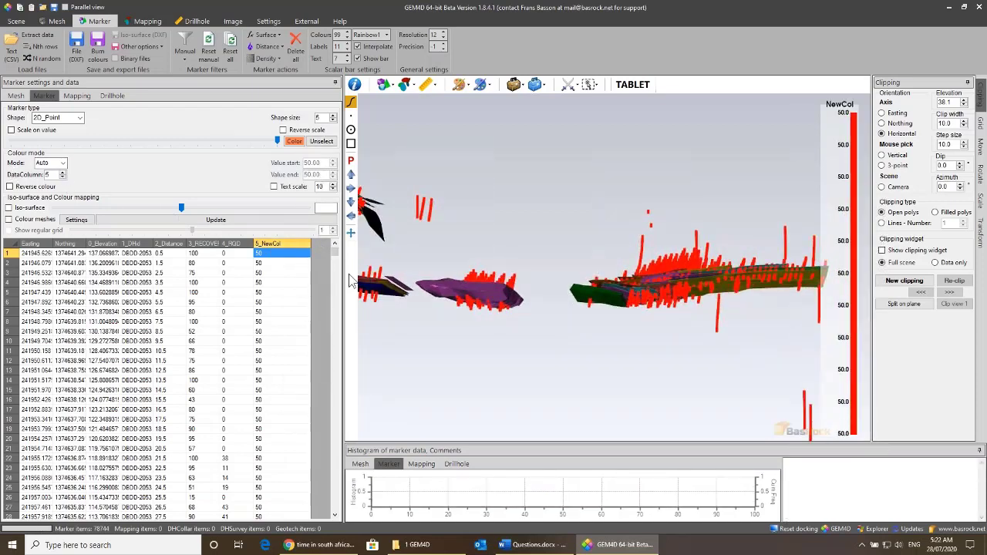
pyautogui.moveTo(328, 273); pyautogui.dragTo(314, 273)
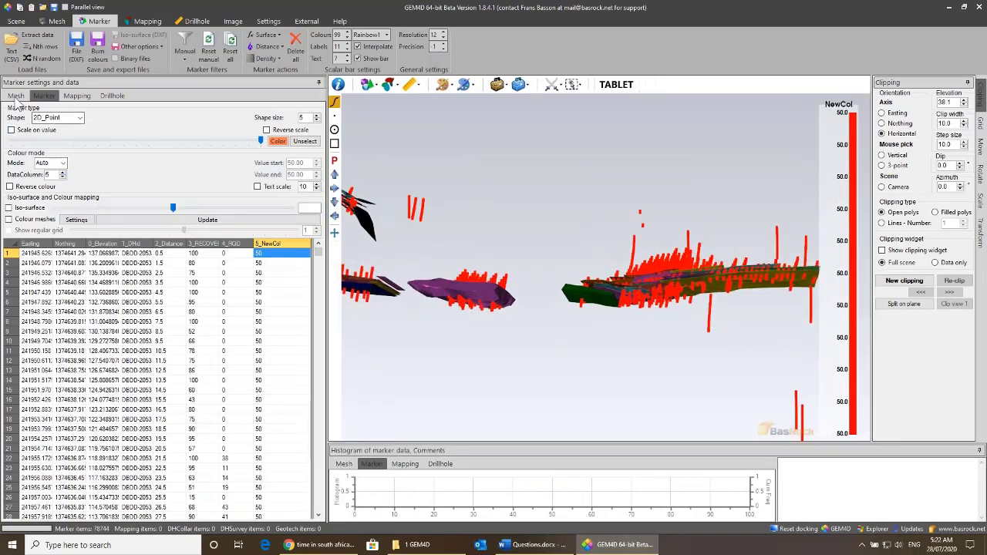
# Step: Set the opacity of all objects in the geology mesh file to 0.5 and inspect the markers through them
pyautogui.click(16, 95)
pyautogui.click(31, 120)
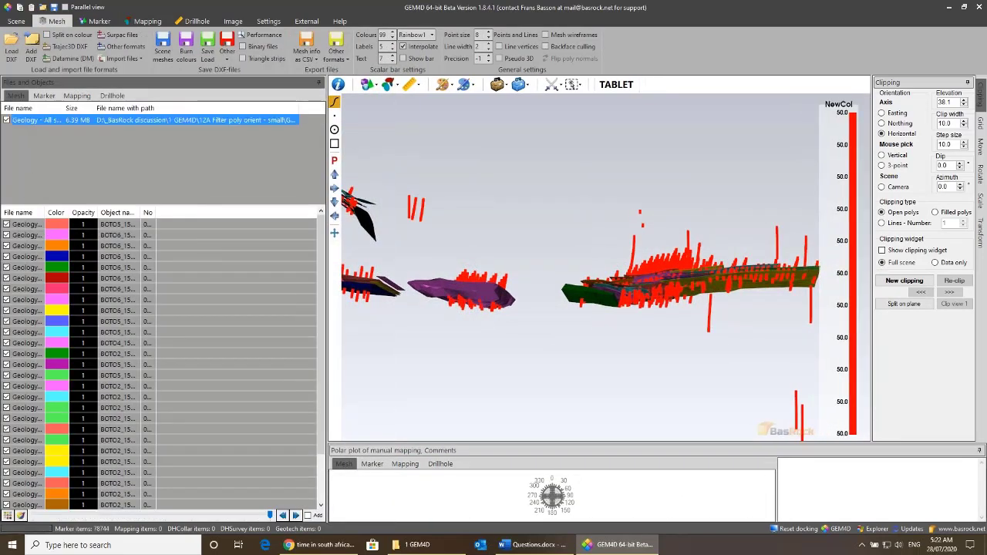
pyautogui.click(81, 236)
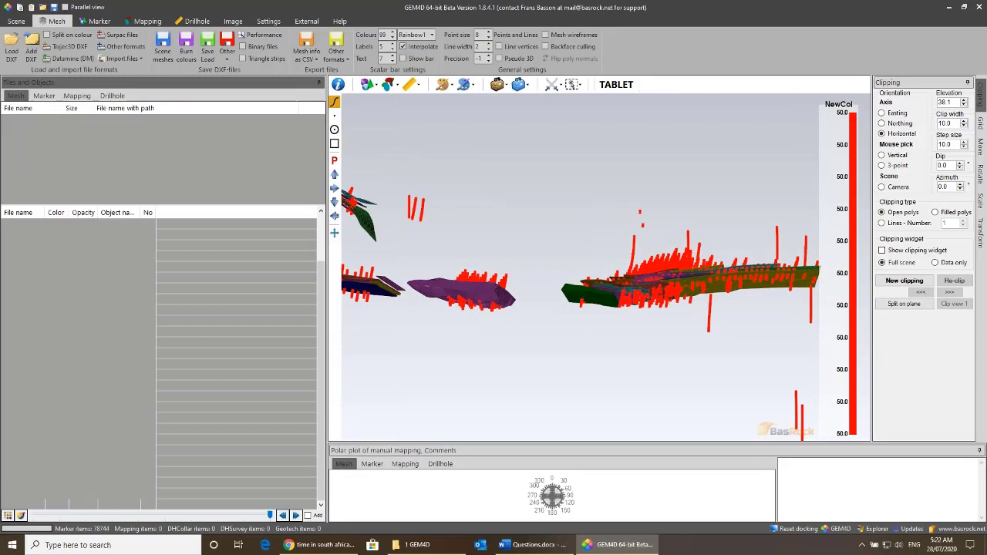
pyautogui.click(67, 188)
pyautogui.moveTo(514, 280); pyautogui.dragTo(624, 276)
pyautogui.scroll(5, 538, 255)
pyautogui.scroll(3, 538, 252)
pyautogui.scroll(-4, 538, 216)
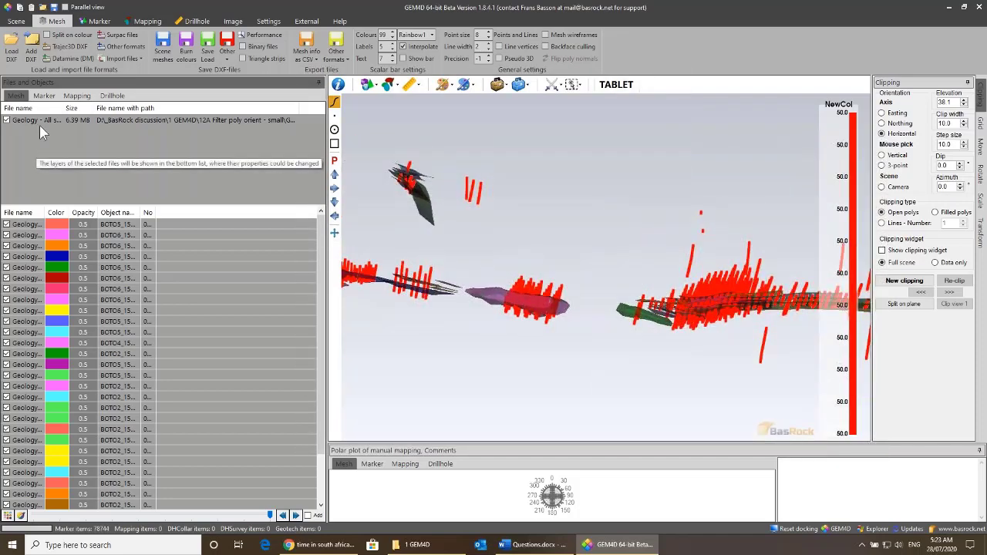
# Step: Filter the markers relative to the meshes, keeping only data inside closed meshes
pyautogui.click(44, 95)
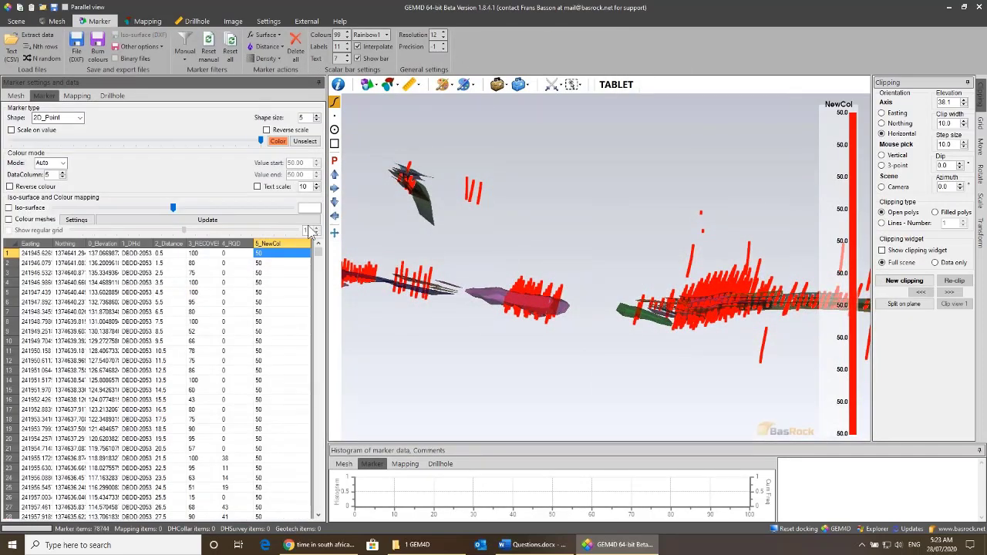
pyautogui.click(185, 48)
pyautogui.click(213, 83)
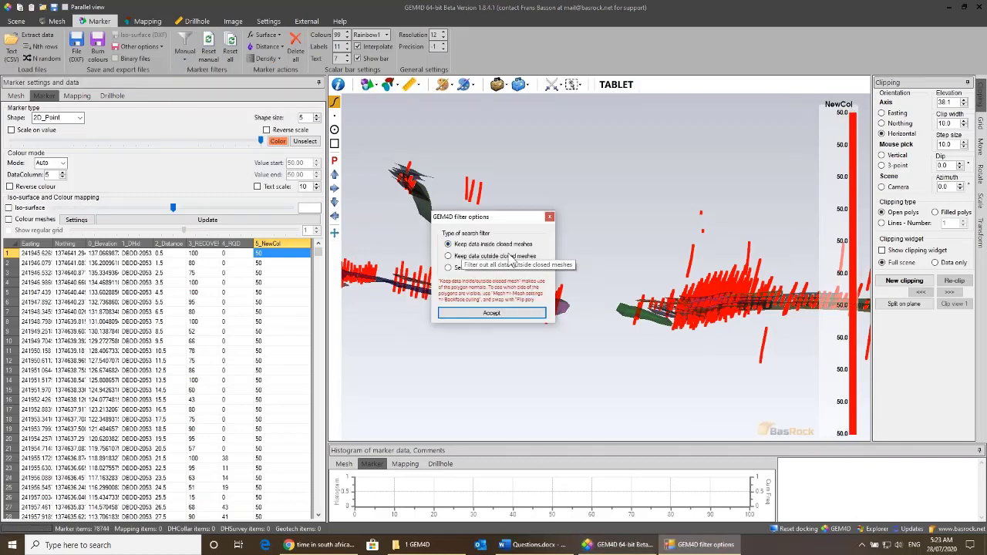
pyautogui.click(495, 313)
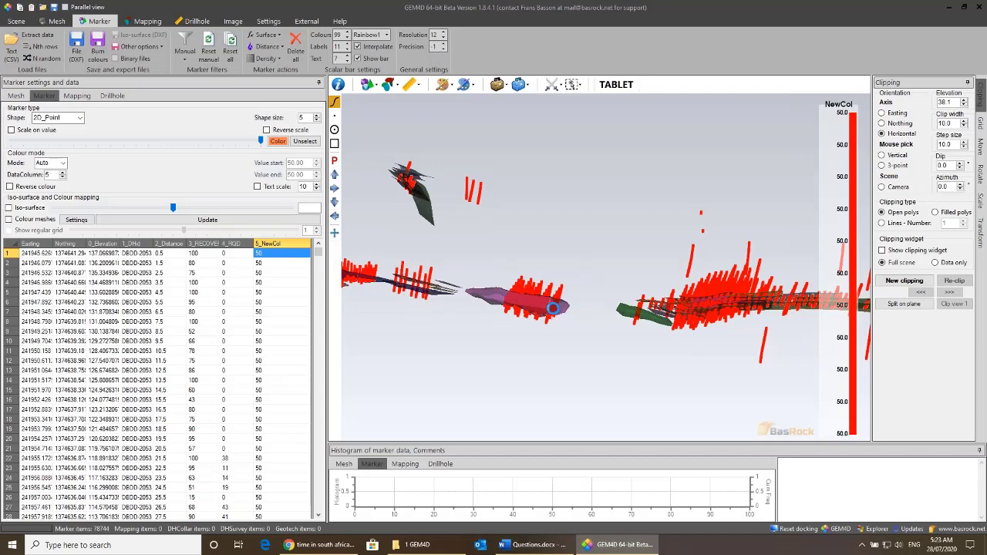
pyautogui.moveTo(553, 309)
pyautogui.mouseDown()
pyautogui.moveTo(635, 308)
pyautogui.moveTo(580, 308)
pyautogui.mouseUp()
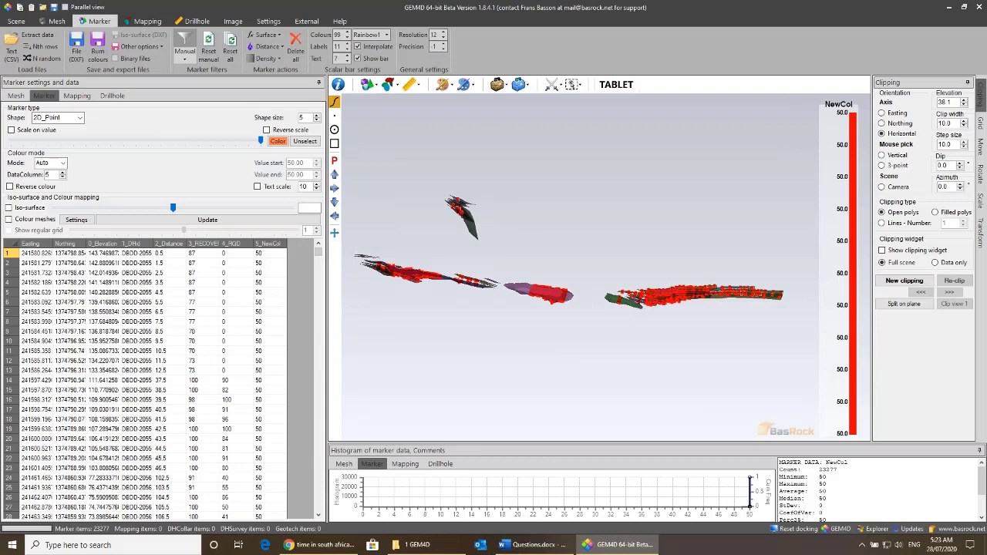
# Step: Enter 100 in the first filtered row of NewCol and copy it to all visible cells of that column
pyautogui.doubleClick(278, 254)
pyautogui.write('100')
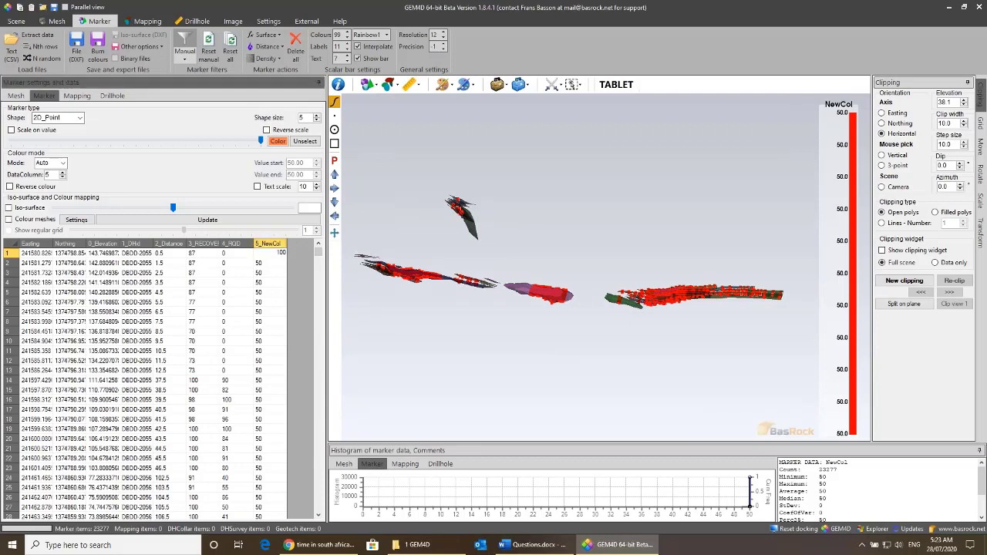
pyautogui.press('Return')
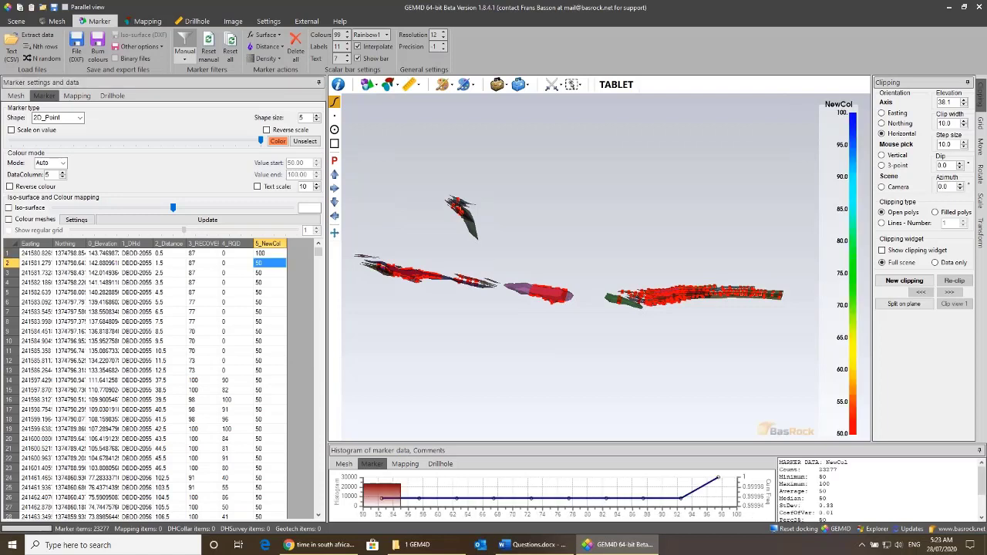
pyautogui.rightClick(262, 256)
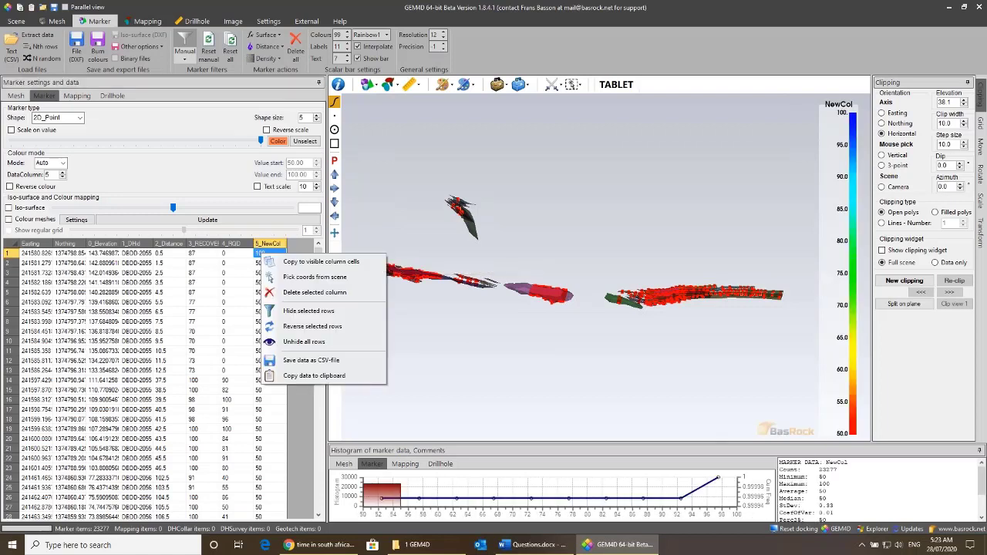
pyautogui.click(321, 263)
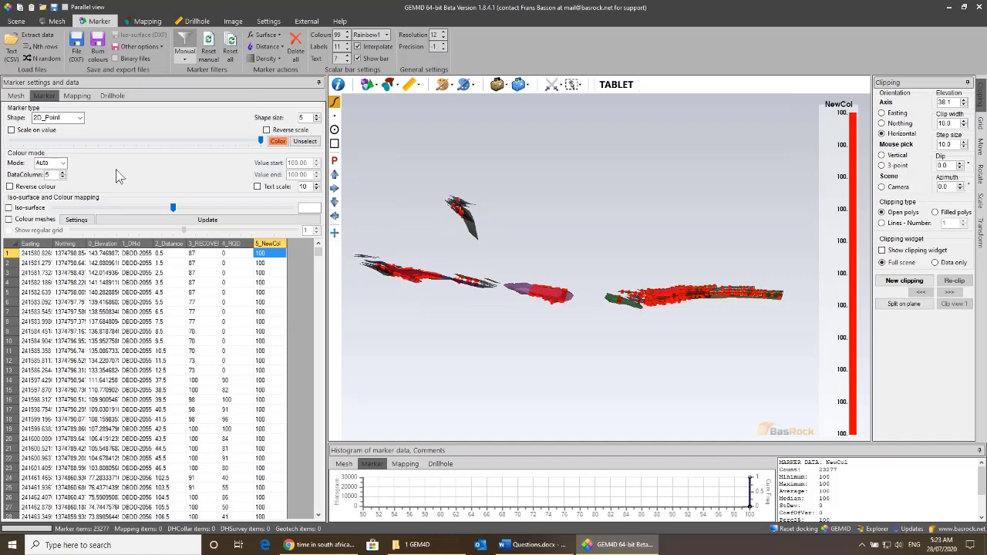
# Step: Reset all marker filters and hide every geology mesh object to inspect the markers coloured by NewCol
pyautogui.click(229, 53)
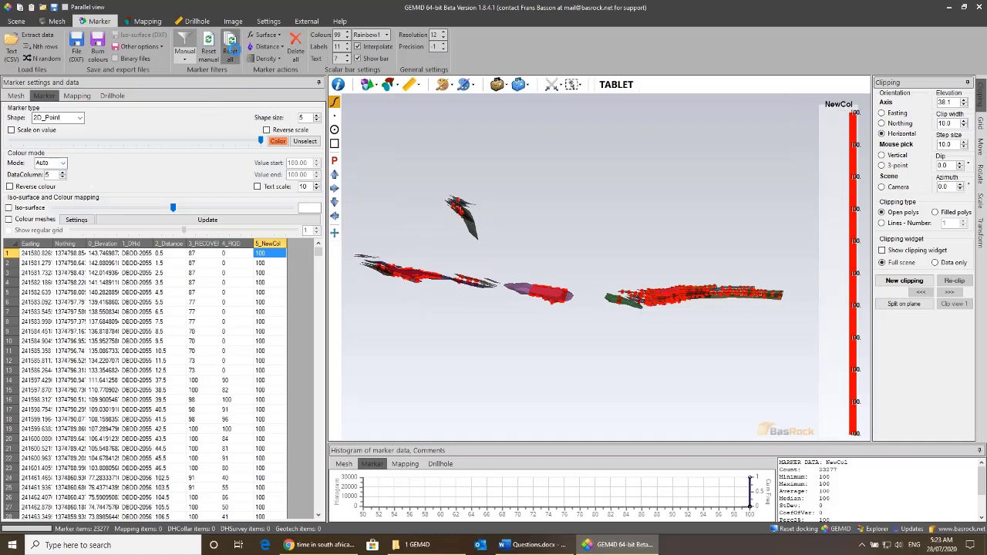
pyautogui.click(20, 97)
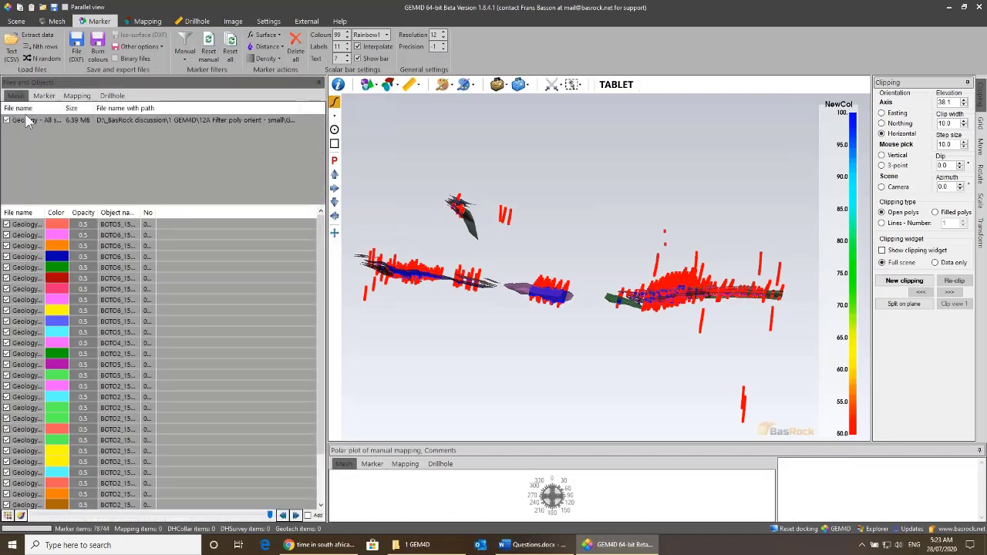
pyautogui.click(27, 188)
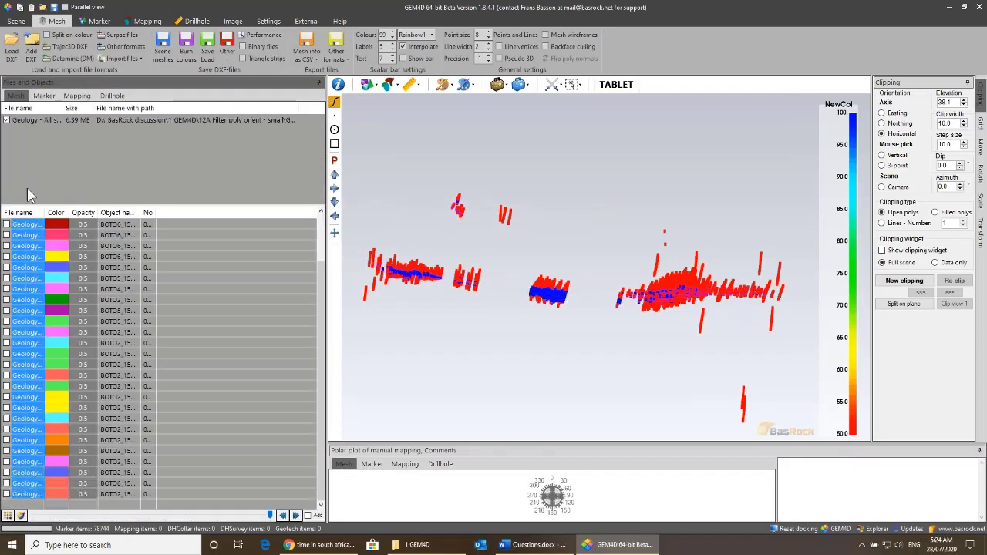
pyautogui.moveTo(401, 223); pyautogui.dragTo(546, 314)
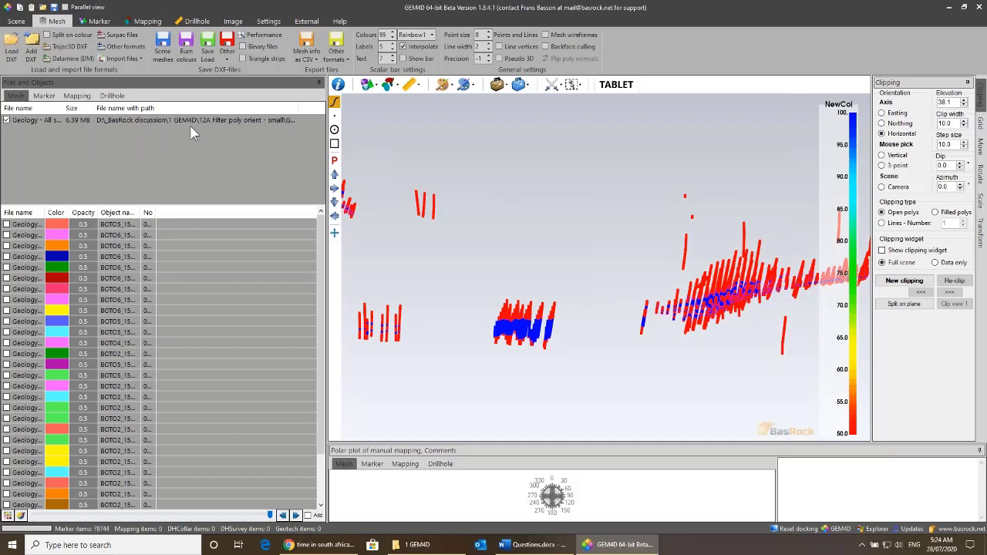
pyautogui.click(46, 96)
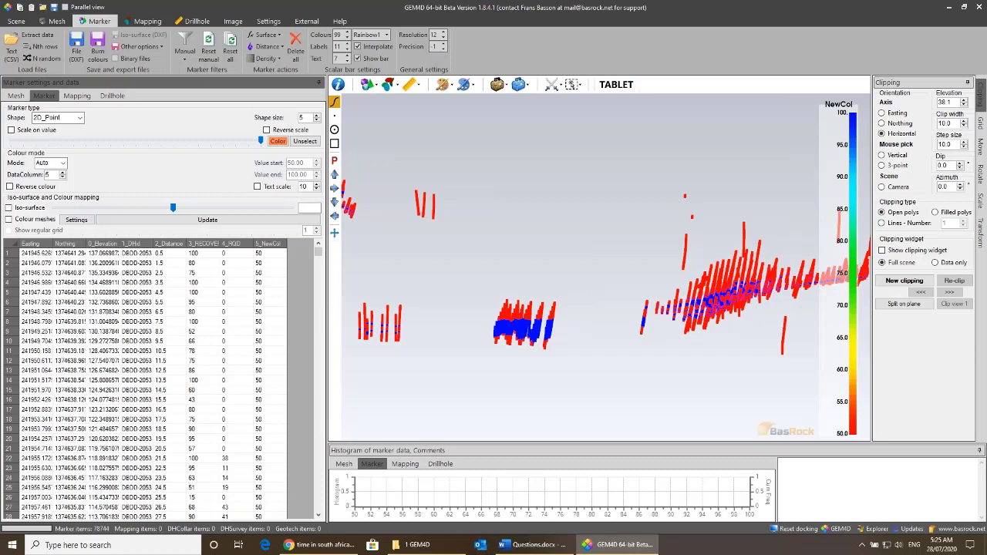
pyautogui.moveTo(327, 310); pyautogui.dragTo(297, 299)
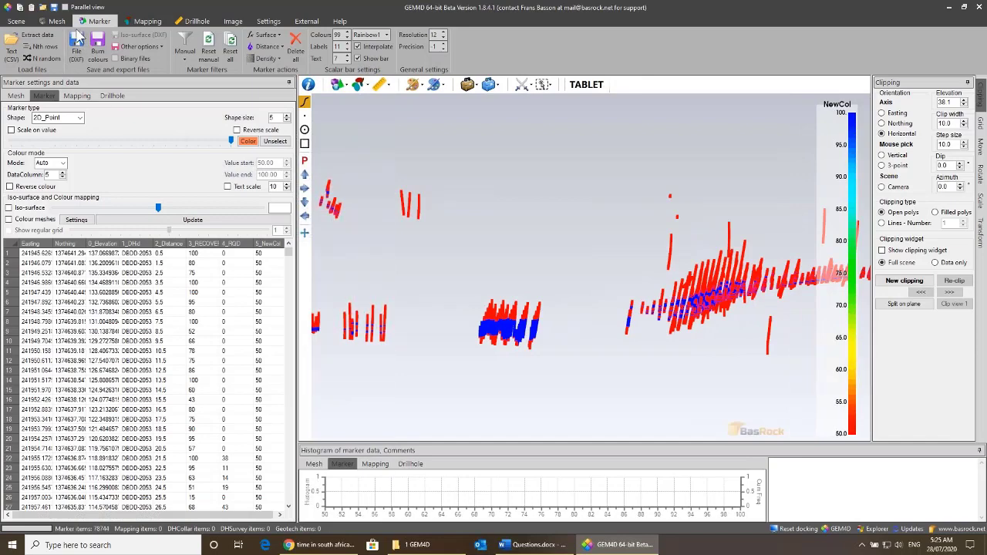
# Step: Reset the scene, load the mesh file Des_LAN_grey.dxf from the 1 UG files folder, and inspect the stope shapes
pyautogui.click(51, 24)
pyautogui.click(14, 49)
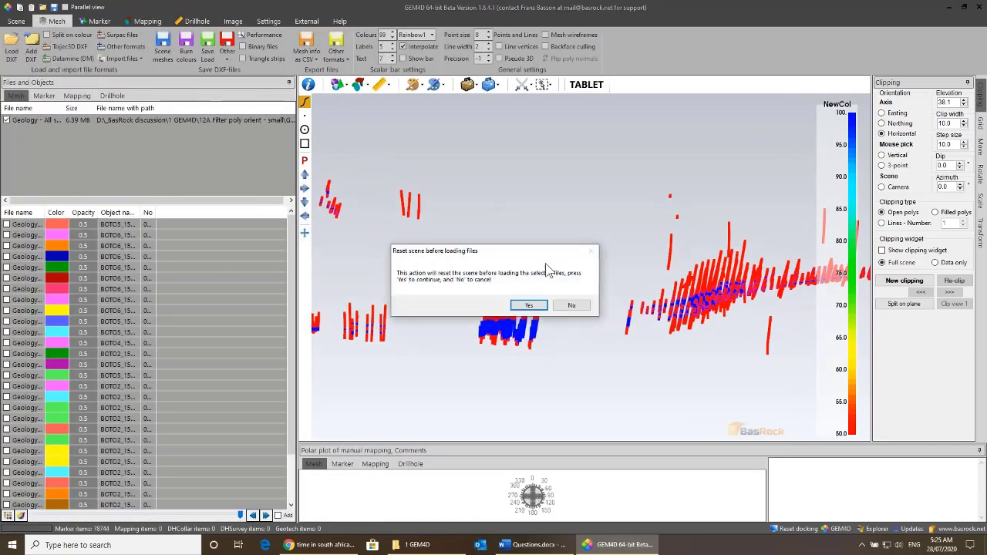
pyautogui.click(531, 306)
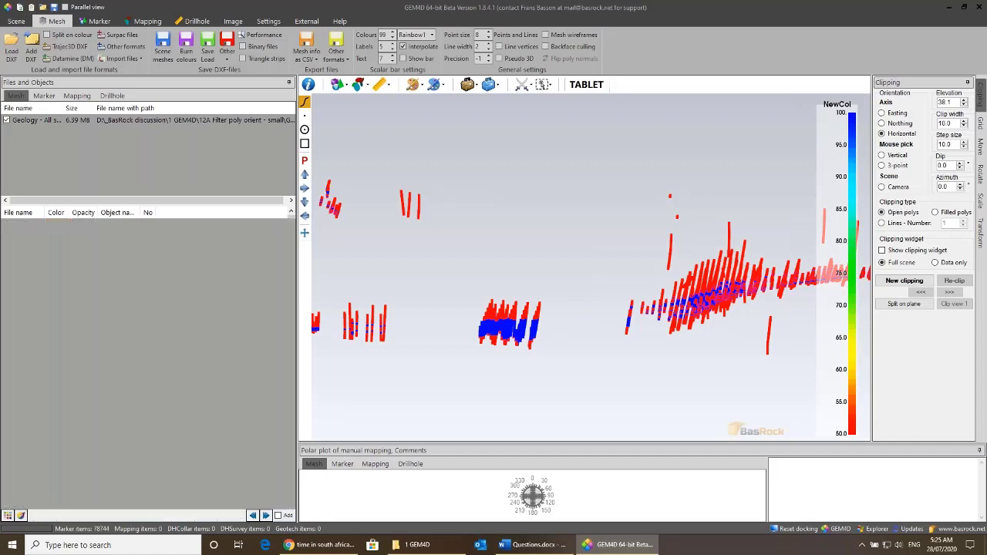
pyautogui.moveTo(684, 330); pyautogui.dragTo(647, 282)
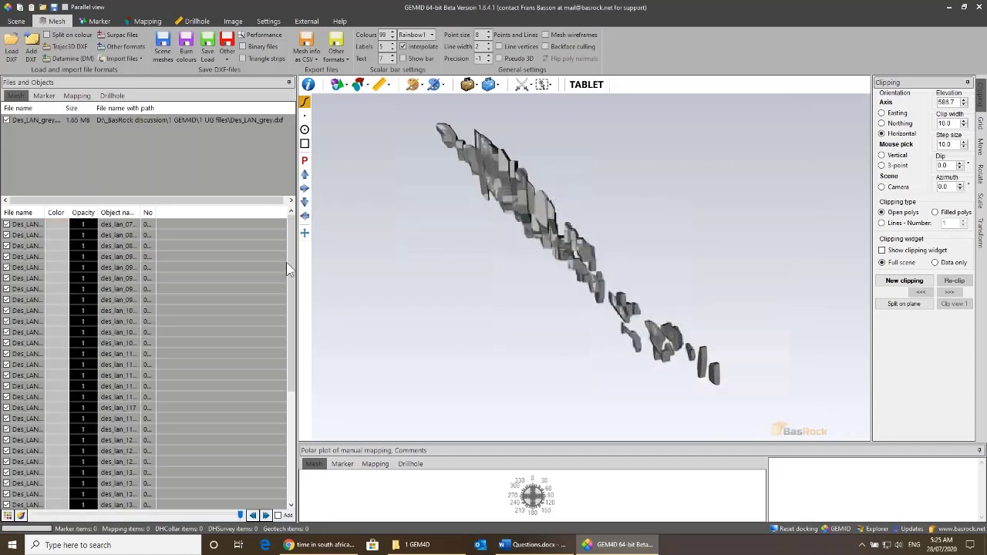
pyautogui.moveTo(508, 186); pyautogui.dragTo(460, 188)
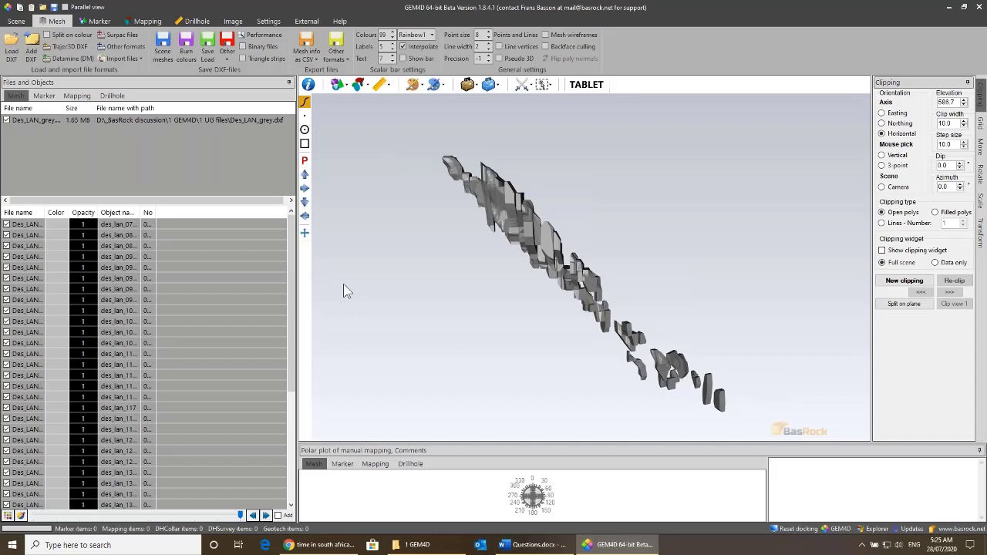
pyautogui.moveTo(379, 282); pyautogui.dragTo(418, 304)
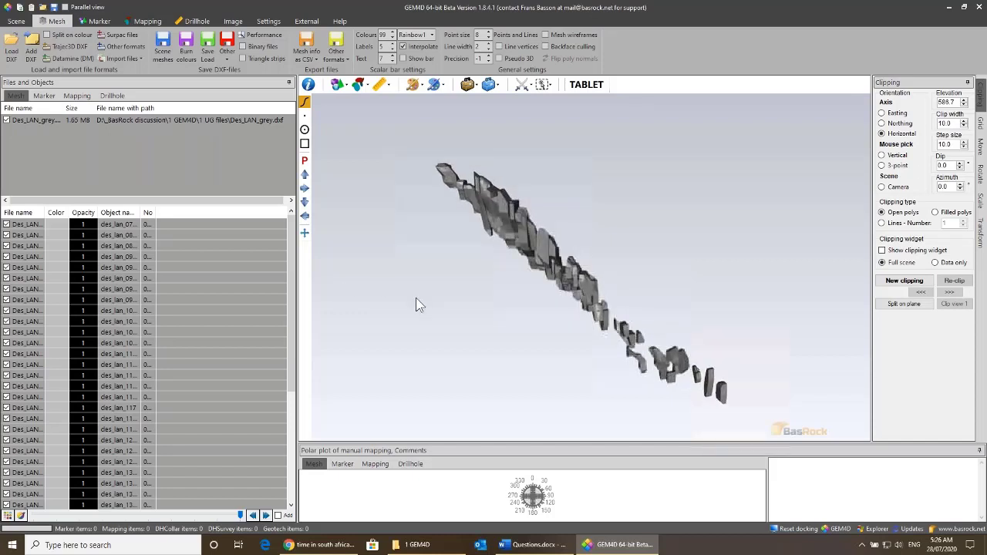
pyautogui.moveTo(540, 245); pyautogui.dragTo(500, 257)
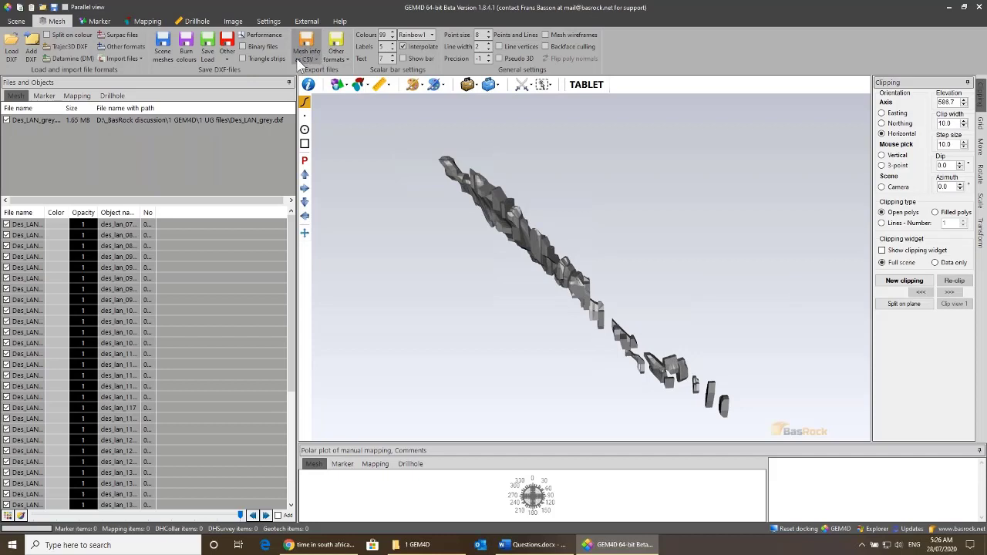
# Step: Export the individual object centers of the stope meshes to zzz.csv in the 1 UG files folder
pyautogui.click(316, 66)
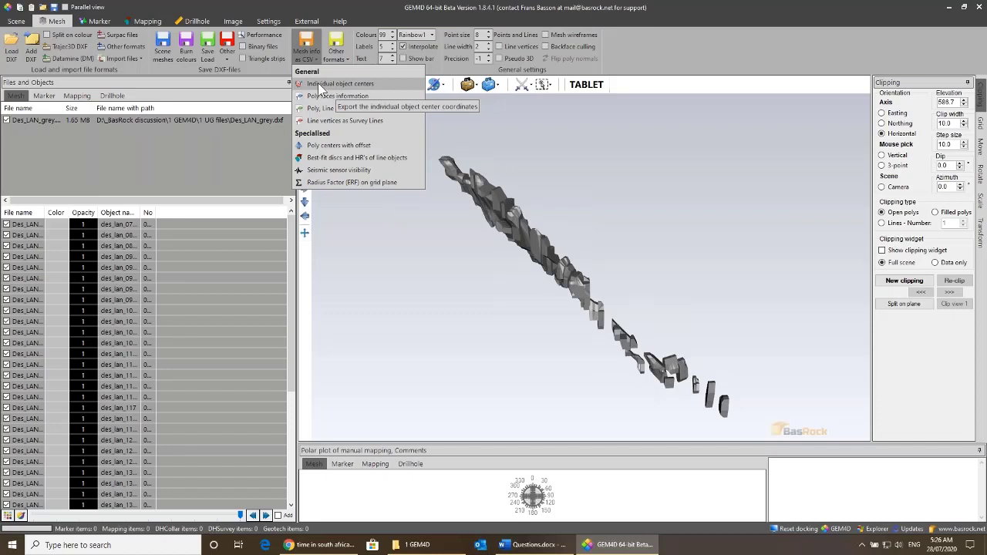
pyautogui.click(319, 87)
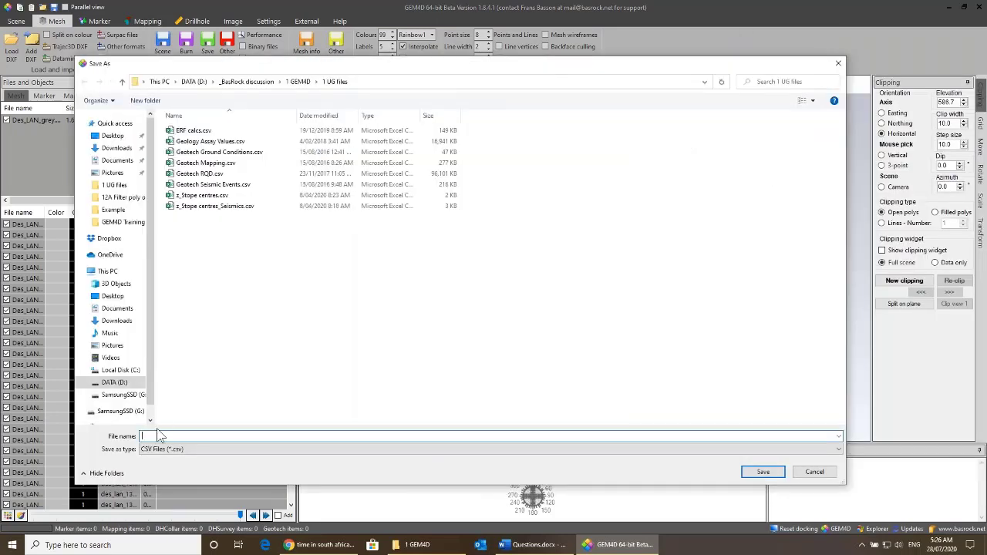
pyautogui.press('Return')
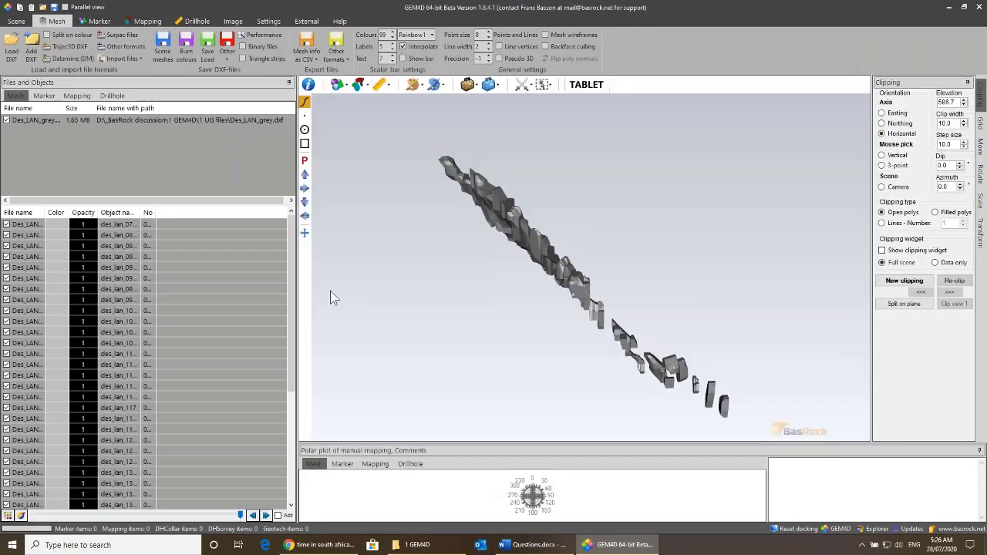
# Step: Load the exported stope centres file zzz.csv from the 1 UG files folder as markers
pyautogui.click(98, 21)
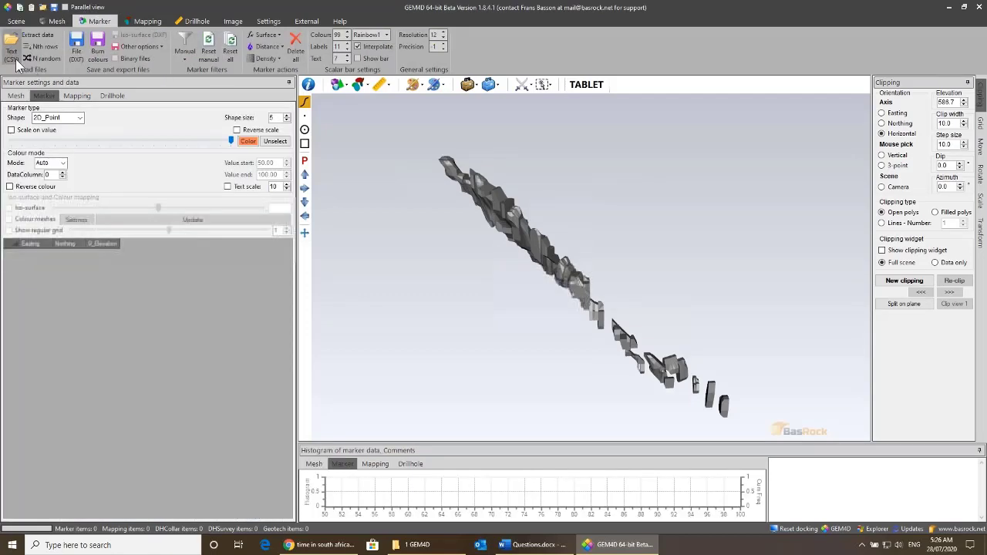
pyautogui.click(12, 47)
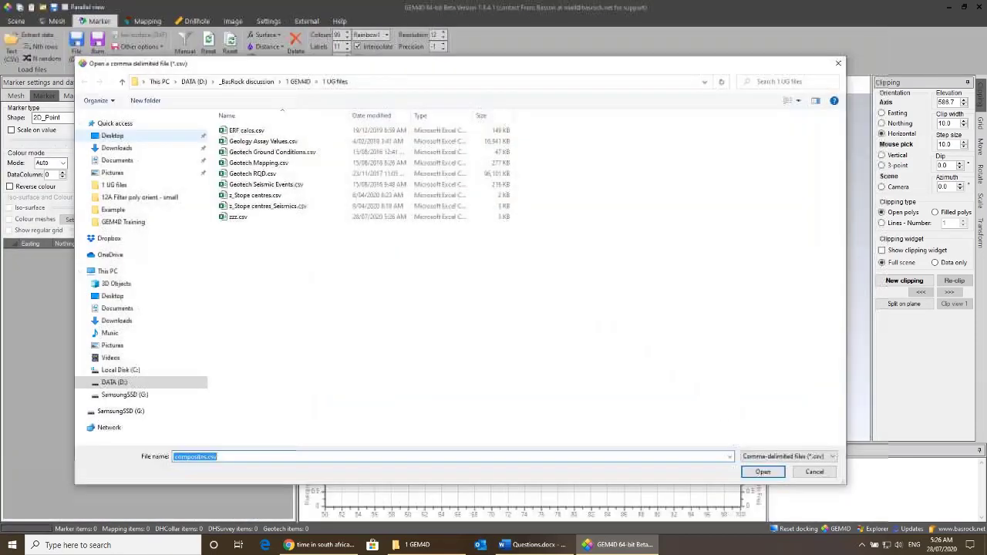
pyautogui.doubleClick(245, 224)
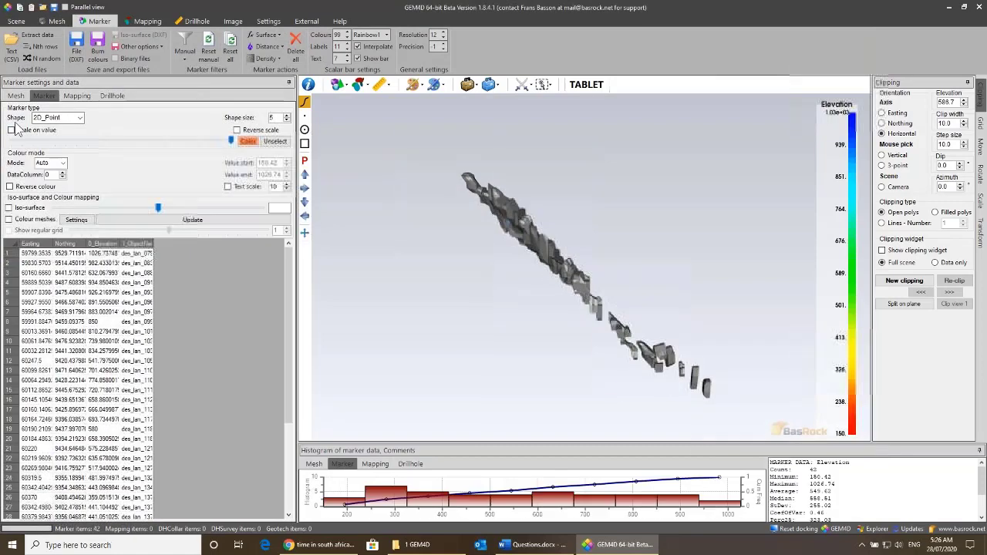
# Step: Hide all Des_LAN_grey.dxf mesh objects to inspect the stope centre markers on their own
pyautogui.click(15, 95)
pyautogui.click(18, 120)
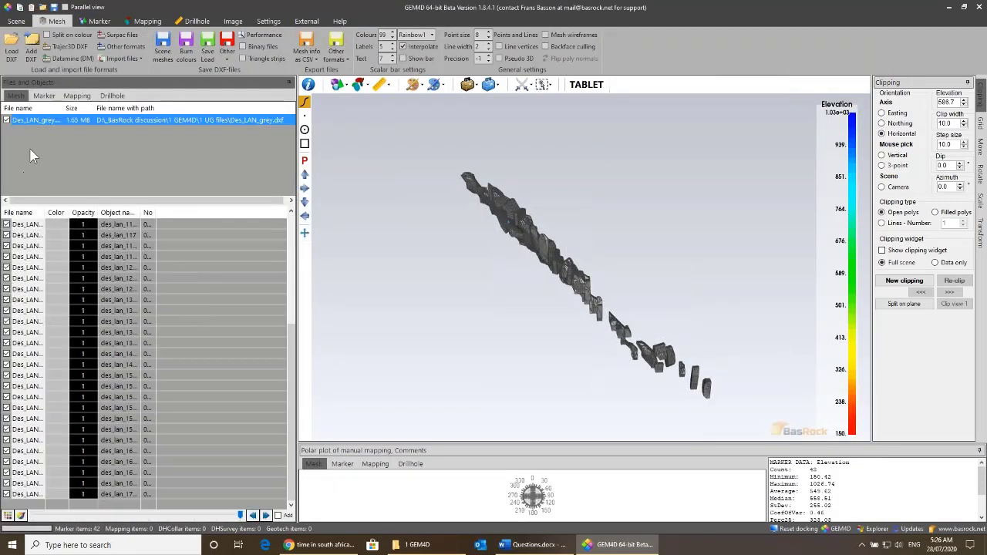
pyautogui.click(7, 225)
pyautogui.moveTo(420, 219)
pyautogui.mouseDown()
pyautogui.moveTo(361, 253)
pyautogui.moveTo(394, 248)
pyautogui.moveTo(576, 283)
pyautogui.moveTo(545, 321)
pyautogui.moveTo(522, 260)
pyautogui.moveTo(475, 248)
pyautogui.mouseUp()
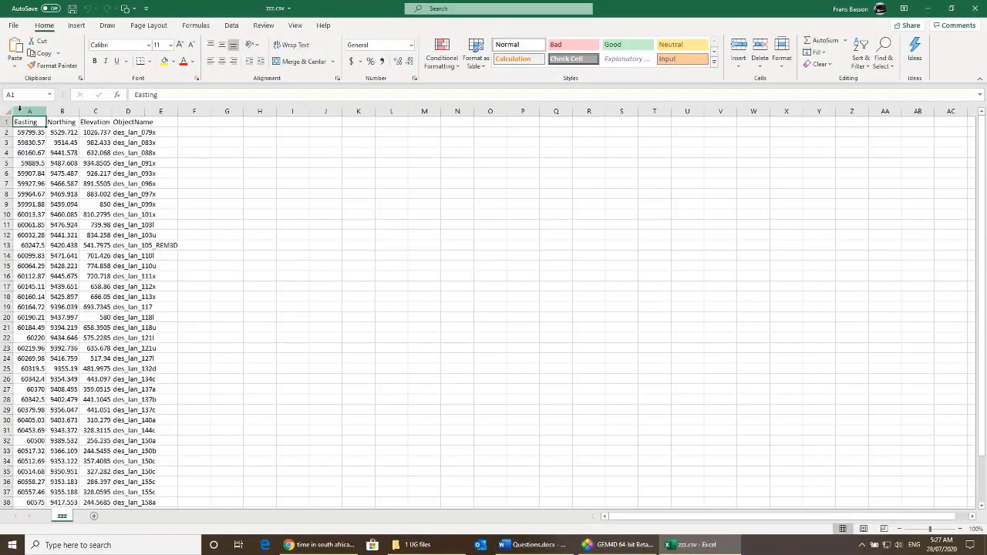
# Step: In Excel, fit the column widths of zzz.csv, examine the Easting, Northing, Elevation and ObjectName columns, and close the file
pyautogui.moveTo(21, 111); pyautogui.dragTo(144, 113)
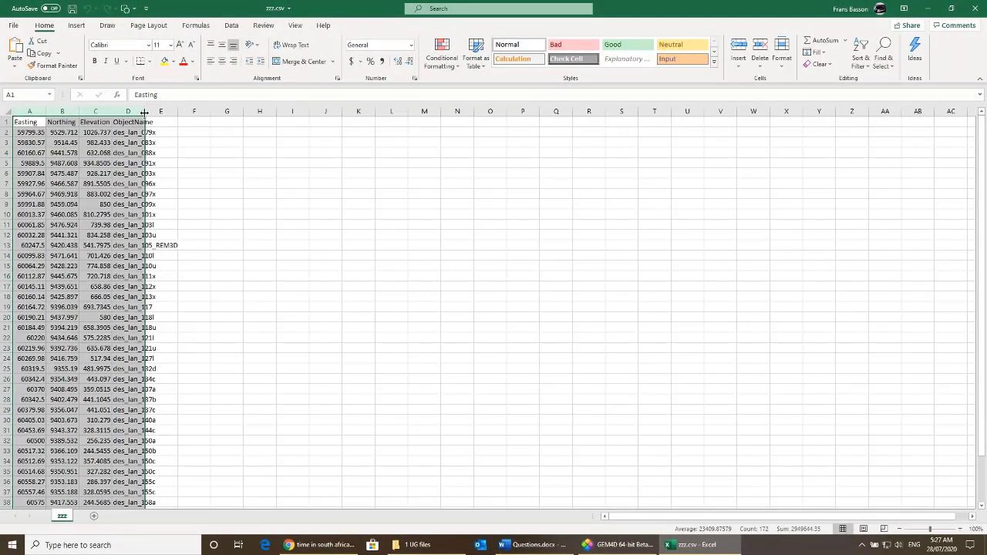
pyautogui.doubleClick(145, 114)
pyautogui.click(121, 163)
pyautogui.keyDown('ctrl'); pyautogui.scroll(7, 121, 163); pyautogui.keyUp('ctrl')
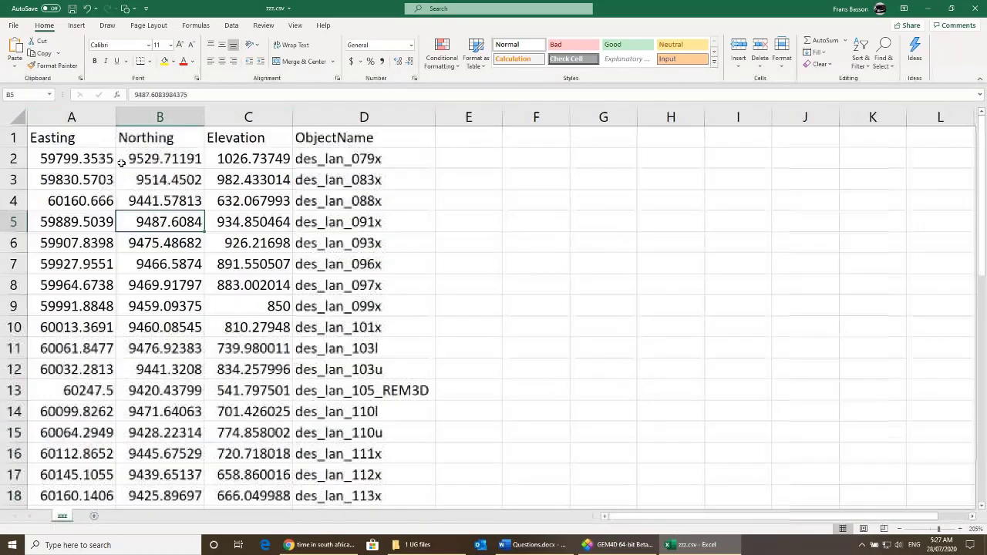
pyautogui.moveTo(71, 117); pyautogui.dragTo(249, 117)
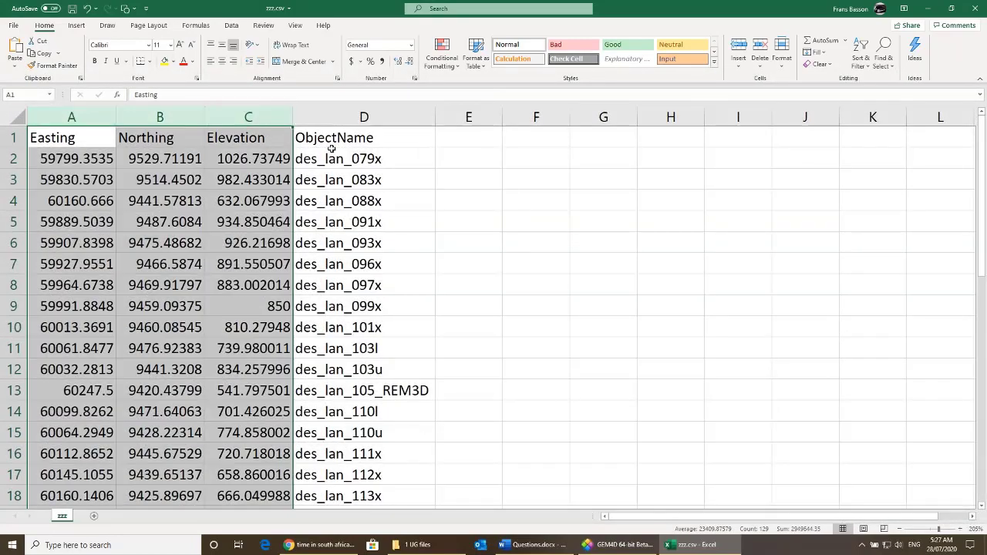
pyautogui.click(392, 114)
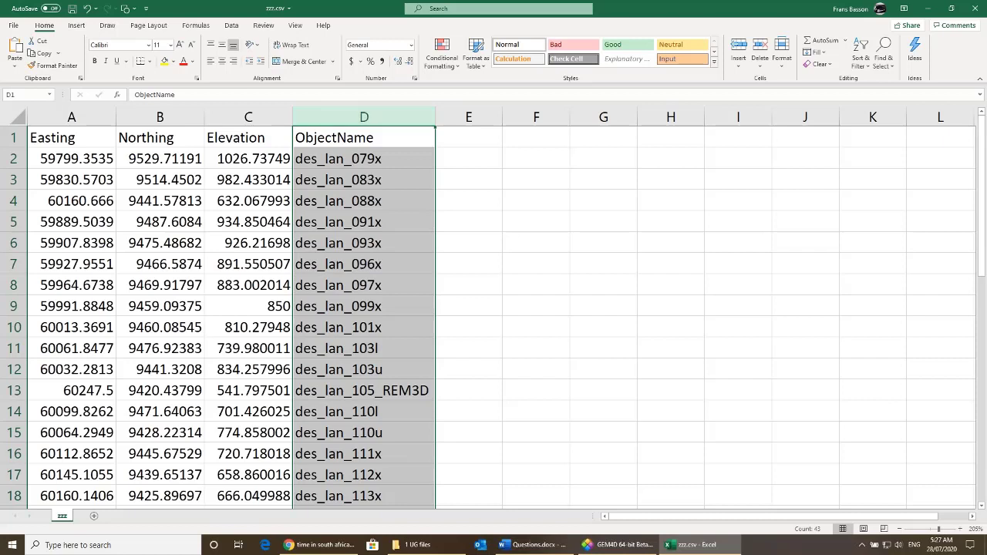
pyautogui.click(976, 12)
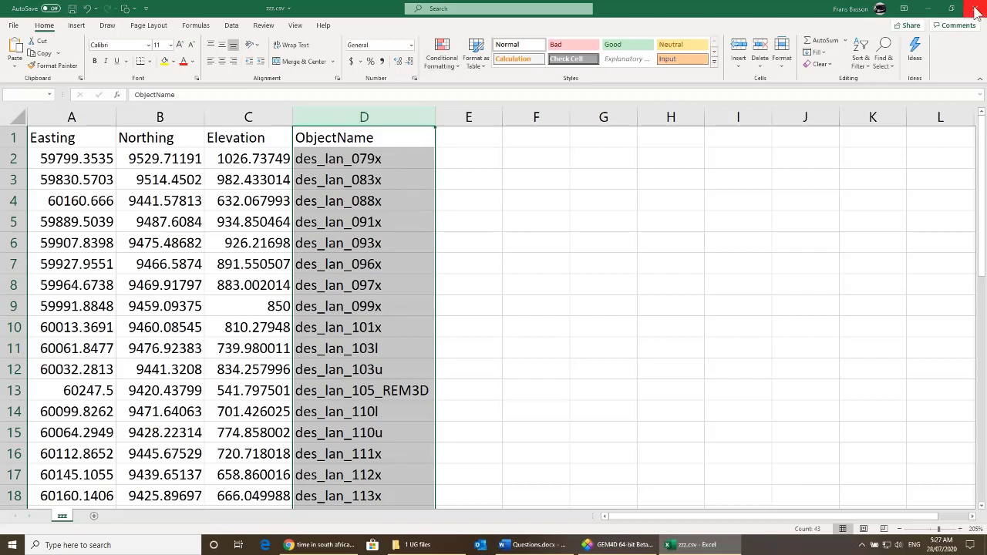
pyautogui.click(493, 284)
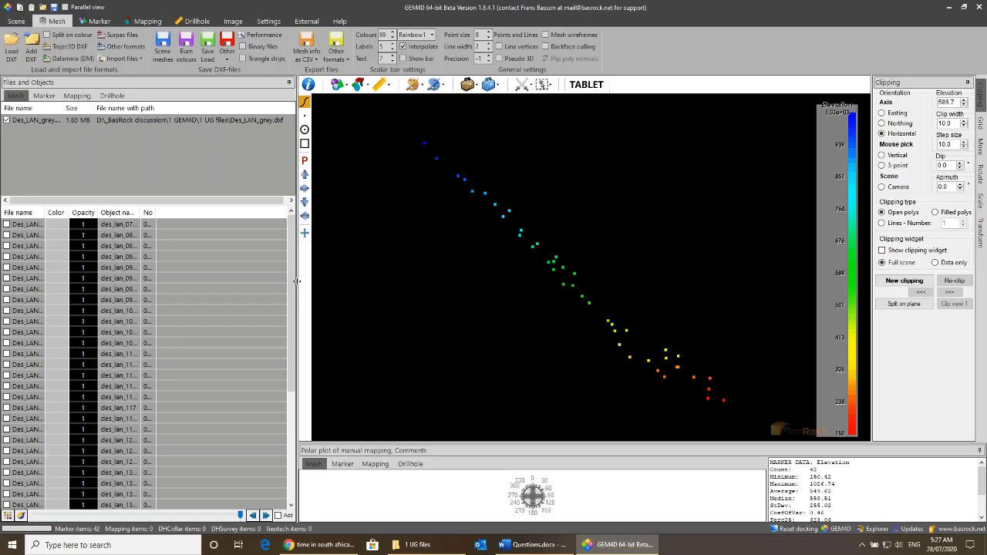
# Step: Widen the 3D view by narrowing the mesh file list and cycle the scene background to the light gradient
pyautogui.moveTo(295, 282); pyautogui.dragTo(199, 281)
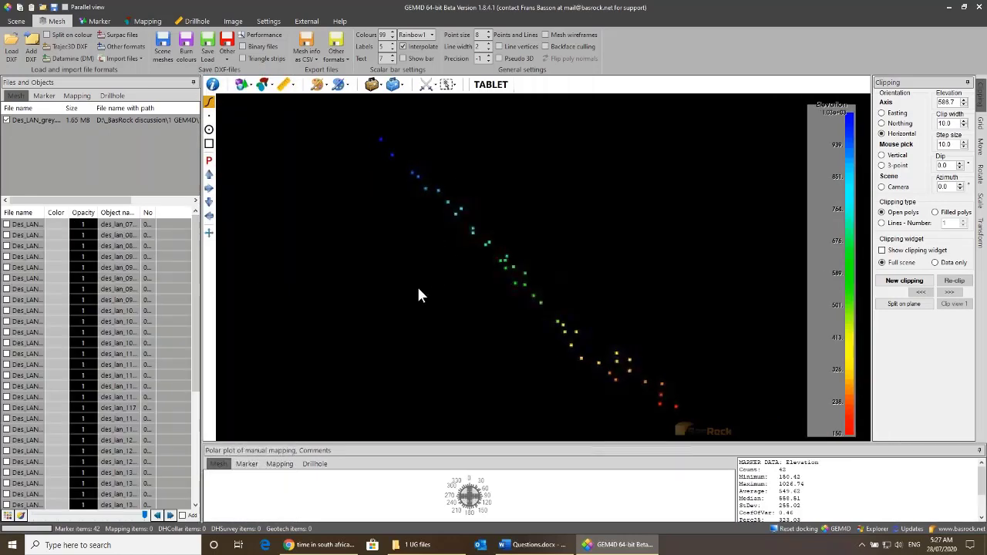
pyautogui.press('b')
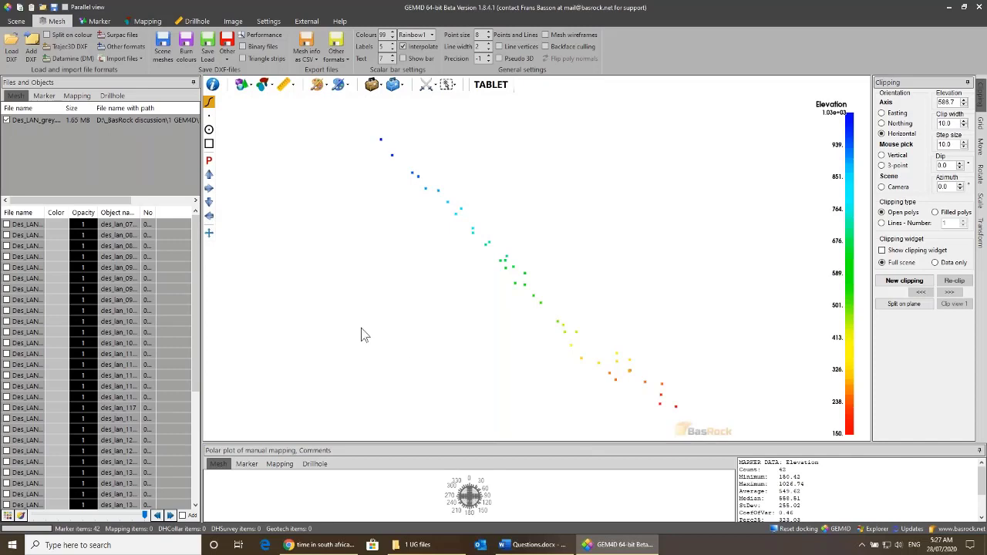
pyautogui.press('b')
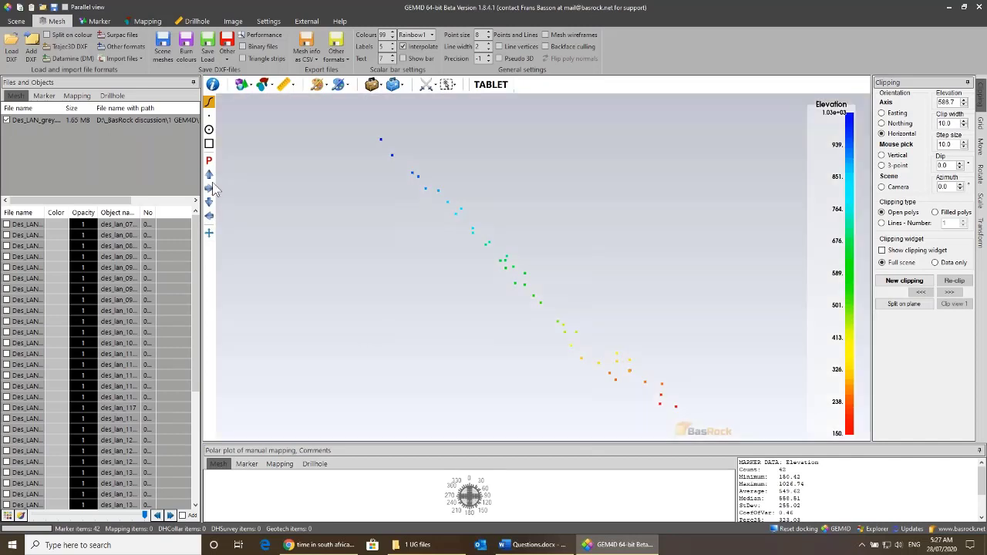
# Step: Reset the scene and load the stope mesh file Des_KRS_KSS_orange.dxf from the 1 UG files folder
pyautogui.click(11, 48)
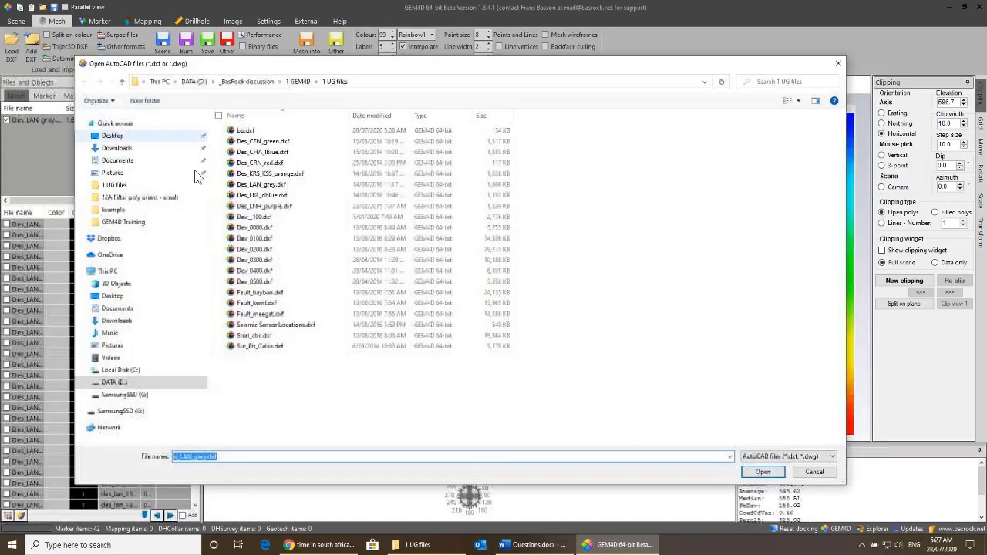
pyautogui.doubleClick(261, 184)
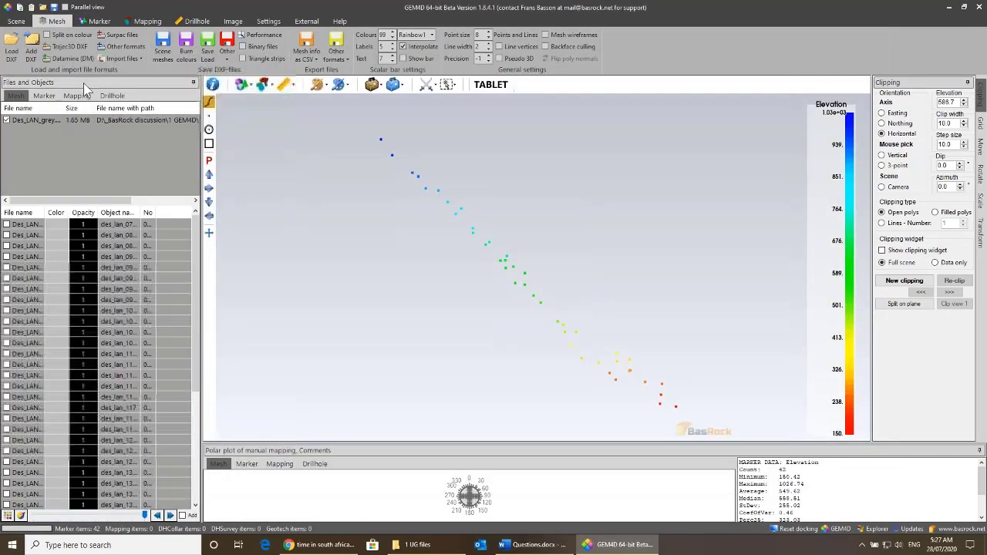
pyautogui.click(11, 51)
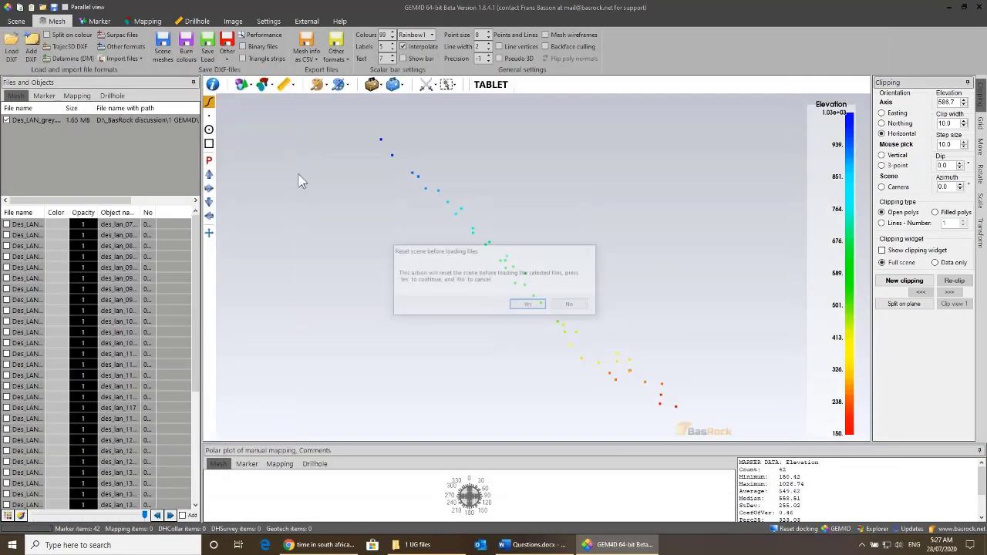
pyautogui.click(529, 305)
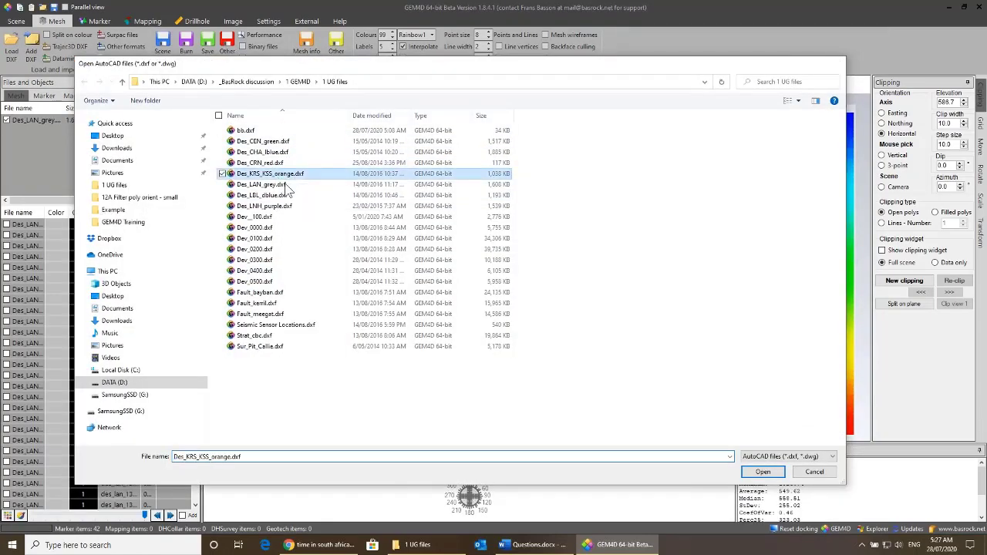
pyautogui.press('Return')
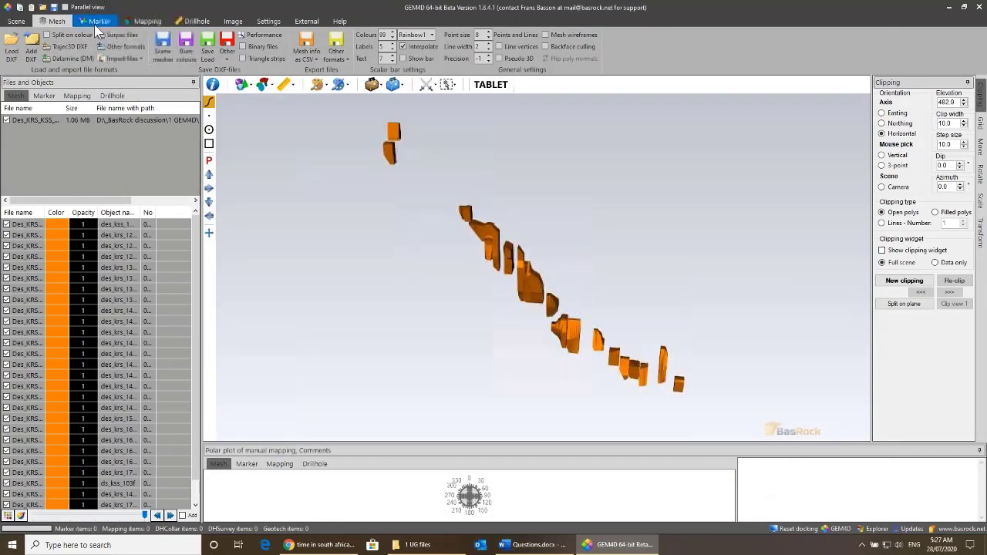
# Step: Load Geotech RQD.csv from the 1 UG files folder as markers and view them around the orange stopes
pyautogui.click(97, 23)
pyautogui.click(12, 45)
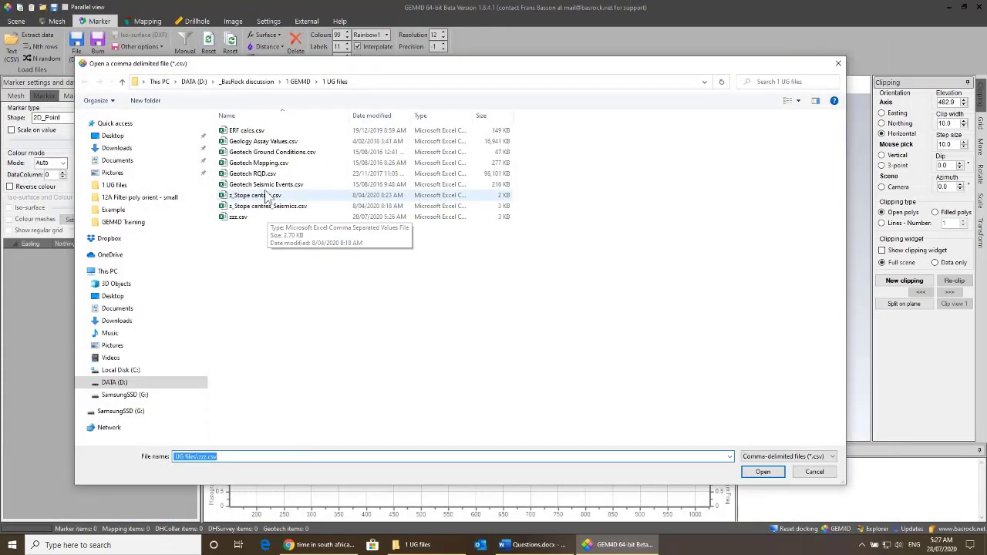
pyautogui.doubleClick(254, 174)
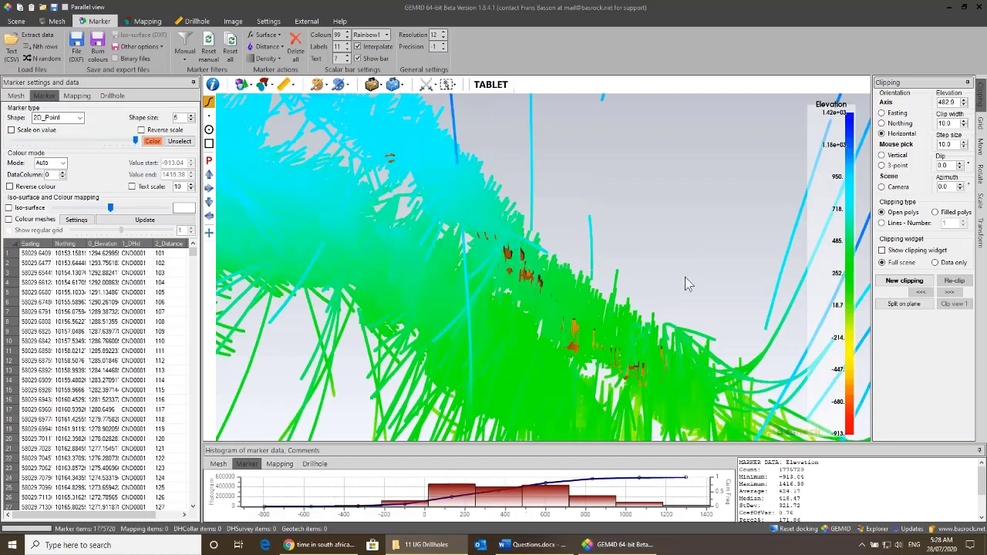
pyautogui.moveTo(655, 245); pyautogui.dragTo(630, 429, button='right')
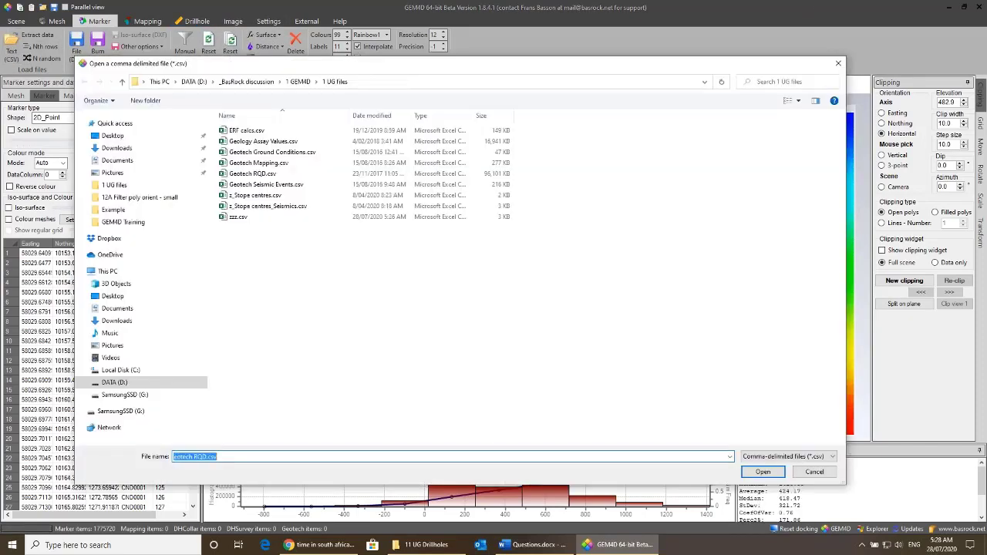
# Step: Examine 3 DHGeotech COMPOSITE.csv from the 11 UG Drillholes folder in Excel, and return to the marker file selection in GEM4D
pyautogui.click(423, 544)
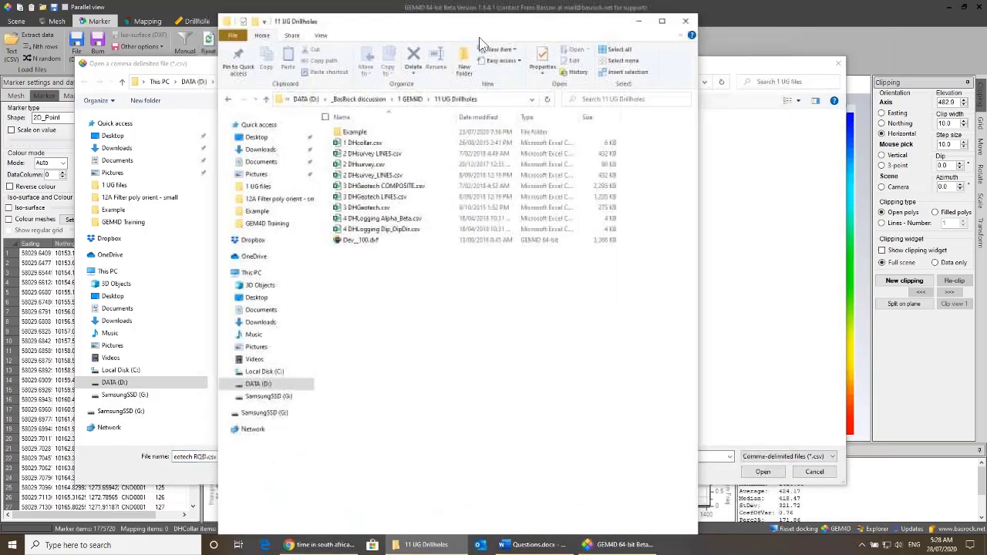
pyautogui.click(414, 100)
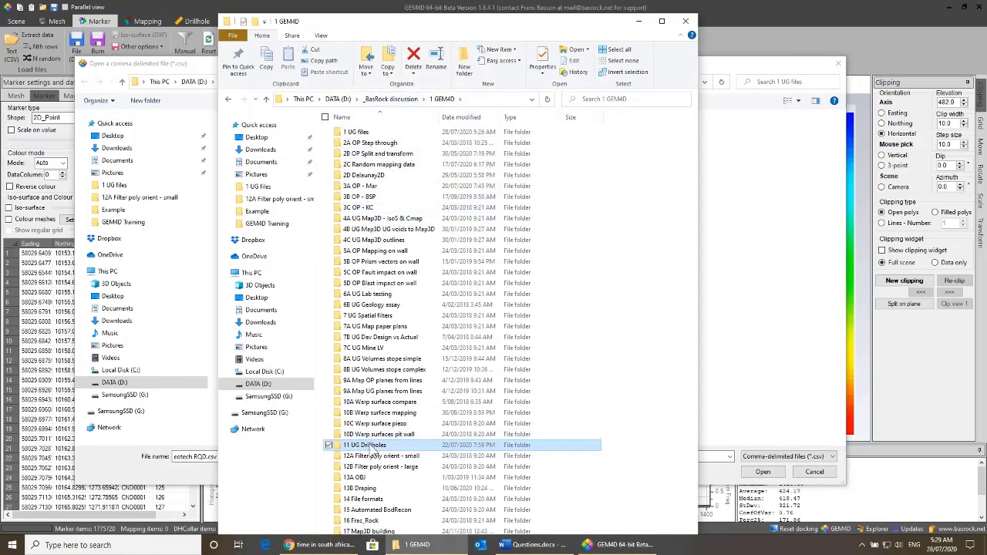
pyautogui.doubleClick(393, 297)
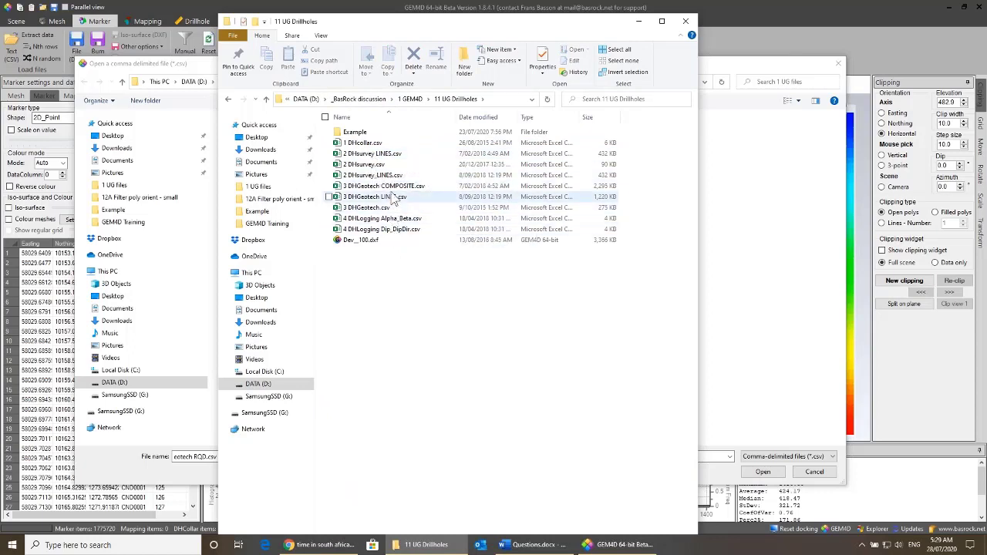
pyautogui.doubleClick(392, 188)
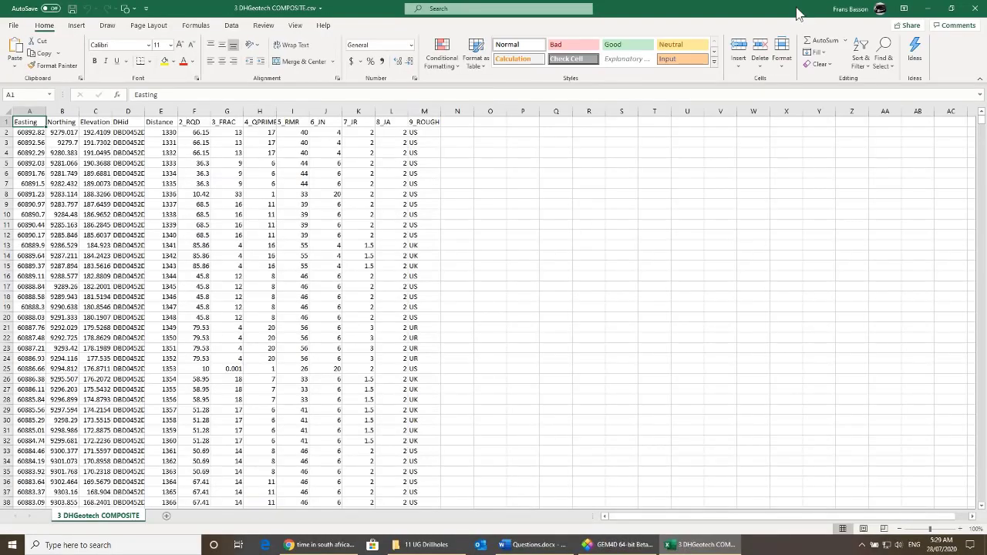
pyautogui.click(928, 8)
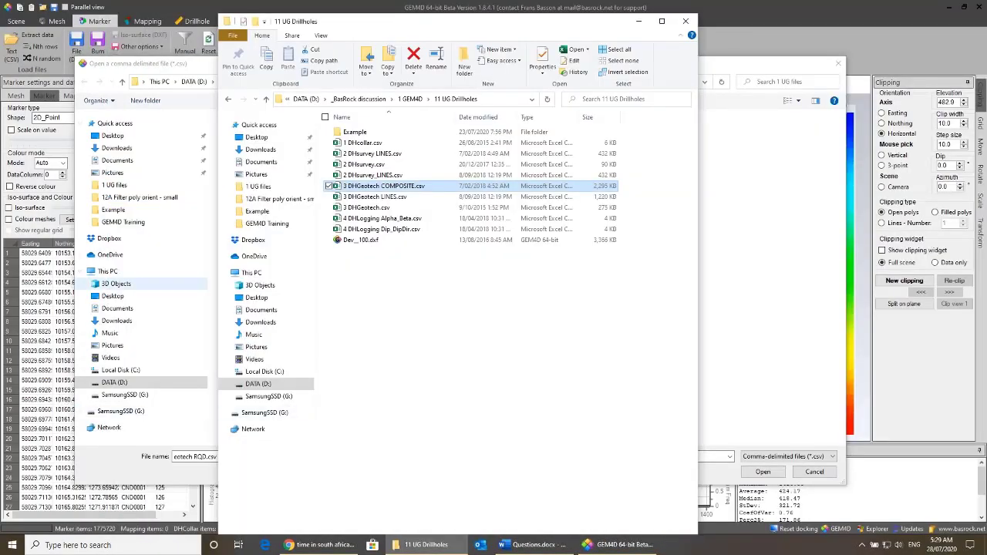
pyautogui.click(638, 23)
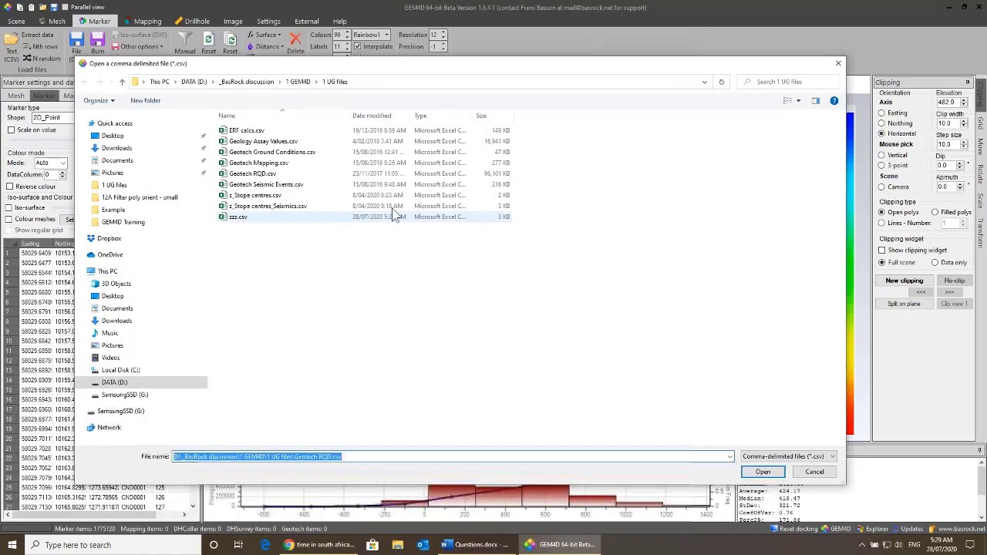
# Step: Load 3 DHGeotech COMPOSITE.csv from the 11 UG Drillholes folder as markers and inspect the drillholes around the orange stopes
pyautogui.click(297, 82)
pyautogui.scroll(-5, 274, 309)
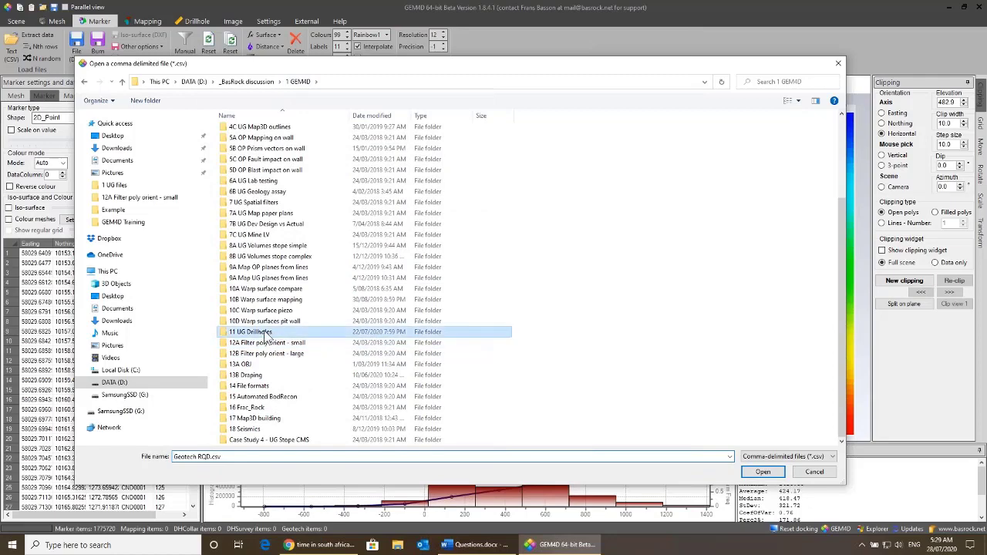
pyautogui.doubleClick(267, 333)
pyautogui.click(284, 185)
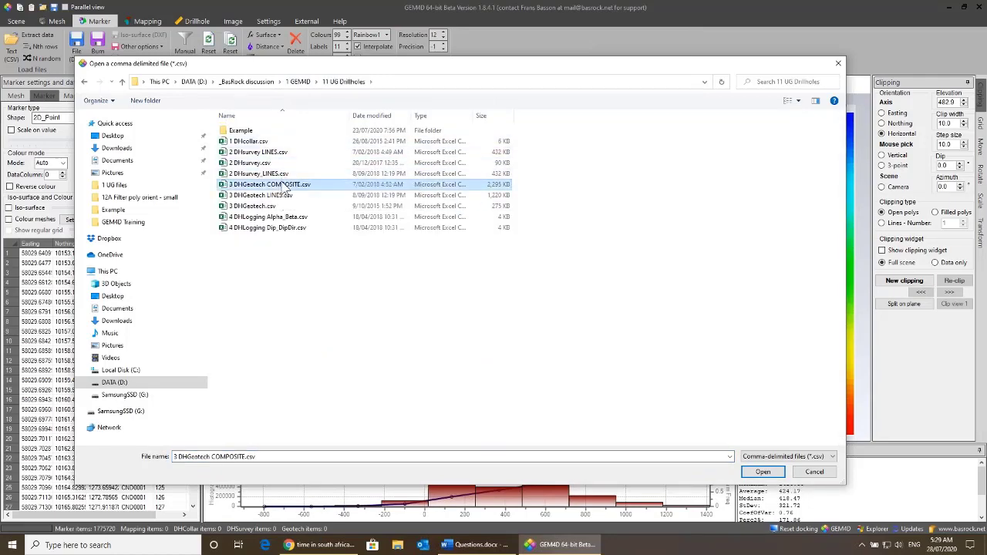
pyautogui.doubleClick(284, 186)
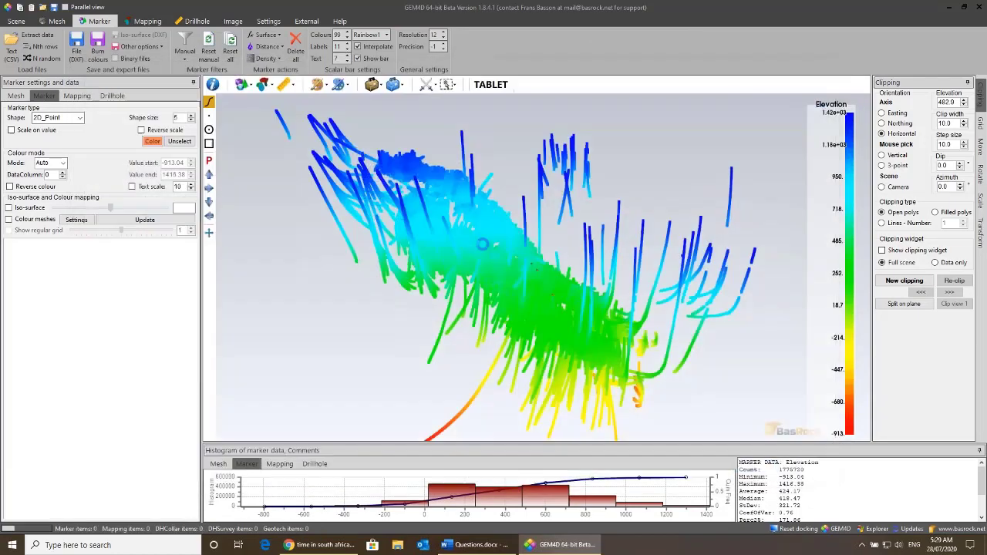
pyautogui.moveTo(676, 235); pyautogui.dragTo(558, 333)
pyautogui.scroll(5, 586, 284)
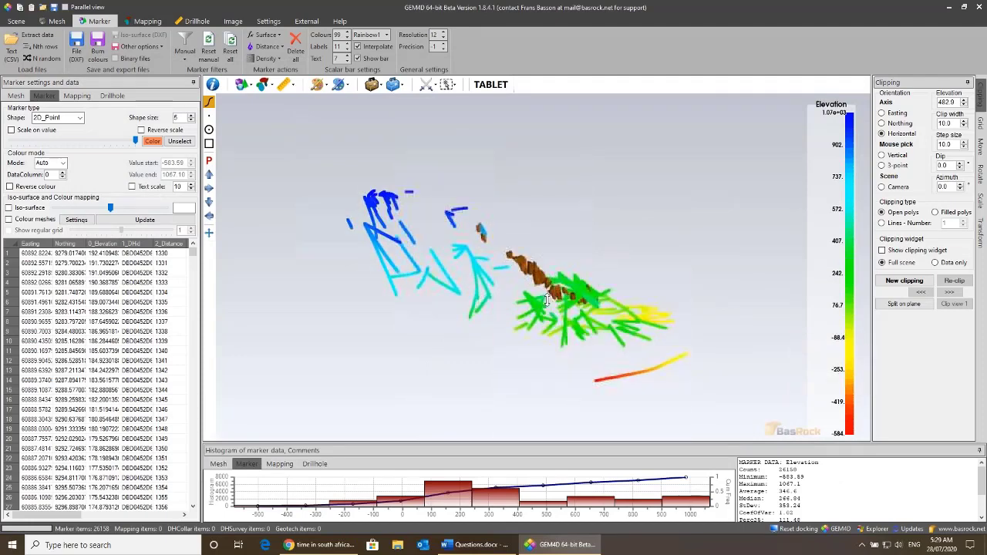
pyautogui.moveTo(586, 278); pyautogui.dragTo(478, 305)
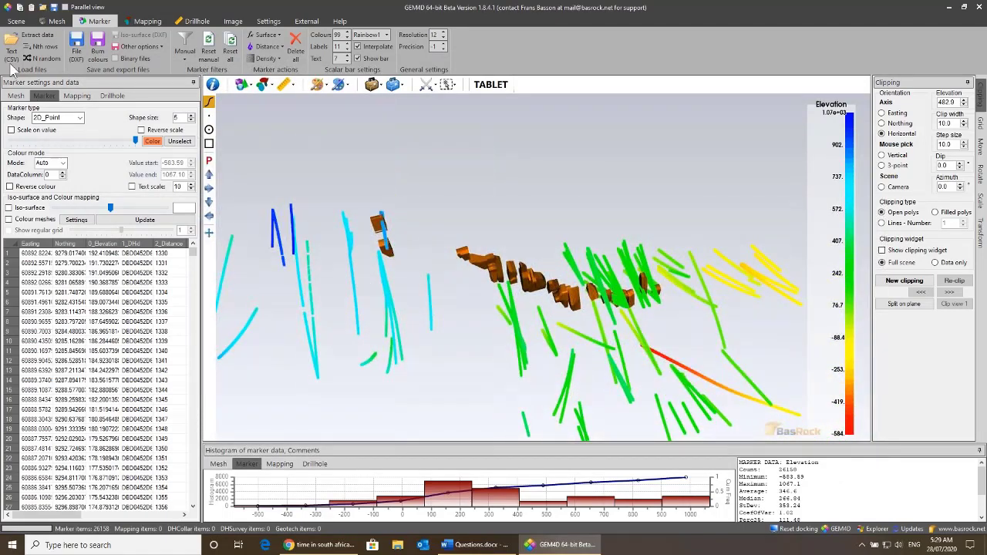
# Step: Add the stope mesh file Des_LAN_grey.dxf from the 1 UG files folder to the current scene
pyautogui.click(55, 23)
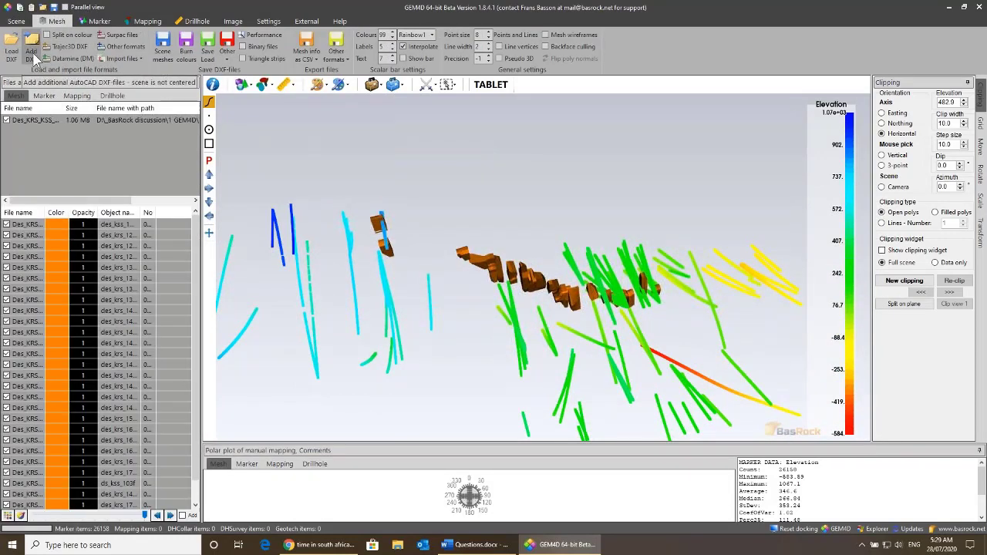
pyautogui.click(29, 52)
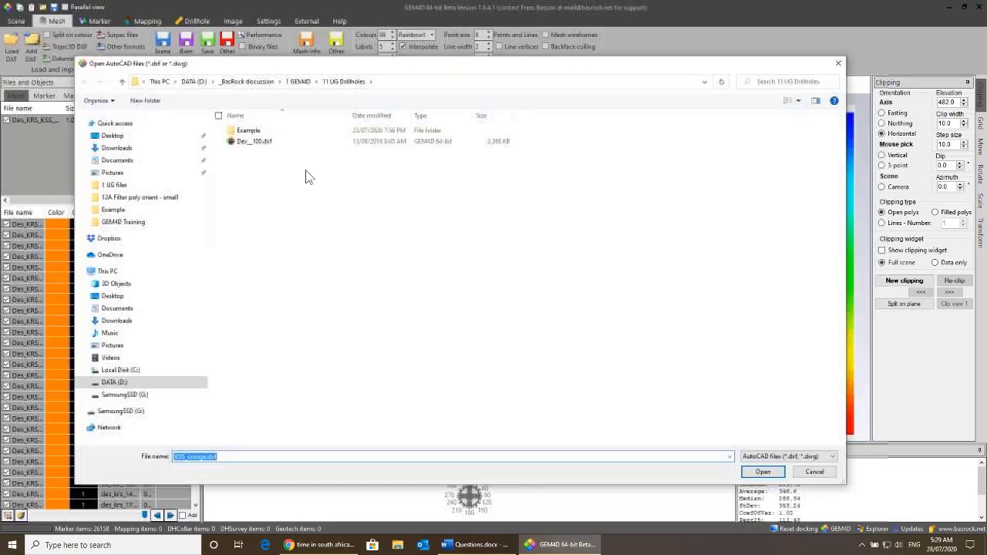
pyautogui.click(301, 89)
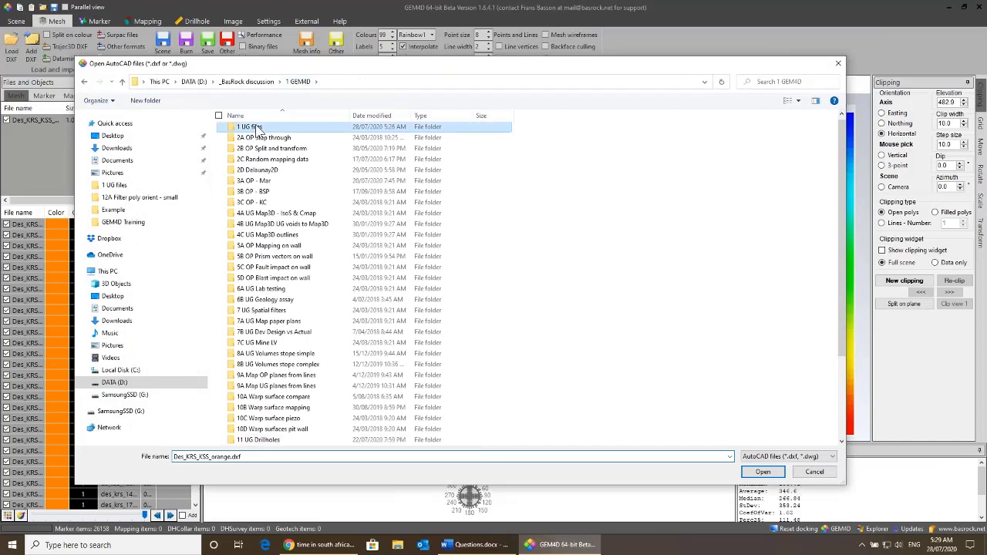
pyautogui.doubleClick(256, 131)
pyautogui.click(255, 130)
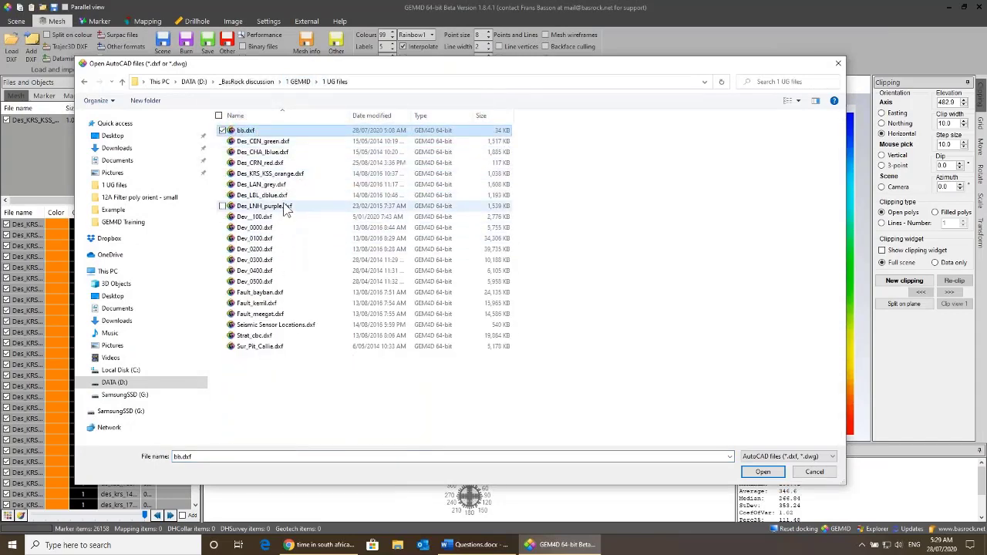
pyautogui.doubleClick(276, 186)
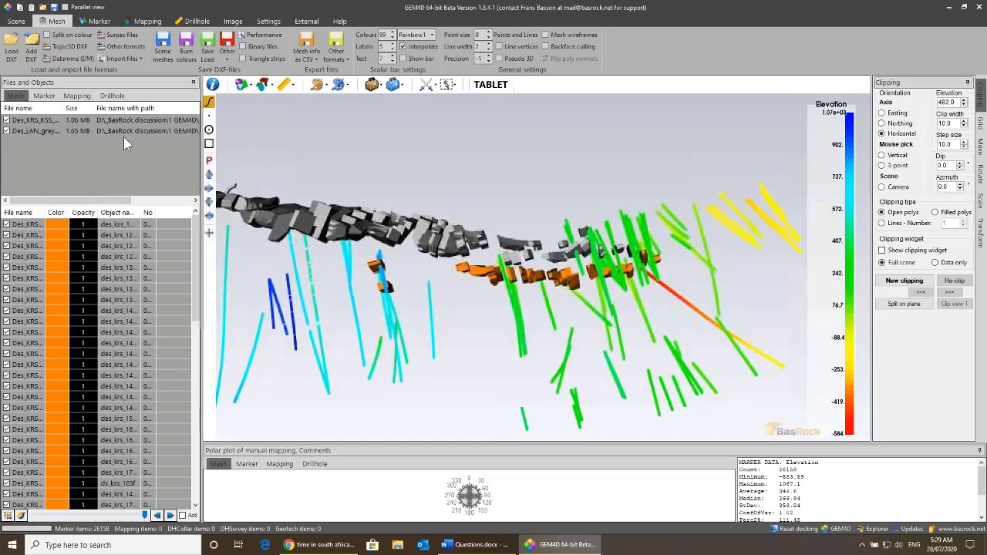
# Step: Try to add Des_LAN_grey.dxf to the scene a second time
pyautogui.click(31, 48)
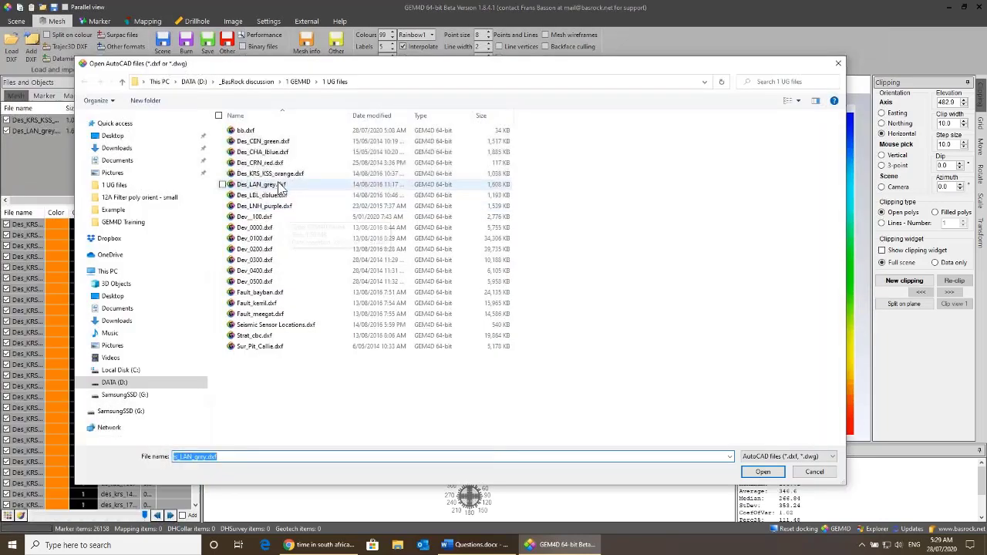
pyautogui.click(271, 186)
pyautogui.press('Return')
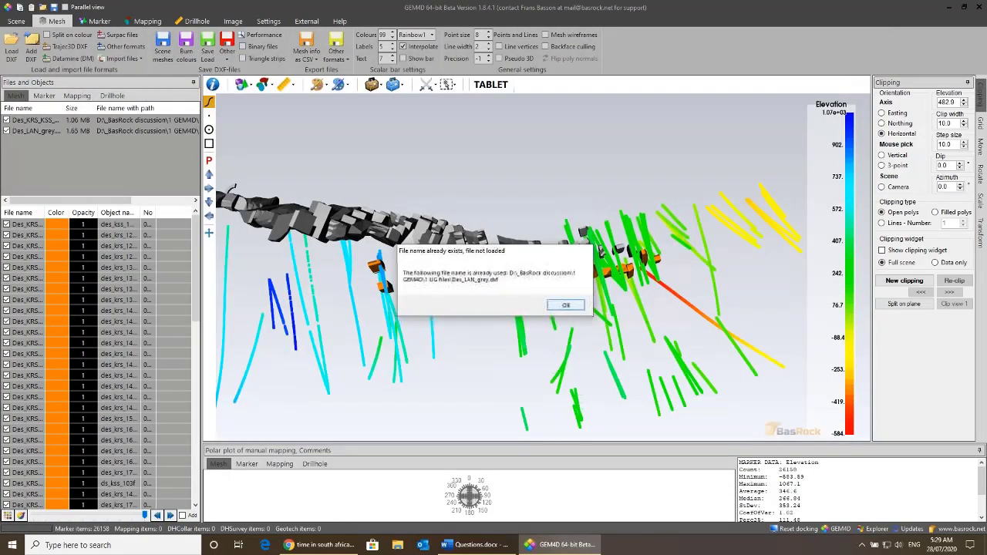
pyautogui.press('Return')
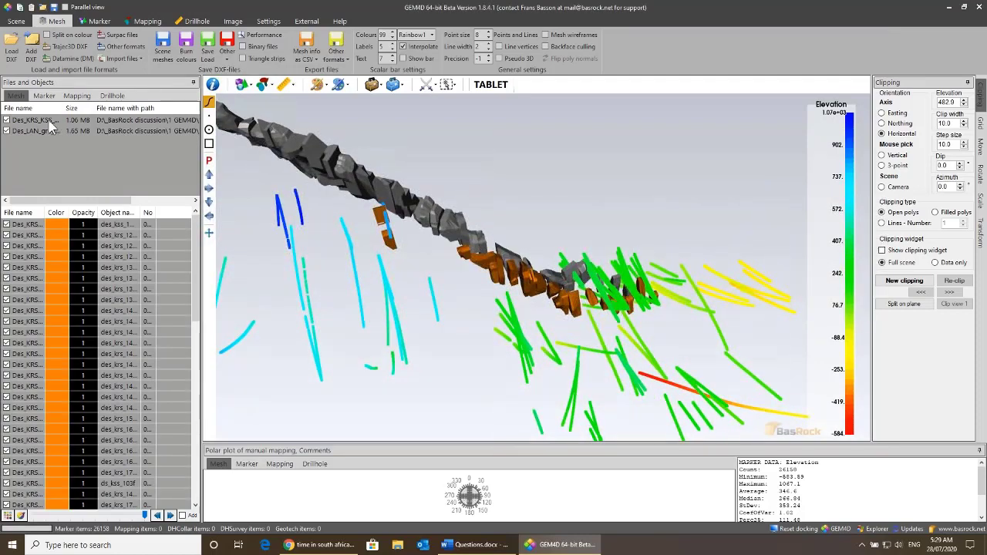
# Step: Remove Des_KRS_KSS_orange.dxf from the scene and inspect the grey stope meshes up close
pyautogui.rightClick(48, 121)
pyautogui.click(85, 128)
pyautogui.moveTo(506, 310); pyautogui.dragTo(540, 278)
pyautogui.doubleClick(470, 284)
pyautogui.scroll(5, 501, 324)
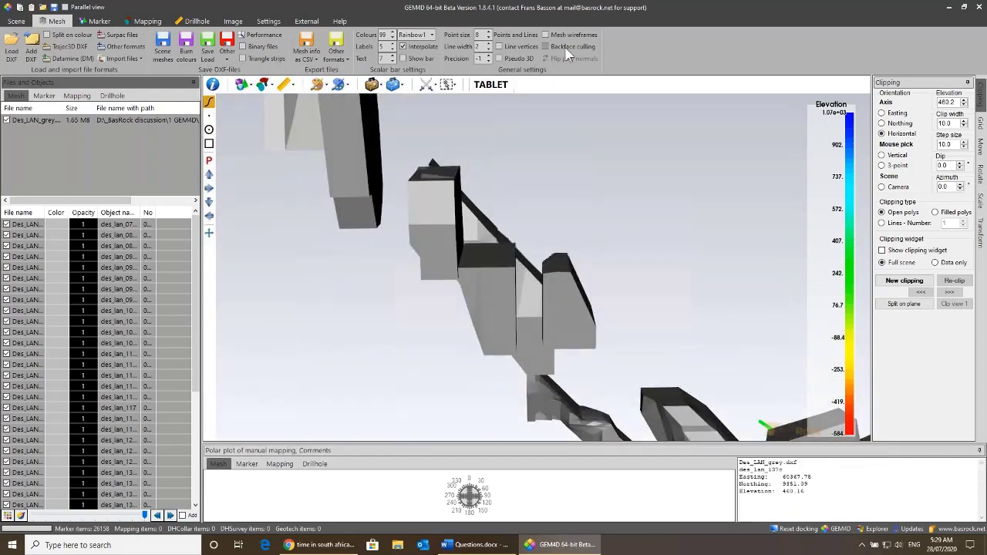
# Step: Switch backface culling on and off to check which side of the grey stopes' polygons is shown
pyautogui.click(565, 47)
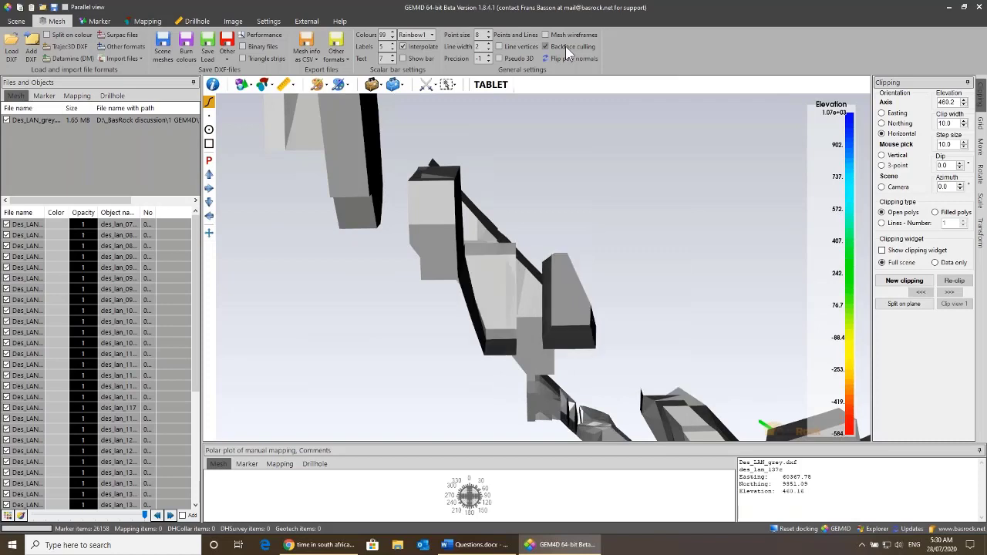
pyautogui.click(565, 47)
pyautogui.moveTo(602, 158)
pyautogui.mouseDown()
pyautogui.moveTo(595, 245)
pyautogui.moveTo(561, 83)
pyautogui.mouseUp()
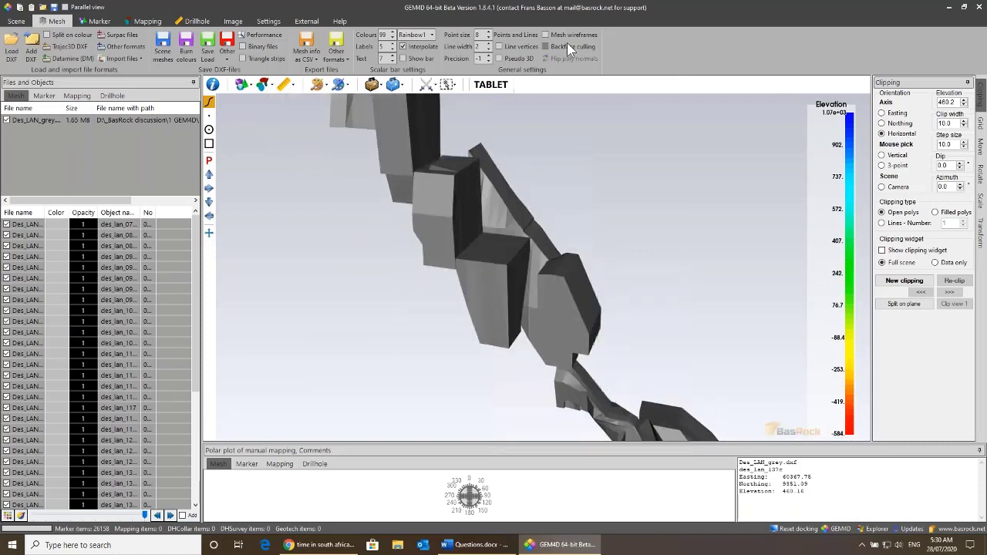
pyautogui.click(567, 46)
pyautogui.click(567, 47)
pyautogui.click(565, 50)
pyautogui.click(563, 49)
# Step: Open the marker filter relative to meshes and choose manual search filters as the search type
pyautogui.click(101, 22)
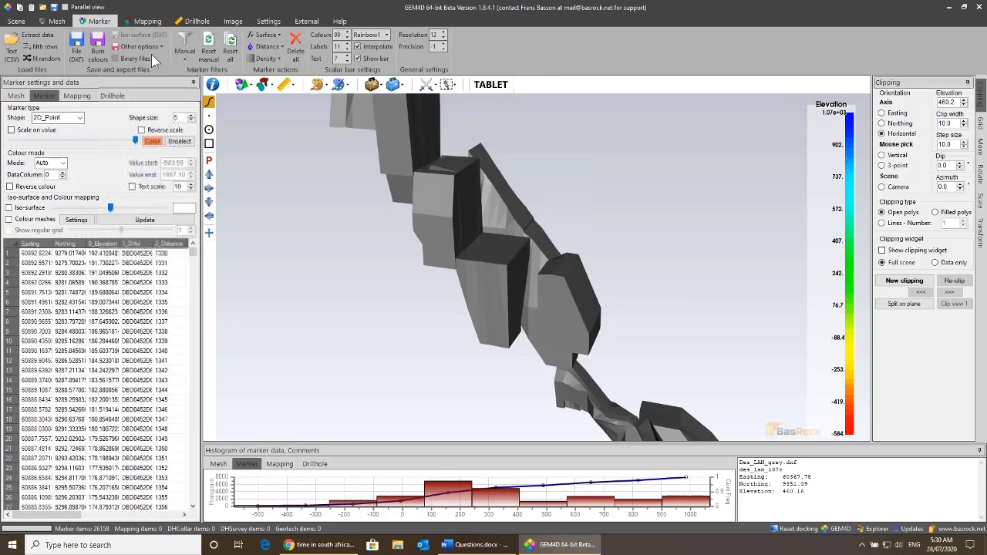
pyautogui.click(186, 51)
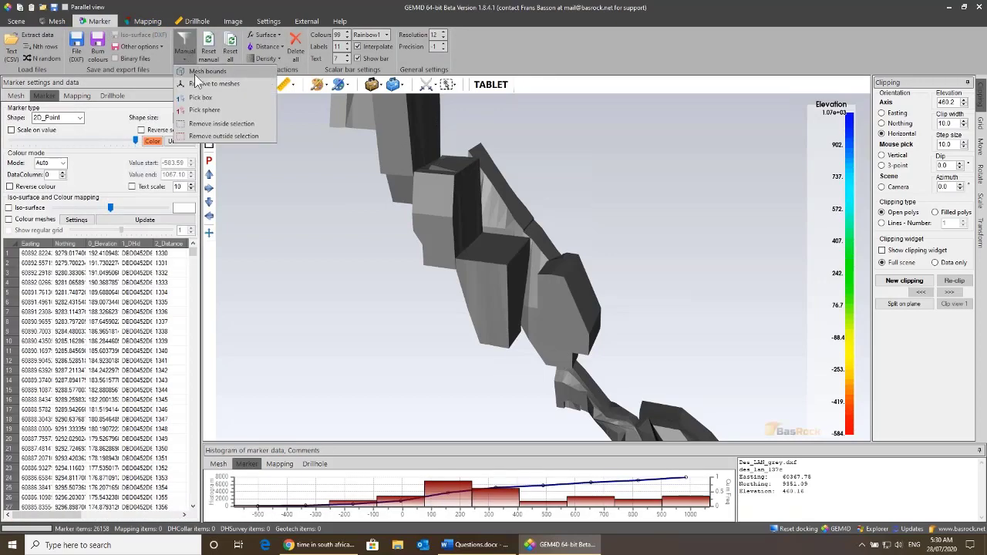
pyautogui.click(202, 83)
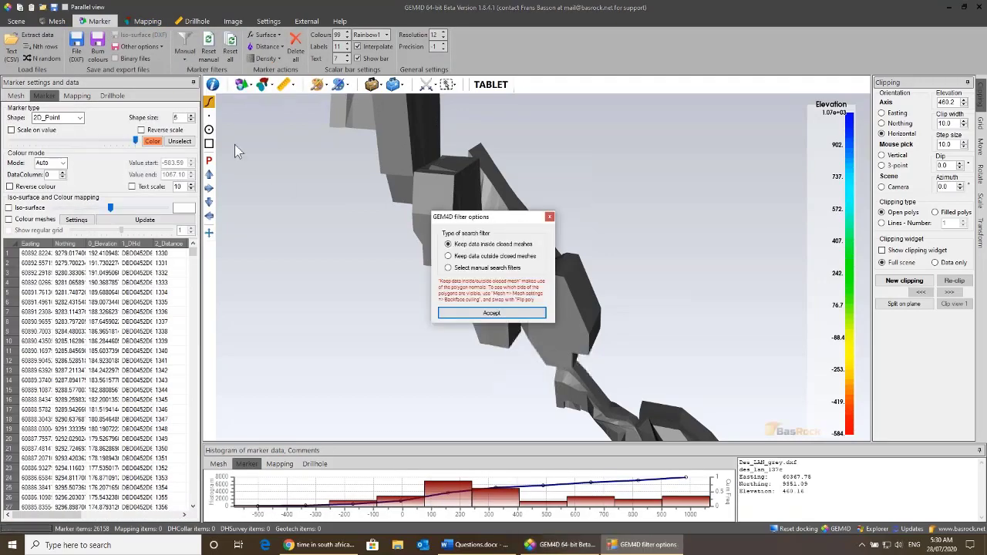
pyautogui.moveTo(492, 221); pyautogui.dragTo(268, 122)
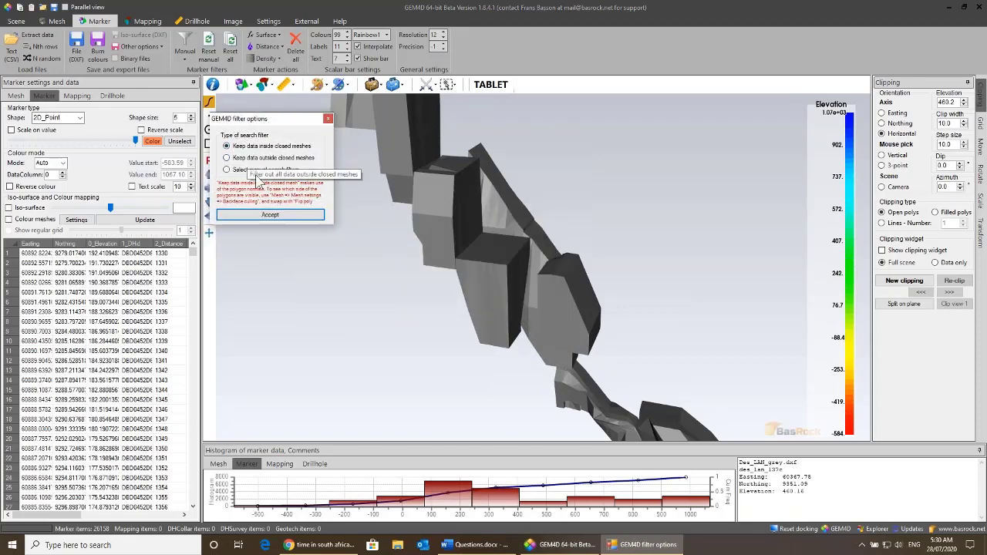
pyautogui.click(256, 169)
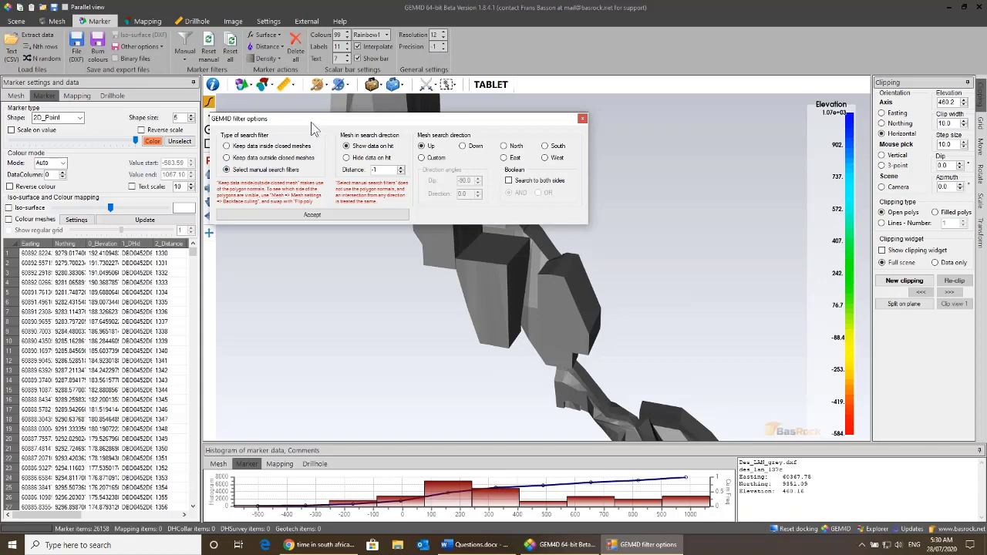
pyautogui.moveTo(312, 123)
pyautogui.mouseDown()
pyautogui.moveTo(316, 116)
pyautogui.moveTo(170, 77)
pyautogui.moveTo(351, 106)
pyautogui.moveTo(325, 110)
pyautogui.mouseUp()
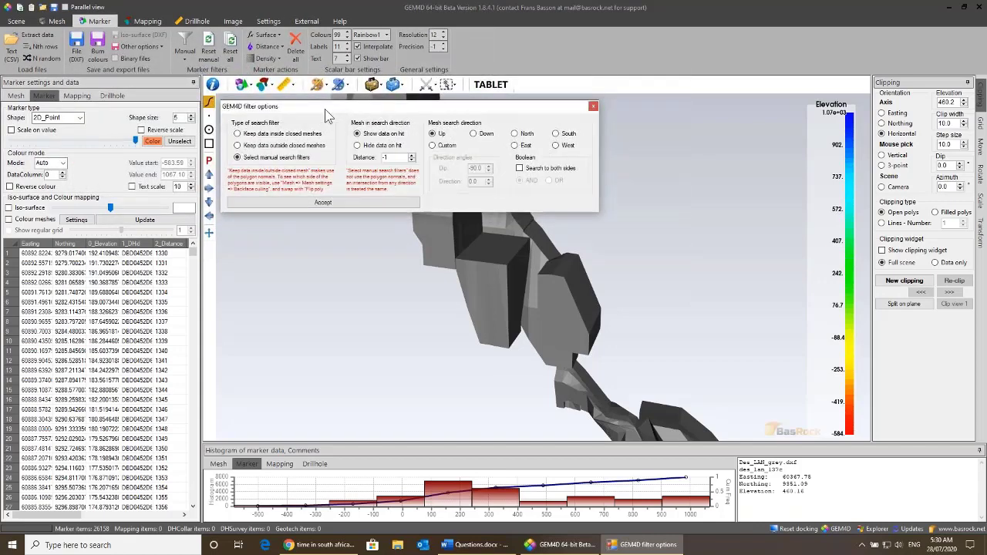
# Step: Keep the filter on Show data on hit with distance -1, try the Custom search direction, and return to Up
pyautogui.click(361, 133)
pyautogui.write('-1')
pyautogui.click(440, 146)
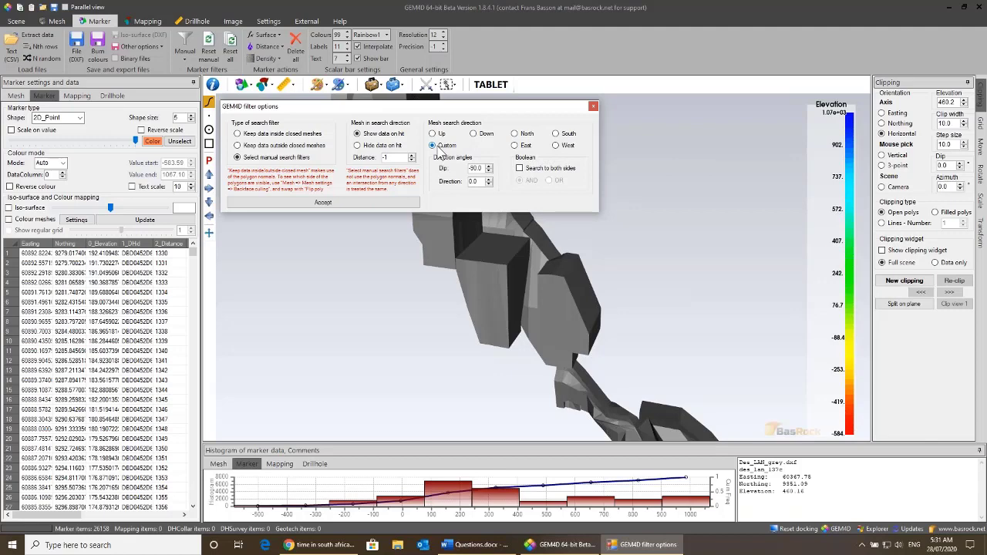
pyautogui.doubleClick(477, 168)
pyautogui.click(436, 134)
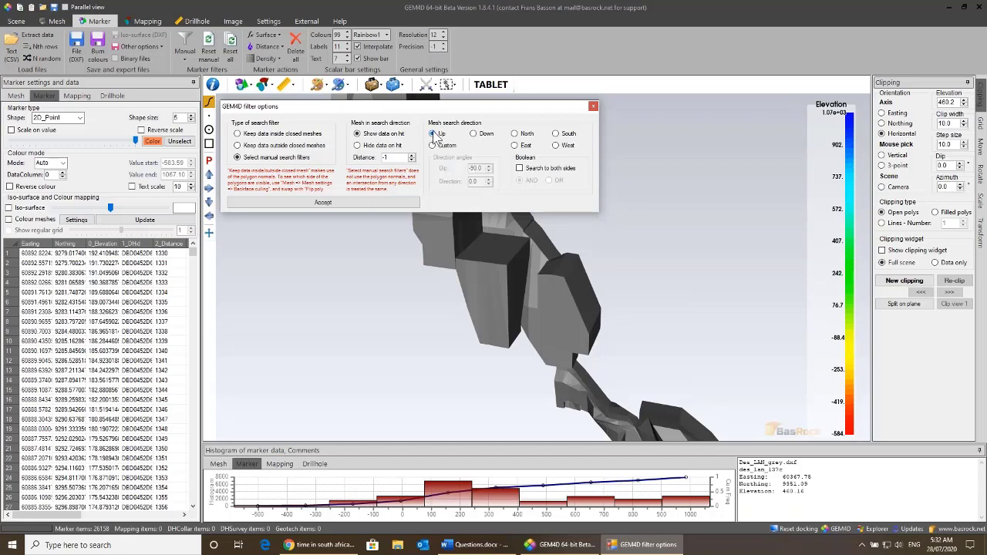
# Step: Enable searching to both sides, compare the AND and OR options, and try the North and Custom search directions
pyautogui.click(531, 169)
pyautogui.click(560, 182)
pyautogui.click(531, 182)
pyautogui.click(550, 181)
pyautogui.click(527, 169)
pyautogui.click(528, 134)
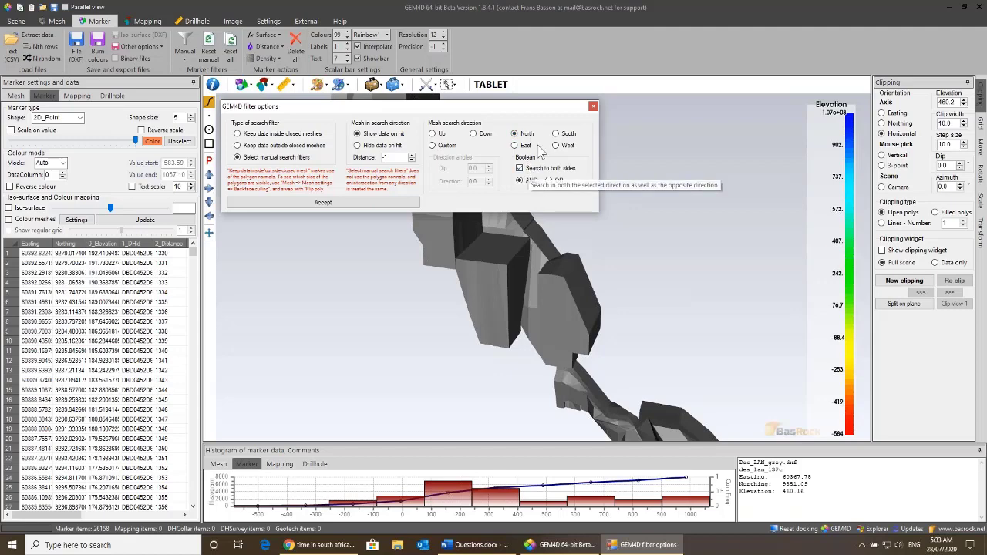
pyautogui.click(447, 146)
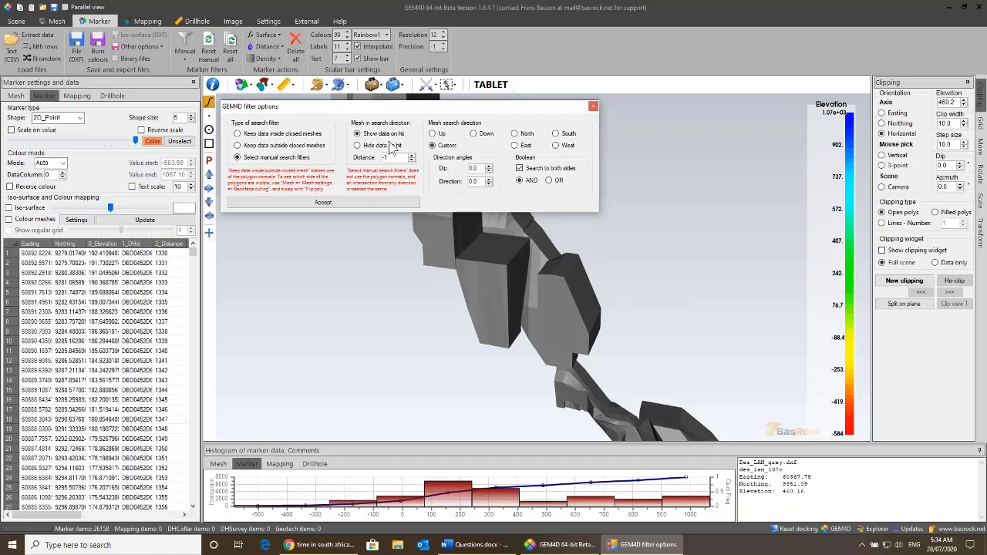
# Step: Compare the inside-mesh, outside-mesh and manual search filter types, and close the filter options without applying them
pyautogui.click(269, 134)
pyautogui.click(271, 145)
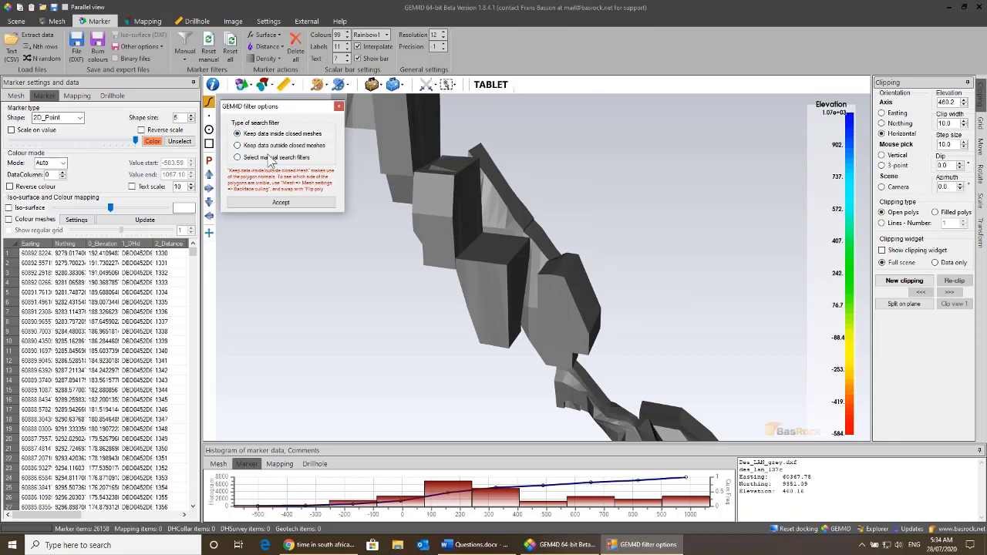
pyautogui.click(269, 157)
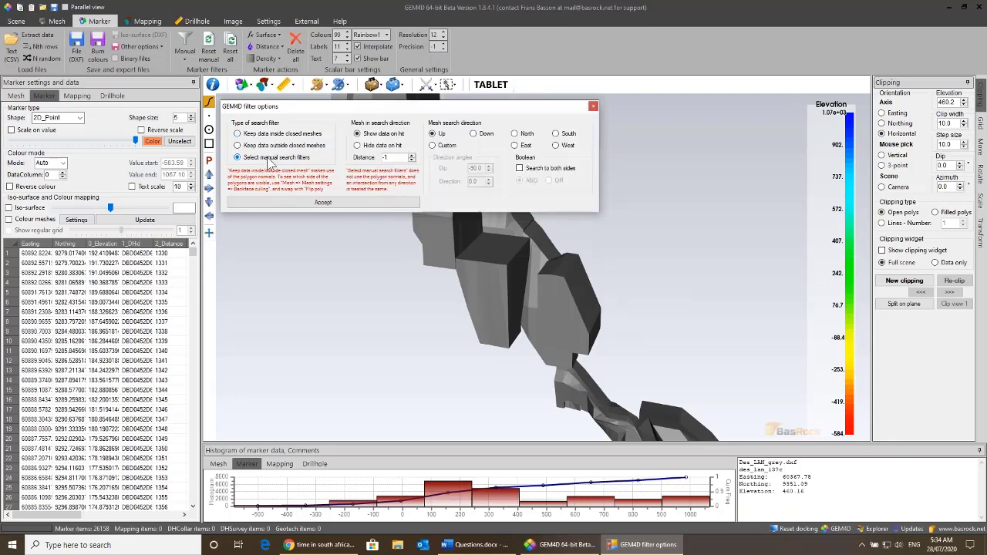
pyautogui.click(593, 106)
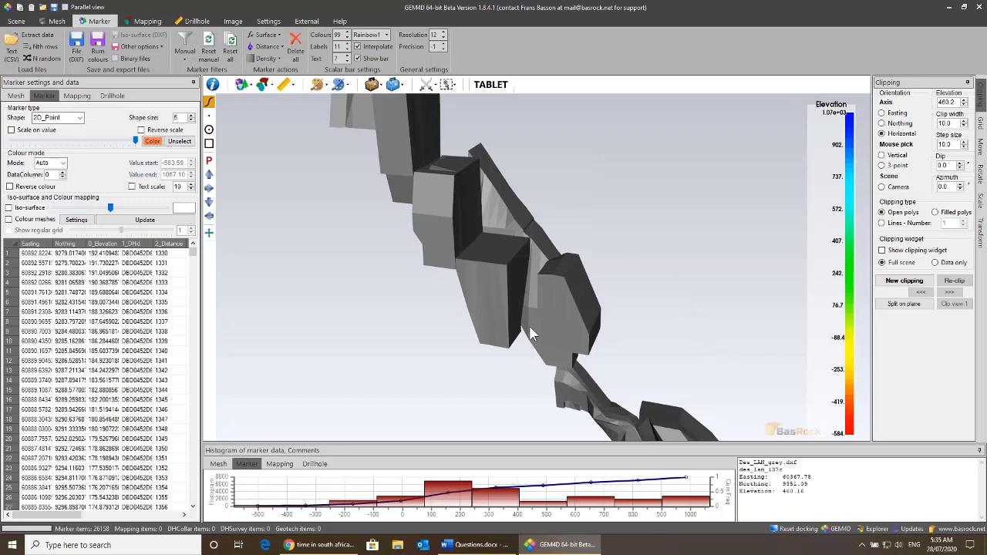
pyautogui.scroll(-5, 530, 328)
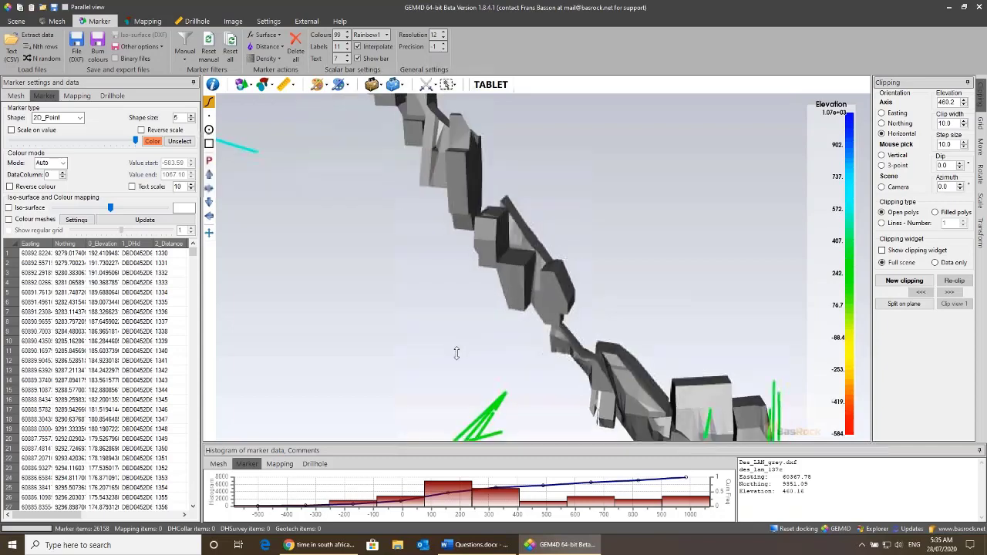
pyautogui.moveTo(457, 370); pyautogui.dragTo(494, 339)
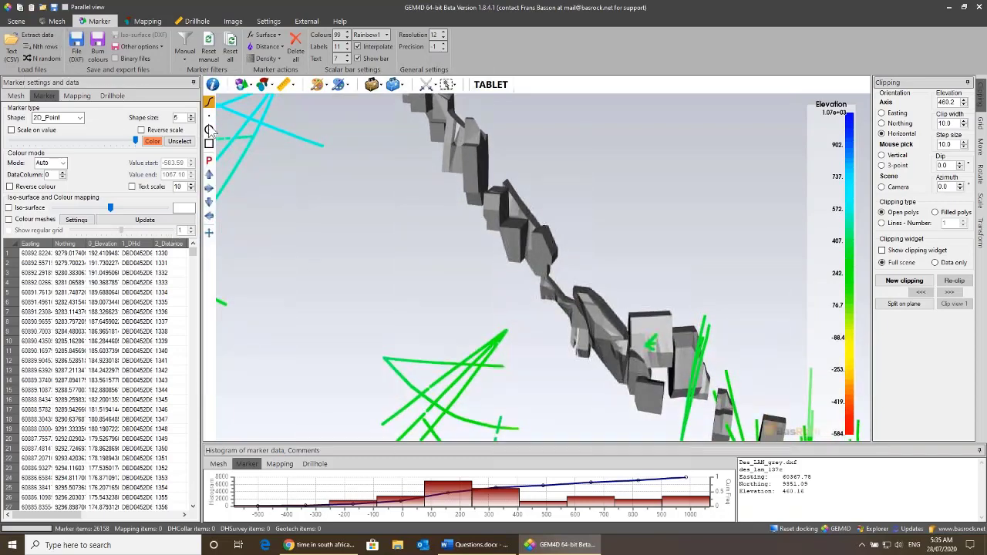
pyautogui.scroll(-3, 294, 260)
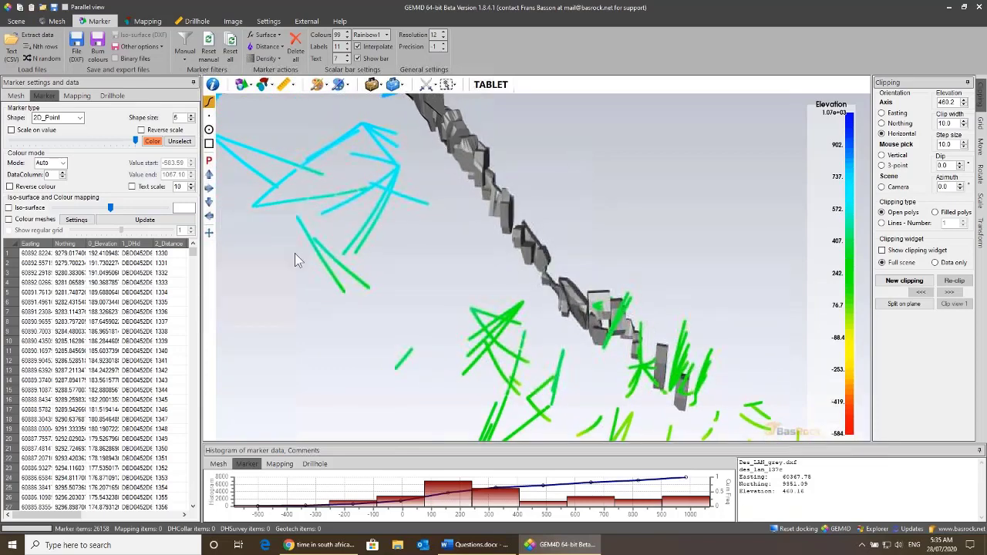
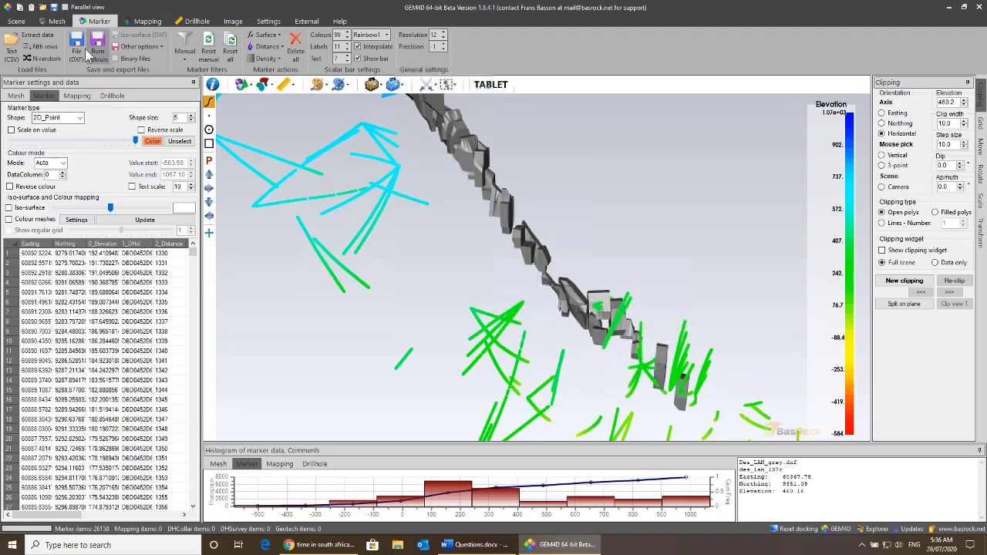
# Step: Reset the scene, load Pit shell newer.dxf from the 3A OP - Mar folder, and select the pit mesh object
pyautogui.click(58, 21)
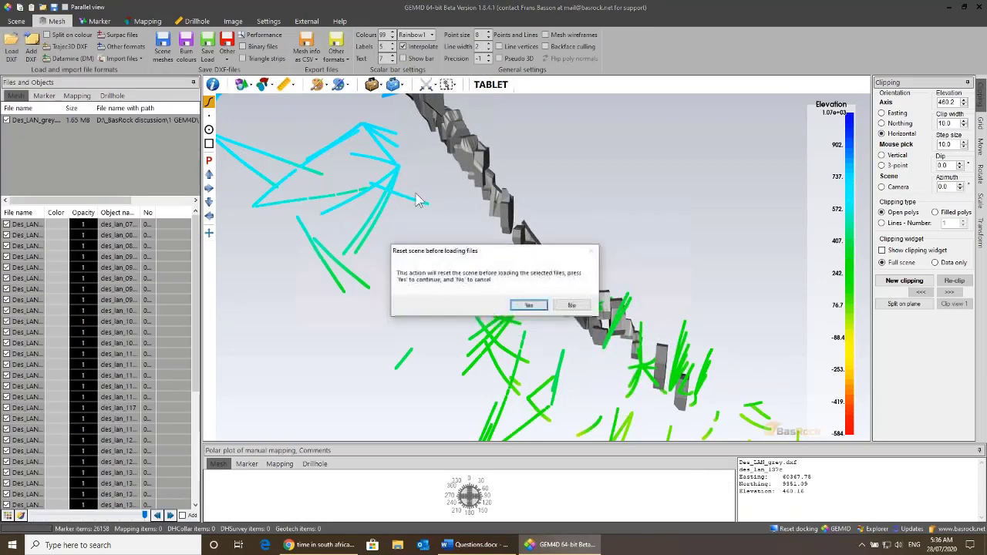
pyautogui.click(529, 305)
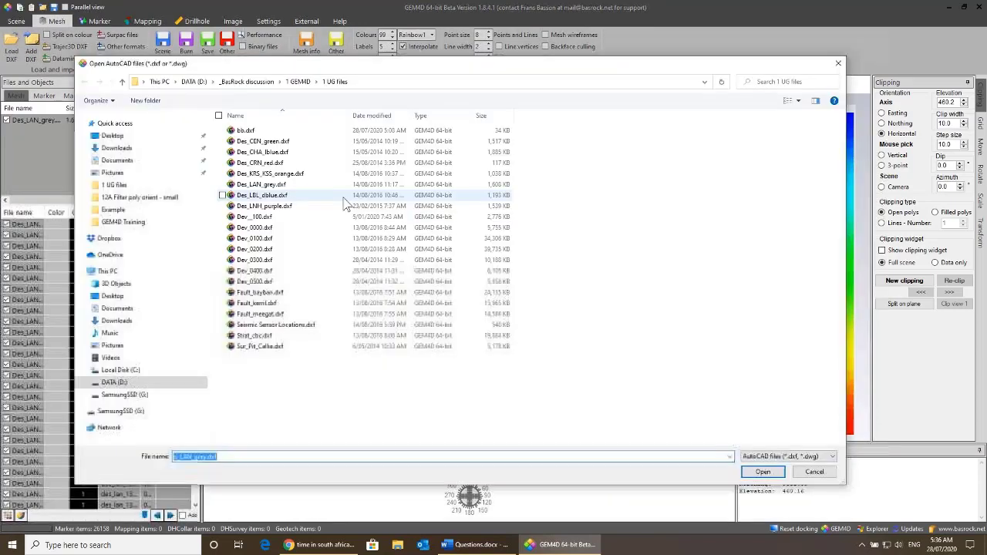
pyautogui.click(298, 82)
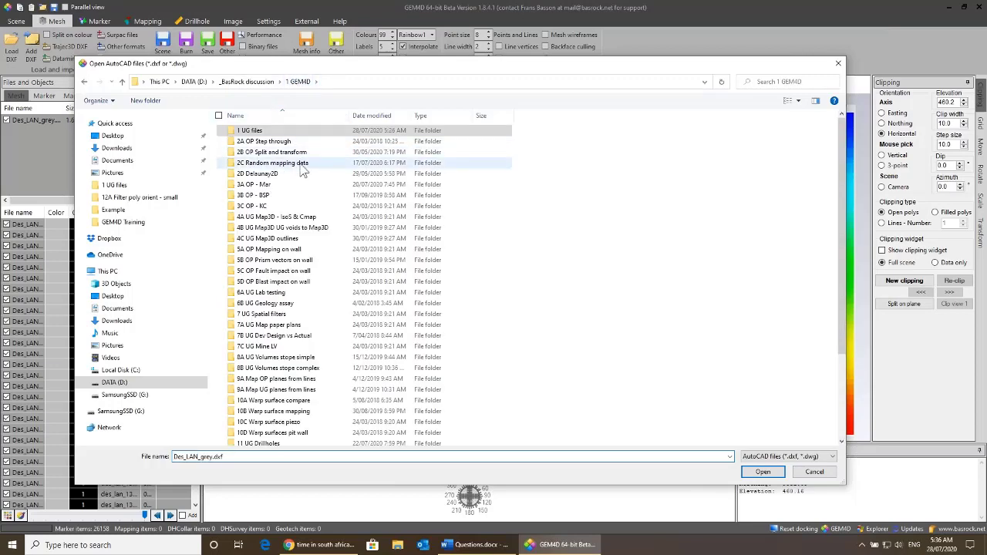
pyautogui.doubleClick(297, 185)
pyautogui.click(284, 132)
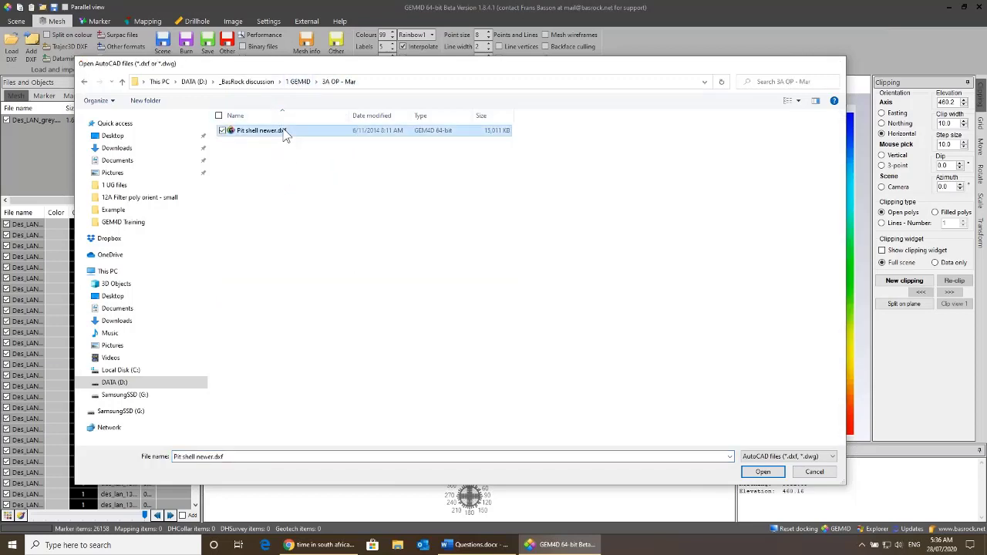
pyautogui.doubleClick(284, 133)
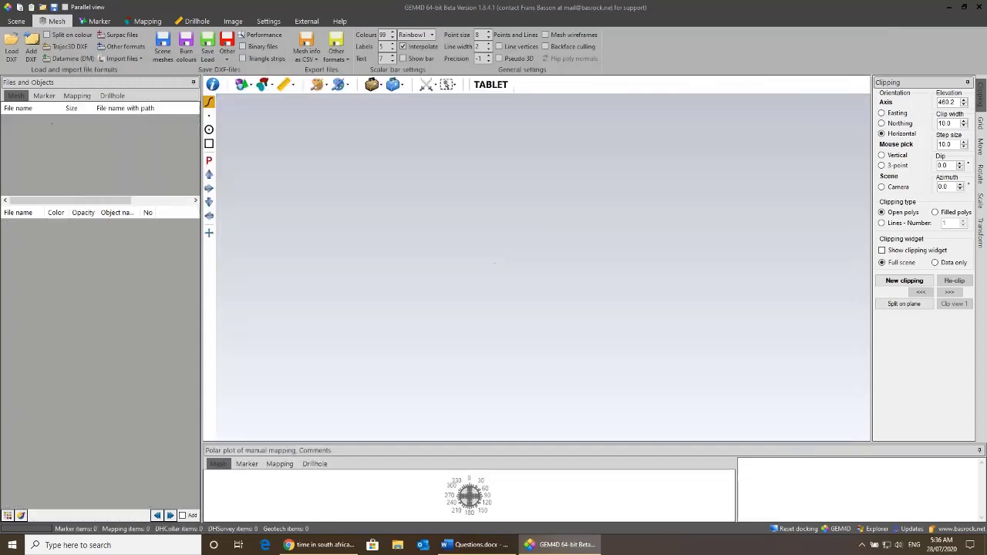
pyautogui.moveTo(478, 262); pyautogui.dragTo(503, 193)
pyautogui.scroll(2, 503, 194)
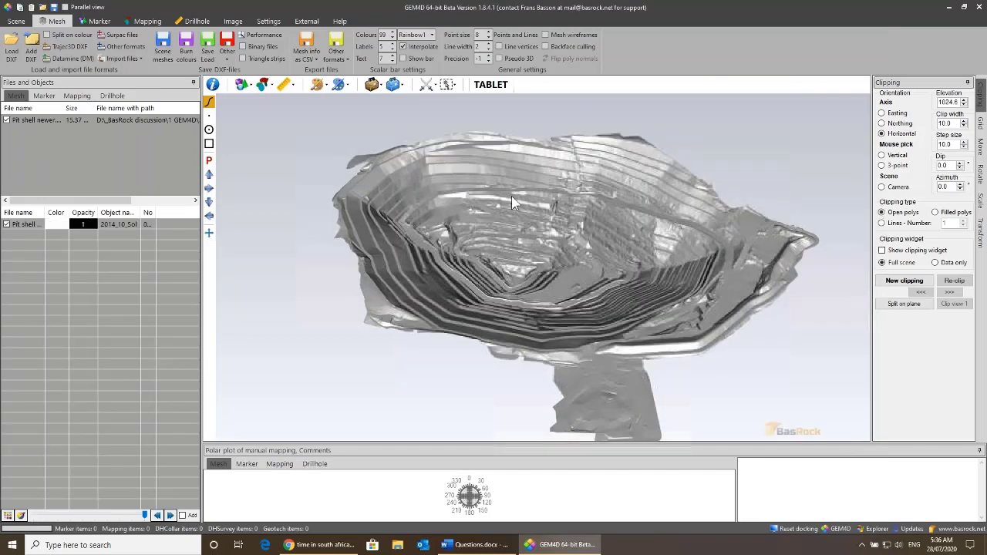
pyautogui.click(27, 224)
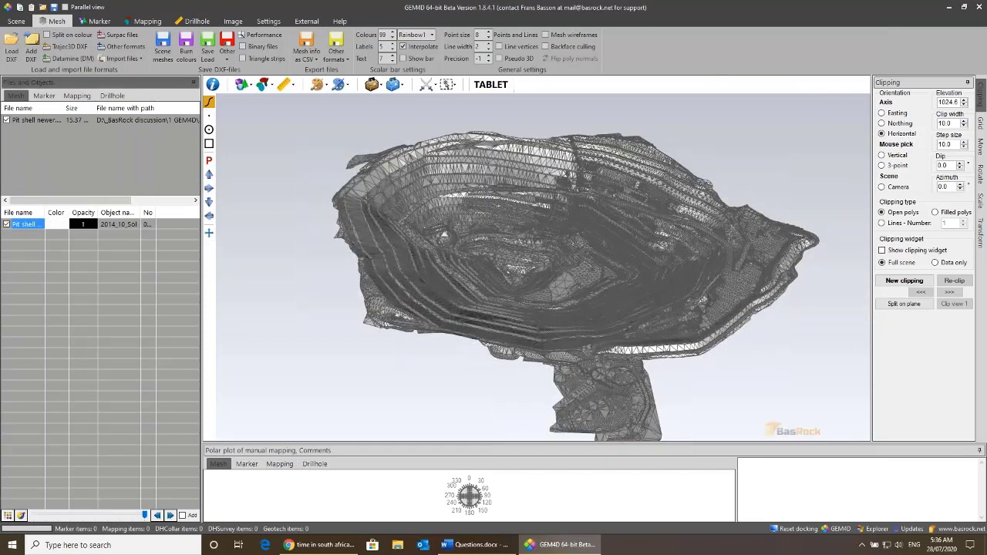
# Step: Hide the triangle edges on the pit shell object so that only its shaded surface is displayed
pyautogui.moveTo(274, 221); pyautogui.dragTo(307, 238)
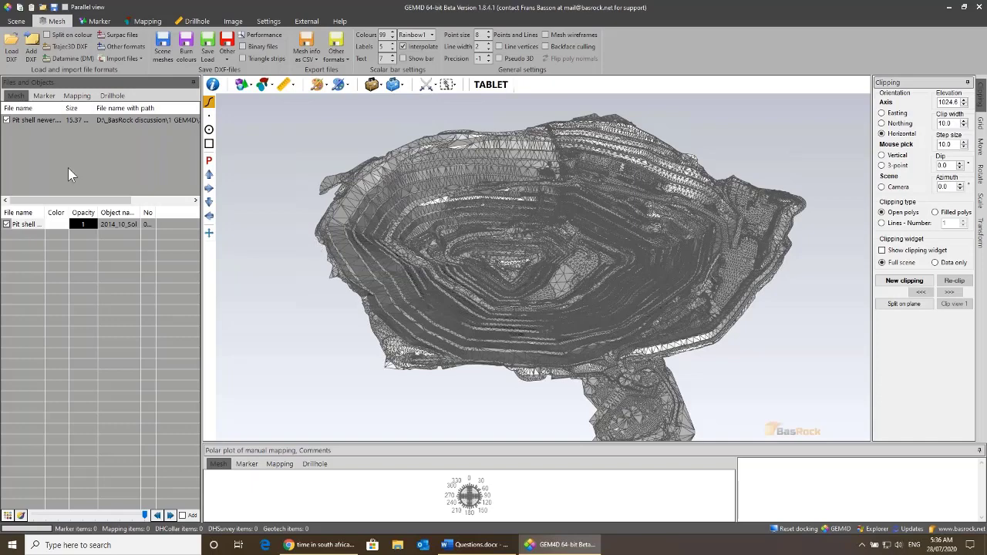
pyautogui.click(27, 224)
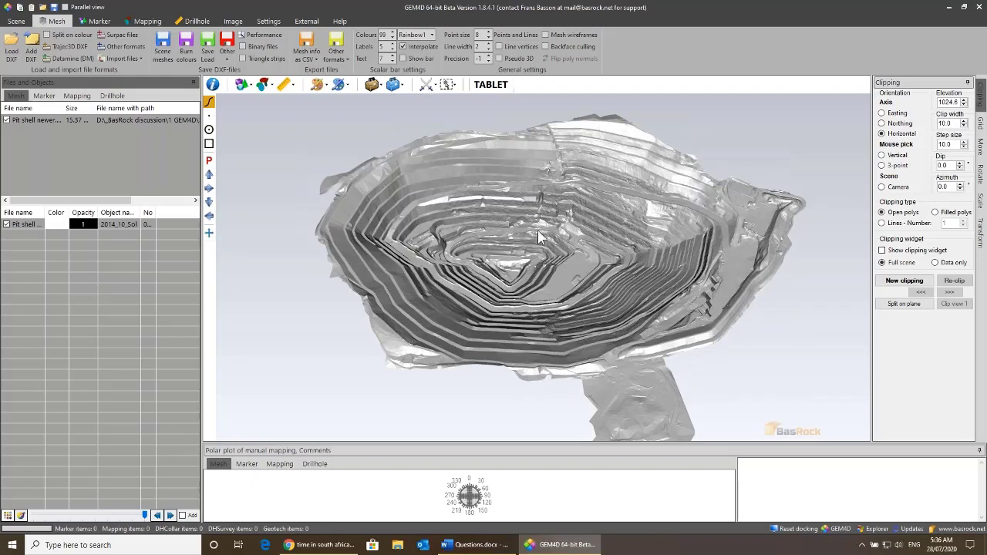
pyautogui.moveTo(538, 230); pyautogui.dragTo(539, 255)
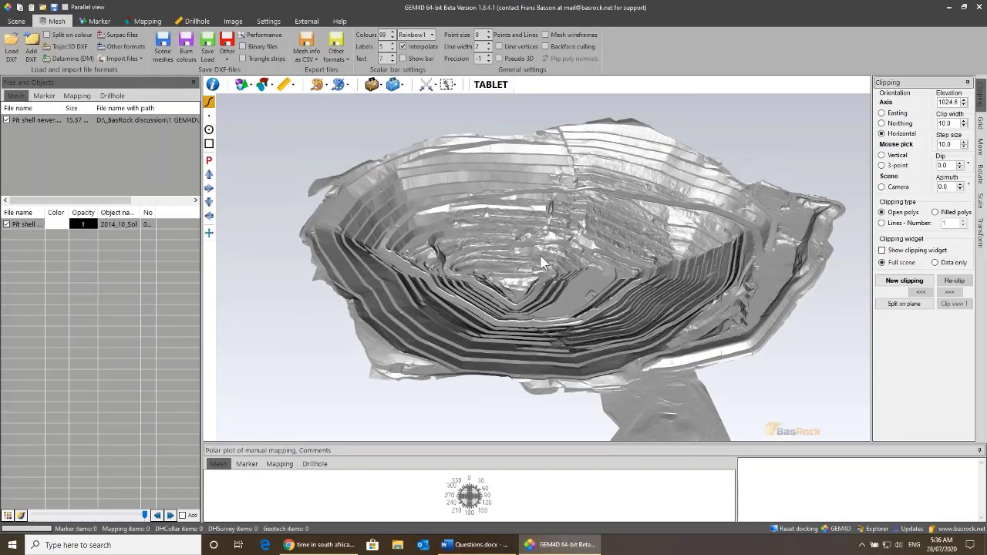
pyautogui.click(373, 85)
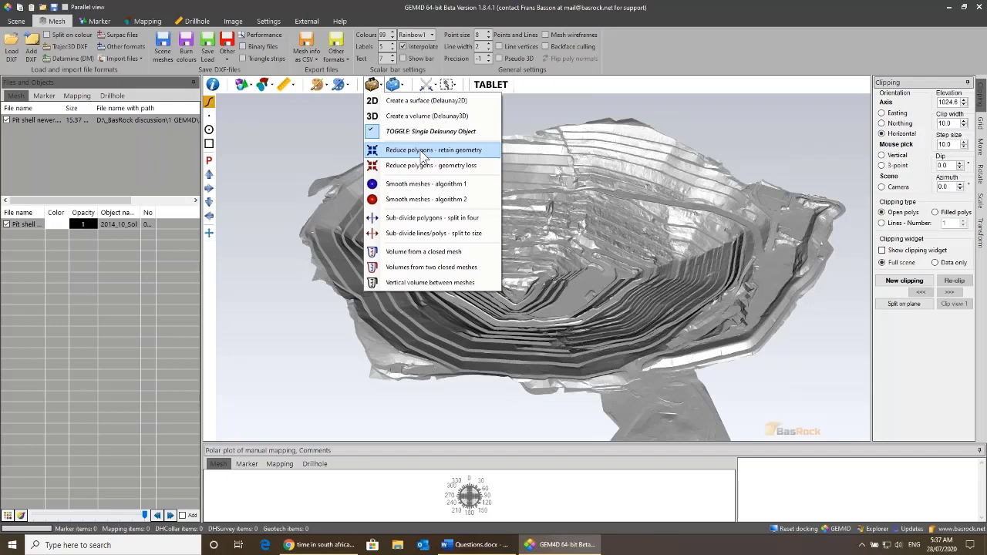
pyautogui.click(422, 151)
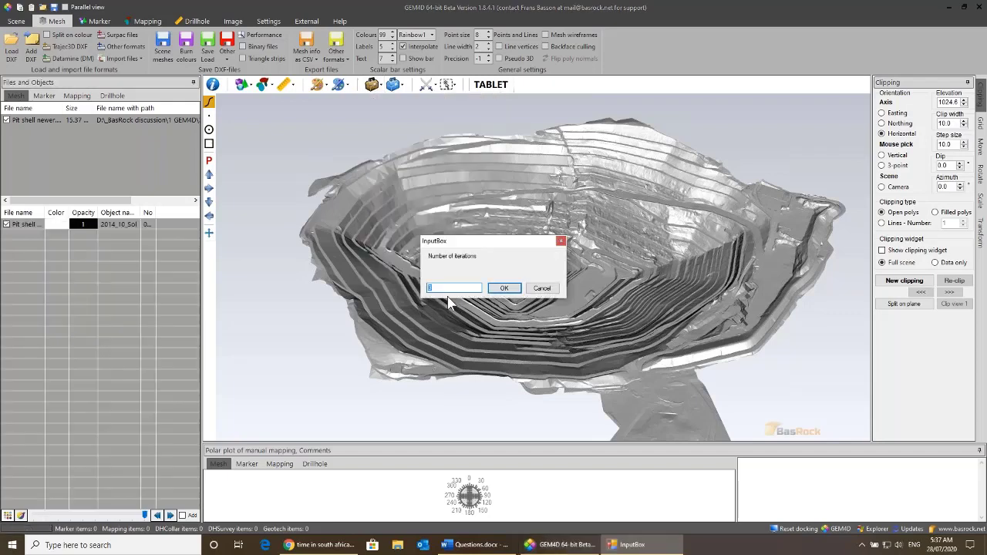
pyautogui.write('3')
pyautogui.click(543, 294)
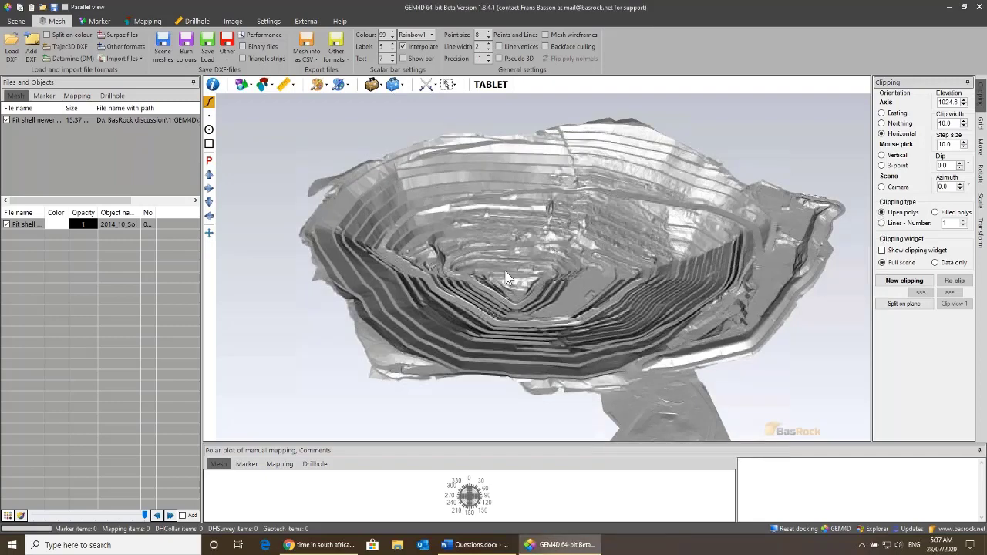
# Step: Switch the Single Delaunay Object option off and back on in the mesh creation tools
pyautogui.click(372, 84)
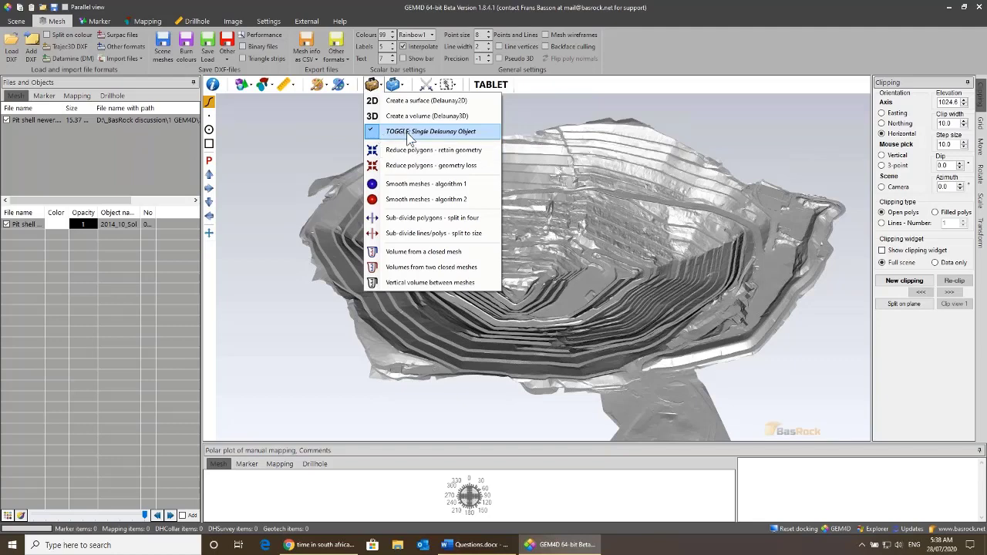
pyautogui.scroll(-5, 593, 215)
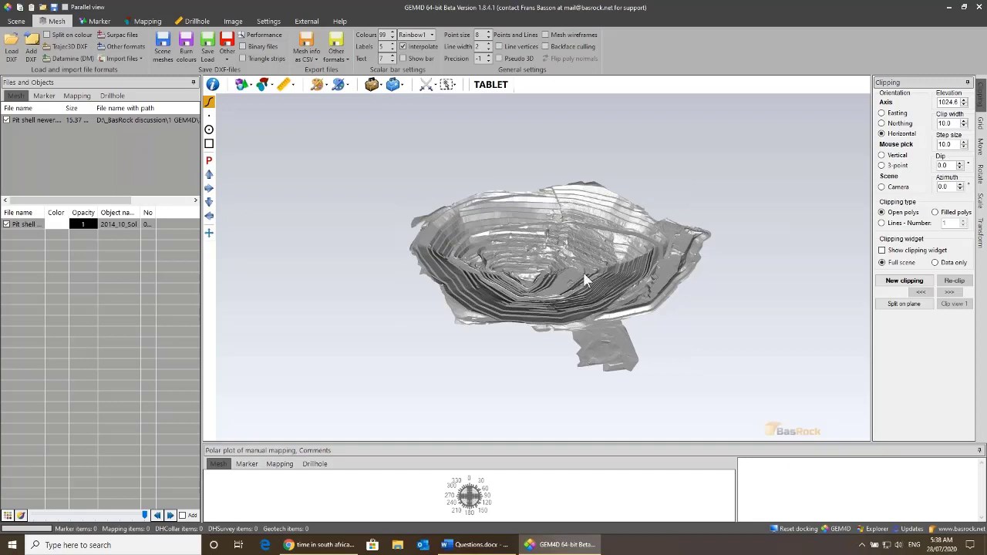
pyautogui.click(316, 84)
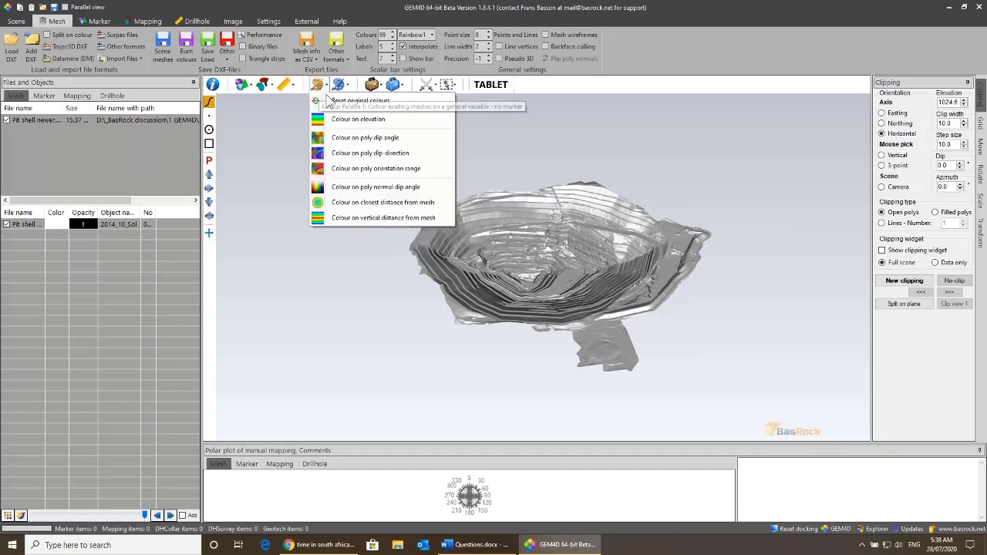
pyautogui.click(373, 85)
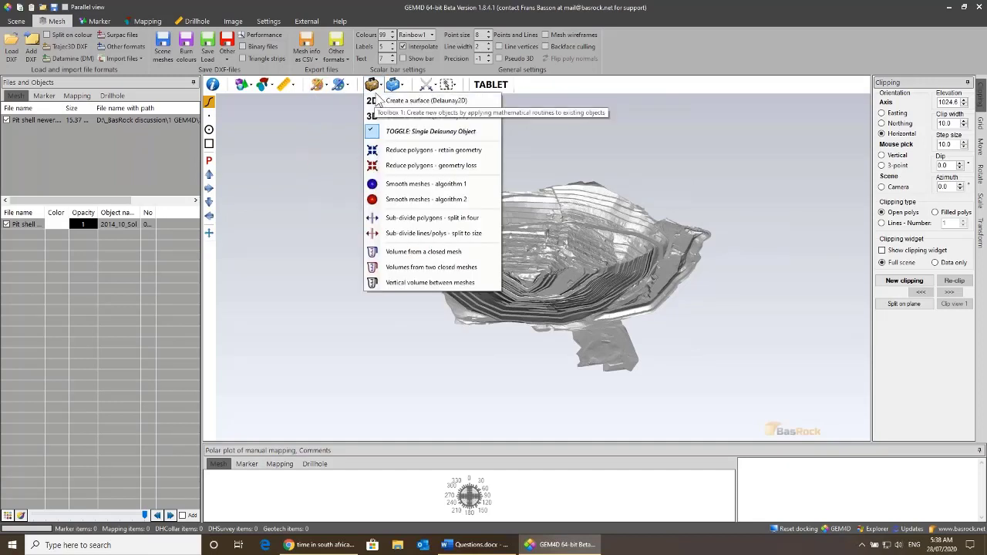
pyautogui.click(390, 134)
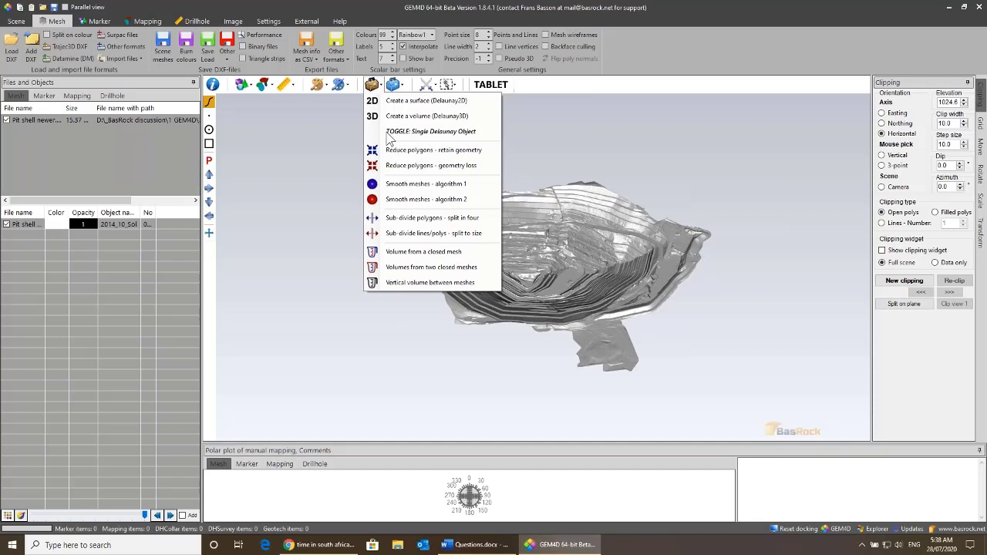
pyautogui.click(388, 136)
pyautogui.click(389, 133)
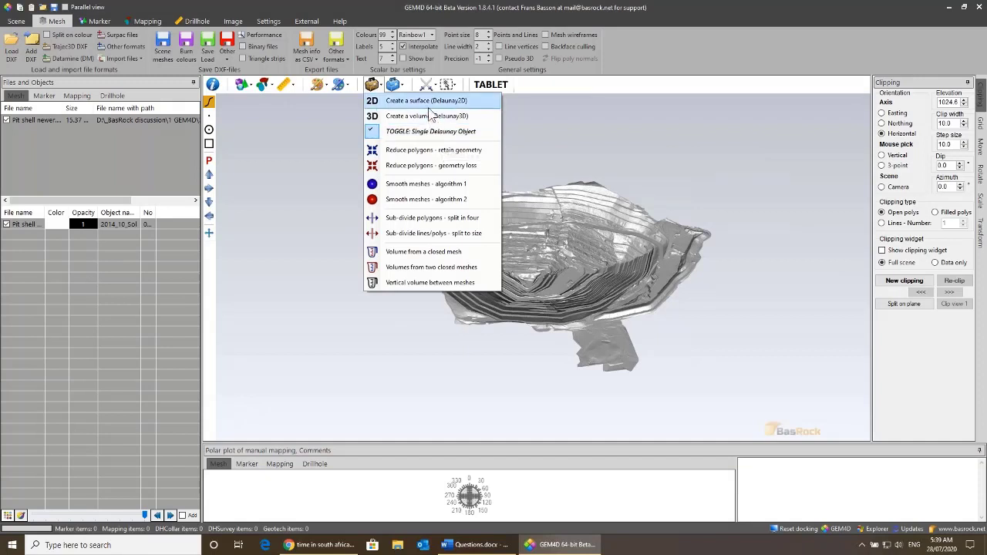
# Step: Create a Delaunay2D surface from the pit shell with a new tolerance, drape it vertically downwards, and save it as xxxC in the 3A OP - Mar folder
pyautogui.click(428, 101)
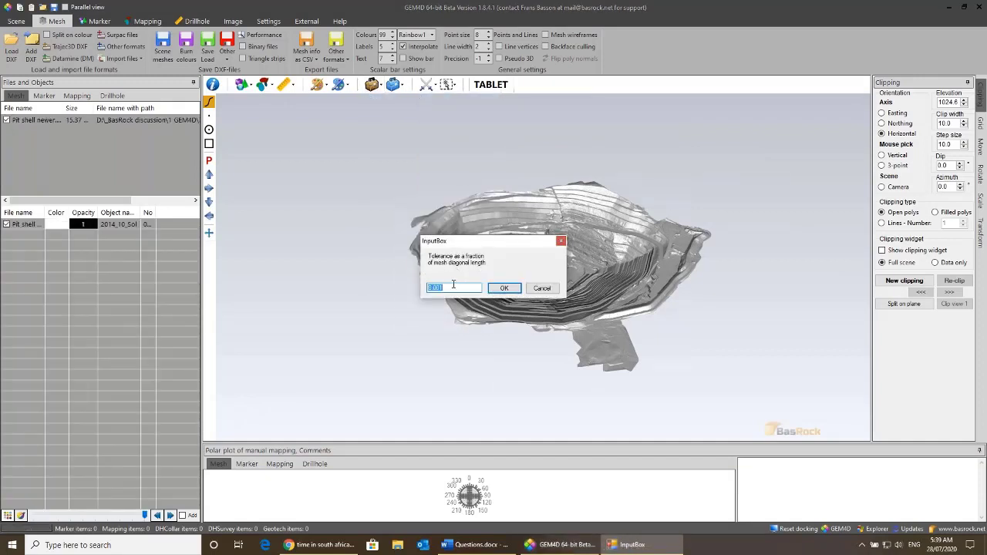
pyautogui.click(454, 284)
pyautogui.press('Delete')
pyautogui.click(501, 287)
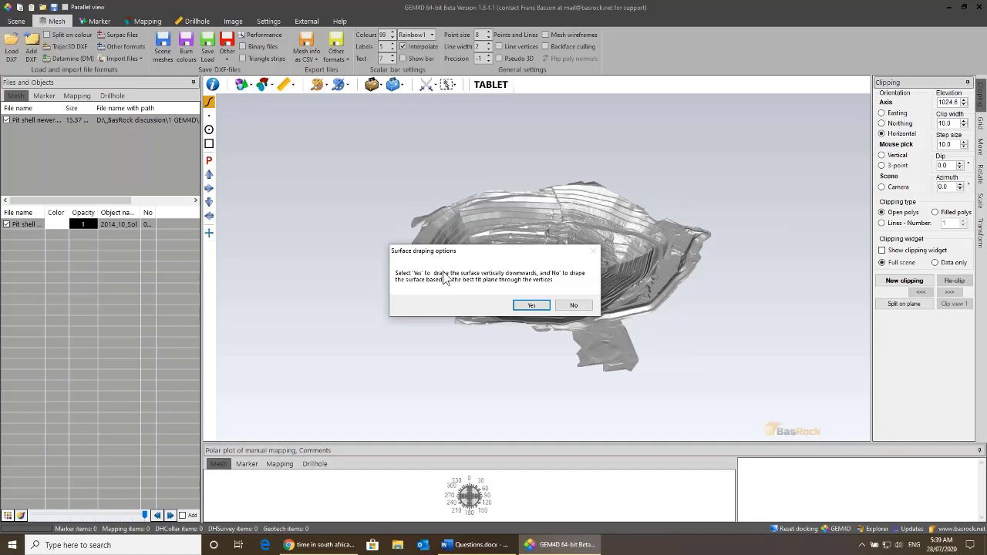
pyautogui.click(532, 306)
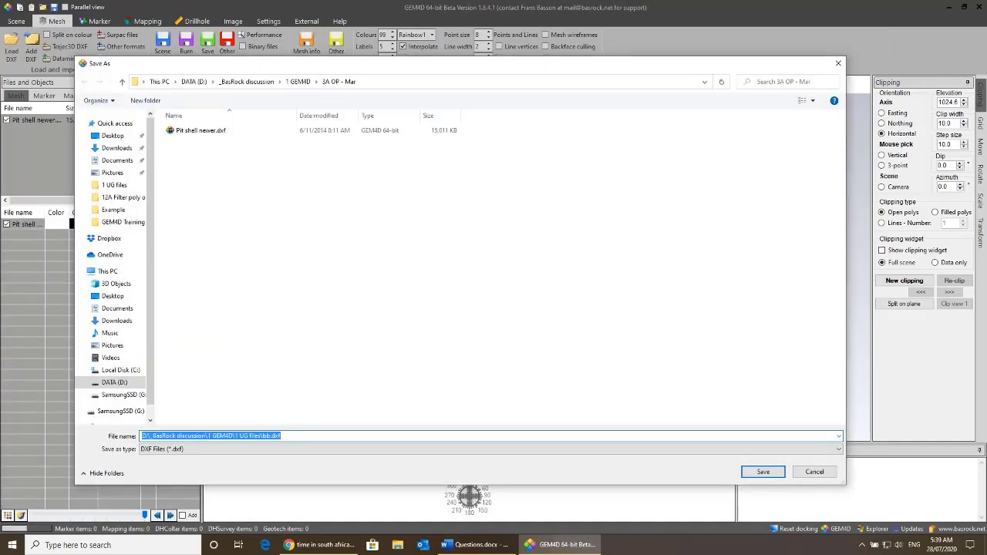
pyautogui.write('xxxC')
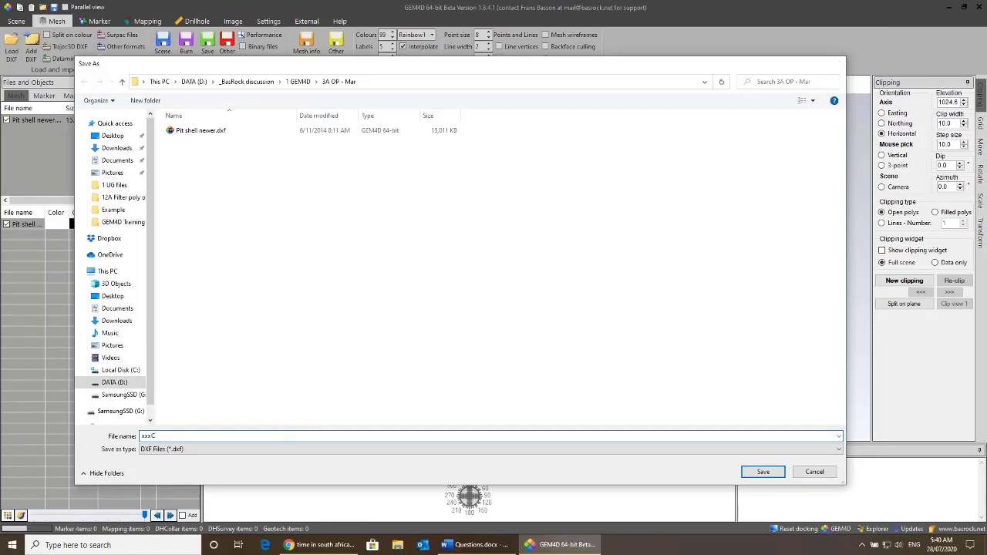
pyautogui.press('Return')
# Step: Compare the xxxC surface with the original pit shell by switching the pit shell's visibility on and off
pyautogui.moveTo(558, 267); pyautogui.dragTo(555, 288)
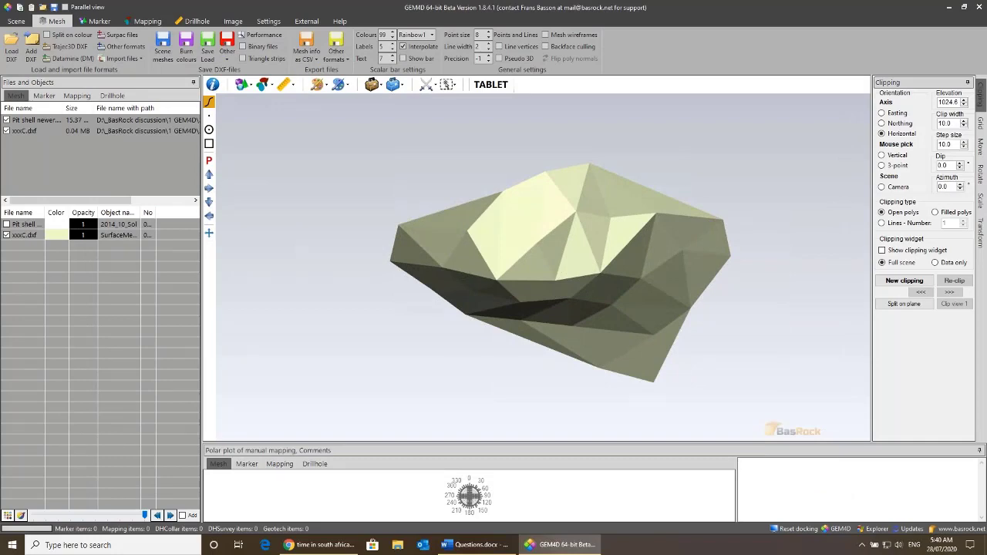
pyautogui.click(7, 224)
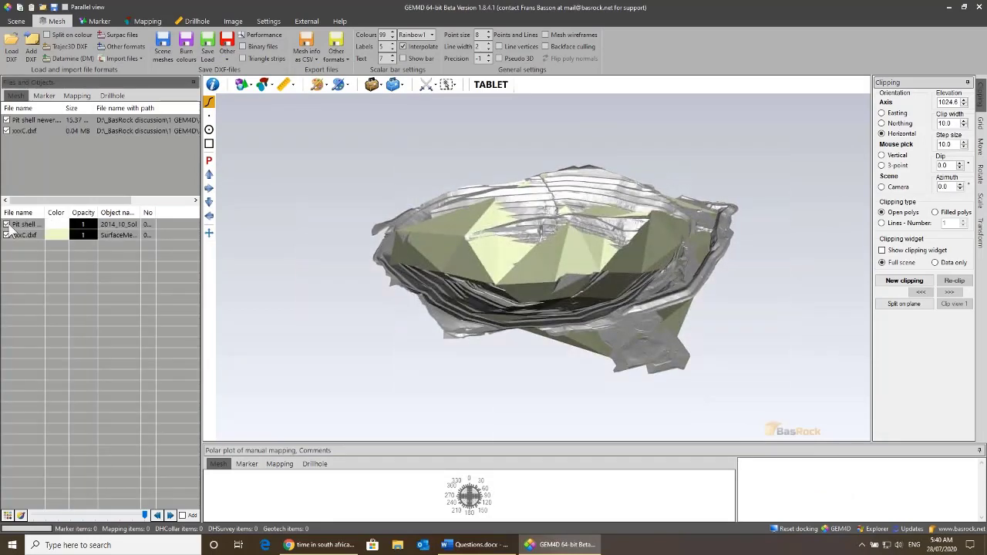
pyautogui.click(7, 225)
pyautogui.click(7, 224)
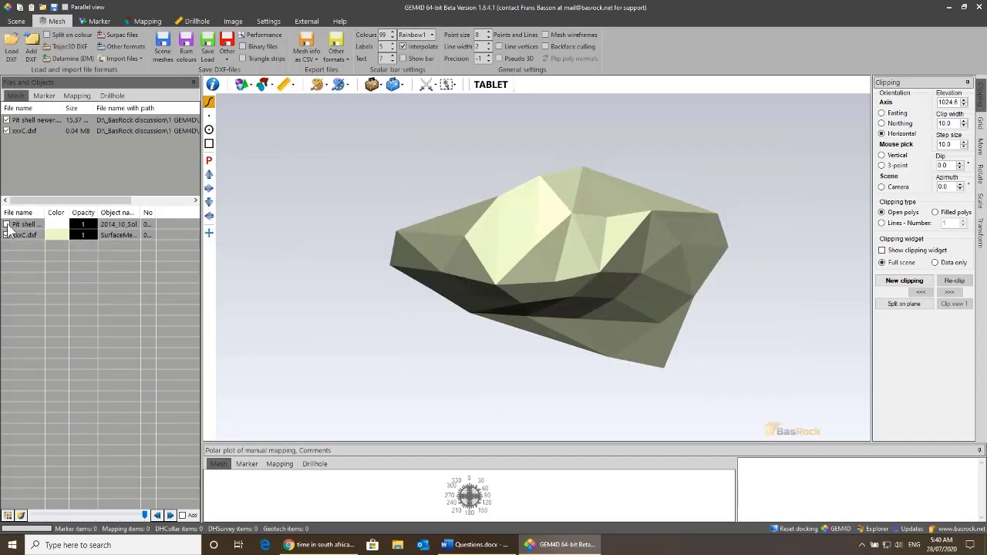
pyautogui.click(7, 225)
pyautogui.click(7, 224)
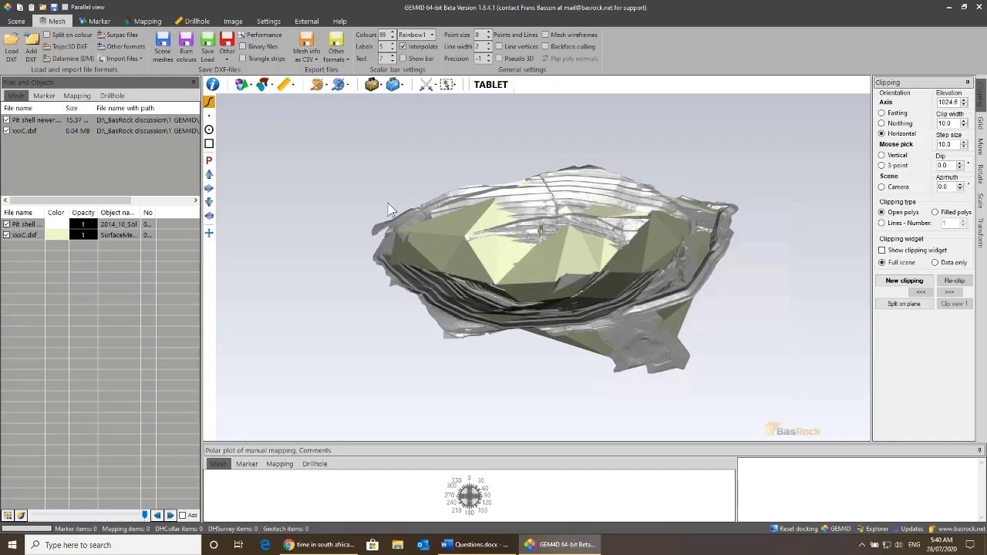
pyautogui.moveTo(390, 210); pyautogui.dragTo(386, 225)
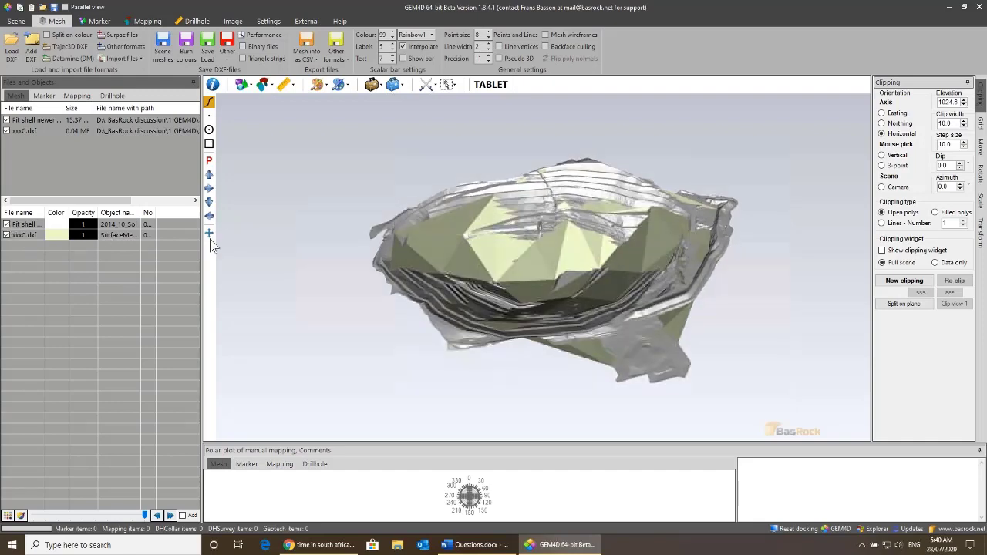
# Step: Remove the xxxC.dxf surface from the scene, keeping only the original pit shell loaded
pyautogui.rightClick(29, 240)
pyautogui.click(62, 242)
pyautogui.moveTo(290, 287); pyautogui.dragTo(416, 285)
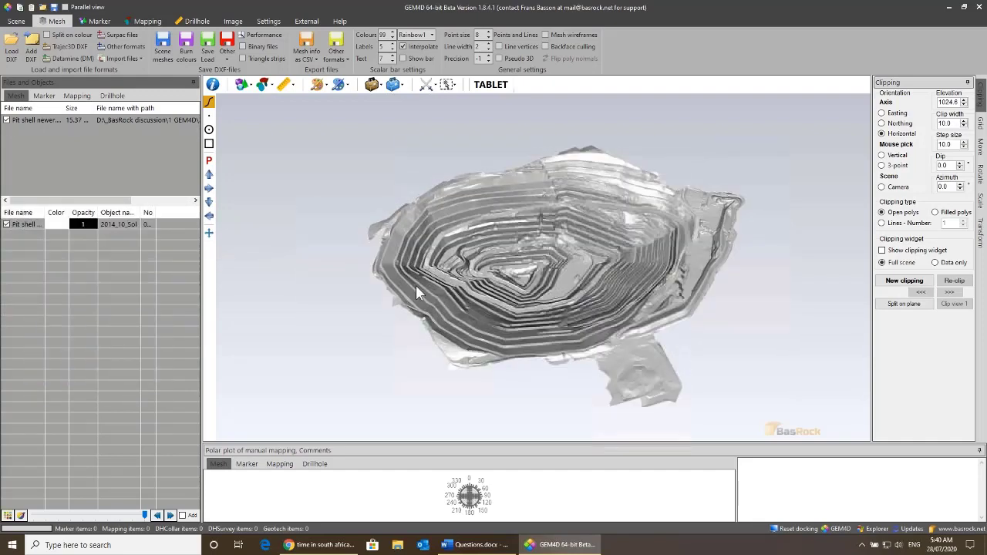
# Step: Create a Delaunay2D surface from the pit shell mesh with a tolerance of 0.001 and save it as xxxD.dxf
pyautogui.click(374, 87)
pyautogui.click(401, 97)
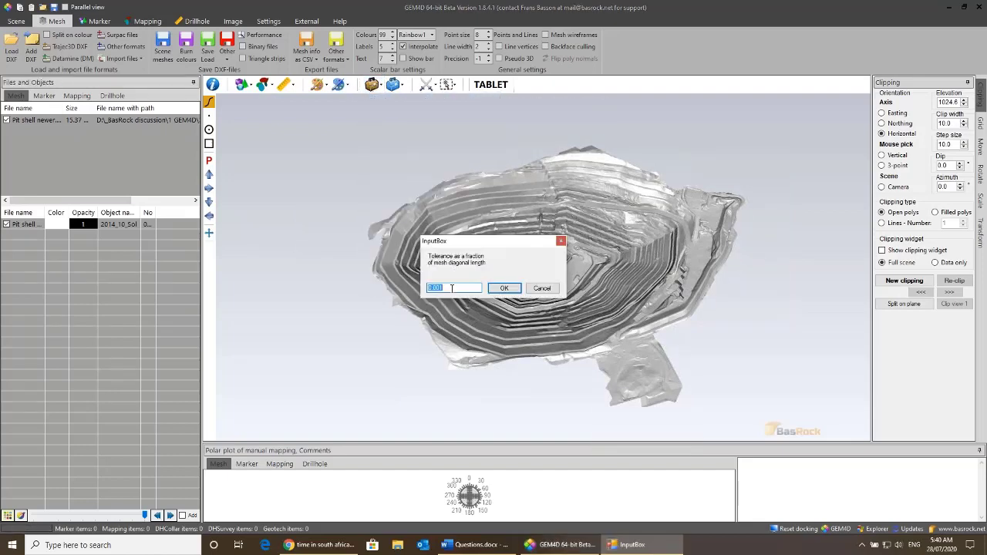
pyautogui.click(452, 287)
pyautogui.click(502, 290)
pyautogui.click(530, 306)
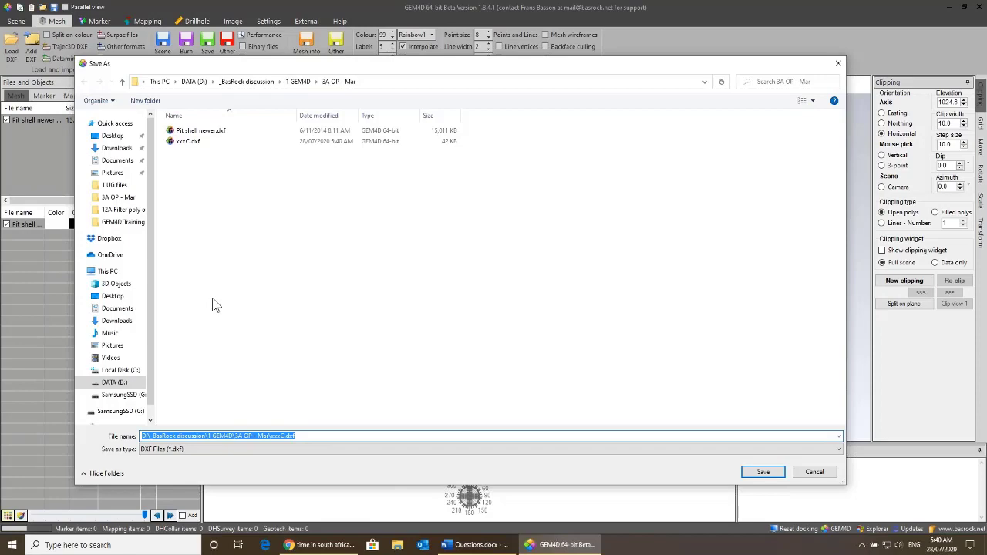
pyautogui.write('xxx')
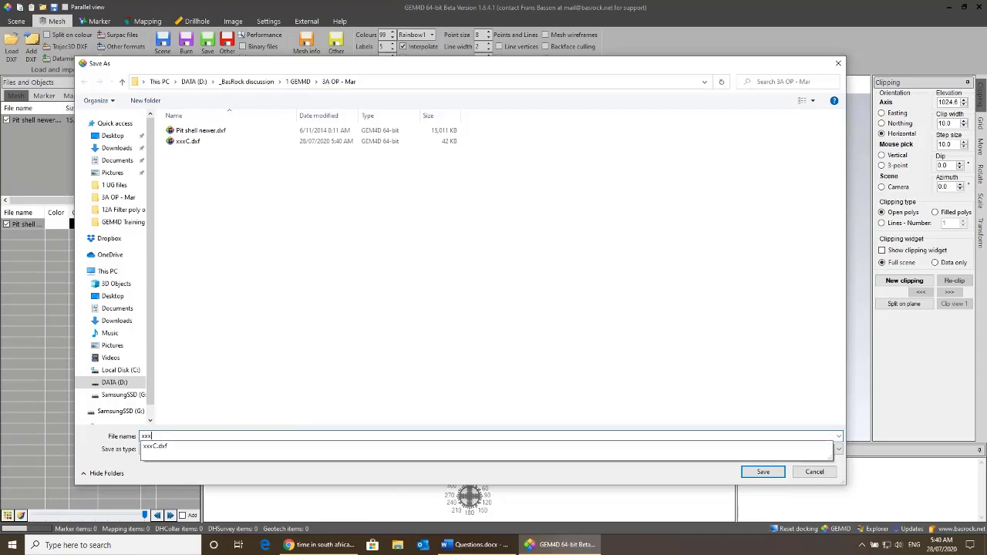
pyautogui.press('Return')
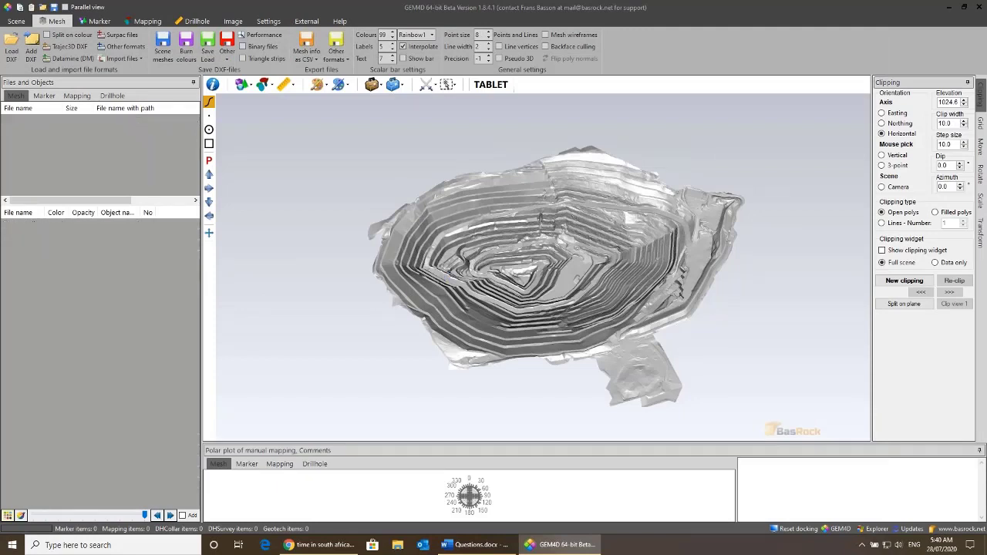
# Step: Compare the file sizes of the original pit shell and the xxxD.dxf surface in the loaded files list
pyautogui.scroll(8, 536, 339)
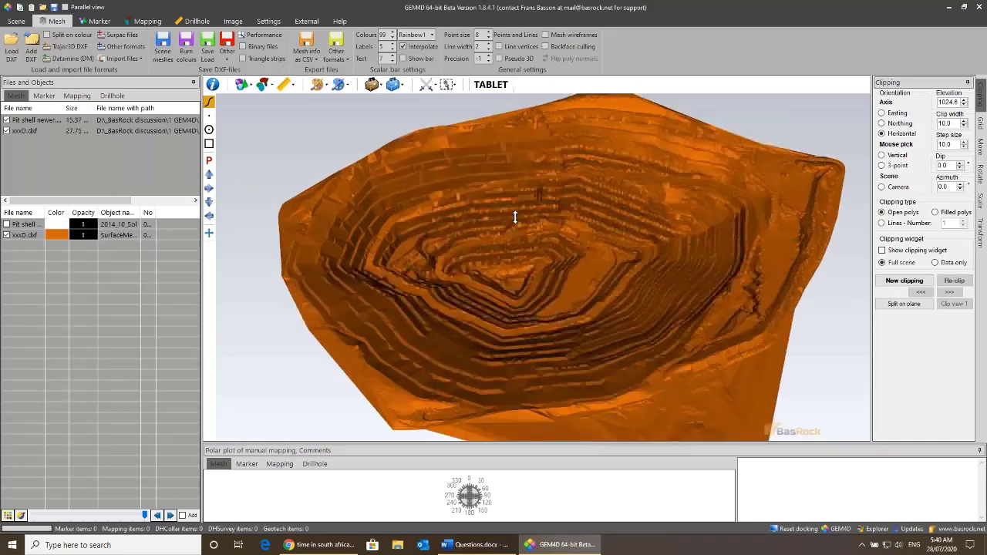
pyautogui.scroll(-8, 544, 309)
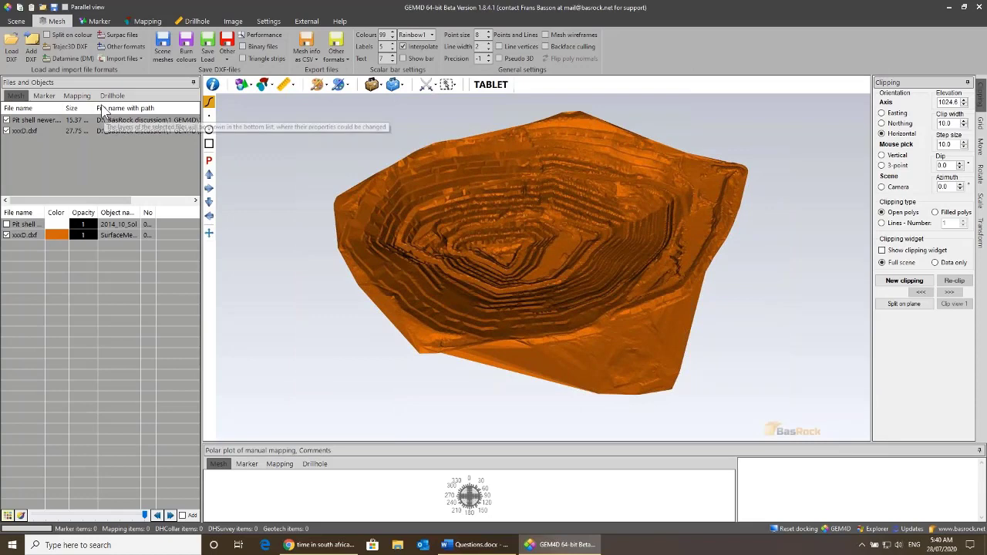
pyautogui.moveTo(92, 102); pyautogui.dragTo(113, 103)
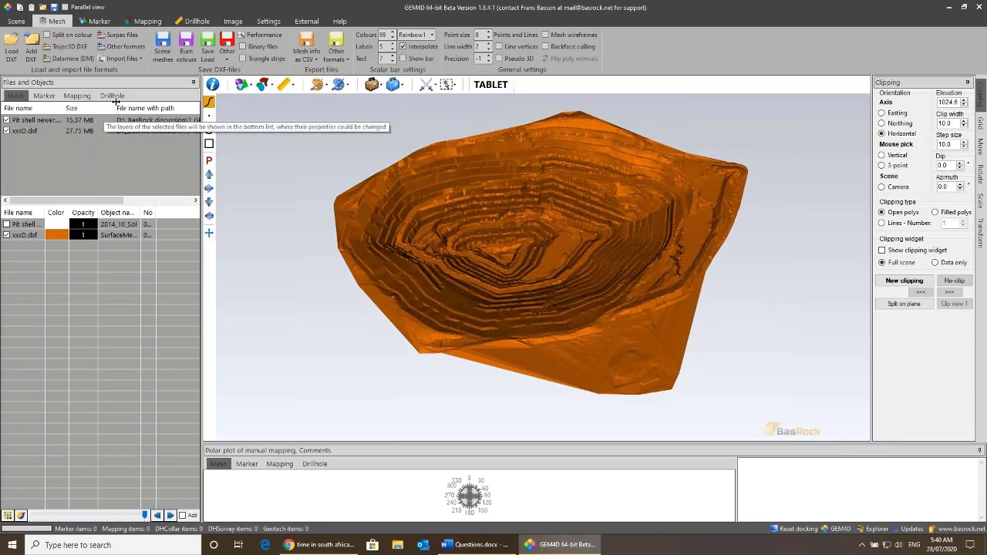
pyautogui.click(78, 122)
pyautogui.click(79, 130)
pyautogui.click(80, 121)
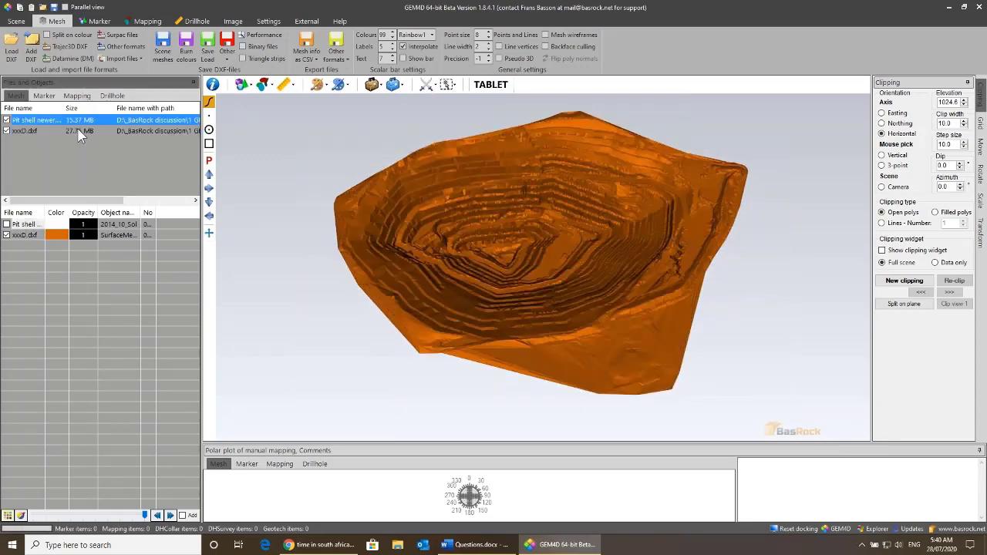
pyautogui.click(80, 131)
pyautogui.click(74, 121)
pyautogui.click(80, 131)
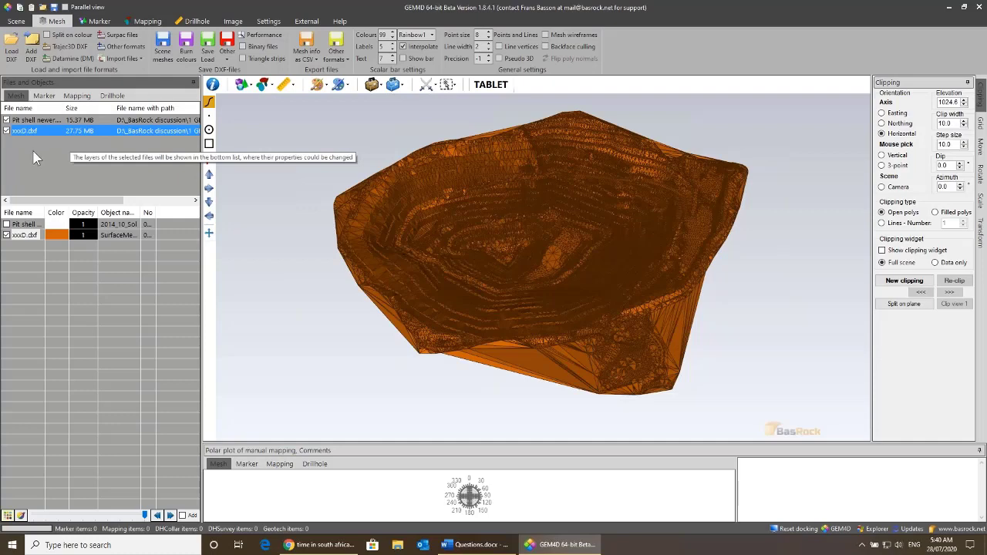
# Step: Examine the benches and triangulation of the xxxD.dxf surface up close from several angles
pyautogui.scroll(10, 486, 255)
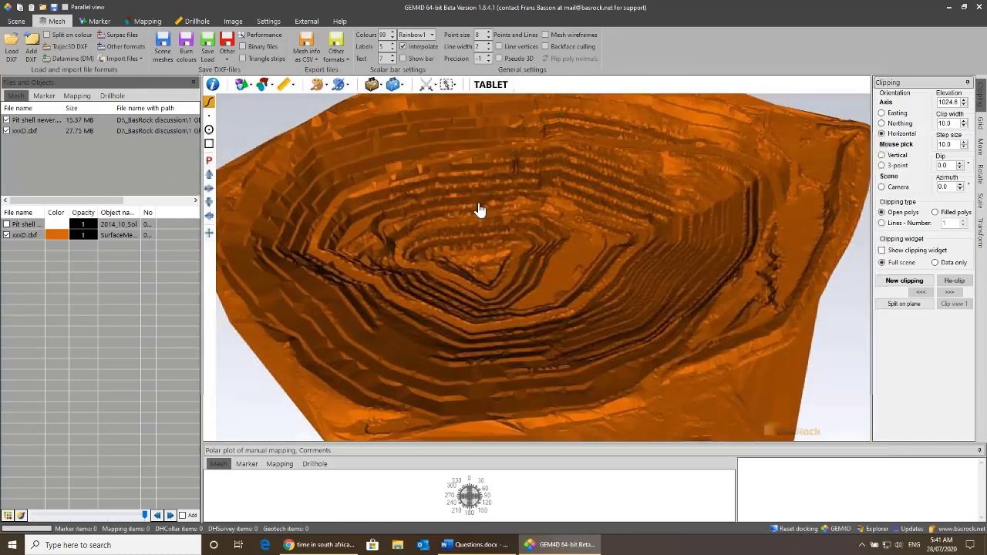
pyautogui.scroll(10, 493, 294)
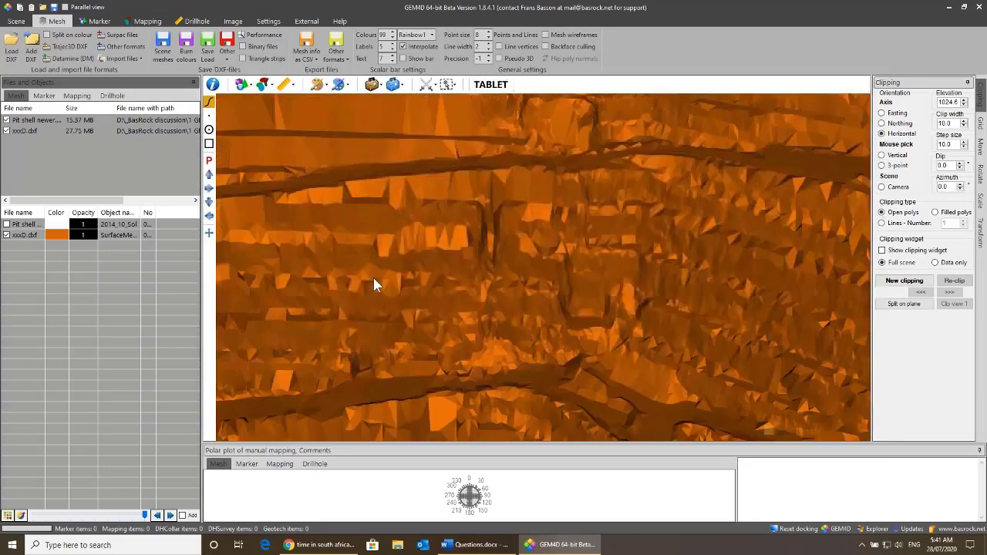
pyautogui.moveTo(359, 266); pyautogui.dragTo(461, 235)
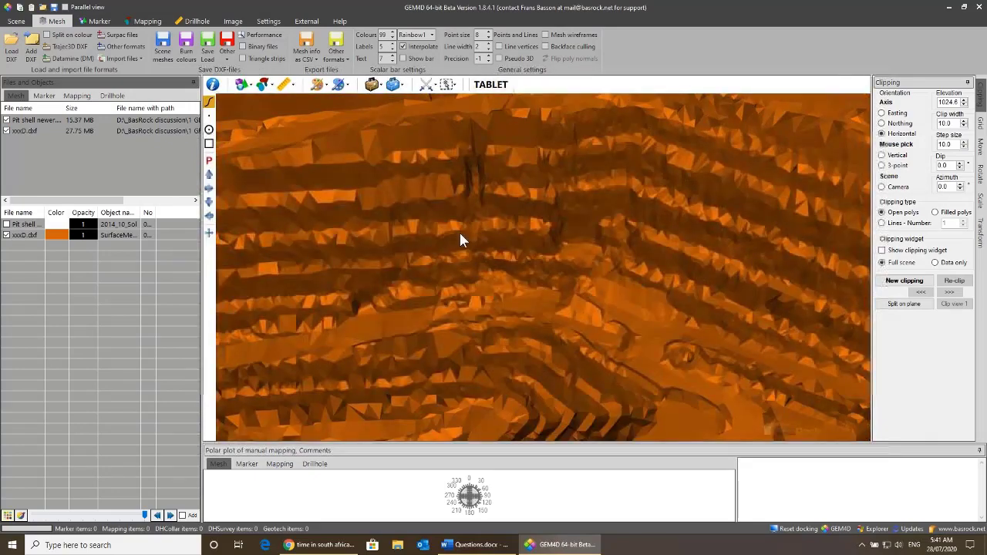
pyautogui.click(7, 224)
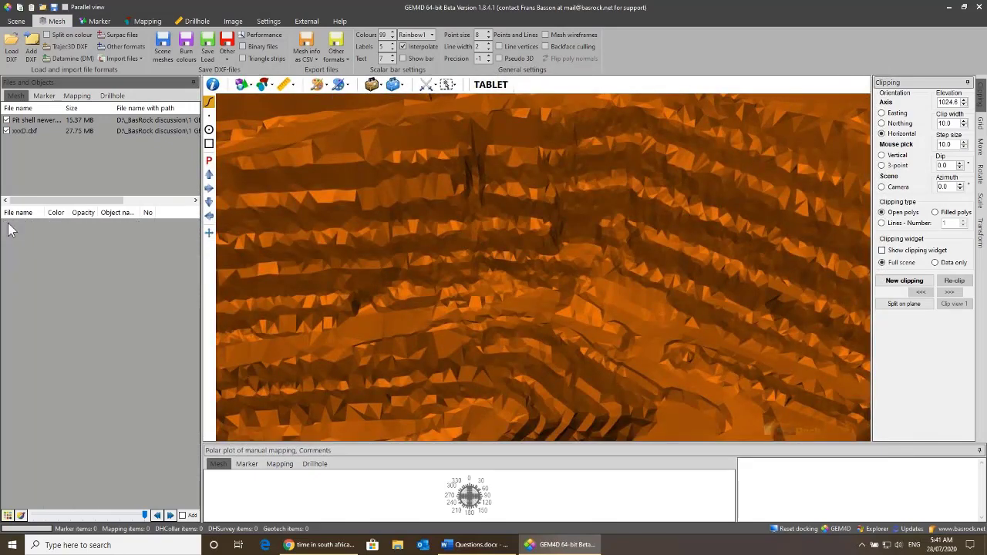
pyautogui.click(7, 235)
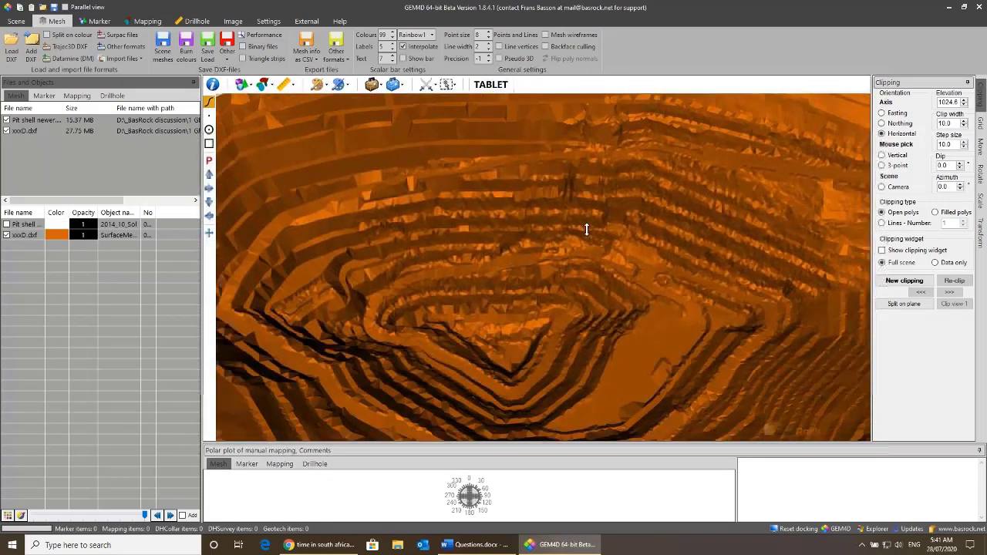
pyautogui.moveTo(586, 229); pyautogui.dragTo(594, 270, button='right')
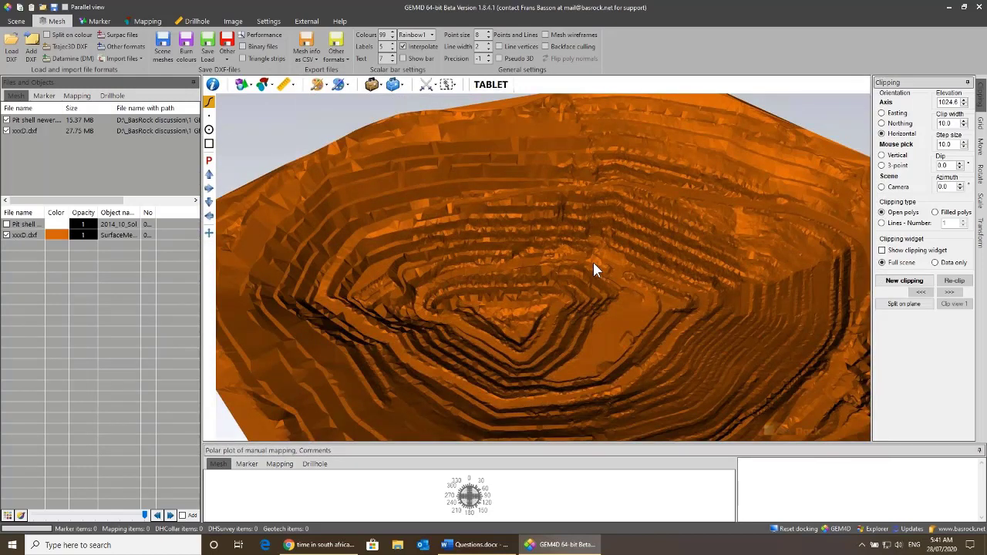
pyautogui.moveTo(593, 264); pyautogui.dragTo(569, 229)
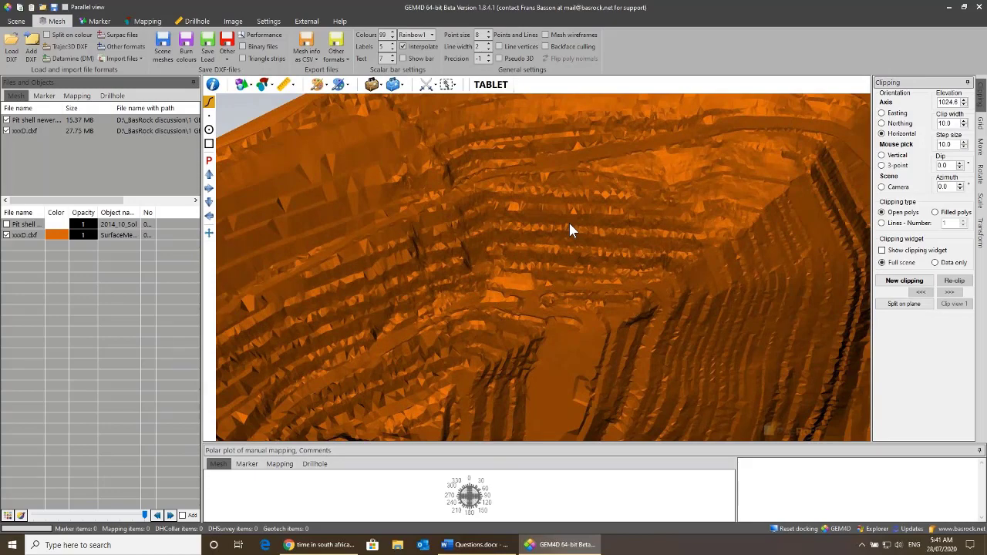
pyautogui.scroll(5, 569, 220)
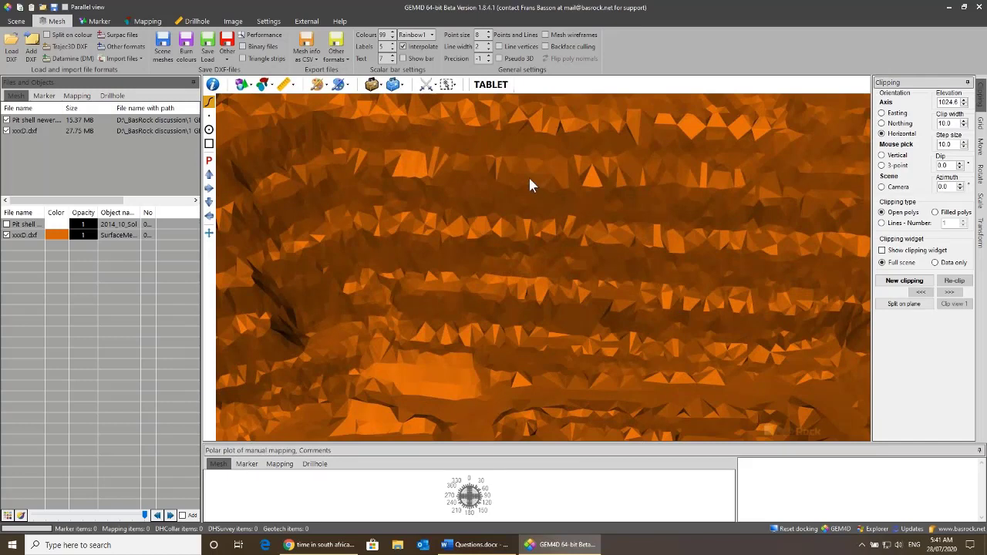
pyautogui.scroll(-5, 529, 183)
pyautogui.scroll(-5, 591, 271)
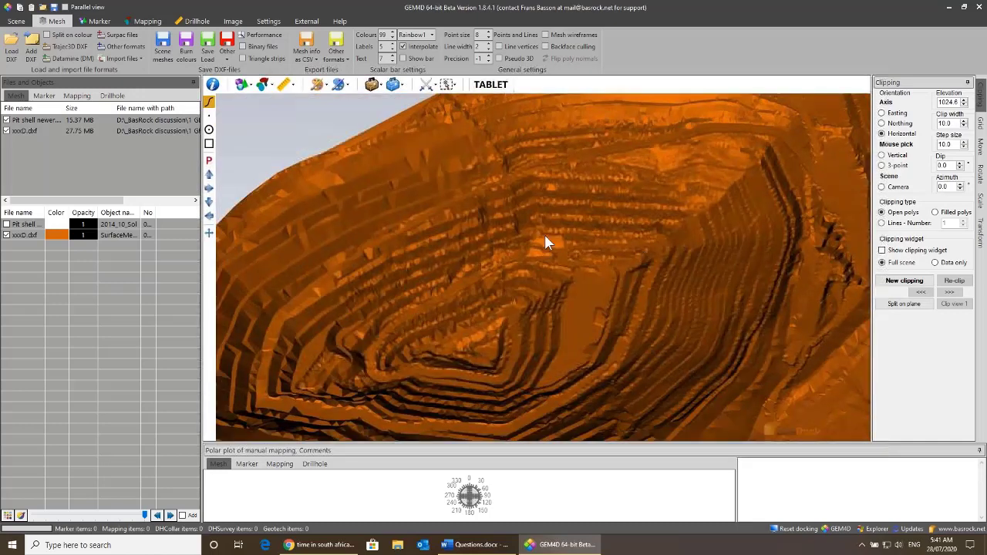
pyautogui.moveTo(546, 242); pyautogui.dragTo(486, 259)
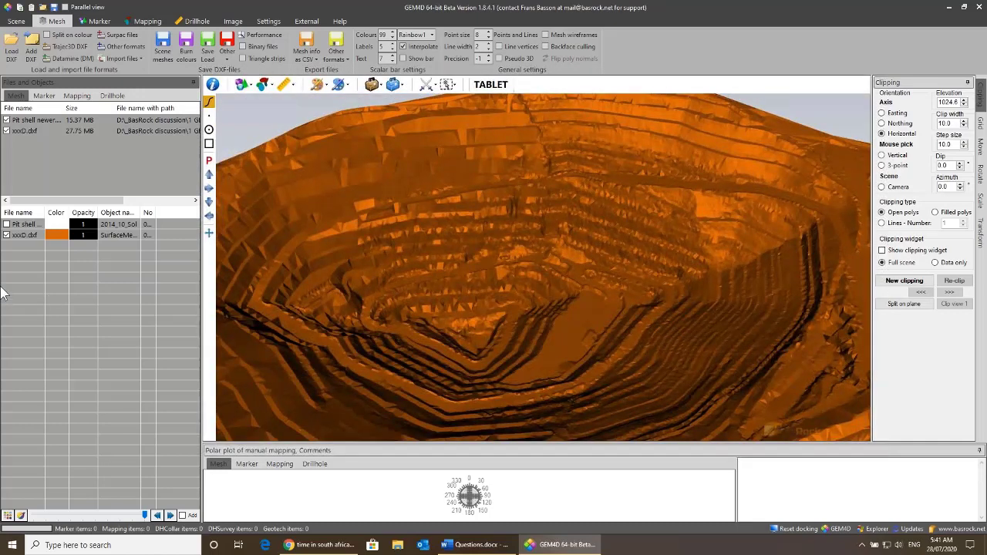
# Step: Remove the xxxD.dxf surface from the scene and show the original pit shell again
pyautogui.click(7, 234)
pyautogui.press('Delete')
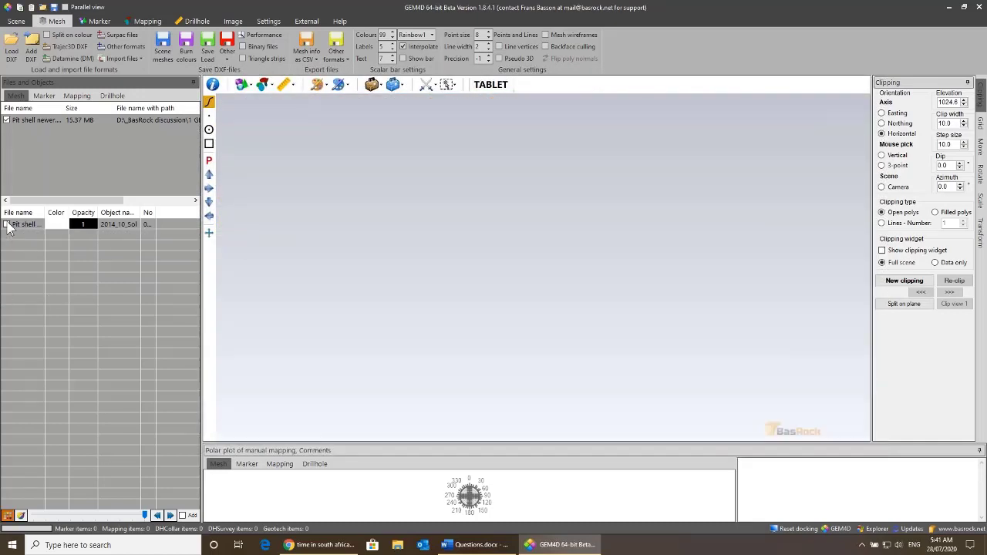
pyautogui.click(7, 224)
pyautogui.moveTo(569, 262); pyautogui.dragTo(490, 228)
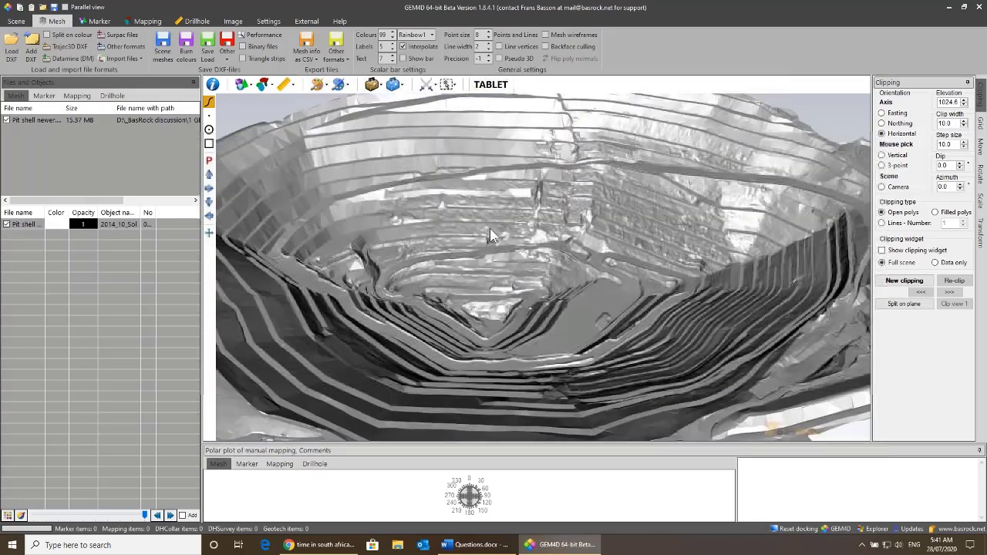
# Step: Load Pit shell D.dxf from the 2B OP Split and transform folder in place of the current pit shell
pyautogui.click(373, 86)
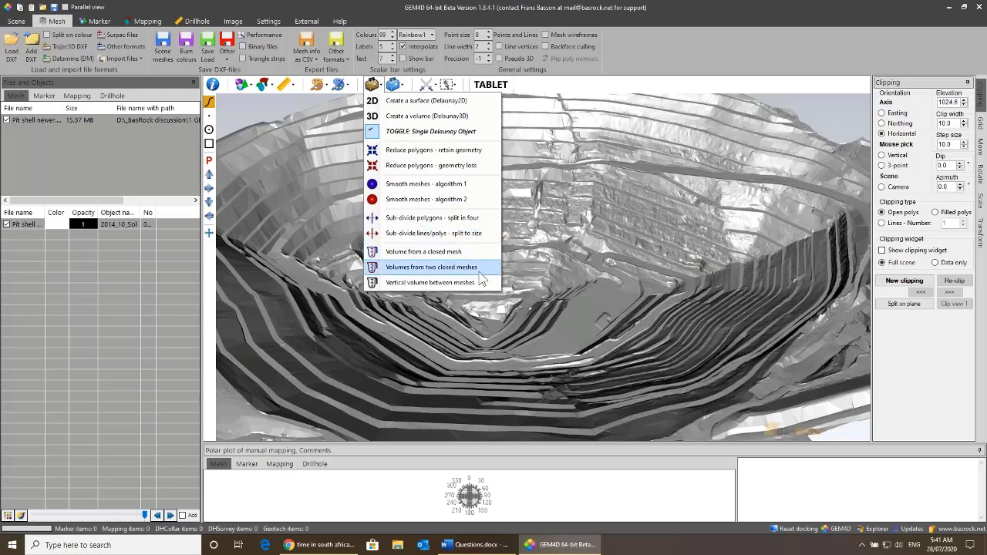
pyautogui.click(7, 44)
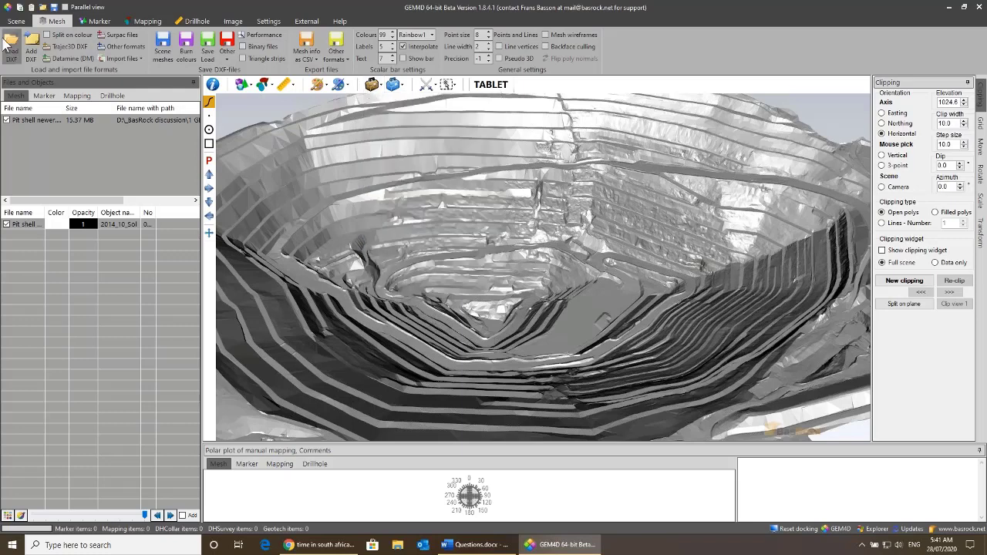
pyautogui.click(7, 46)
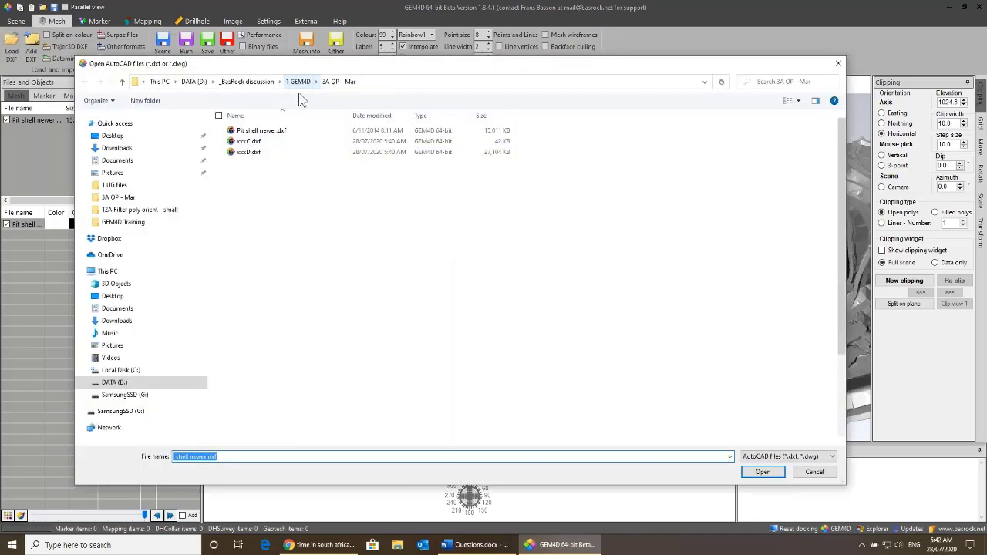
pyautogui.click(297, 81)
pyautogui.doubleClick(270, 152)
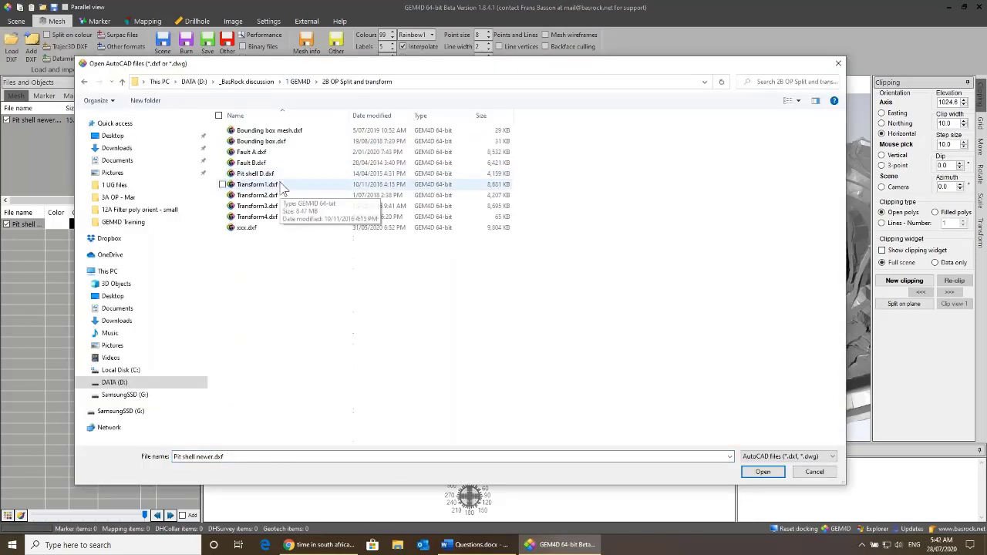
pyautogui.click(263, 174)
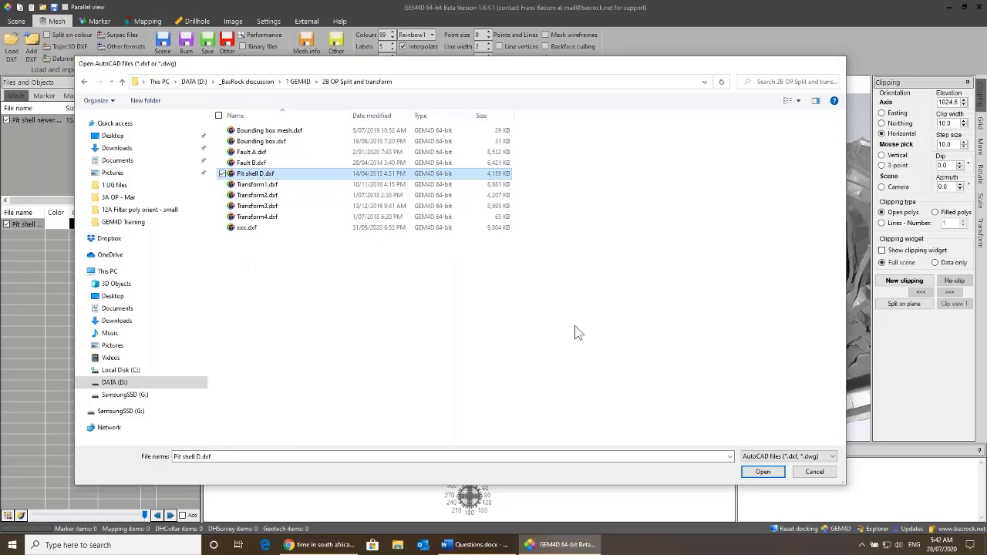
pyautogui.press('Return')
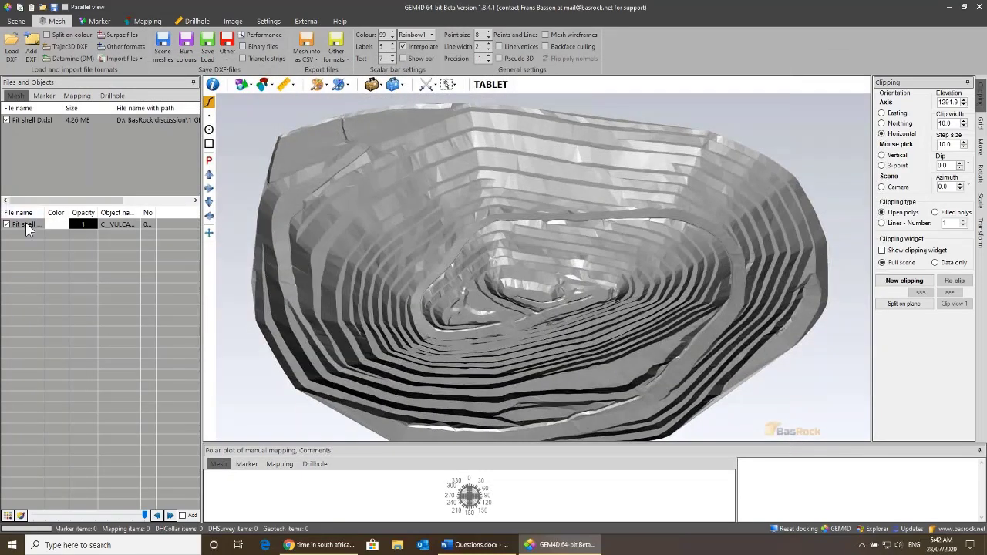
# Step: Sub-divide the Pit shell D polygons to a maximum side length of 20 and save the result over xxx.dxf
pyautogui.moveTo(586, 281); pyautogui.dragTo(478, 255)
pyautogui.click(372, 84)
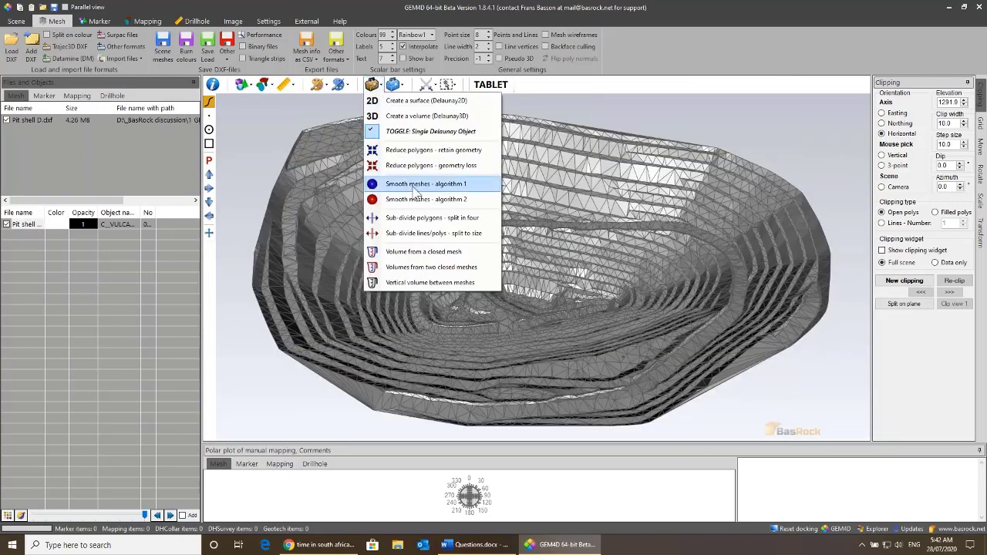
pyautogui.click(412, 234)
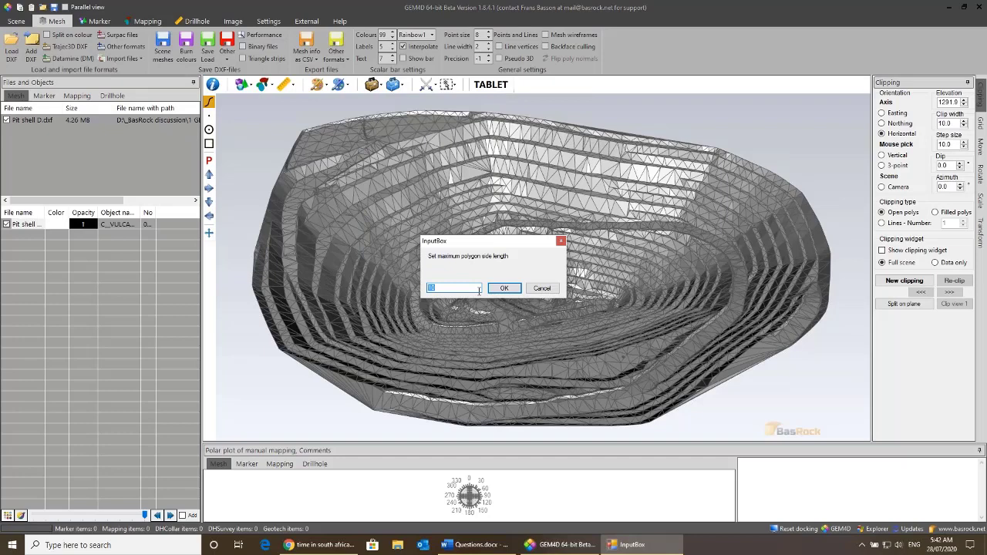
pyautogui.write('20')
pyautogui.click(505, 288)
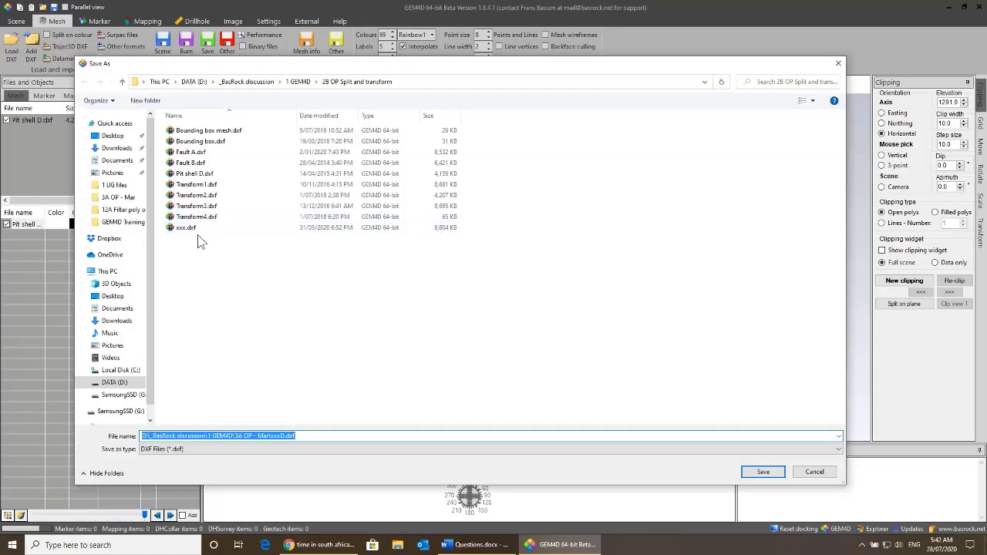
pyautogui.click(189, 228)
pyautogui.doubleClick(193, 231)
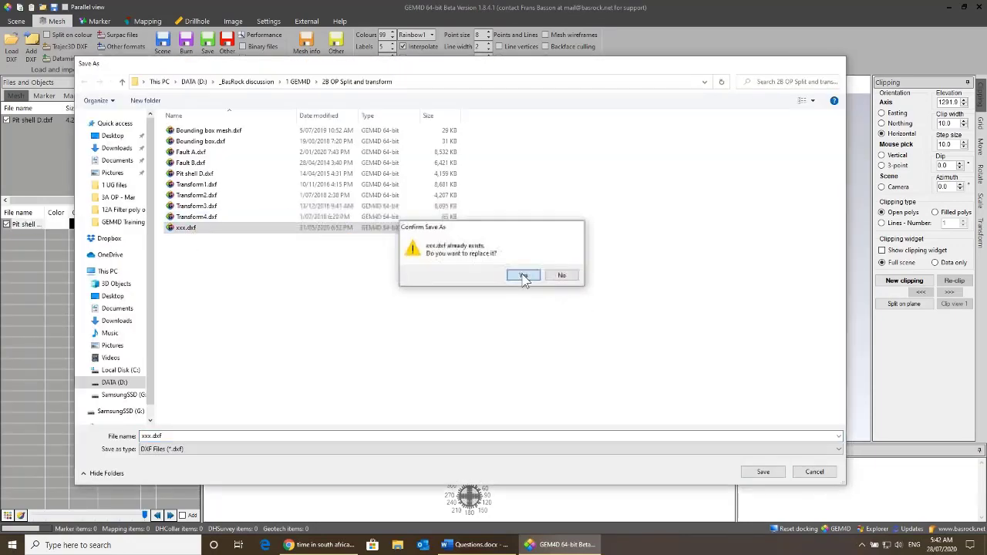
pyautogui.click(523, 277)
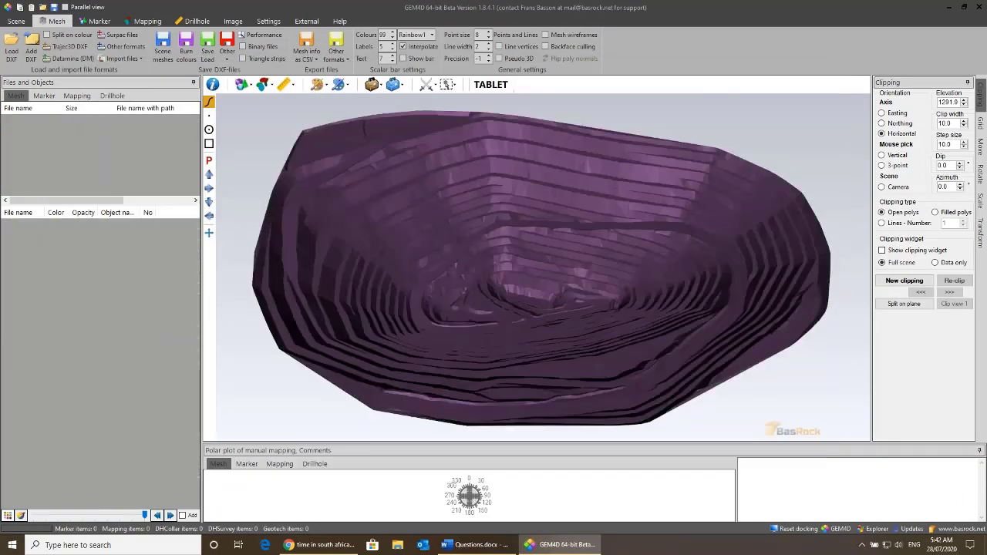
# Step: Select the sub-divided xxx.dxf mesh and inspect its triangle edges up close
pyautogui.click(20, 236)
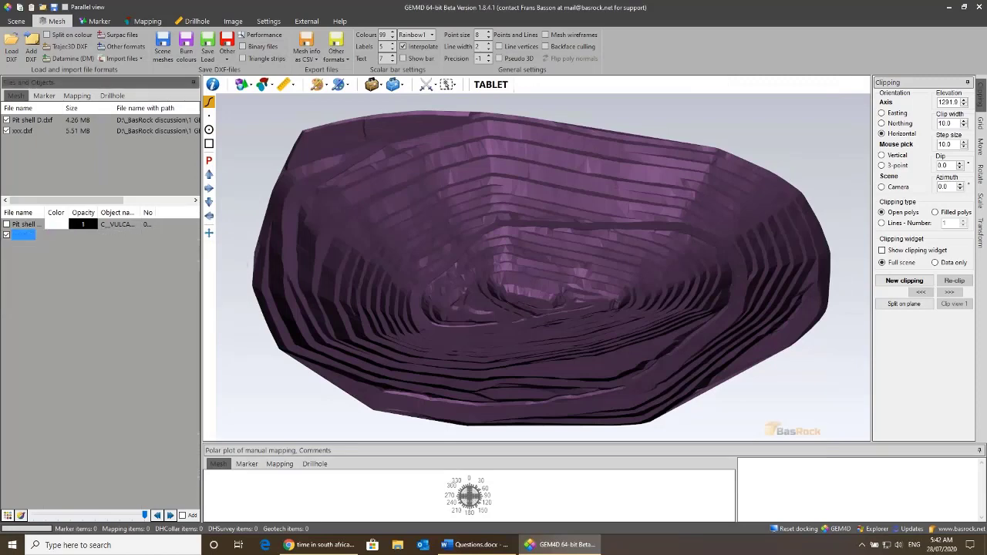
pyautogui.scroll(5, 470, 269)
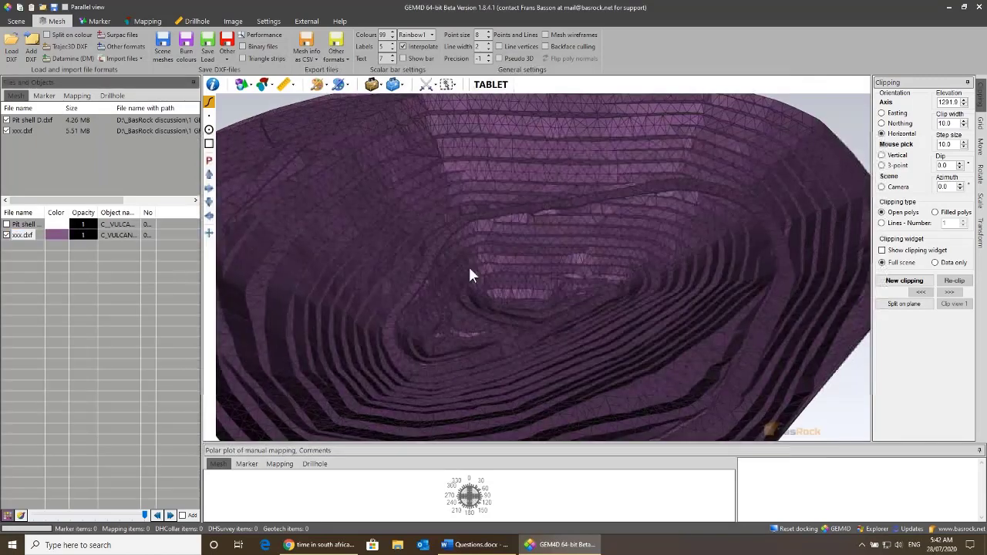
pyautogui.scroll(2, 472, 275)
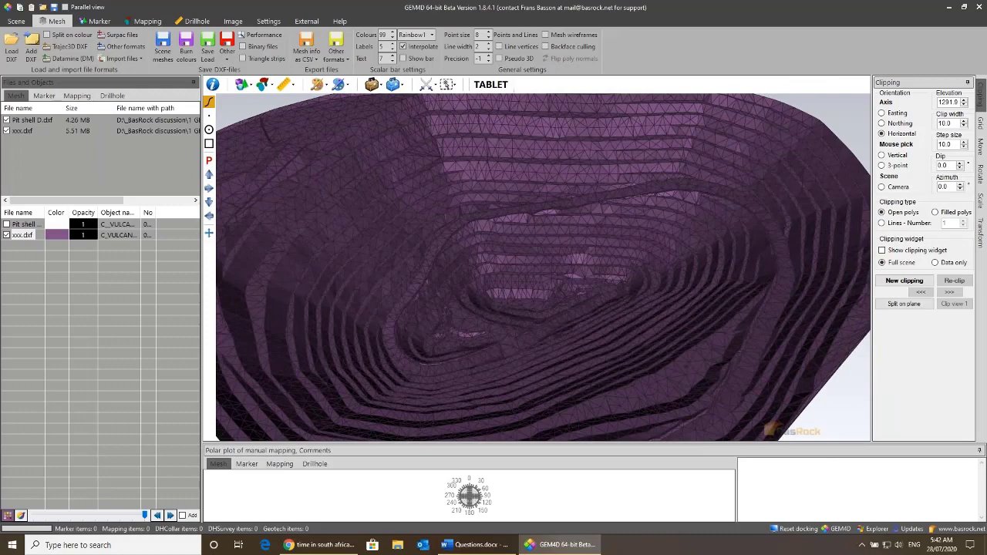
# Step: Show the original Pit shell D in place of xxx.dxf and inspect its triangle edges on the upper benches
pyautogui.moveTo(486, 285); pyautogui.dragTo(491, 308)
pyautogui.click(17, 233)
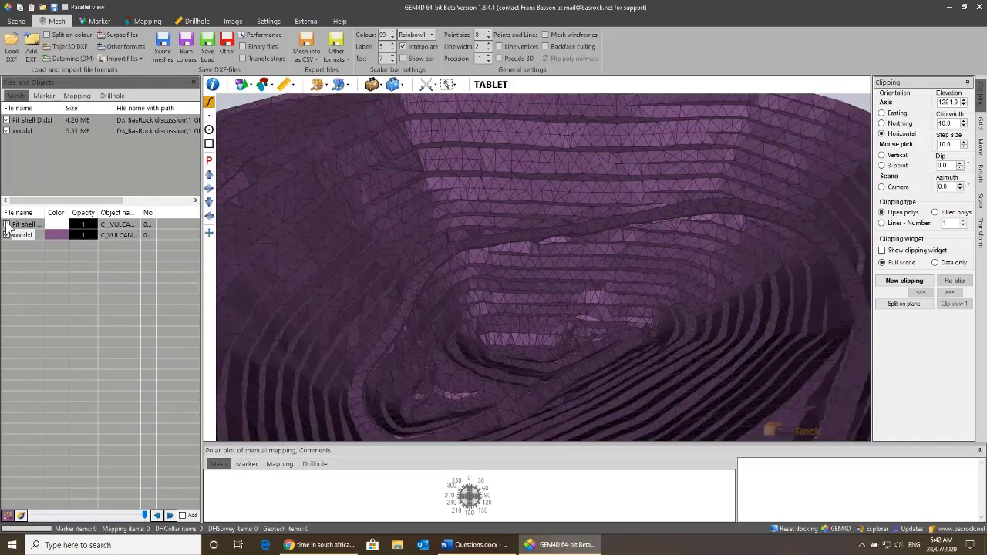
pyautogui.click(27, 224)
pyautogui.click(6, 234)
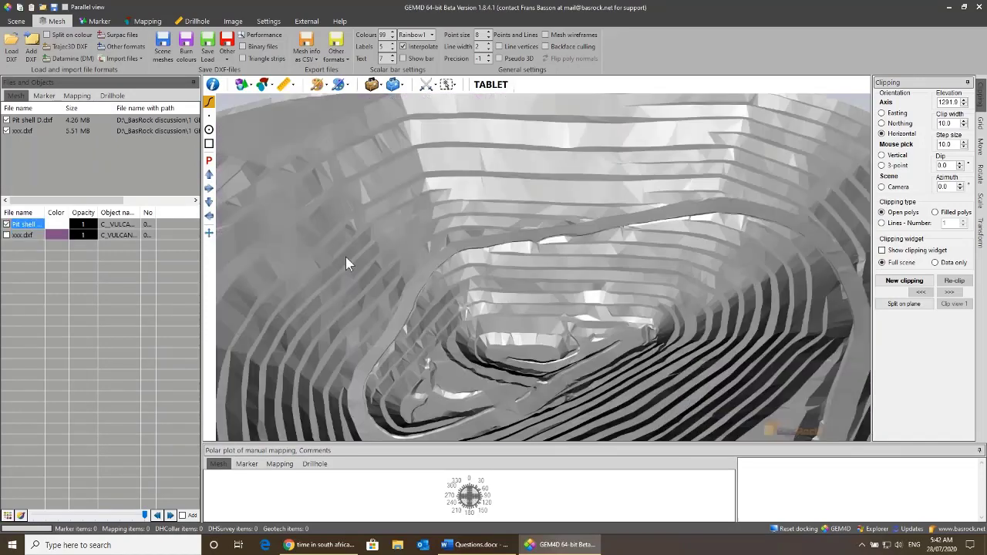
pyautogui.scroll(5, 570, 212)
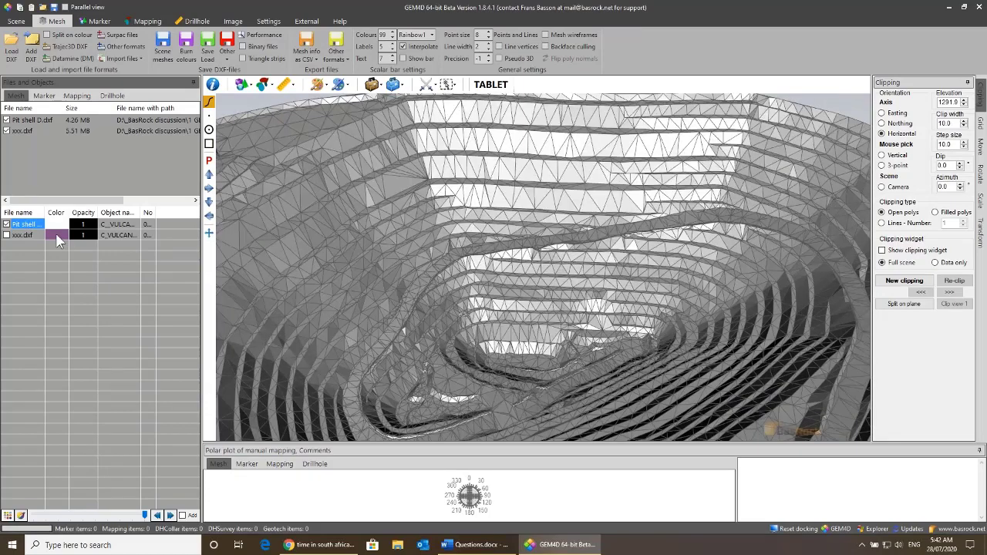
pyautogui.moveTo(569, 220); pyautogui.dragTo(497, 256)
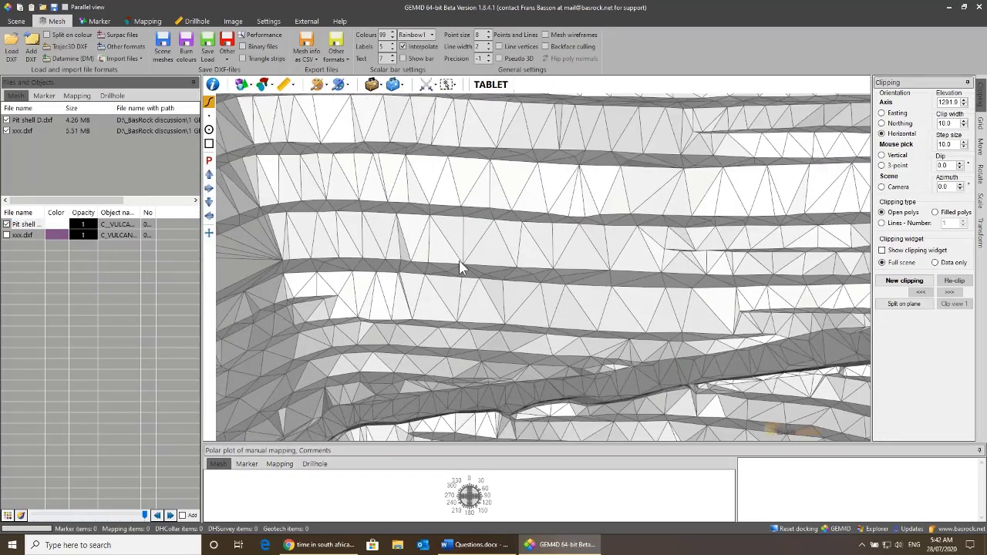
# Step: Switch back to the sub-divided xxx.dxf mesh and examine its triangle edges on the same benches for comparison
pyautogui.click(7, 235)
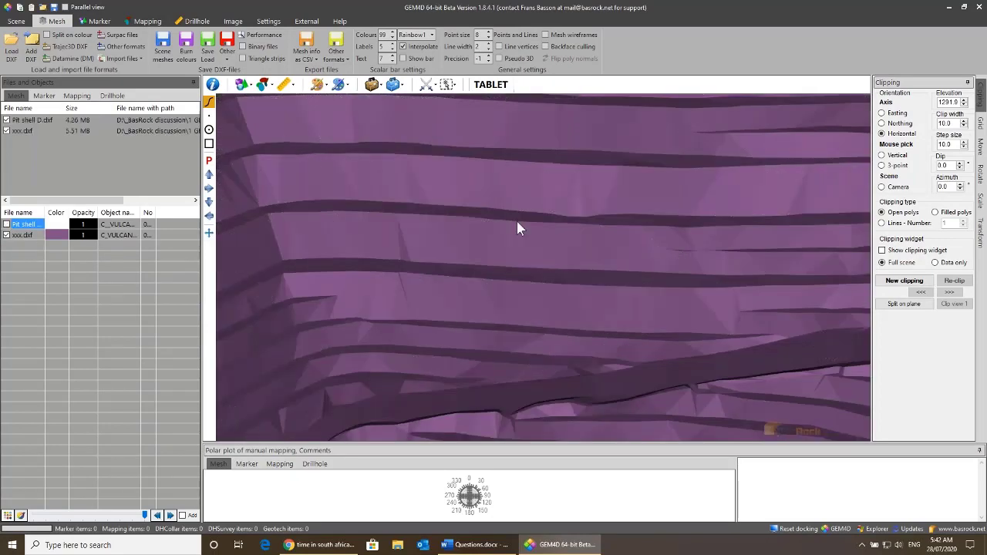
pyautogui.click(23, 235)
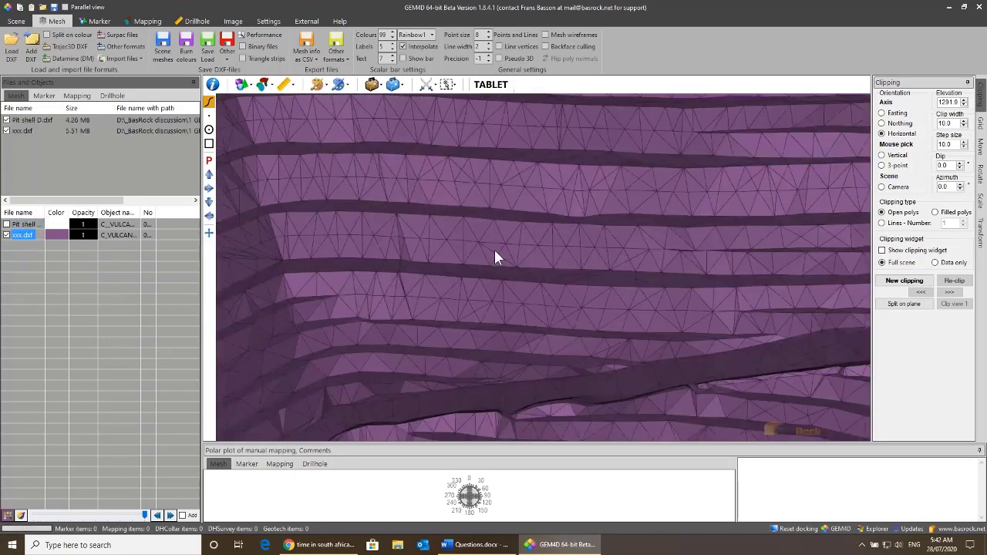
pyautogui.moveTo(494, 246); pyautogui.dragTo(494, 254)
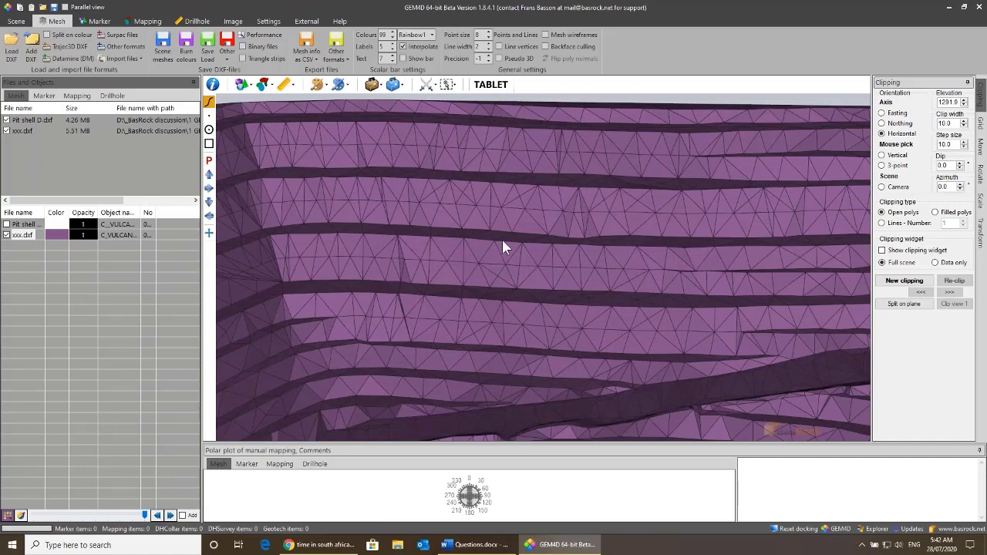
pyautogui.scroll(-10, 517, 235)
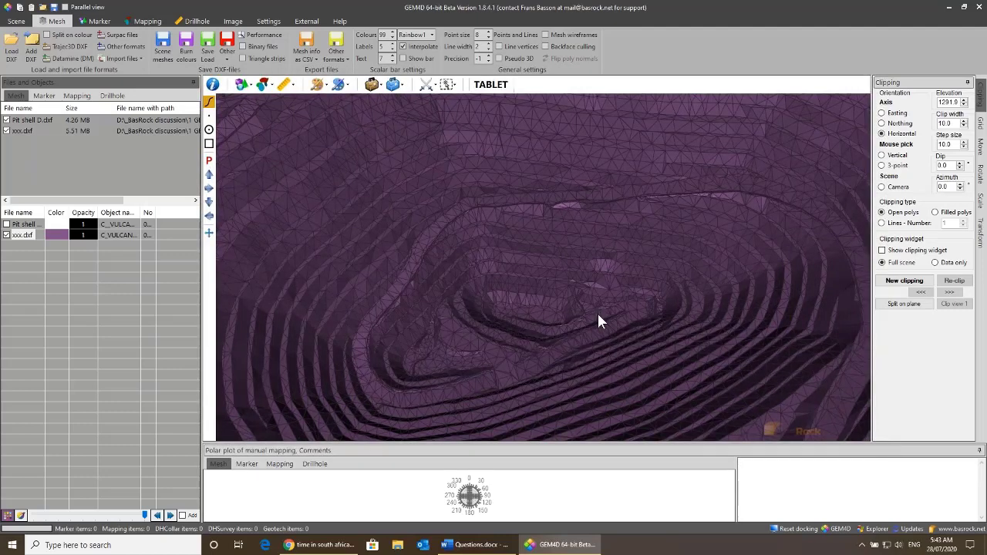
# Step: Remove the sub-divided xxx.dxf mesh from the scene and show the whole Pit shell D surface again
pyautogui.scroll(2, 596, 310)
pyautogui.rightClick(19, 234)
pyautogui.click(31, 248)
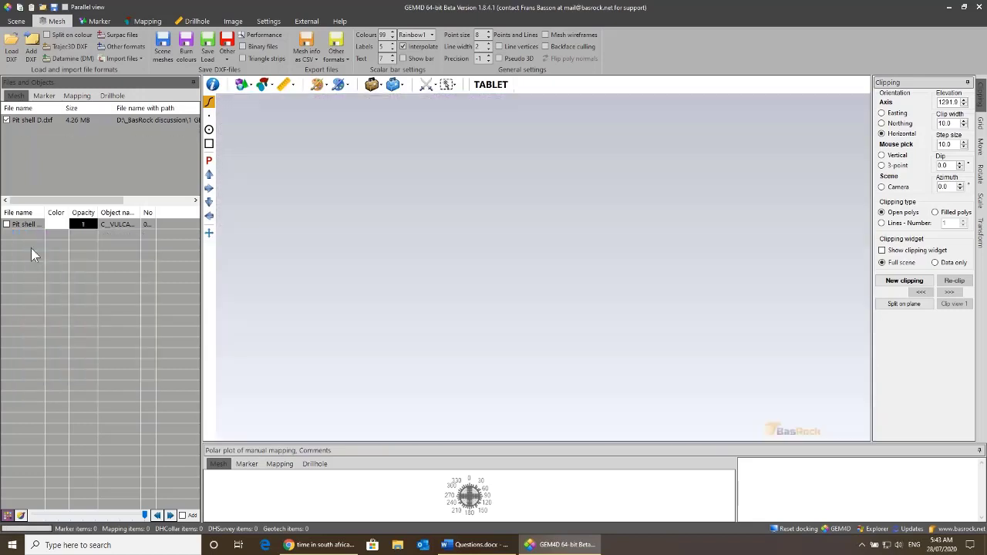
pyautogui.click(7, 224)
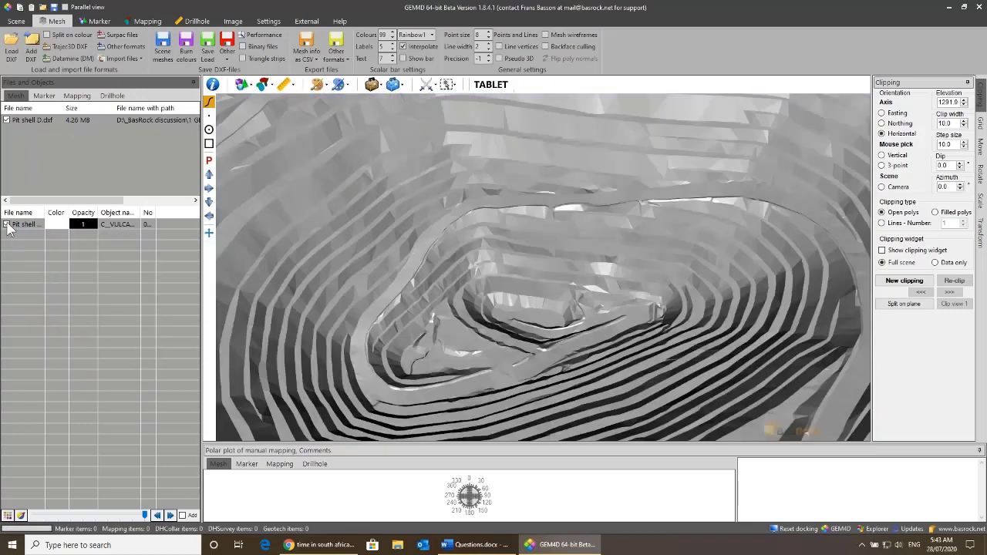
pyautogui.scroll(-3, 511, 327)
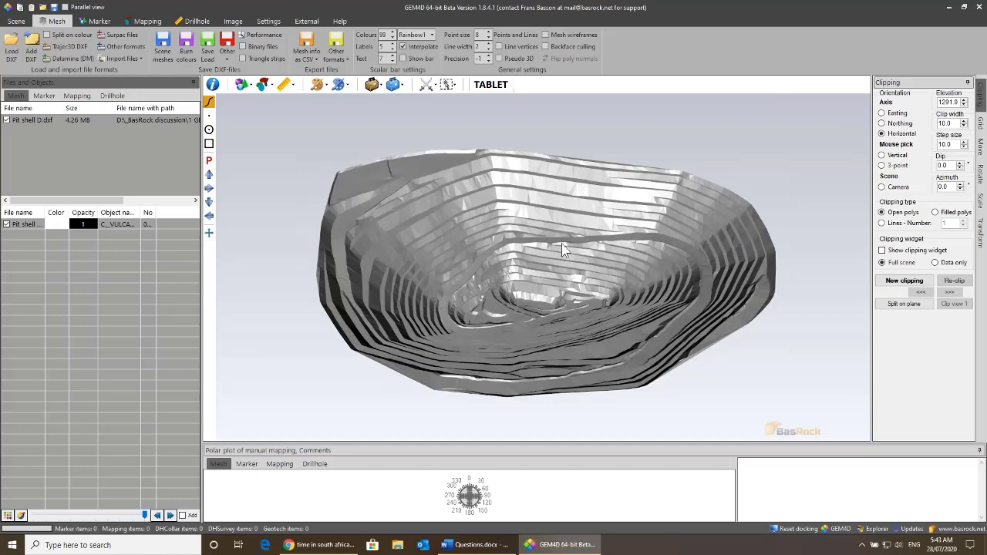
# Step: Extract both the boundaries and edges of the Pit shell D mesh with an edge extraction angle of 10
pyautogui.click(399, 87)
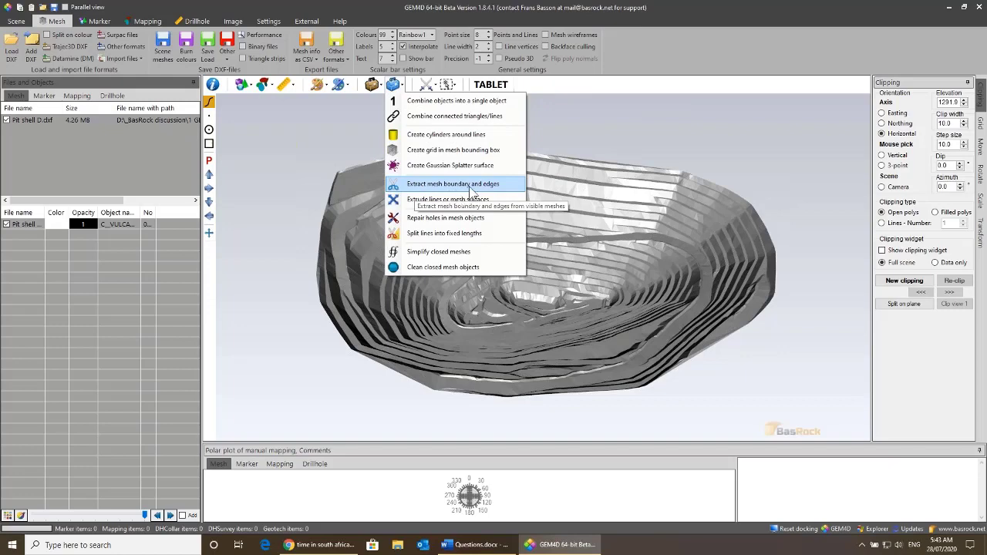
pyautogui.click(470, 185)
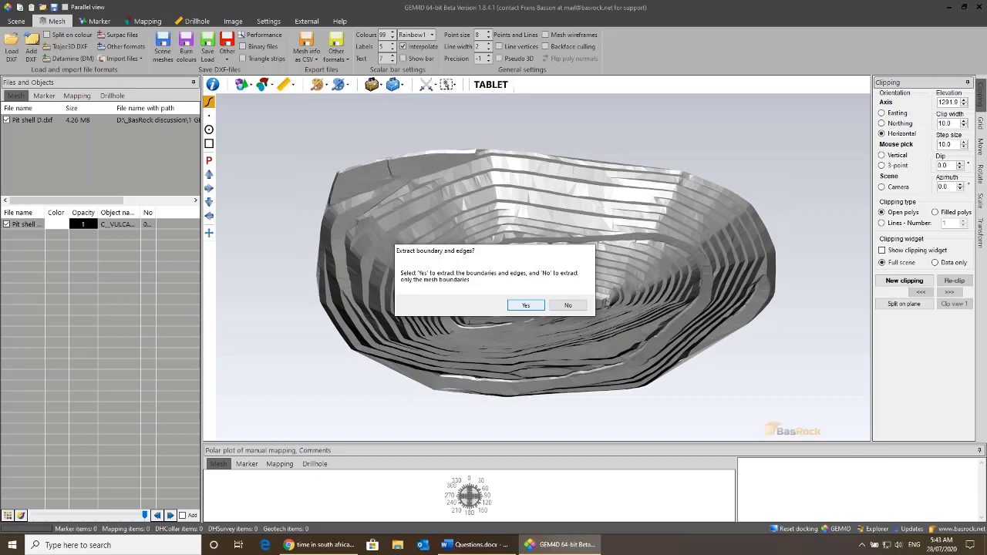
pyautogui.click(526, 305)
pyautogui.click(450, 286)
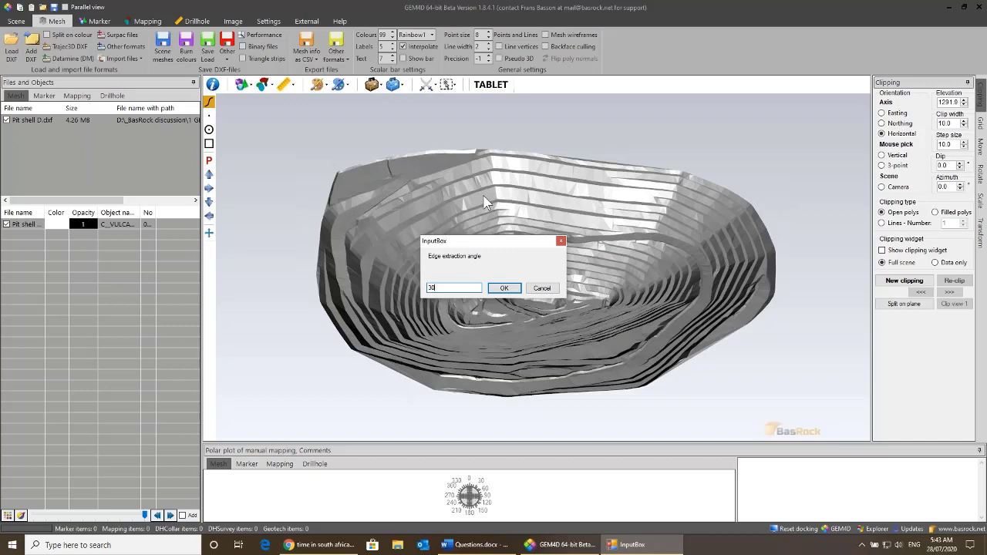
pyautogui.moveTo(459, 287); pyautogui.dragTo(401, 276)
pyautogui.write('10')
pyautogui.click(505, 289)
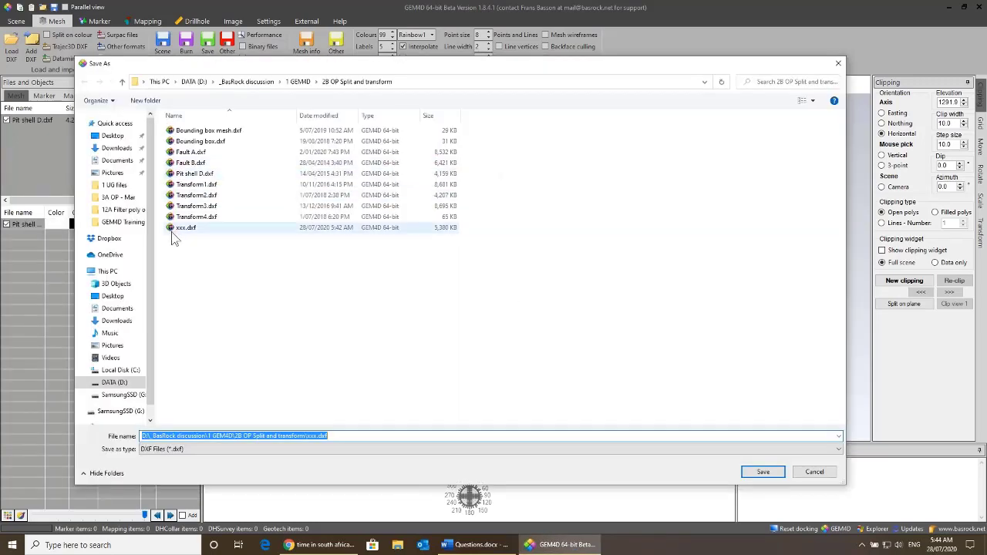
# Step: Save the extracted boundary and edge lines as xxx10 in the 2B OP Split and transform folder
pyautogui.click(177, 228)
pyautogui.doubleClick(172, 437)
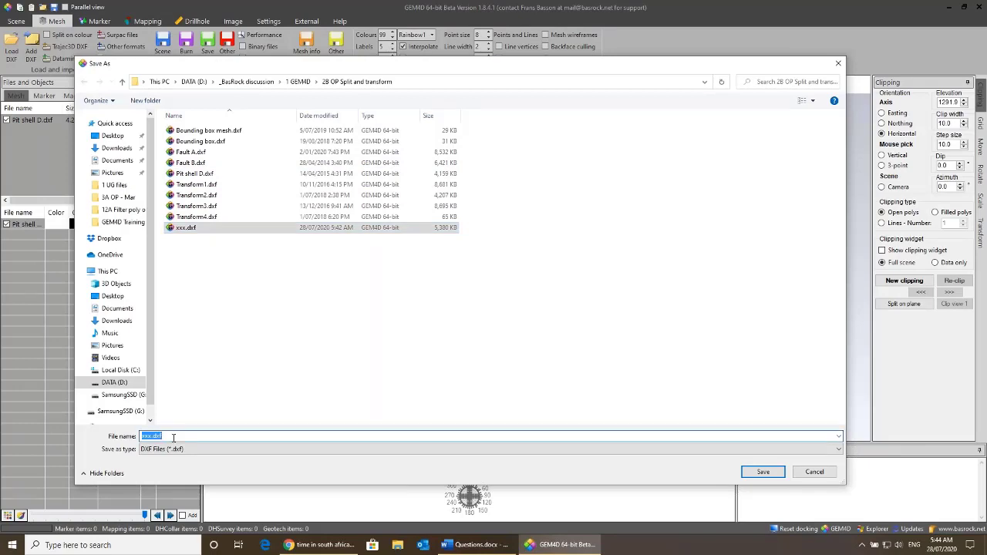
pyautogui.write('xxx10')
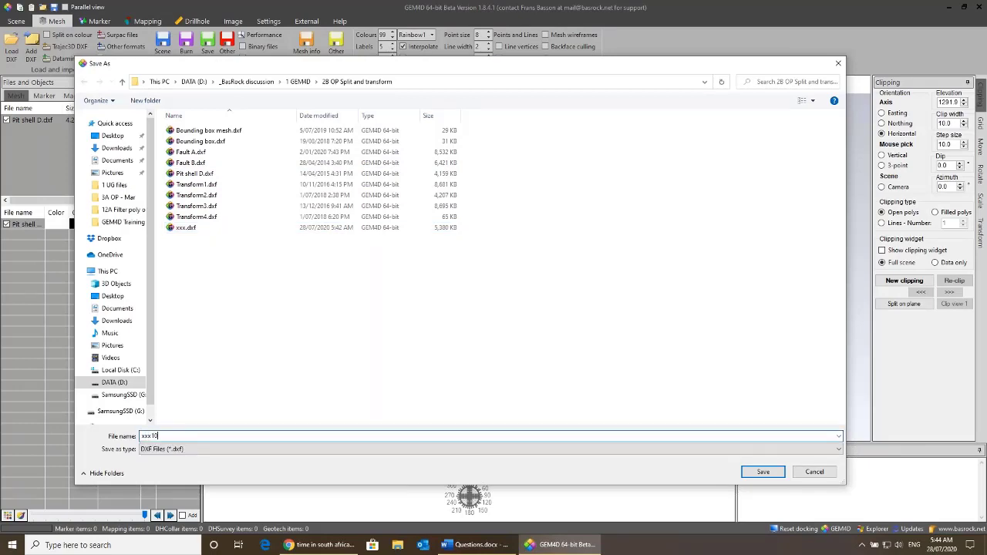
pyautogui.press('Return')
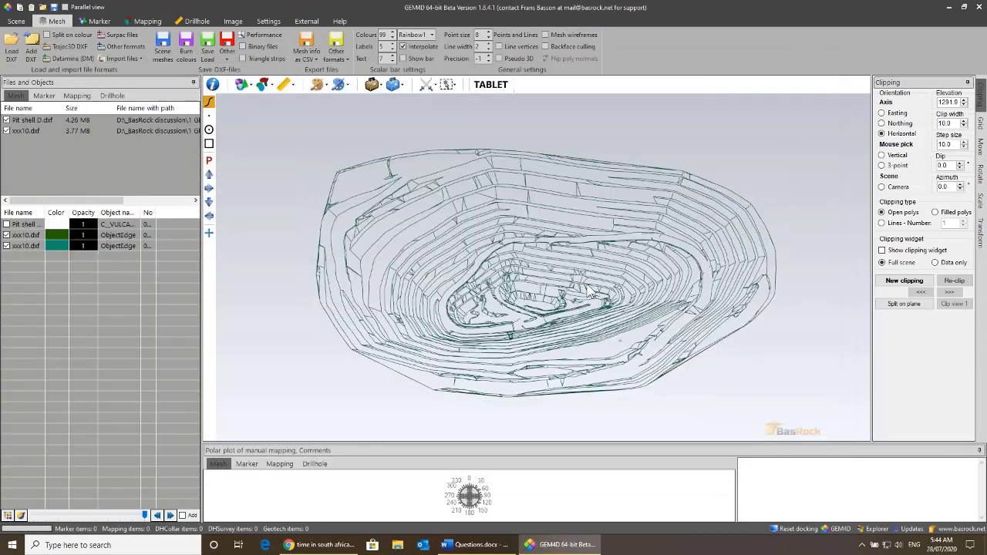
# Step: Inspect the extracted xxx10.dxf lines, then hide both line objects and show the Pit shell D surface again
pyautogui.moveTo(588, 290); pyautogui.dragTo(561, 302)
pyautogui.moveTo(563, 303); pyautogui.dragTo(575, 289, button='middle')
pyautogui.moveTo(575, 289)
pyautogui.mouseDown()
pyautogui.moveTo(565, 291)
pyautogui.moveTo(582, 286)
pyautogui.mouseUp()
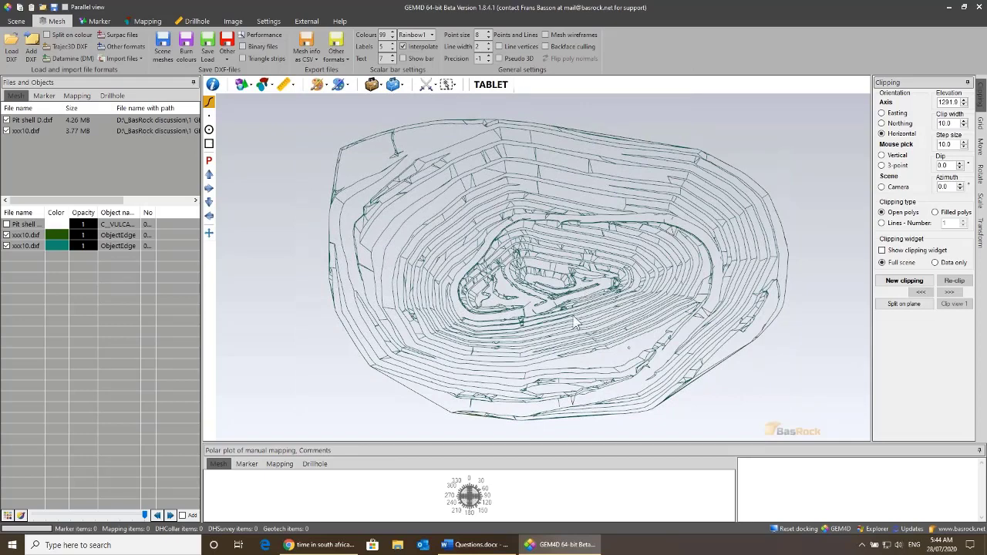
pyautogui.moveTo(574, 323); pyautogui.dragTo(425, 312)
pyautogui.click(8, 245)
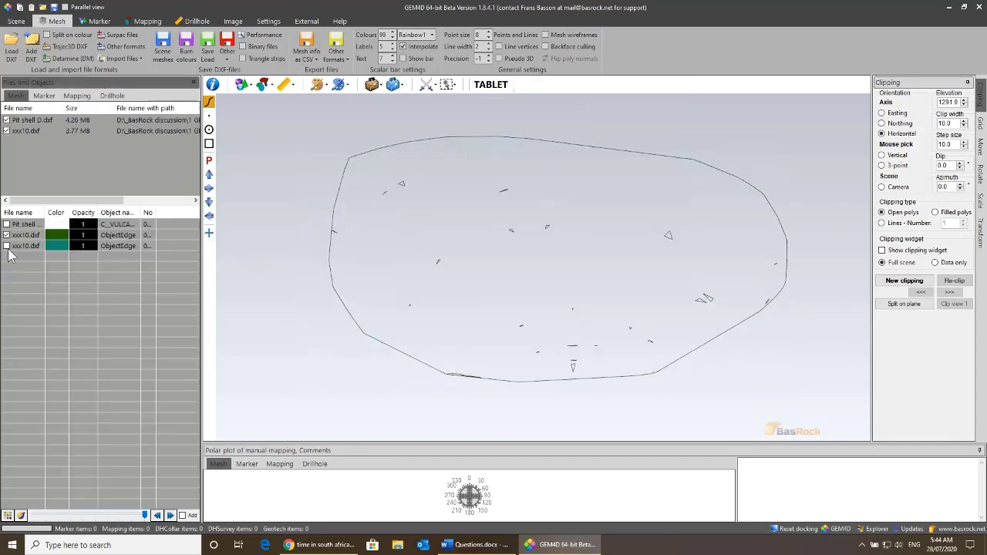
pyautogui.click(6, 235)
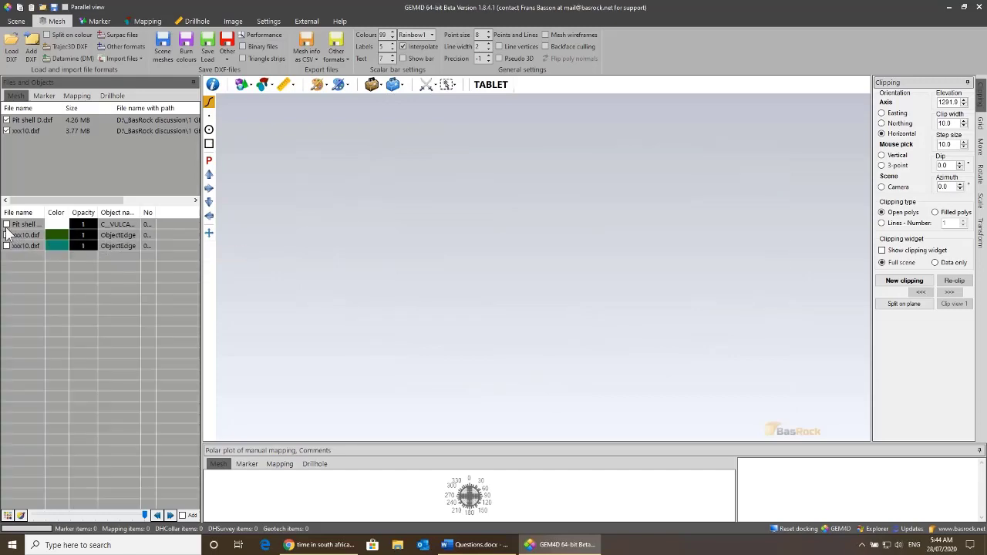
pyautogui.click(6, 224)
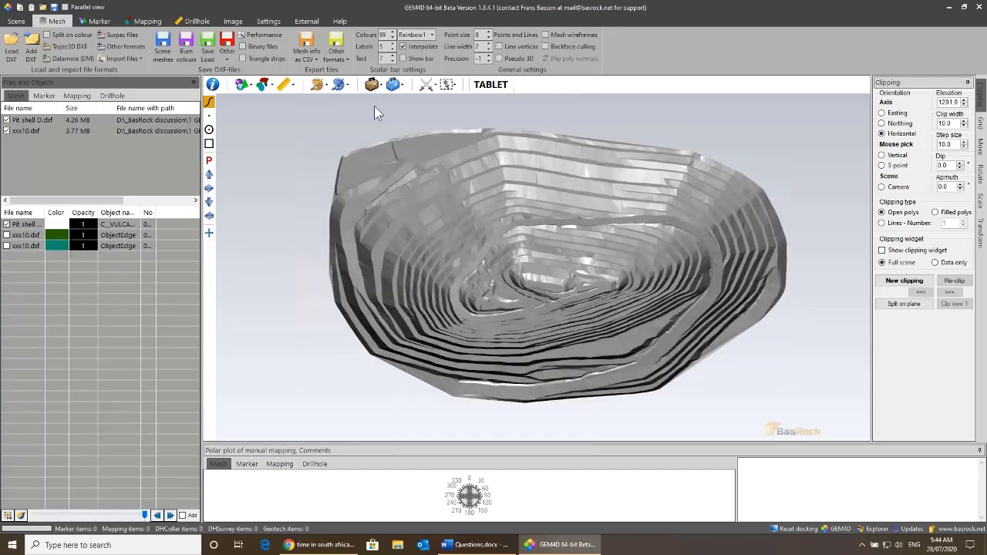
# Step: Extract both the boundaries and edges of the Pit shell D mesh with an edge extraction angle of 60
pyautogui.click(374, 85)
pyautogui.click(397, 131)
pyautogui.click(395, 86)
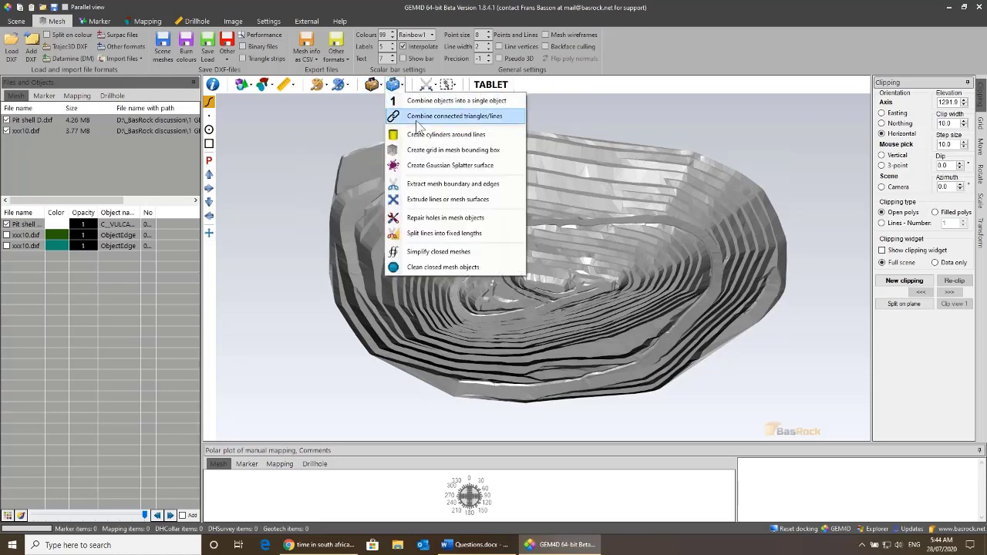
pyautogui.click(433, 186)
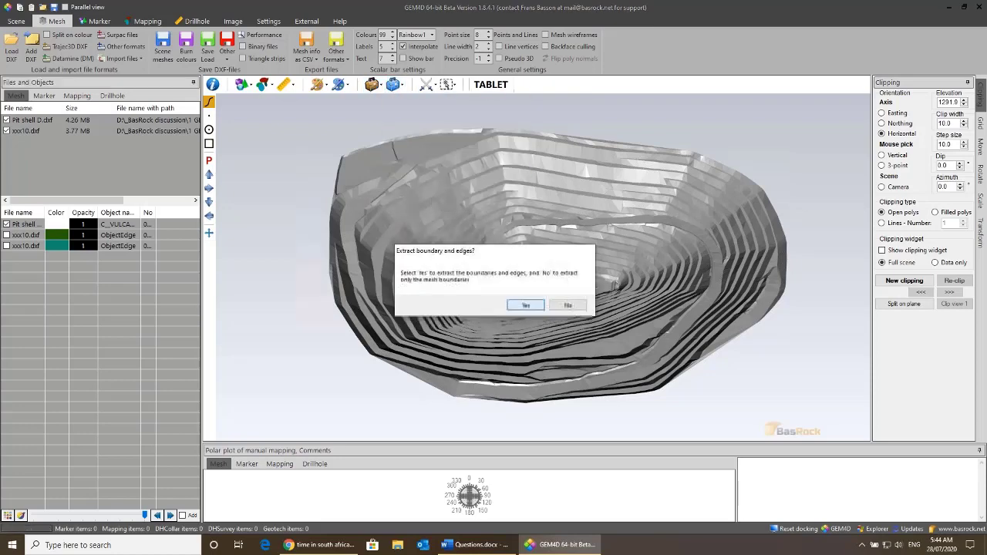
pyautogui.click(525, 311)
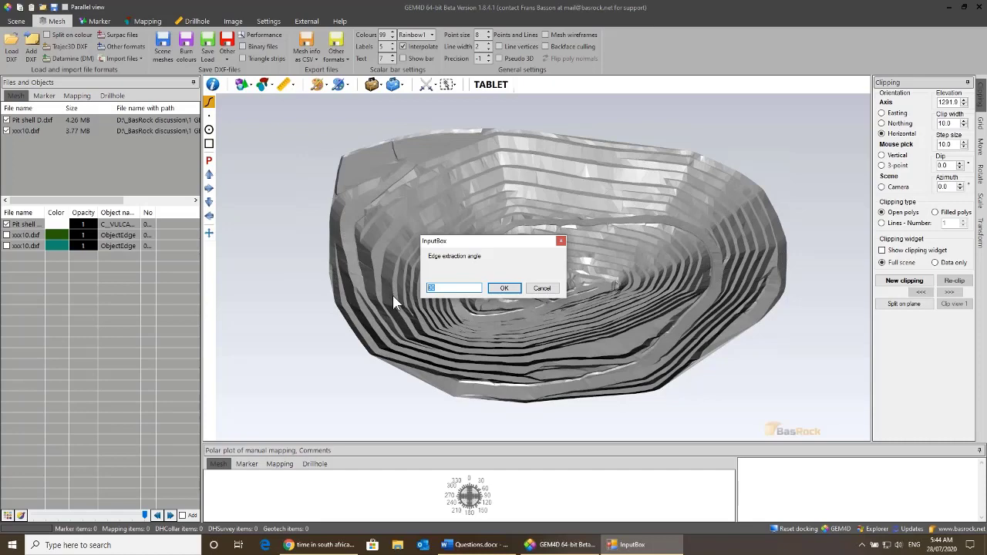
pyautogui.write('60')
pyautogui.click(504, 288)
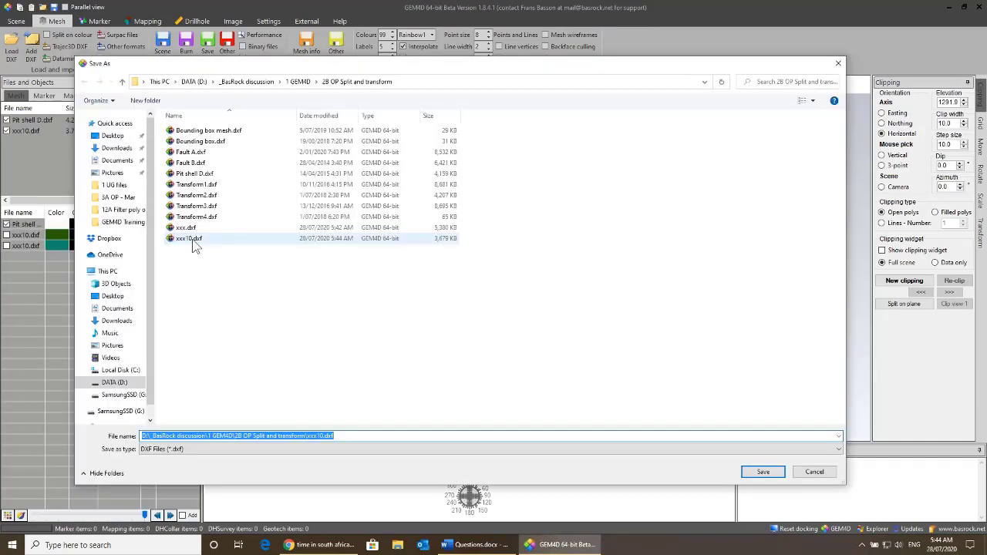
# Step: Save the newly extracted boundary and edge lines as xxx60.dxf in the 2B OP Split and transform folder
pyautogui.click(194, 239)
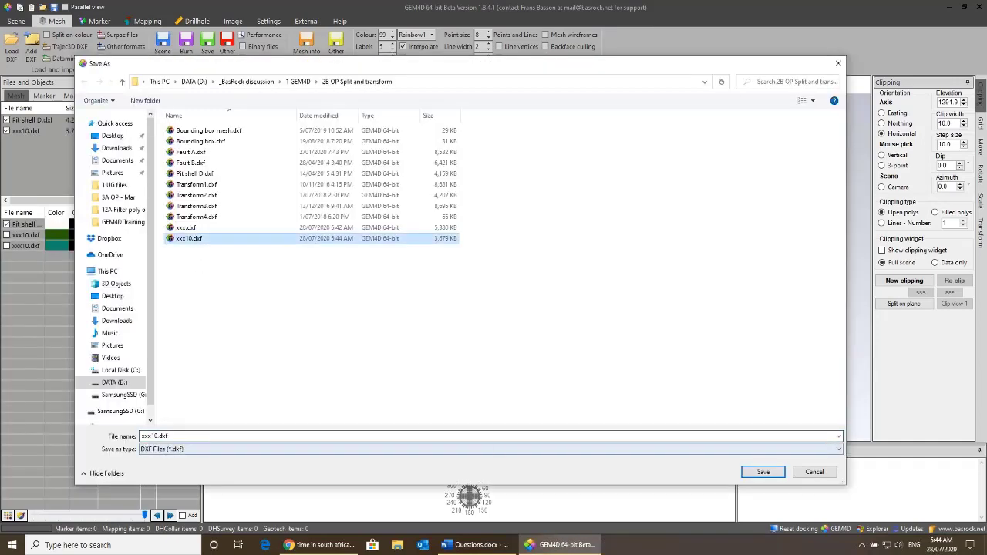
pyautogui.doubleClick(185, 434)
pyautogui.click(185, 434)
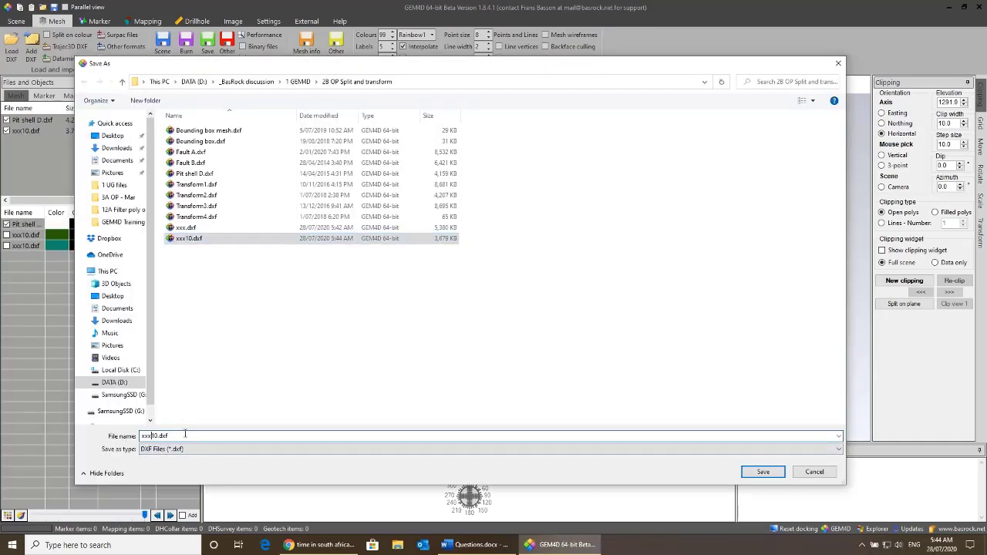
pyautogui.press('Left')
pyautogui.press('Left')
pyautogui.press('Left')
pyautogui.press('Left')
pyautogui.press('Left')
pyautogui.press('BackSpace')
pyautogui.write('6')
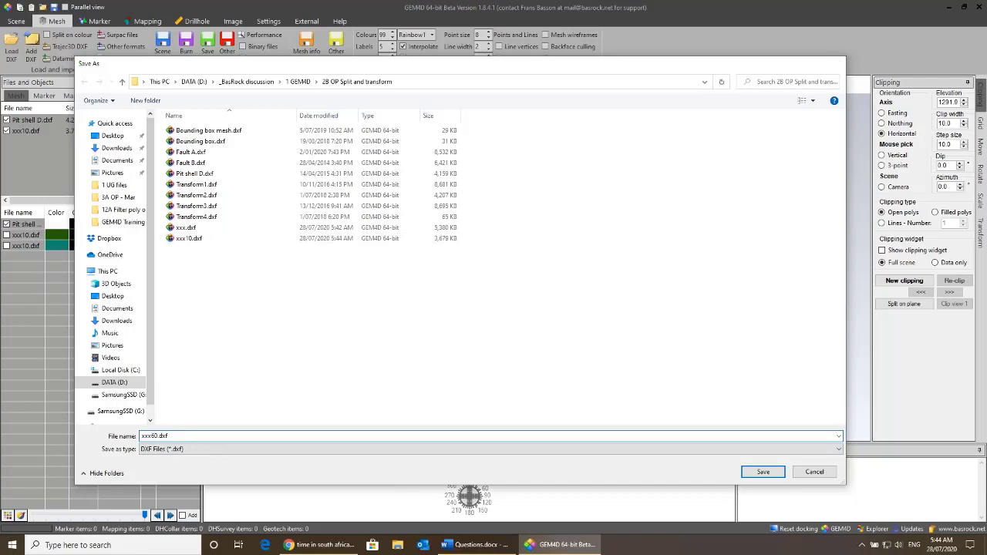
pyautogui.press('Return')
# Step: Inspect the extracted xxx60.dxf lines, then hide both of them and show the Pit shell D surface again
pyautogui.moveTo(399, 357); pyautogui.dragTo(493, 298)
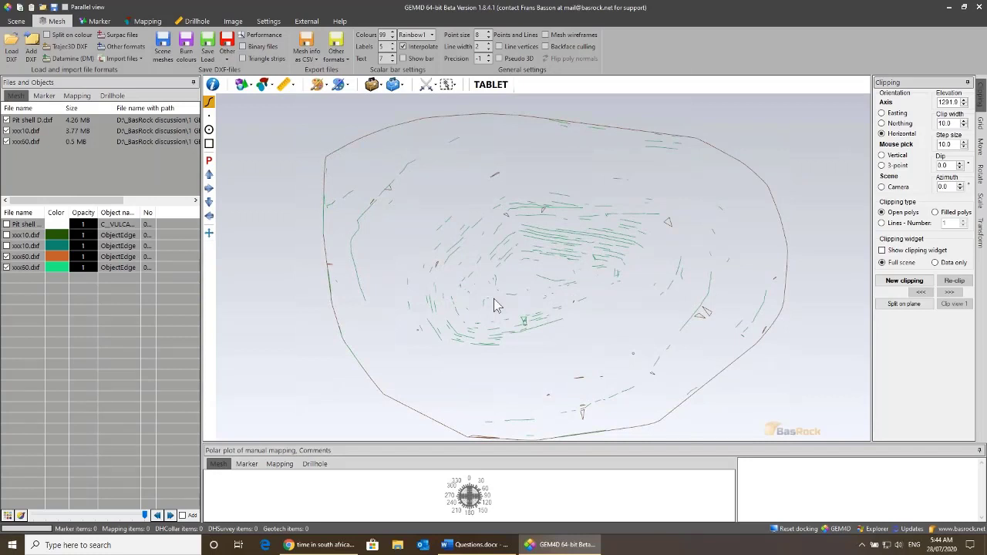
pyautogui.click(6, 266)
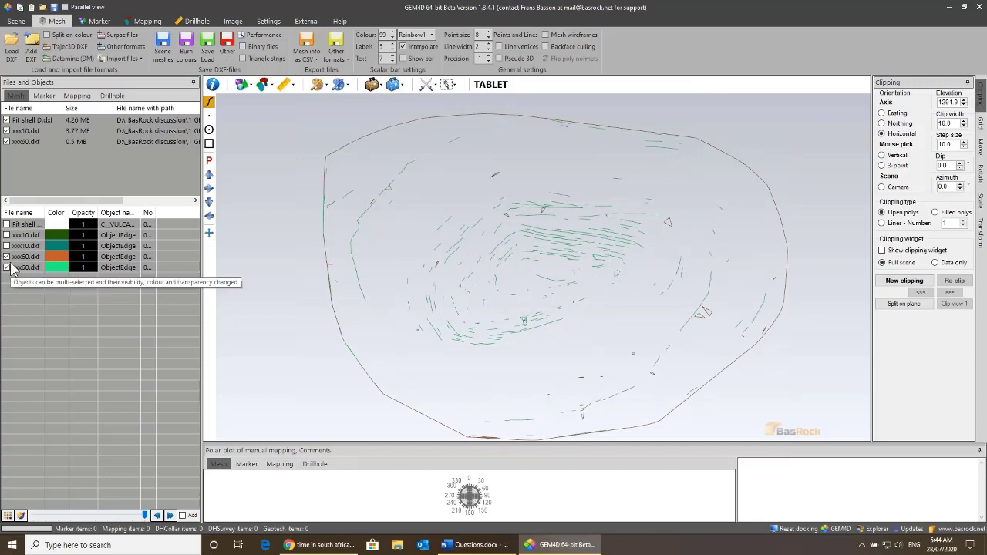
pyautogui.click(6, 256)
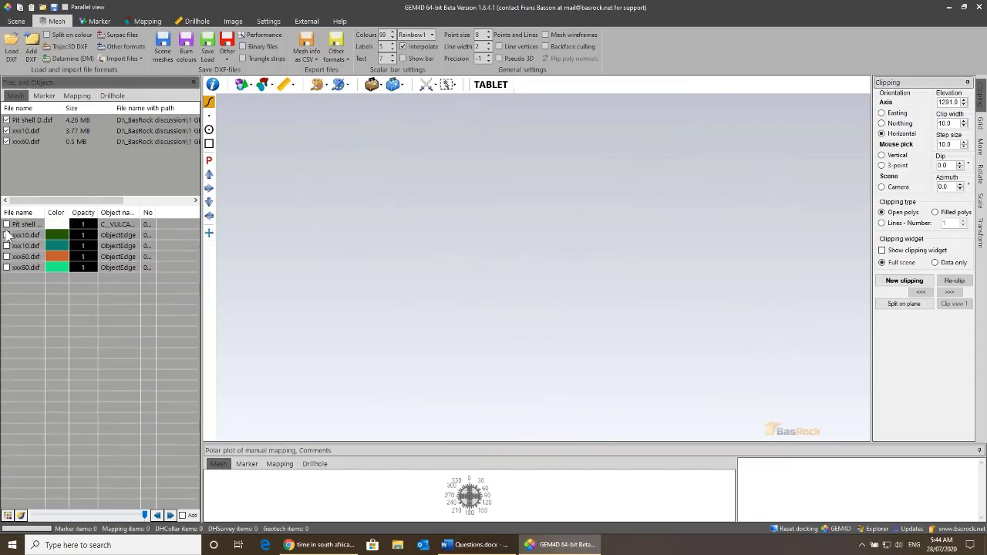
pyautogui.click(7, 225)
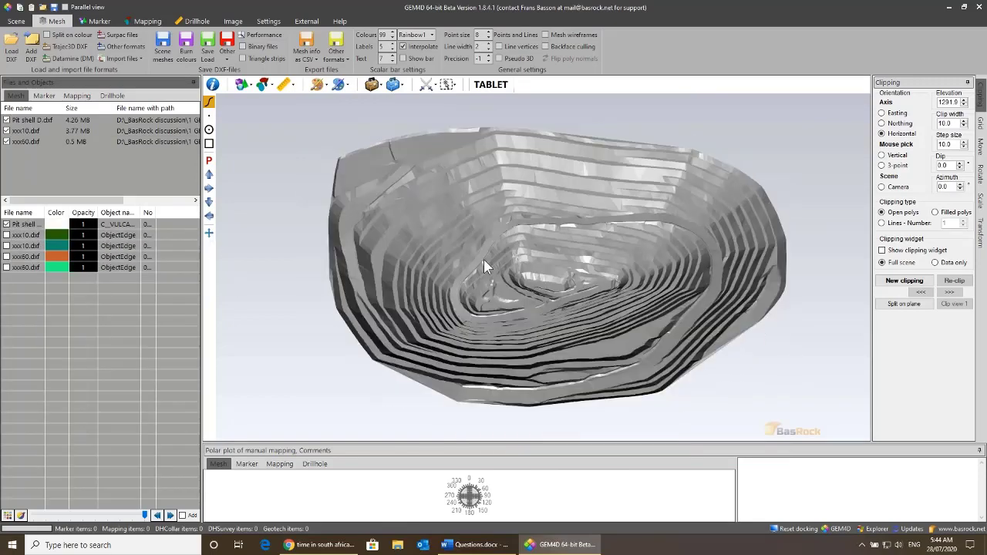
# Step: Extract both the boundaries and edges of the Pit shell D mesh and save the lines as ccc30.dxf
pyautogui.click(398, 87)
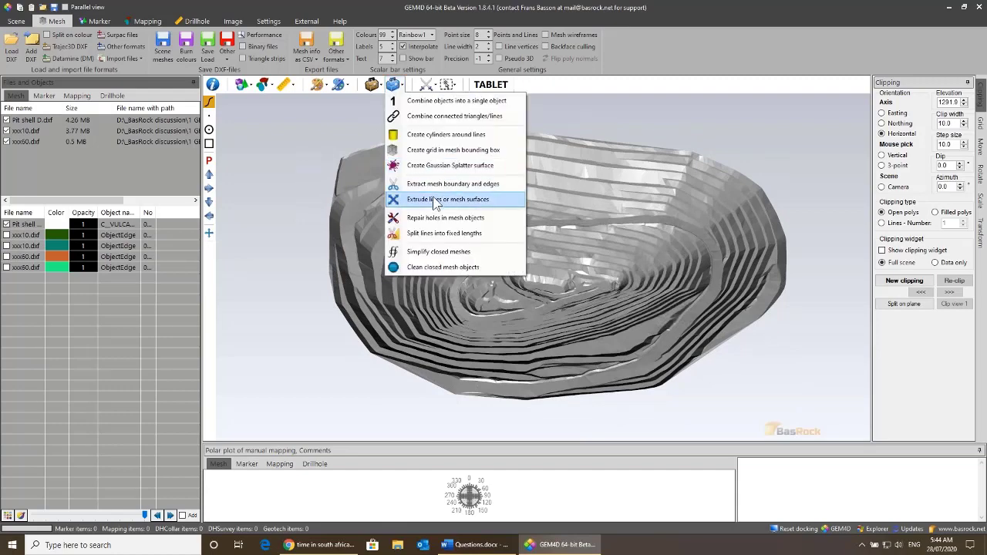
pyautogui.click(437, 186)
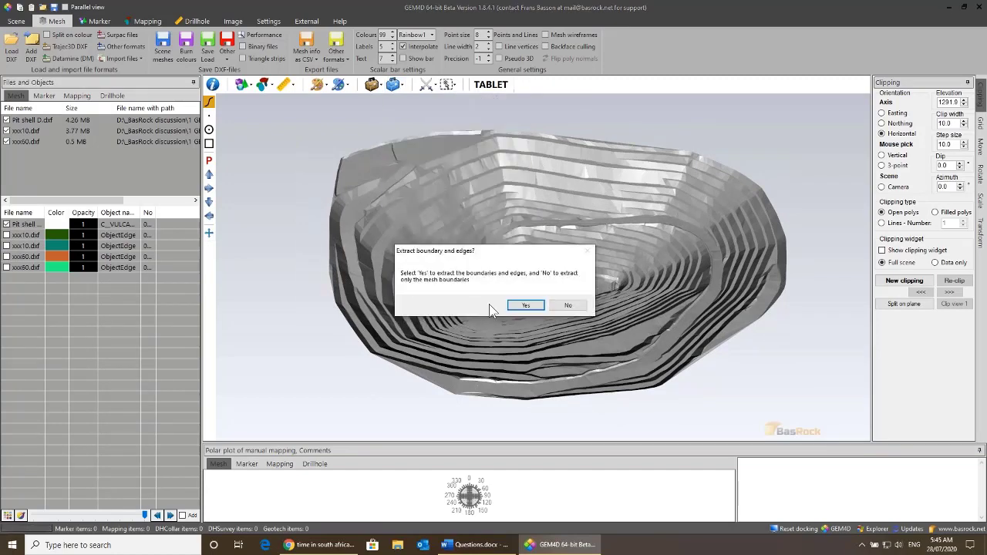
pyautogui.click(522, 306)
pyautogui.click(509, 289)
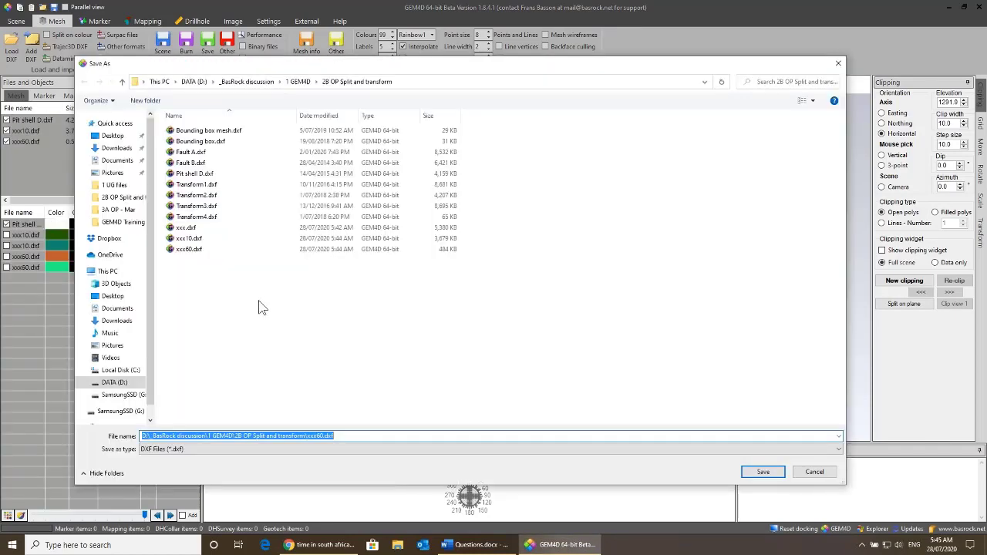
pyautogui.write('ccc30')
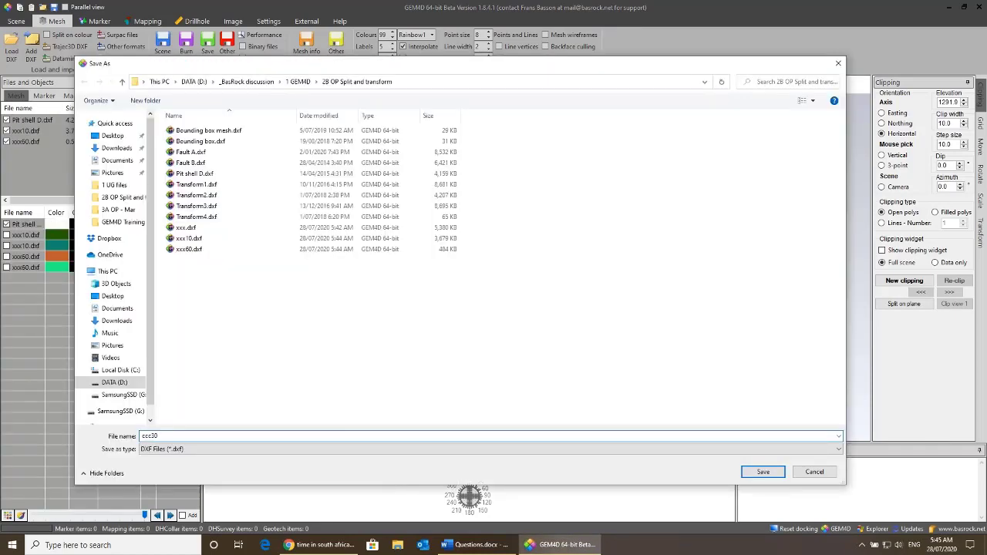
pyautogui.press('Return')
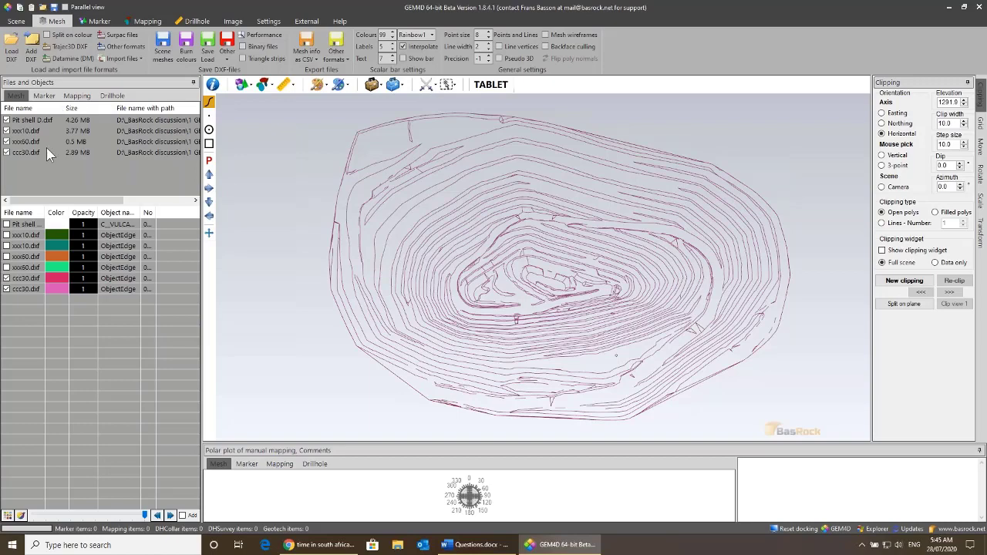
# Step: Remove the Pit shell D.dxf, xxx10.dxf and xxx60.dxf files from the project, keeping only ccc30.dxf
pyautogui.moveTo(33, 143); pyautogui.dragTo(35, 121)
pyautogui.rightClick(36, 121)
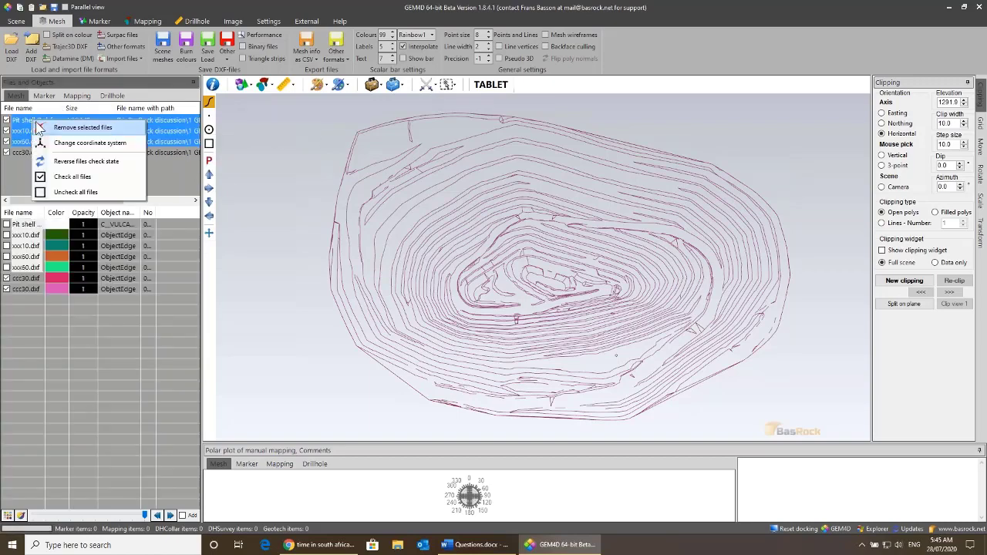
pyautogui.click(46, 125)
# Step: Turn on the display of line vertices for the ccc30.dxf lines and inspect their spacing
pyautogui.moveTo(495, 244); pyautogui.dragTo(523, 234)
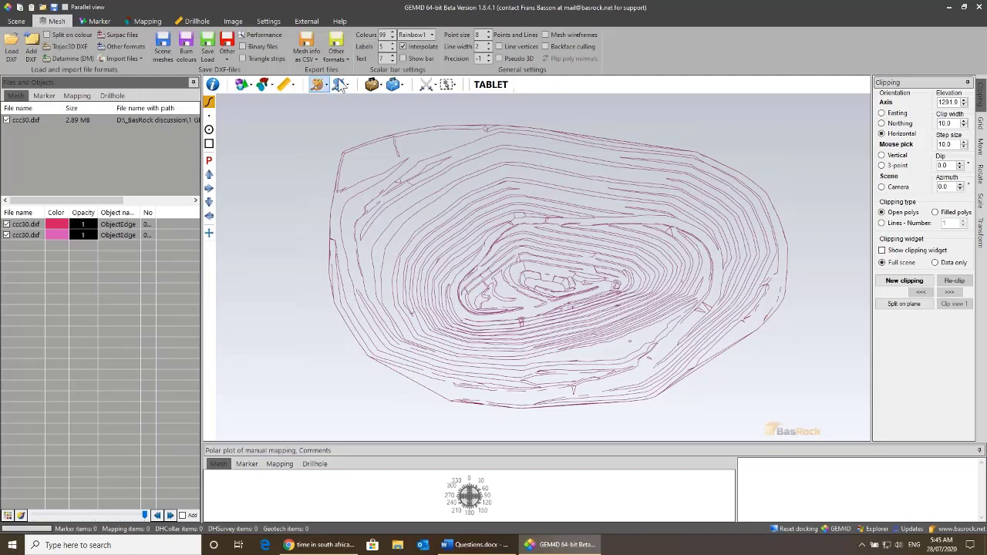
pyautogui.click(512, 46)
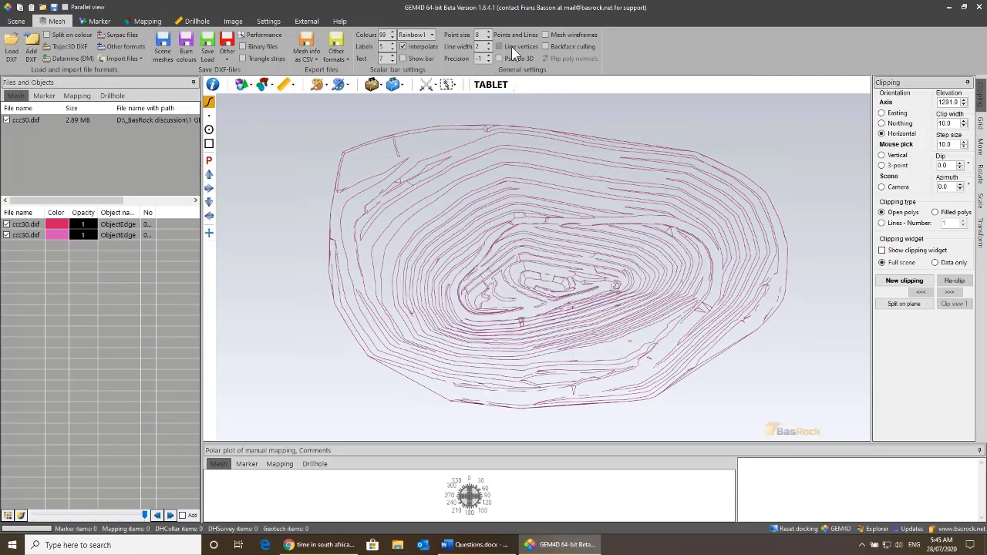
pyautogui.moveTo(580, 267); pyautogui.dragTo(461, 202)
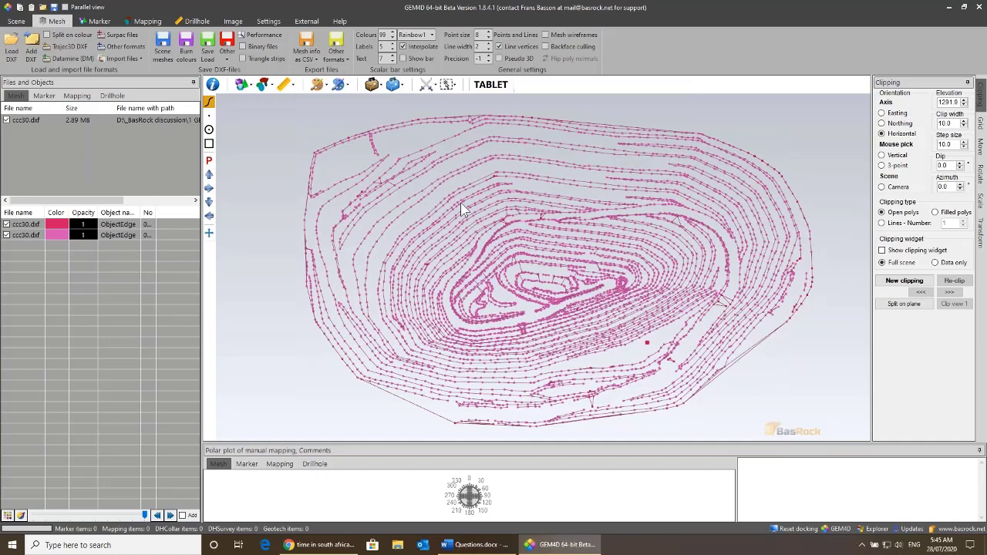
# Step: Split the ccc30.dxf lines into fixed lengths with a spline stiffness of 10 and save the result as yyy.dxf
pyautogui.click(394, 84)
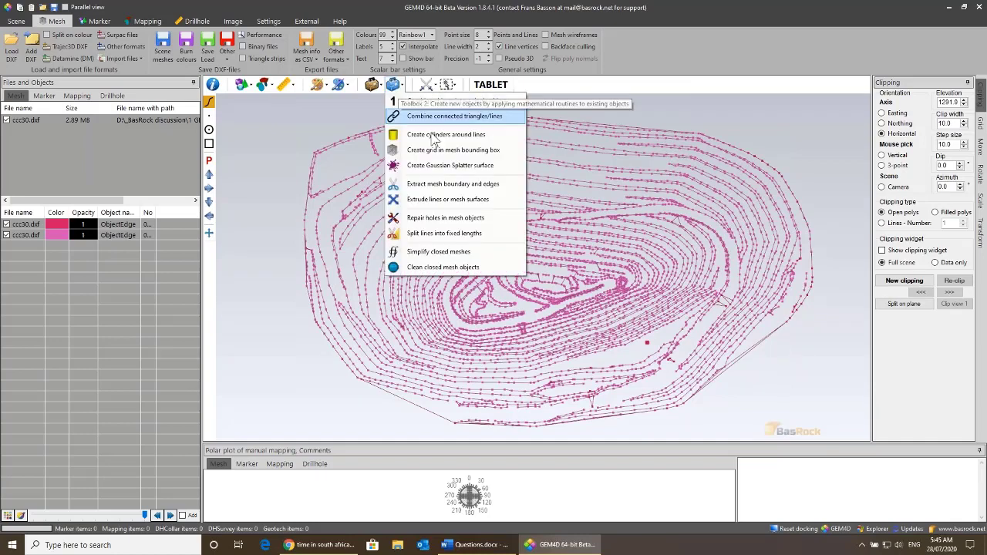
pyautogui.click(420, 234)
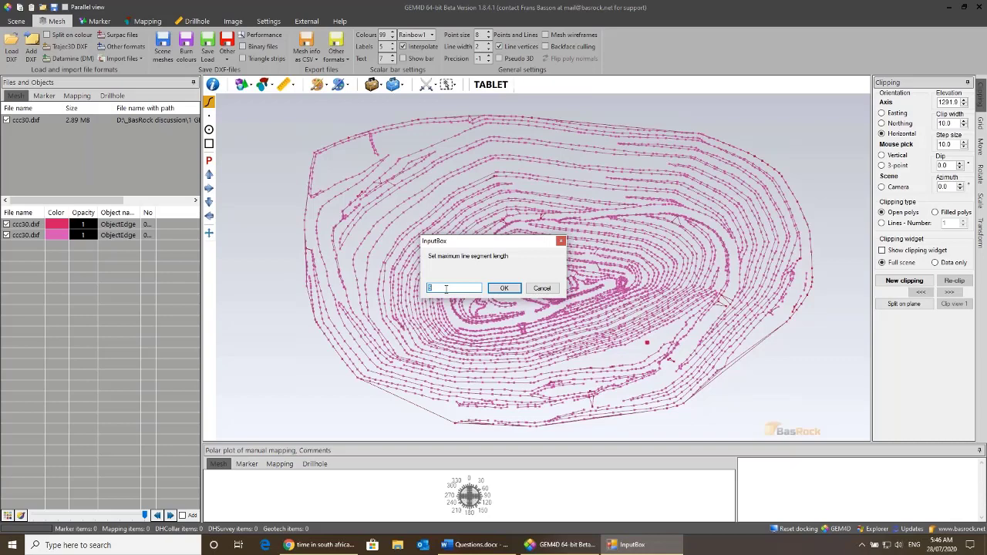
pyautogui.click(504, 289)
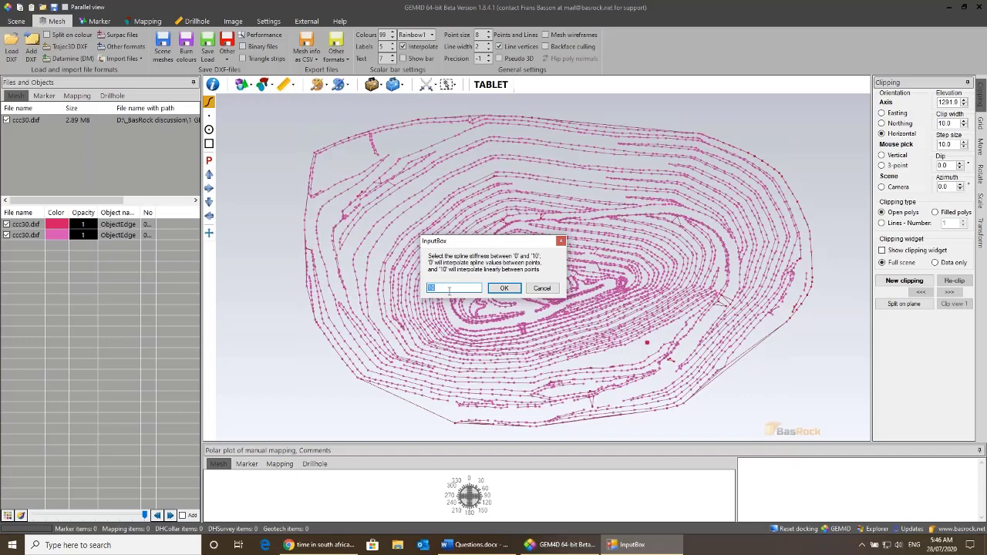
pyautogui.click(505, 290)
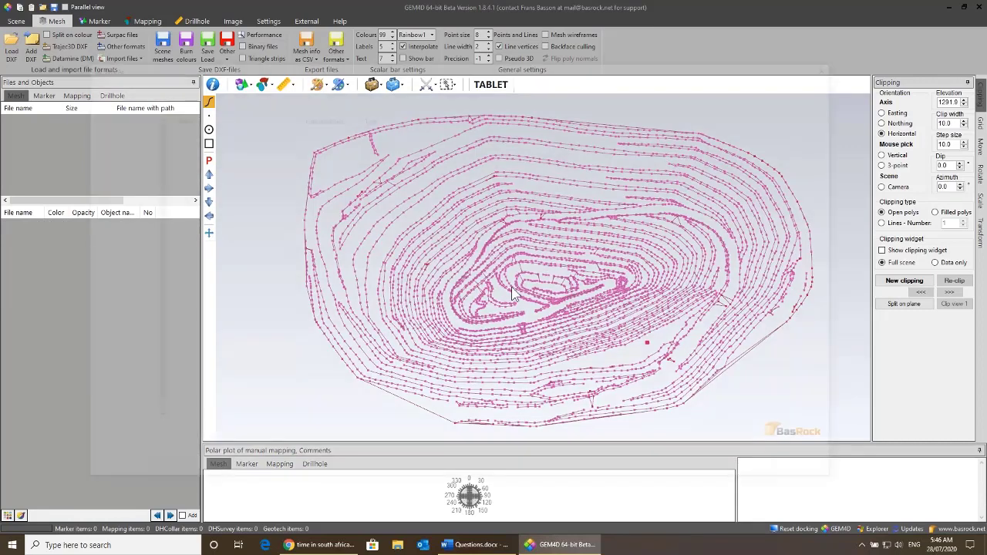
pyautogui.write('yyy')
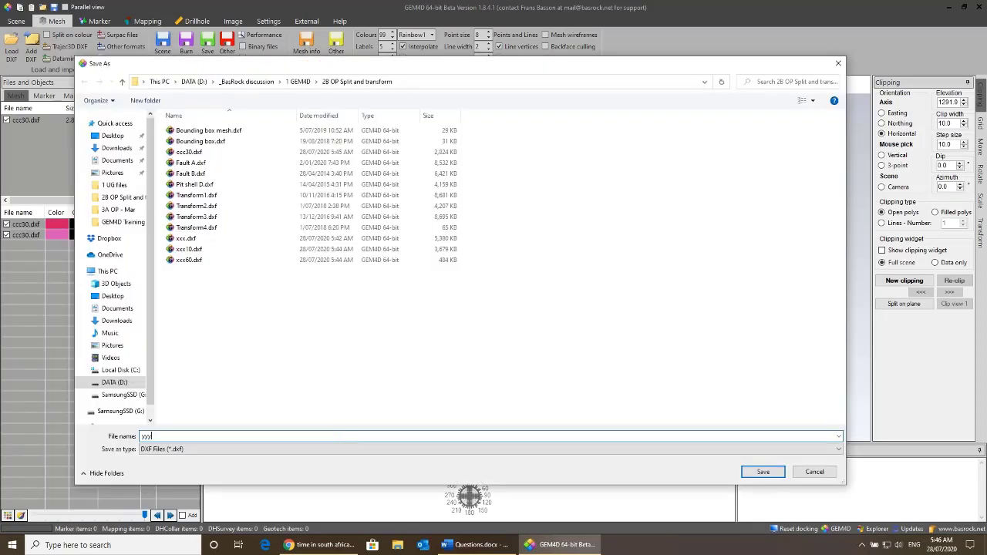
pyautogui.press('Return')
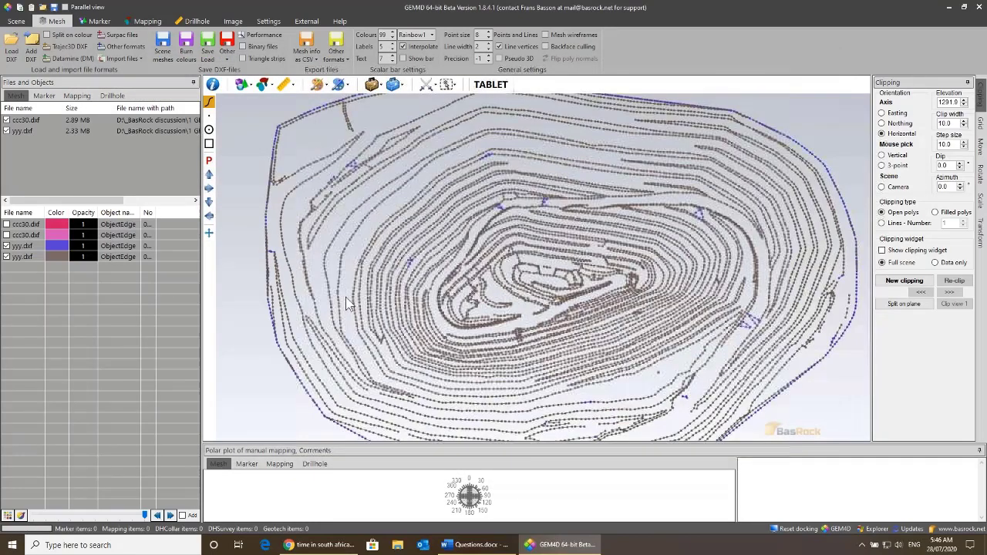
# Step: Compare the original ccc30.dxf boundary and edge lines with the split yyy.dxf lines by toggling their visibility
pyautogui.click(7, 246)
pyautogui.click(6, 257)
pyautogui.click(7, 224)
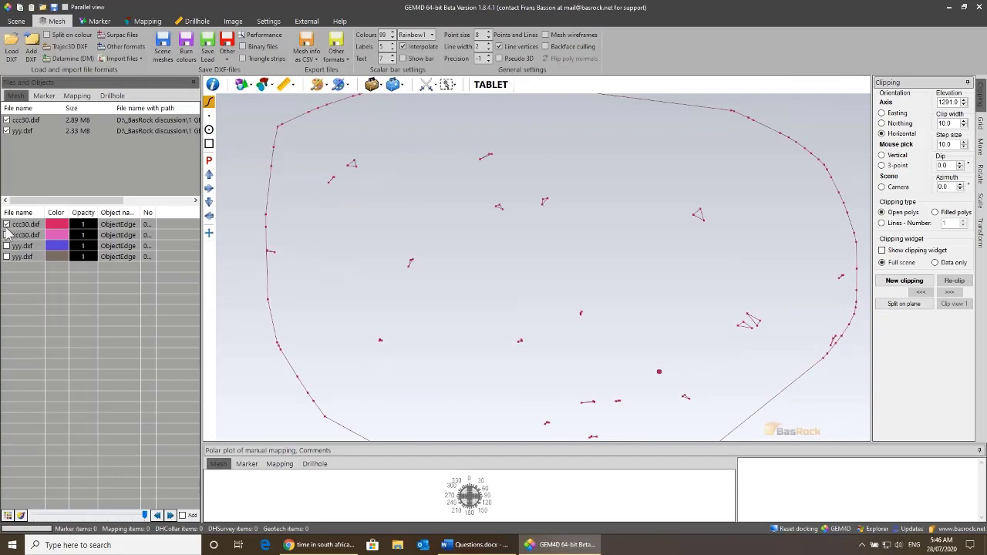
pyautogui.click(7, 225)
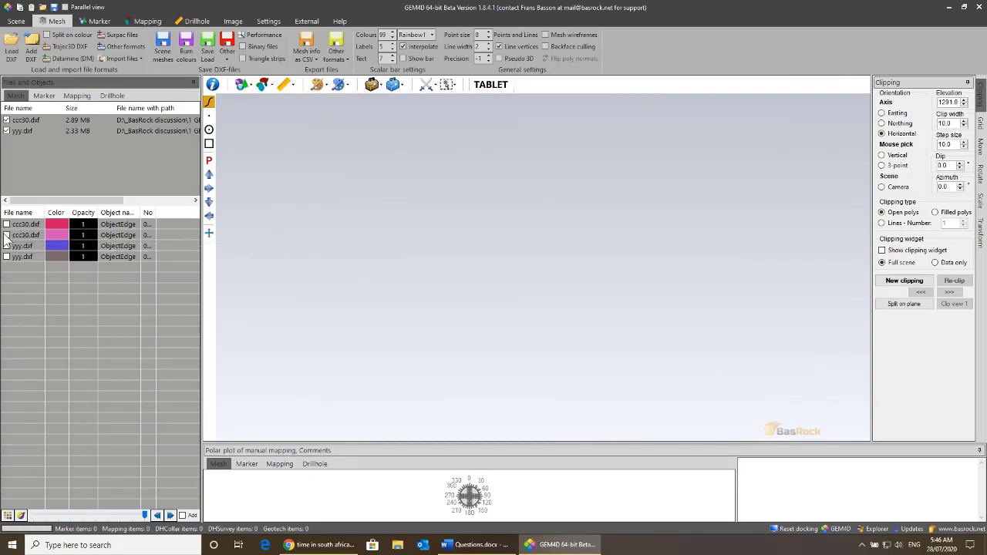
pyautogui.click(7, 235)
pyautogui.moveTo(491, 273); pyautogui.dragTo(518, 266)
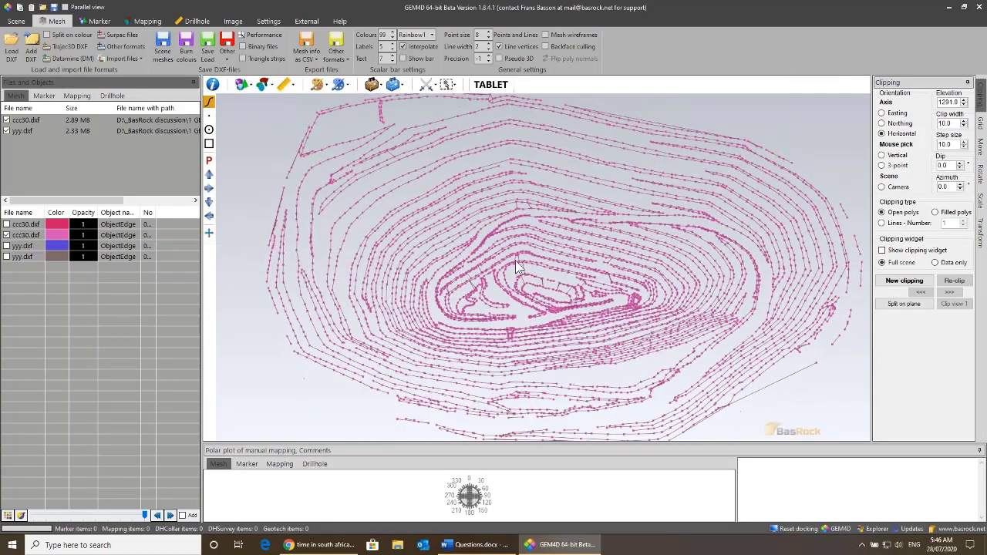
pyautogui.click(6, 246)
pyautogui.click(7, 257)
# Step: Remove the boundary line objects of ccc30.dxf and yyy.dxf, keeping one edge object from each file
pyautogui.rightClick(15, 246)
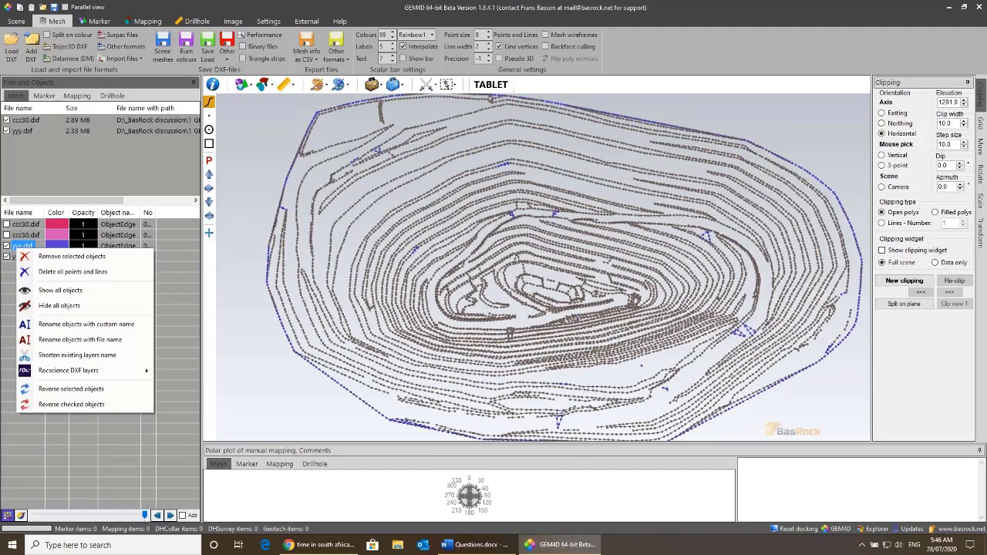
pyautogui.click(31, 250)
pyautogui.rightClick(30, 243)
pyautogui.click(38, 234)
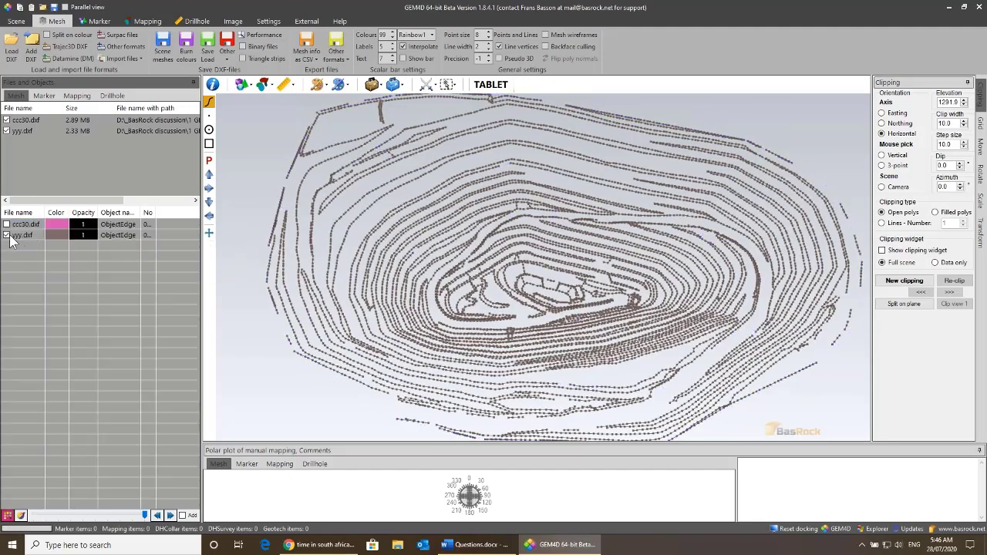
# Step: Inspect the split yyy.dxf edge lines, then hide them and show the original ccc30.dxf edge lines
pyautogui.moveTo(458, 221); pyautogui.dragTo(490, 266)
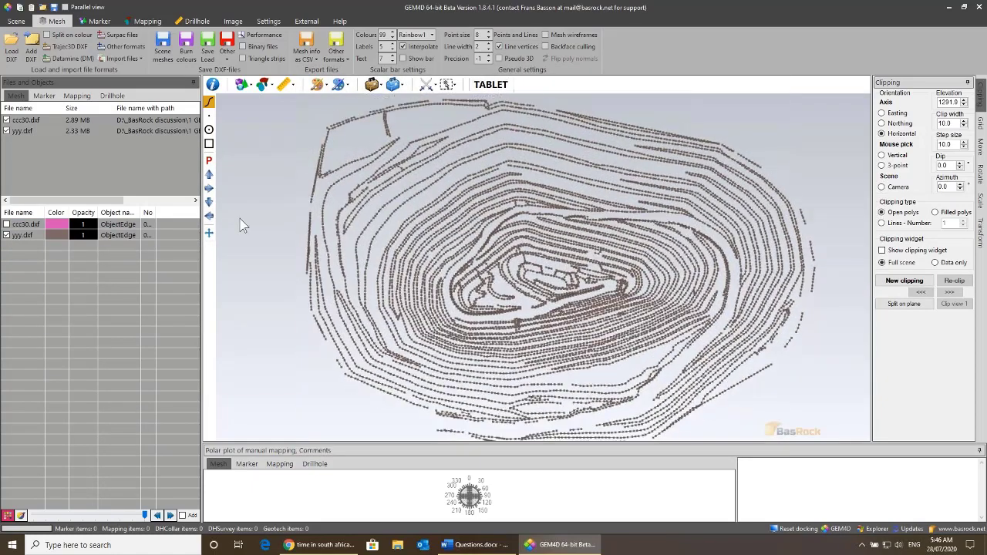
pyautogui.moveTo(241, 224); pyautogui.dragTo(456, 304)
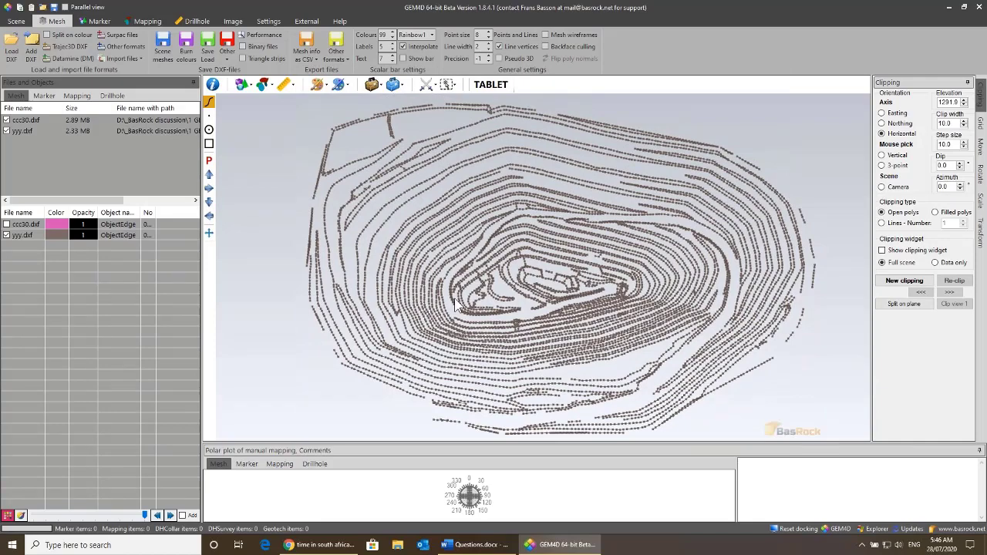
pyautogui.moveTo(455, 300); pyautogui.dragTo(455, 286, button='right')
pyautogui.moveTo(455, 284); pyautogui.dragTo(450, 296)
pyautogui.click(4, 225)
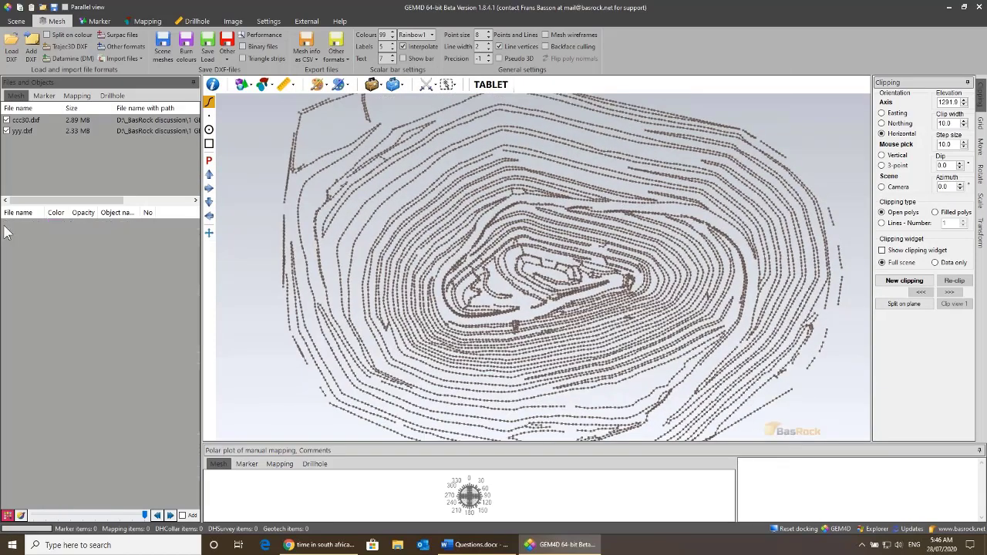
pyautogui.click(6, 235)
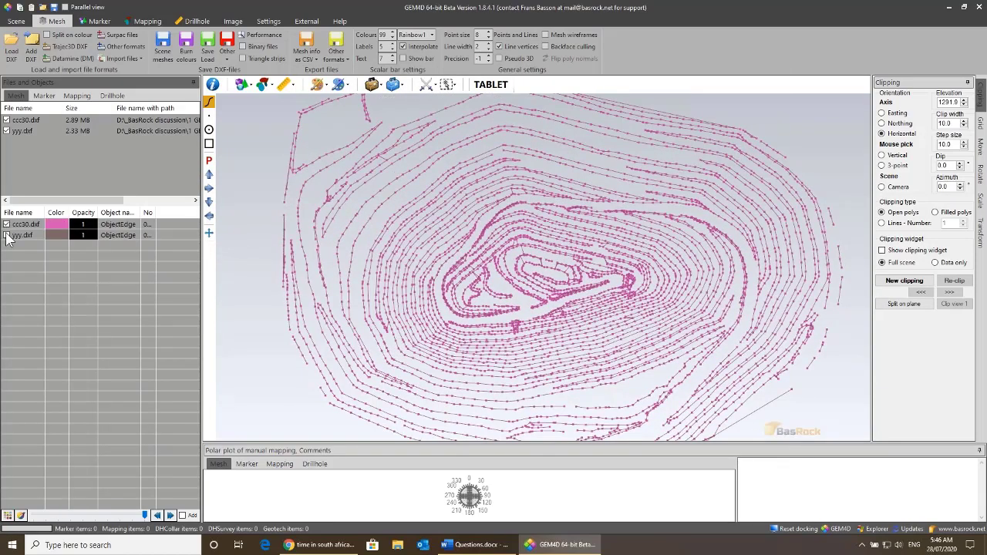
# Step: Create a Delaunay2D surface from the ccc30.dxf edges with tolerance 0.001, draped vertically downwards, and save it as aaa1.dxf
pyautogui.click(372, 84)
pyautogui.click(417, 99)
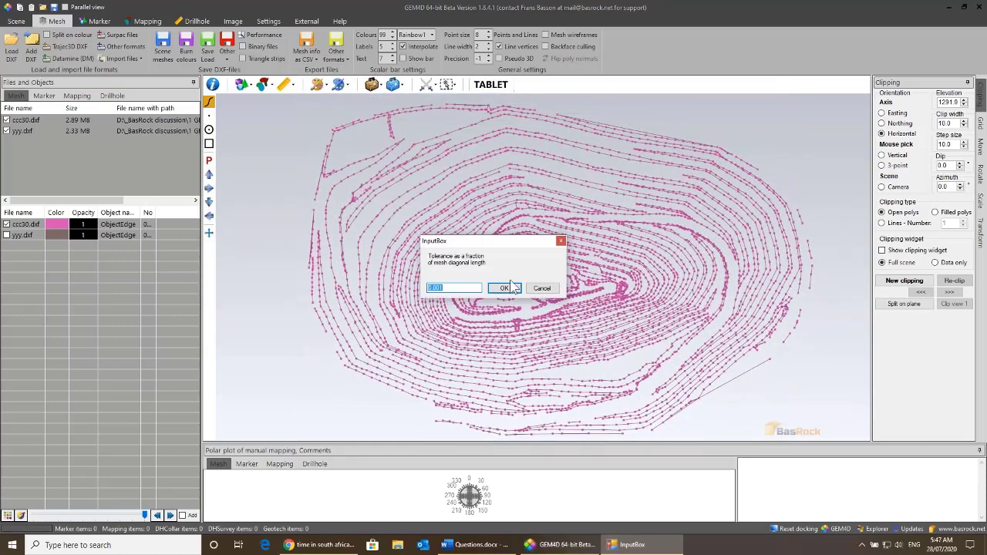
pyautogui.click(505, 288)
pyautogui.click(532, 305)
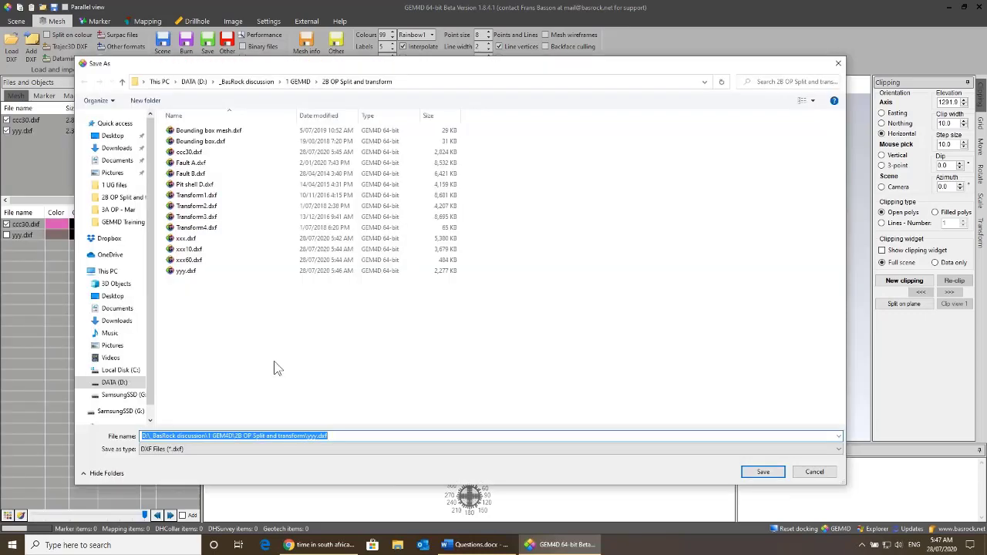
pyautogui.write('aaa1')
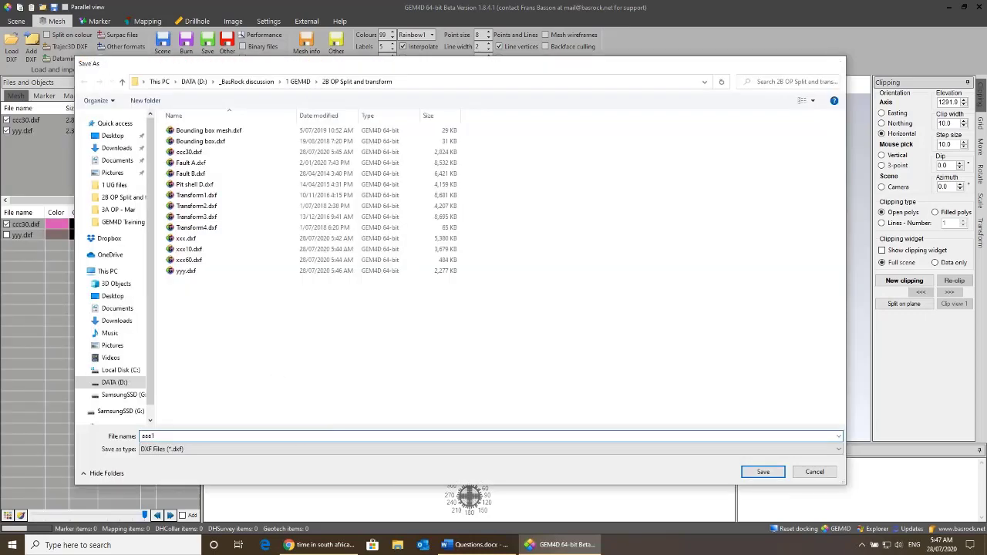
pyautogui.press('Return')
# Step: Inspect the aaa1.dxf surface up close, then hide it and show the split yyy.dxf lines
pyautogui.scroll(3, 548, 199)
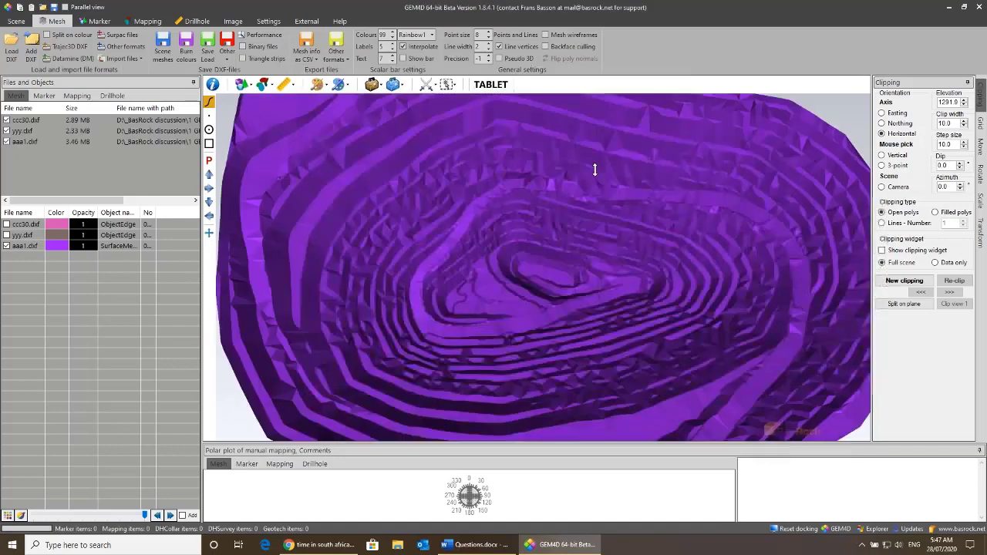
pyautogui.moveTo(595, 170); pyautogui.dragTo(595, 236)
pyautogui.moveTo(432, 260); pyautogui.dragTo(396, 232)
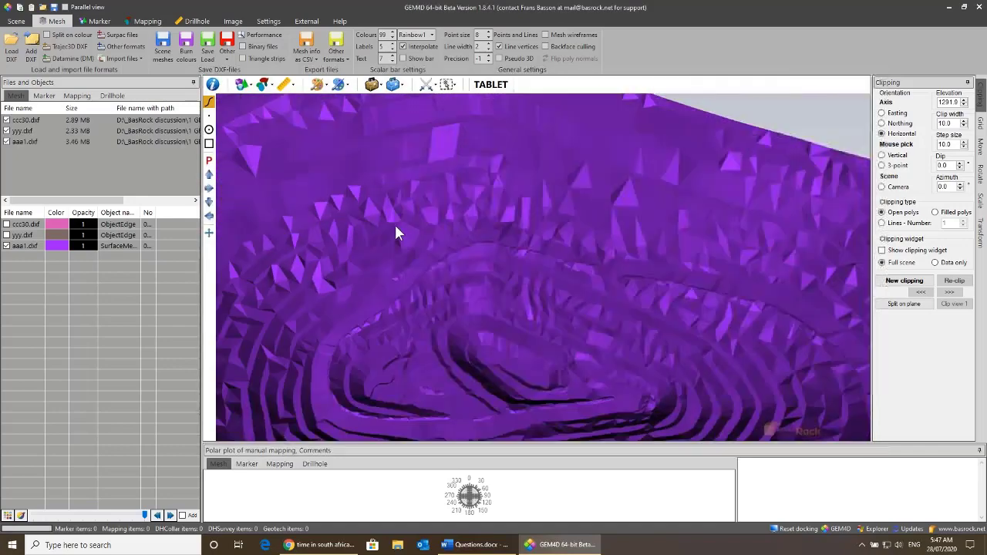
pyautogui.moveTo(593, 236); pyautogui.dragTo(628, 243)
pyautogui.click(7, 245)
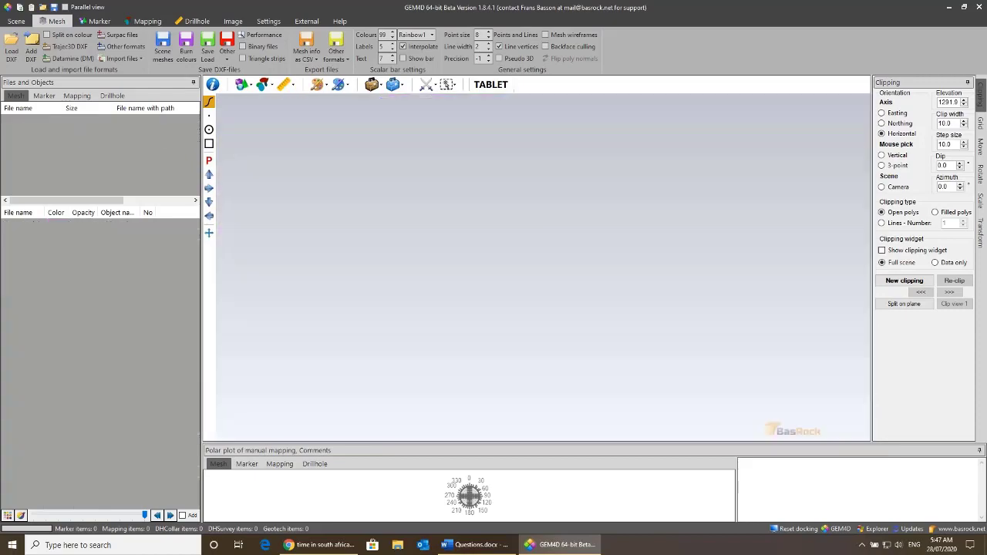
pyautogui.click(7, 235)
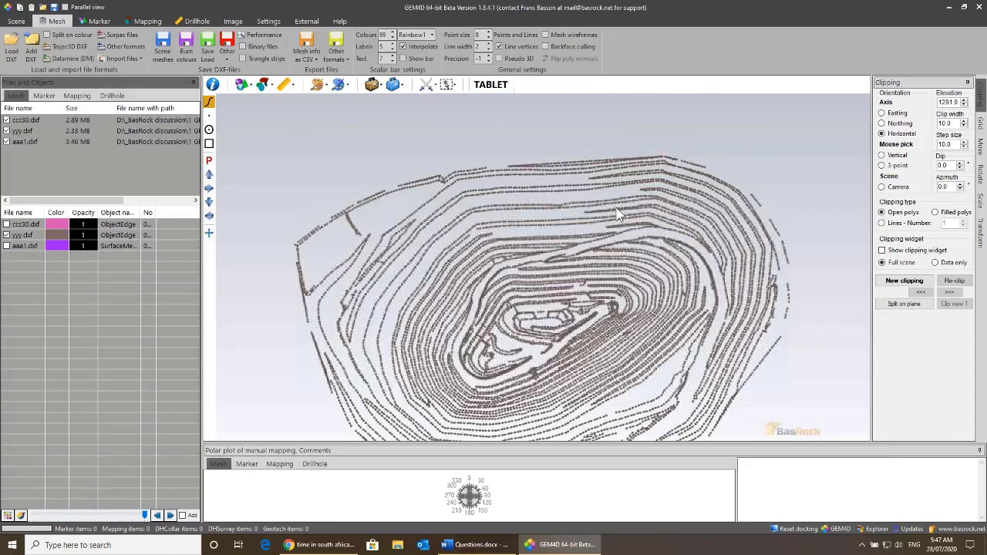
# Step: Create a Delaunay2D surface from the split yyy.dxf lines, draped vertically downwards, and save it as aaa2
pyautogui.click(372, 85)
pyautogui.click(378, 87)
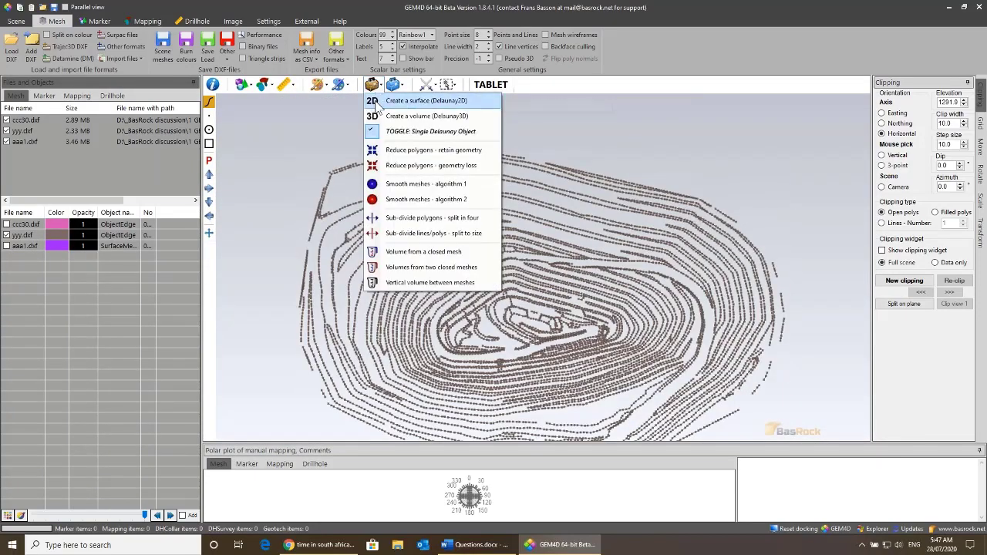
pyautogui.click(405, 99)
pyautogui.click(505, 289)
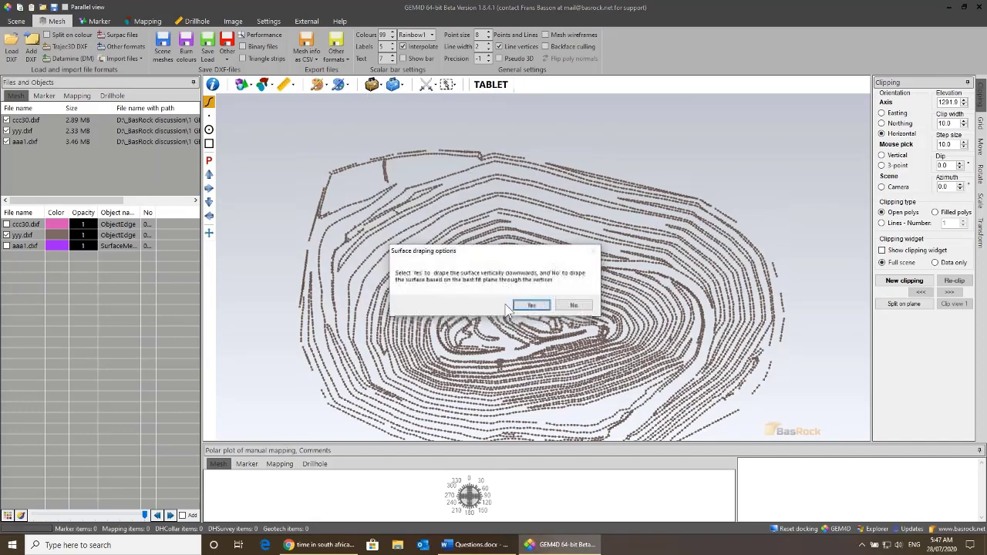
pyautogui.press('Return')
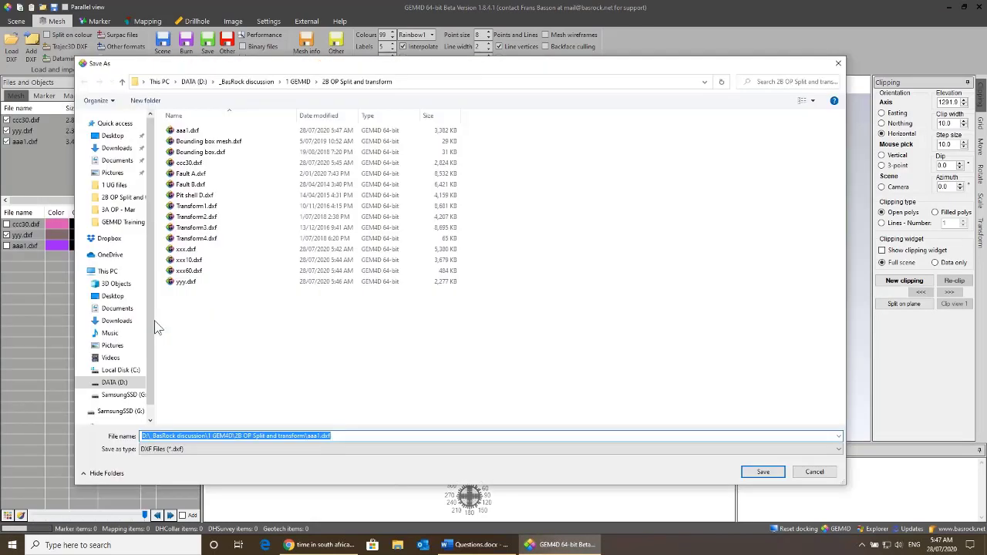
pyautogui.write('aaa2')
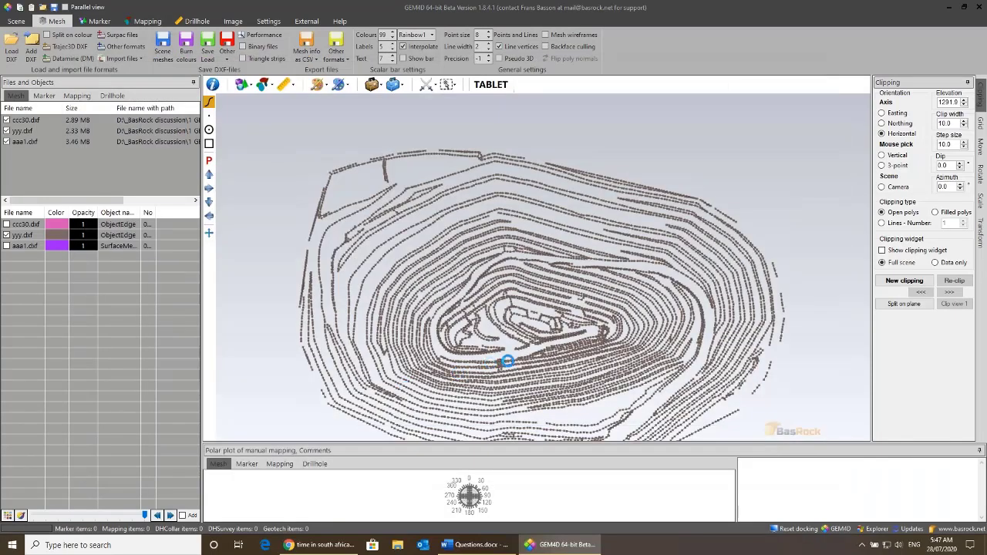
# Step: Inspect the aaa2.dxf Delaunay surface up close and in an overall oblique view
pyautogui.moveTo(538, 367); pyautogui.dragTo(547, 176, button='right')
pyautogui.moveTo(549, 263); pyautogui.dragTo(636, 285)
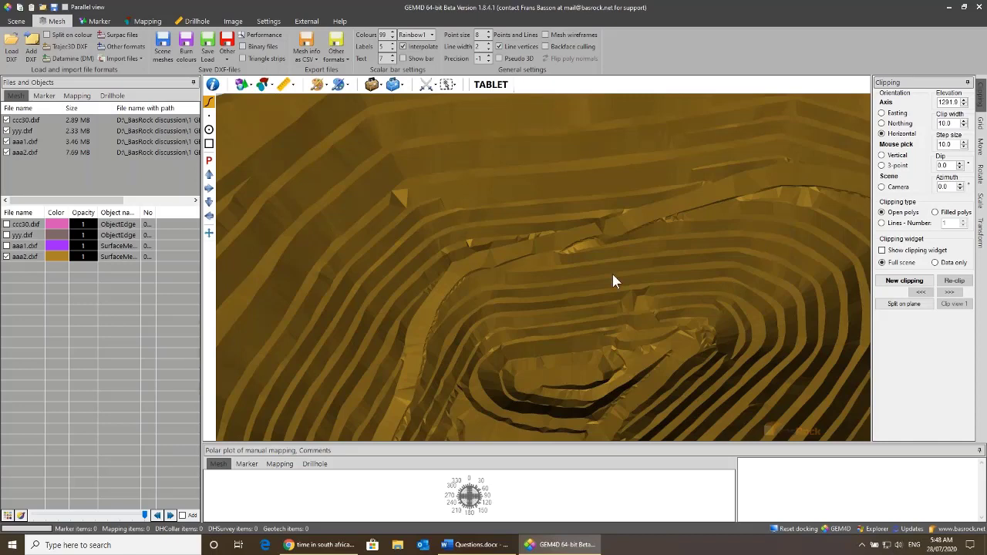
pyautogui.scroll(-5, 551, 280)
pyautogui.moveTo(551, 288); pyautogui.dragTo(699, 249)
# Step: Reset the scene for loading a new DXF and open the 17 Map3D building folder under 1 GEM4D
pyautogui.click(12, 46)
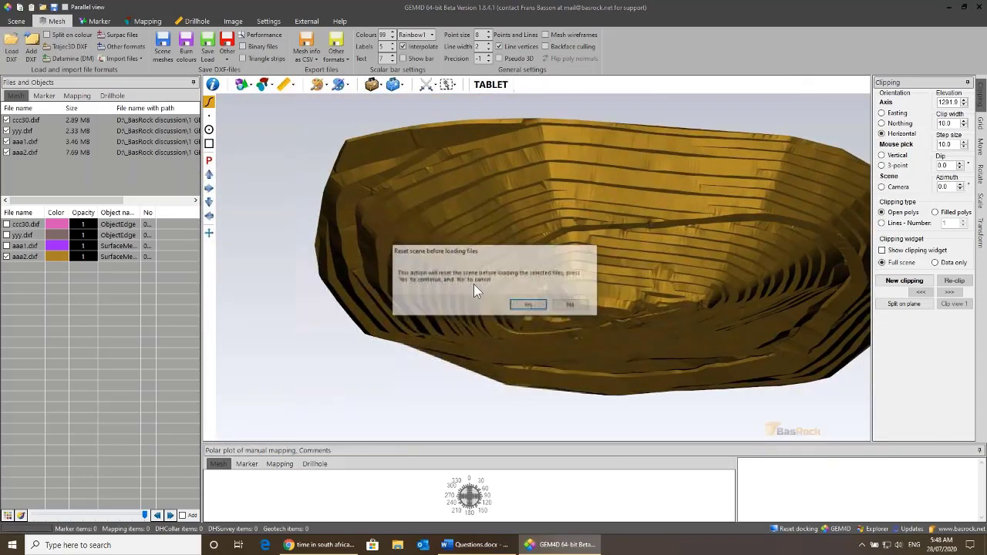
pyautogui.click(527, 306)
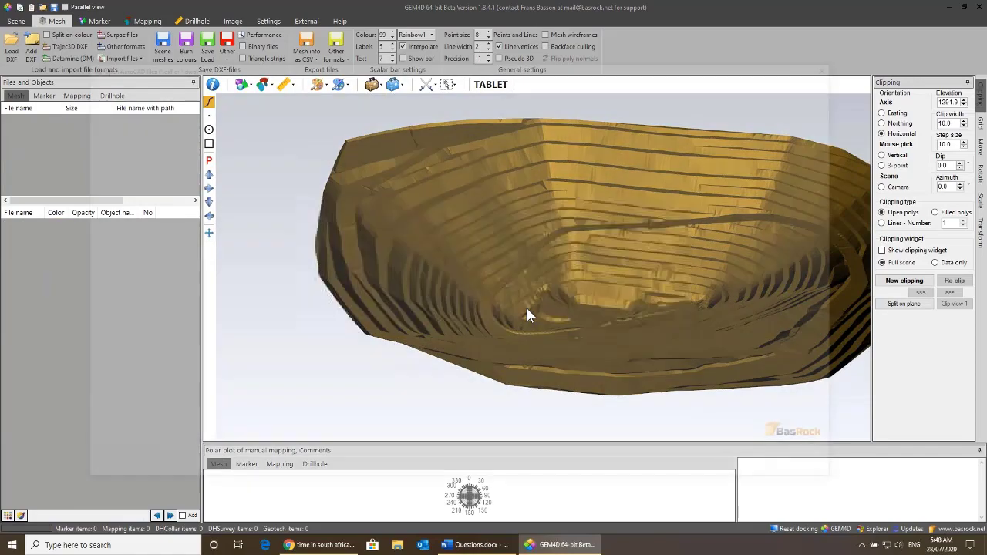
pyautogui.click(301, 82)
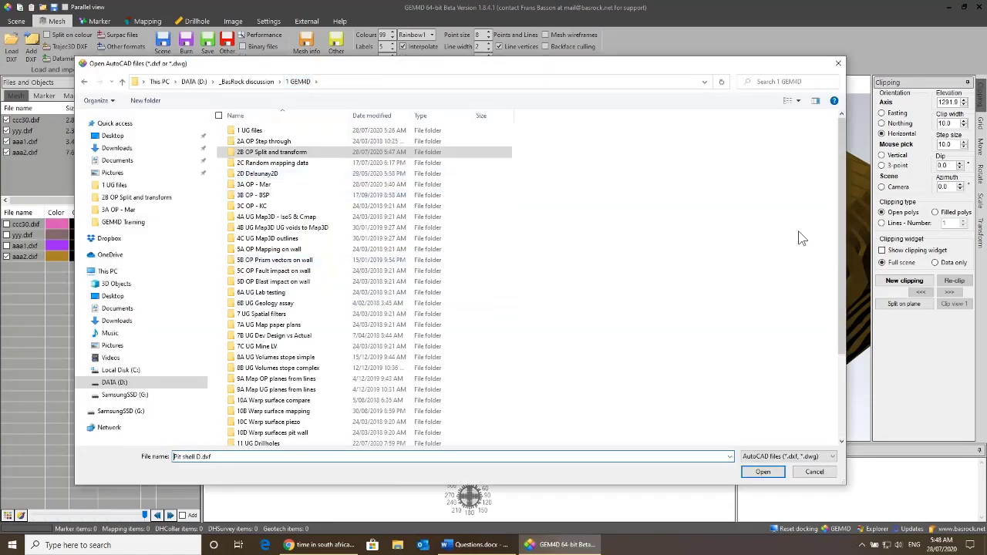
pyautogui.moveTo(842, 222); pyautogui.dragTo(842, 302)
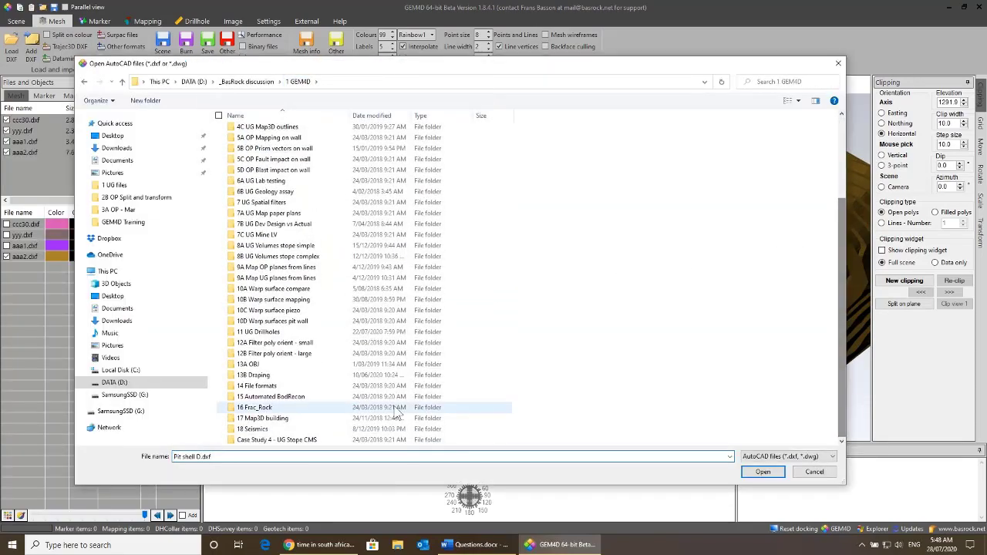
pyautogui.doubleClick(308, 418)
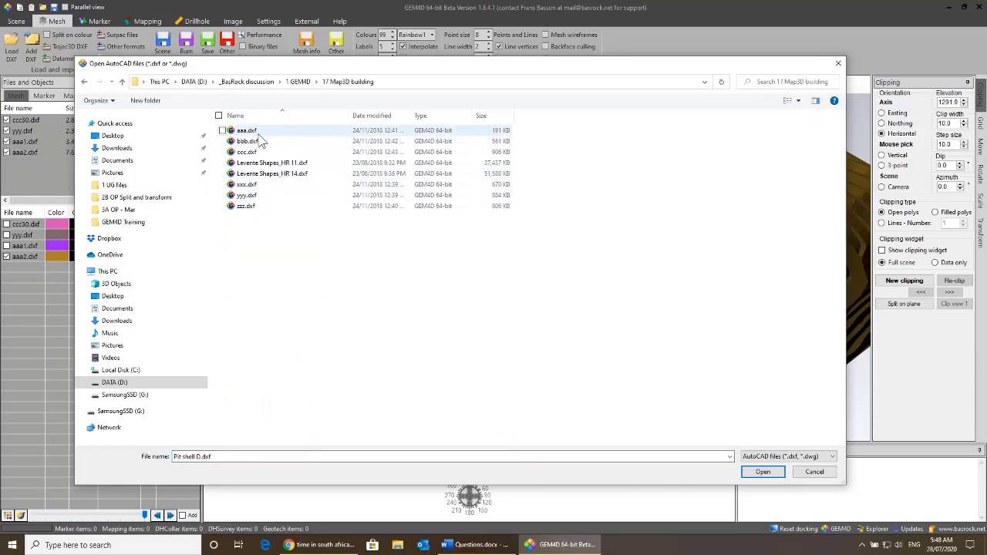
# Step: Delete aaa.dxf, bbb.dxf, ccc.dxf, xxx.dxf, yyy.dxf and zzz.dxf from the 17 Map3D building folder
pyautogui.click(257, 132)
pyautogui.press('Delete')
pyautogui.press('Delete')
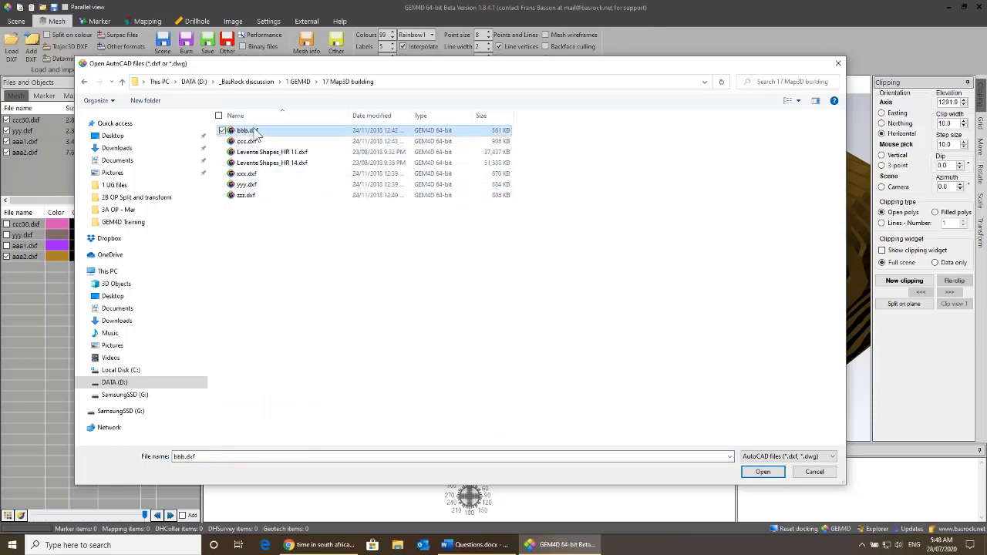
pyautogui.press('Delete')
pyautogui.click(255, 152)
pyautogui.press('Delete')
pyautogui.press('Delete')
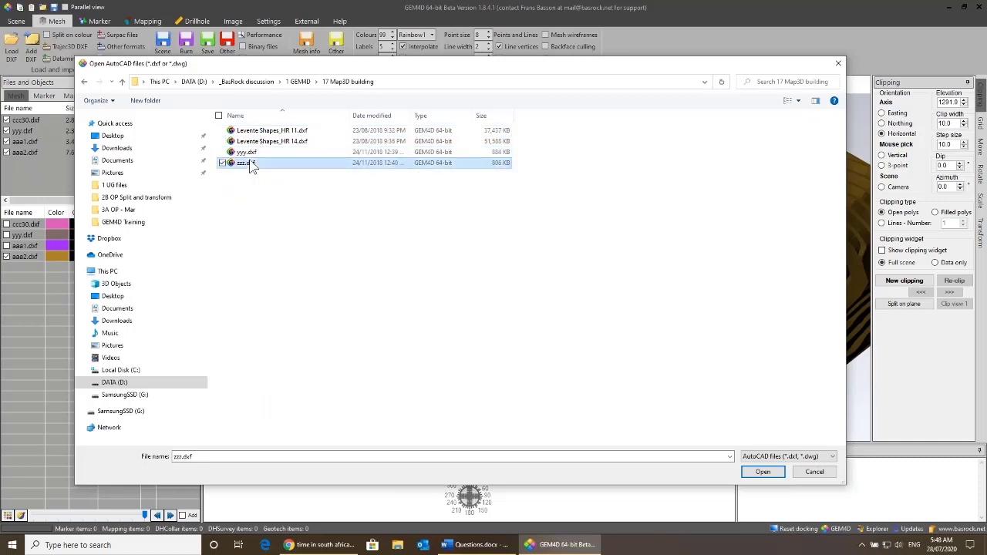
pyautogui.press('Delete')
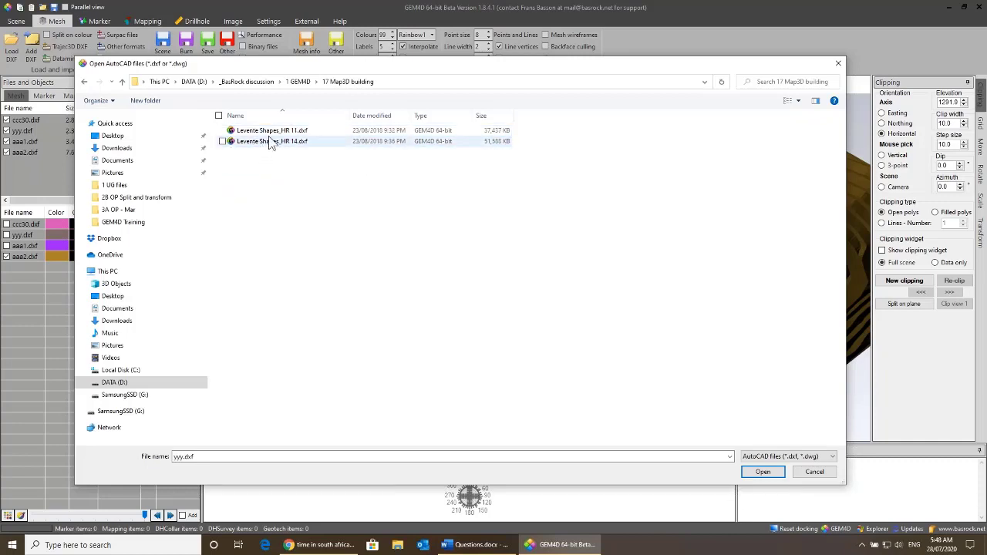
# Step: Load the Shapes_HR 11 DXF file and inspect its green block shapes from the side
pyautogui.click(271, 133)
pyautogui.doubleClick(271, 132)
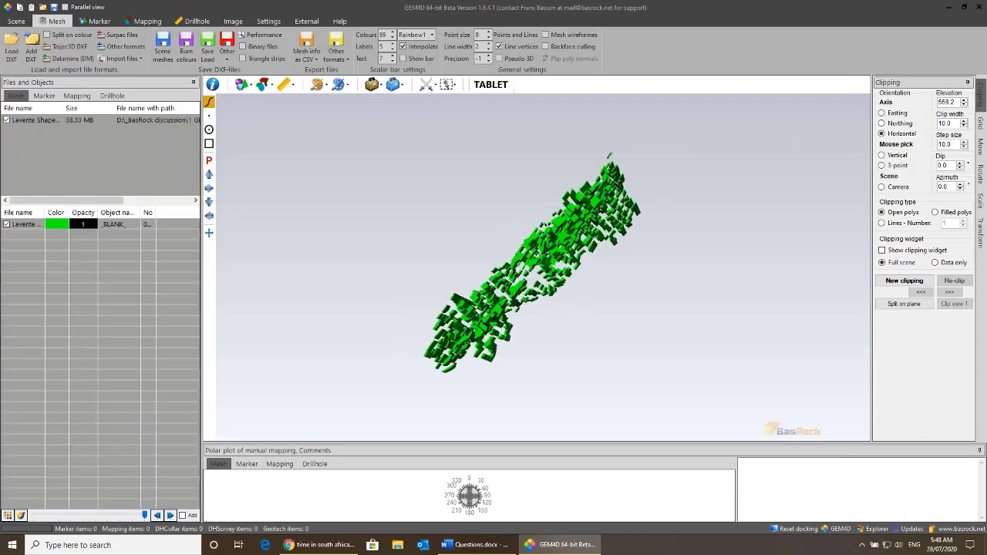
pyautogui.moveTo(606, 343); pyautogui.dragTo(602, 266)
pyautogui.scroll(3, 590, 245)
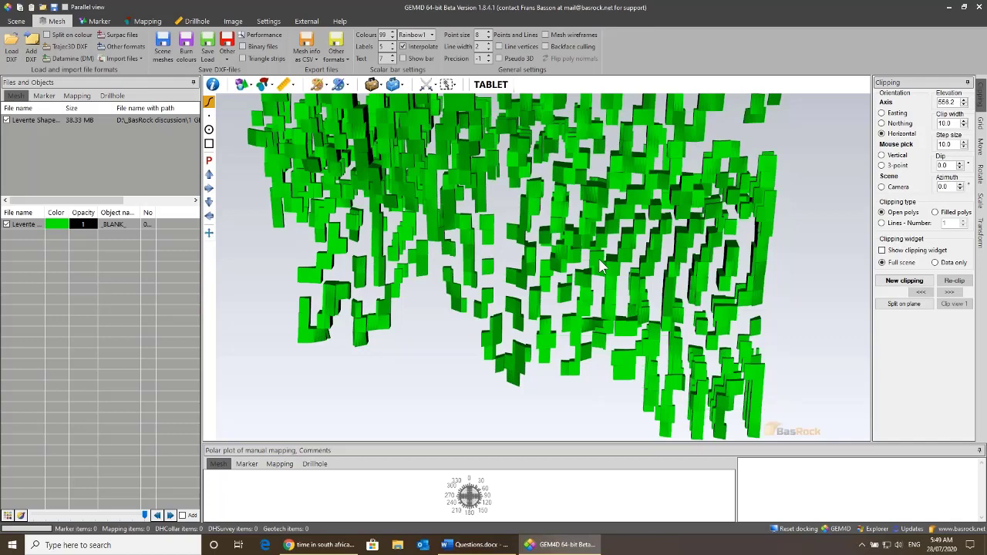
pyautogui.moveTo(601, 266); pyautogui.dragTo(609, 223)
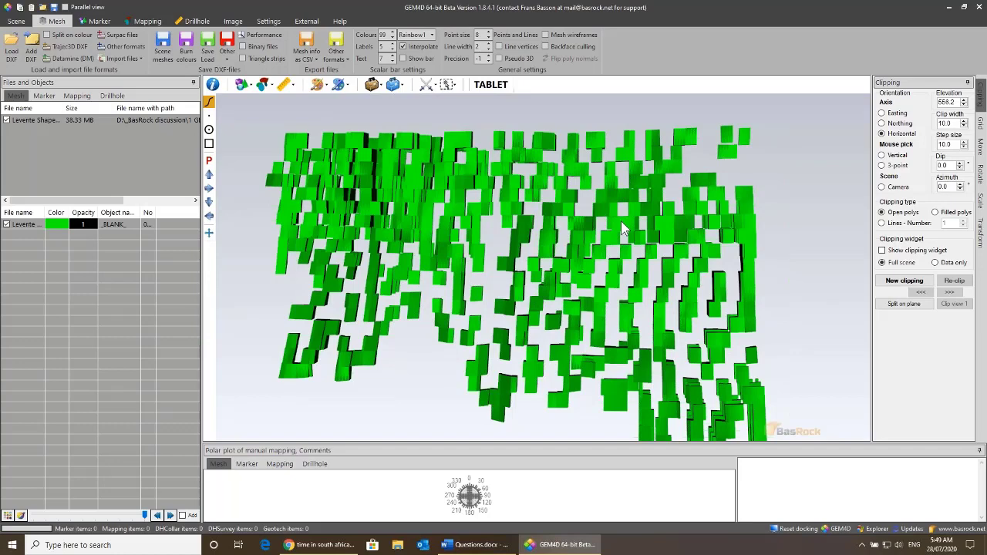
# Step: Switch backface culling on and off again, and examine the double-sided block faces up close
pyautogui.click(573, 46)
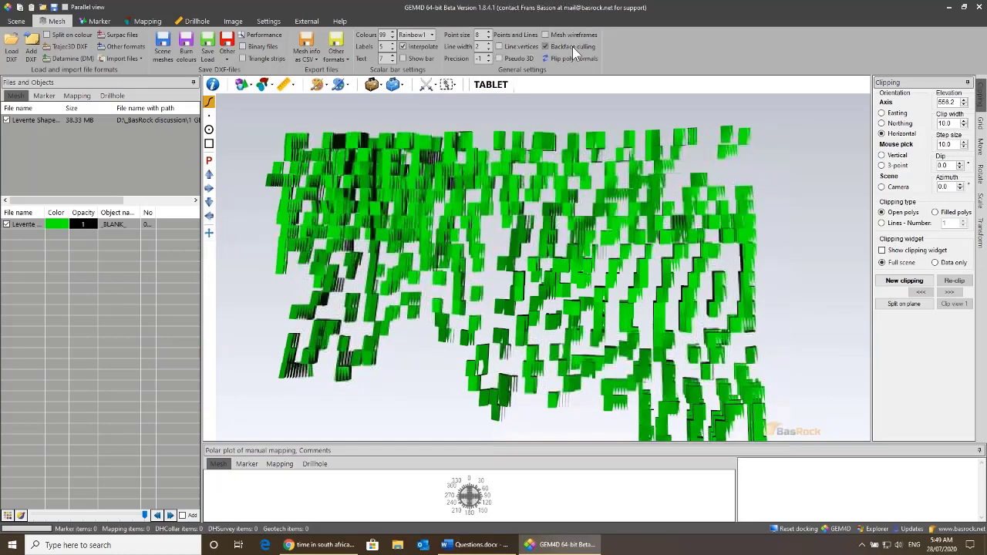
pyautogui.click(572, 47)
pyautogui.scroll(5, 574, 247)
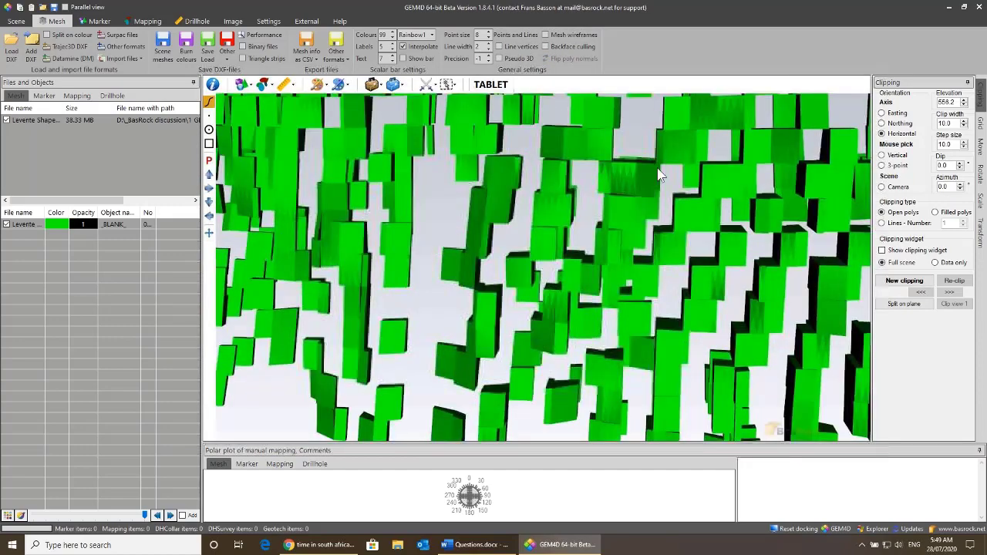
pyautogui.scroll(2, 574, 247)
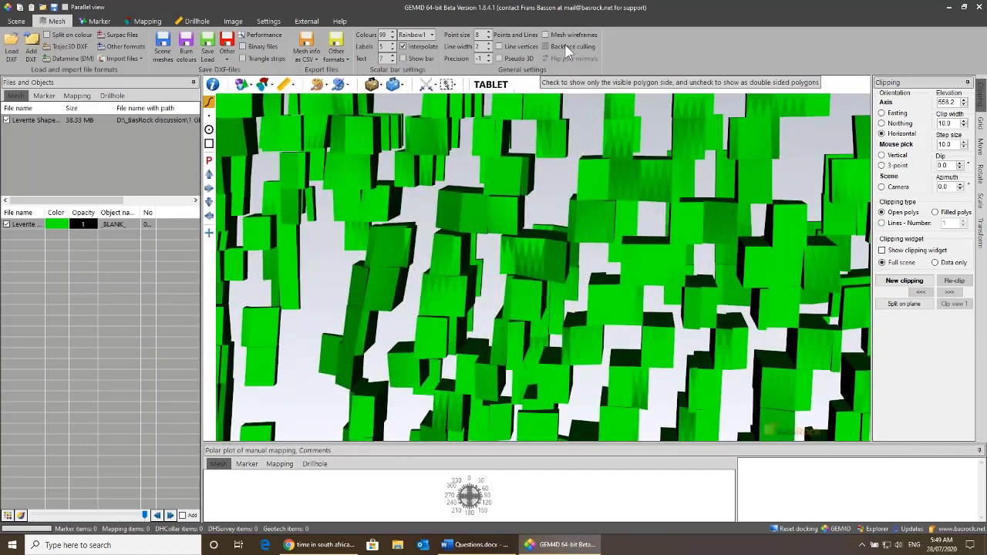
# Step: Turn on backface culling and examine the one-sided polygons across the blocks and on a single block
pyautogui.click(572, 47)
pyautogui.scroll(-5, 549, 260)
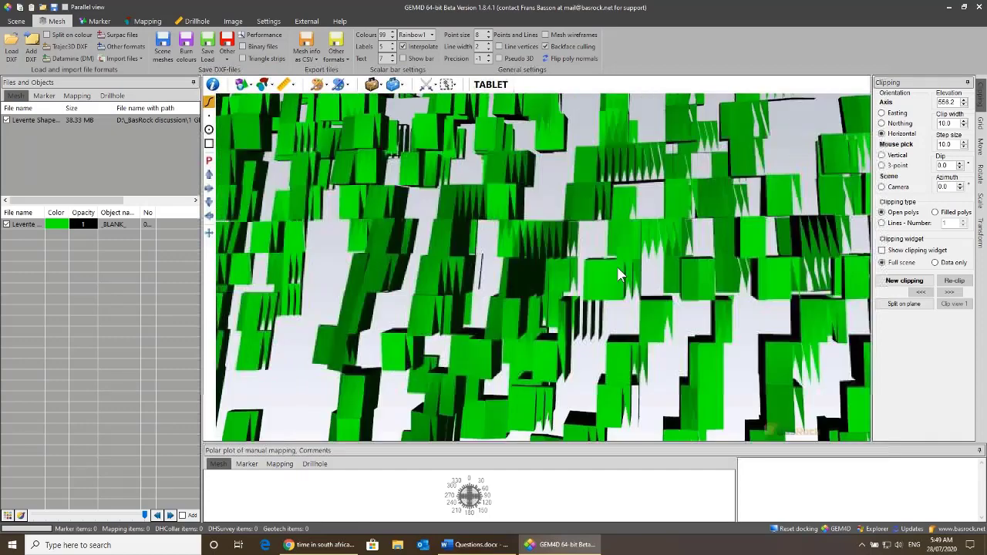
pyautogui.scroll(-4, 637, 263)
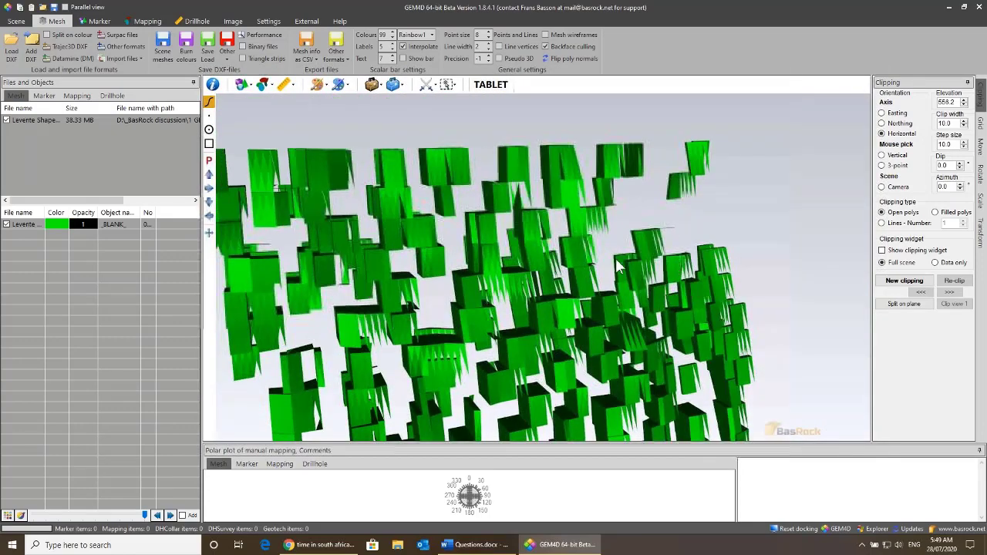
pyautogui.scroll(5, 710, 194)
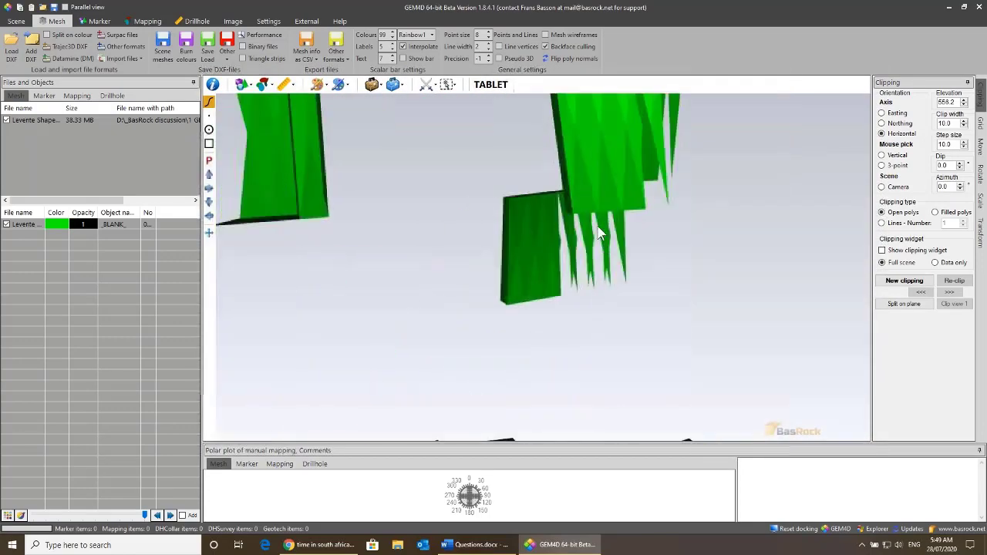
# Step: Compare the single block with backface culling on and off, leave culling off and return to the overall view
pyautogui.click(583, 47)
pyautogui.click(580, 46)
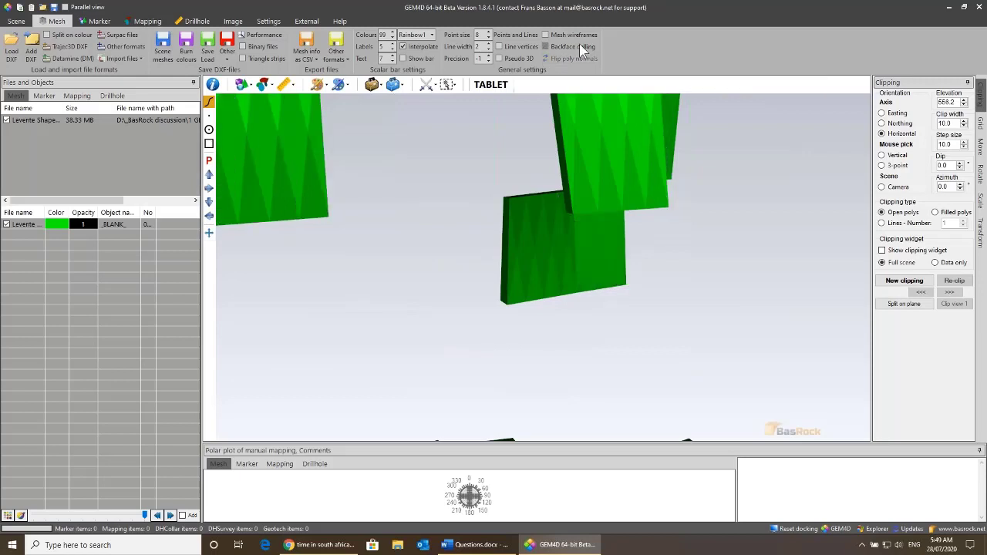
pyautogui.click(580, 45)
pyautogui.click(580, 45)
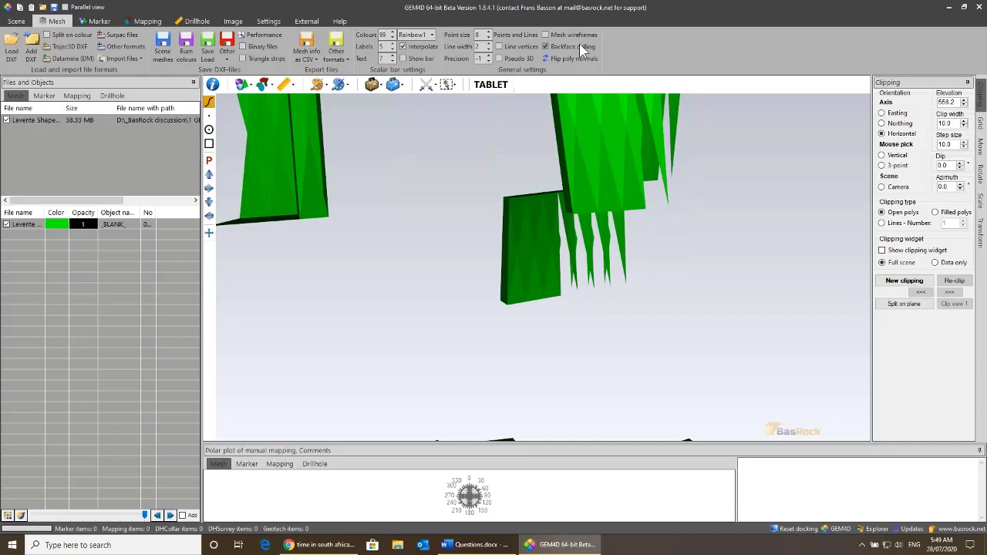
pyautogui.click(573, 47)
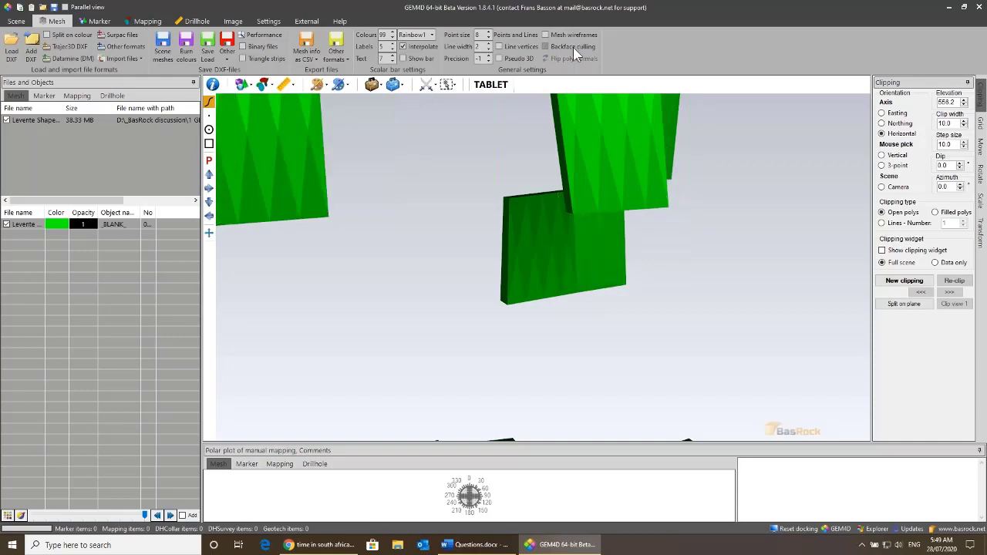
pyautogui.click(573, 47)
pyautogui.click(573, 47)
pyautogui.scroll(-10, 569, 199)
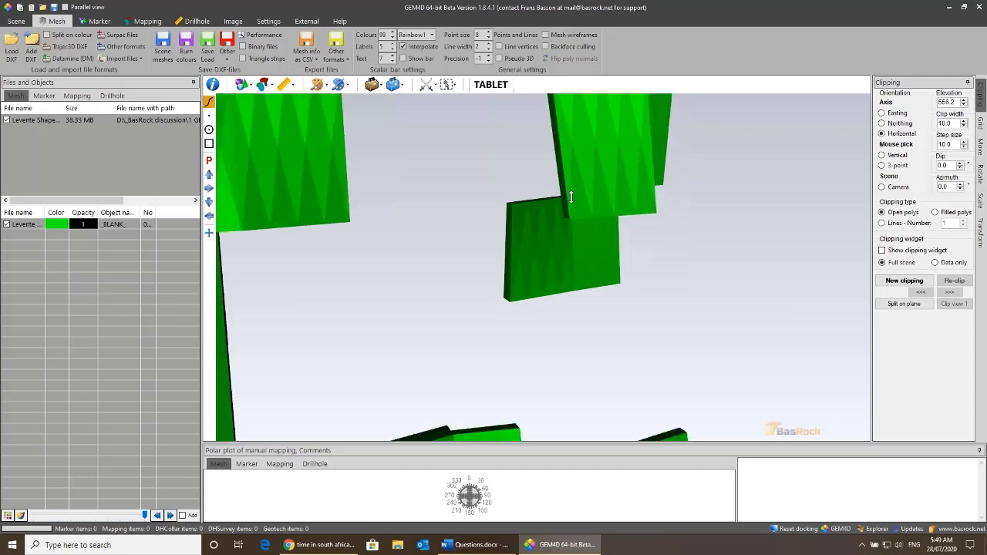
pyautogui.moveTo(571, 198); pyautogui.dragTo(606, 262)
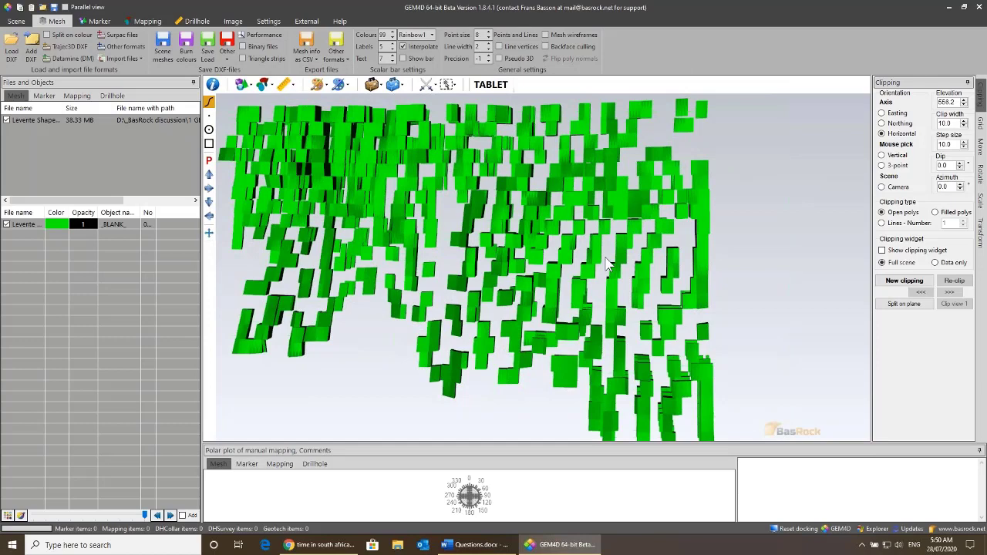
# Step: Highlight the loaded shapes object, clear its selection and examine the stacked blocks up close
pyautogui.click(446, 210)
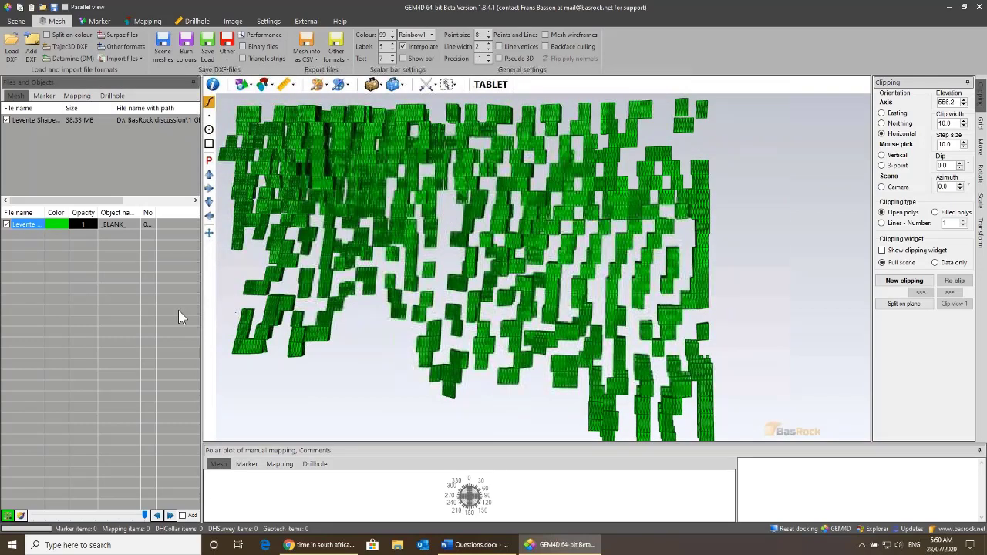
pyautogui.click(154, 310)
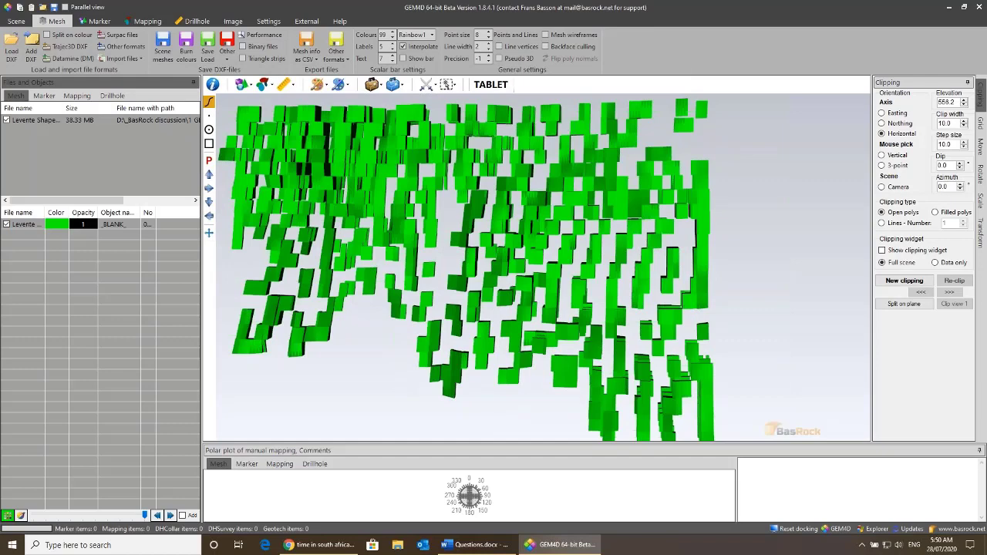
pyautogui.scroll(5, 534, 284)
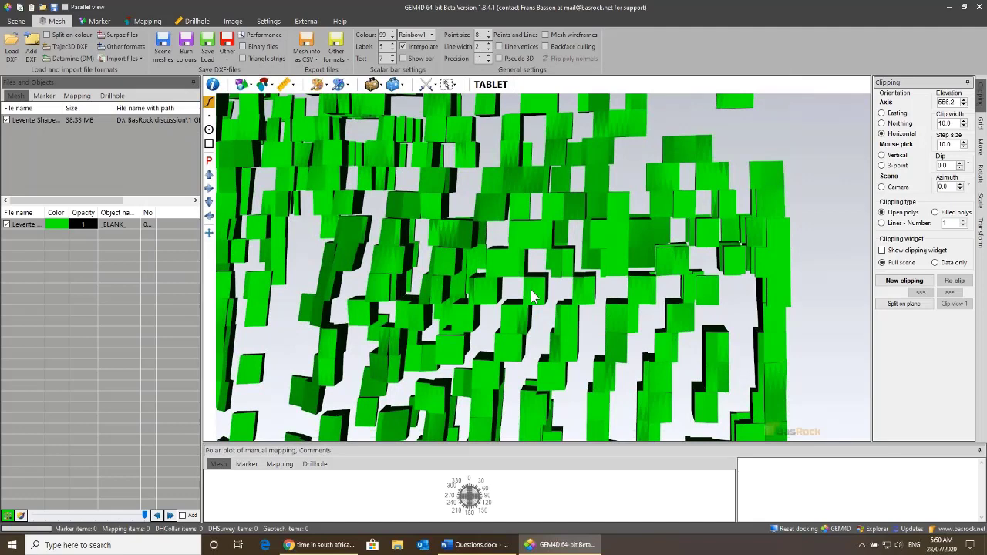
pyautogui.scroll(5, 532, 297)
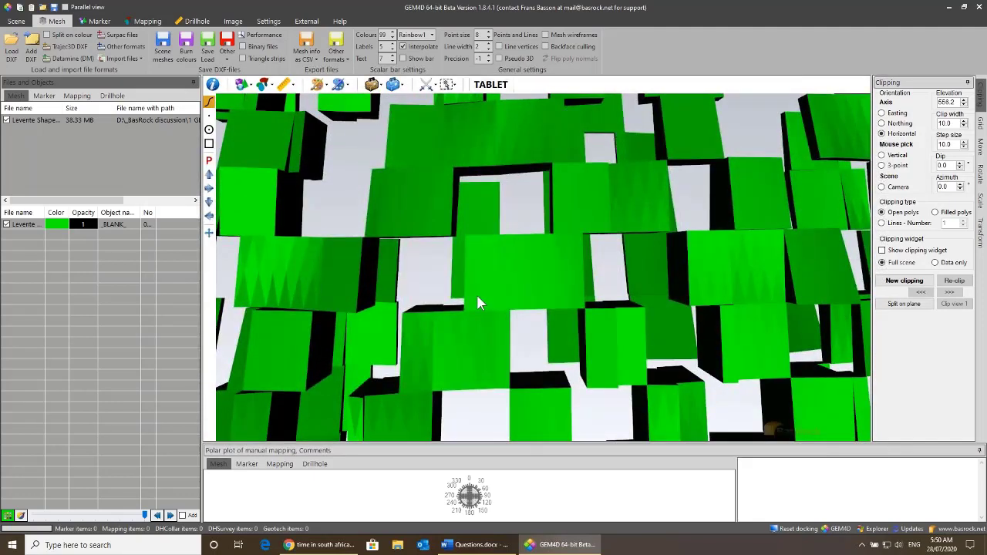
# Step: Take a single measurement between the tops of two vertically offset blocks and check the vertical distance
pyautogui.click(287, 85)
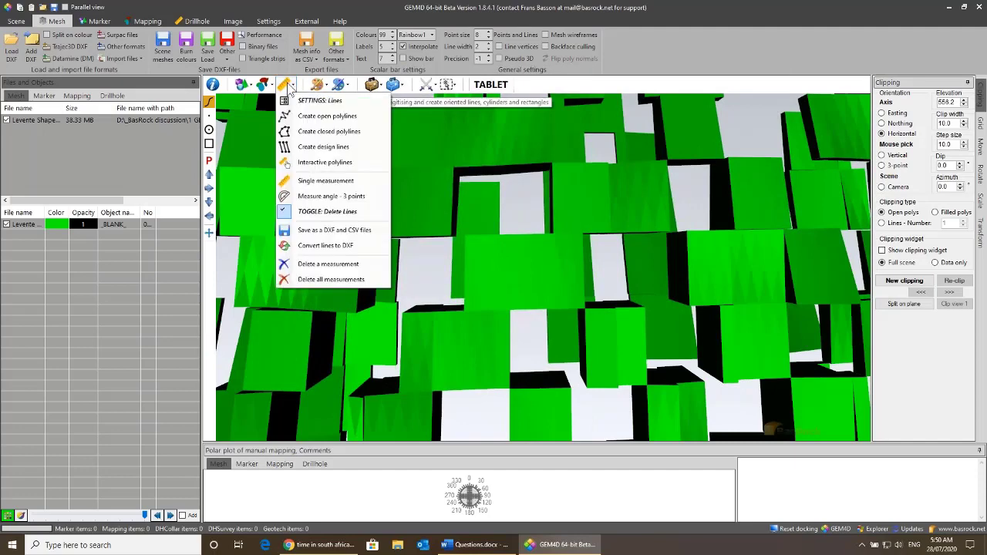
pyautogui.click(338, 182)
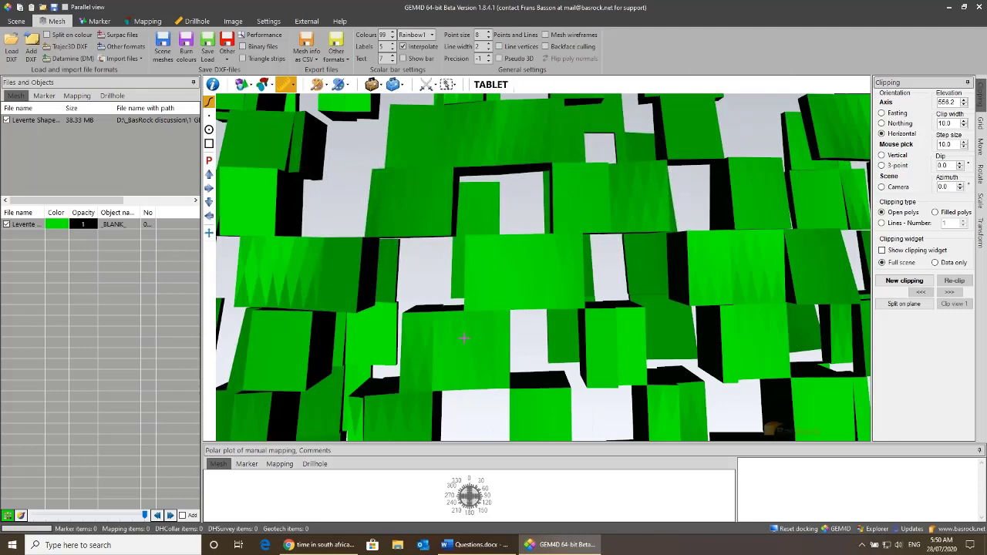
pyautogui.moveTo(468, 319); pyautogui.dragTo(470, 353)
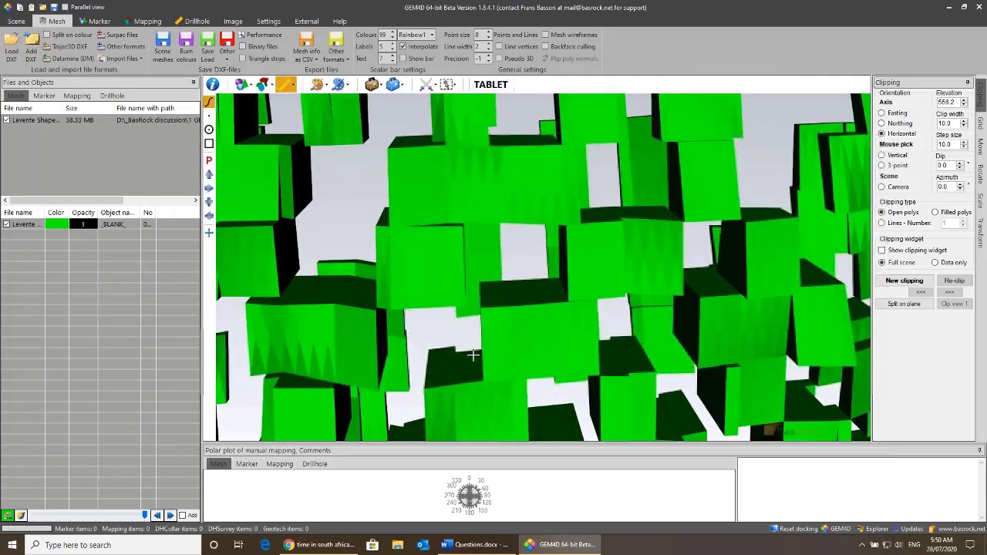
pyautogui.click(455, 362)
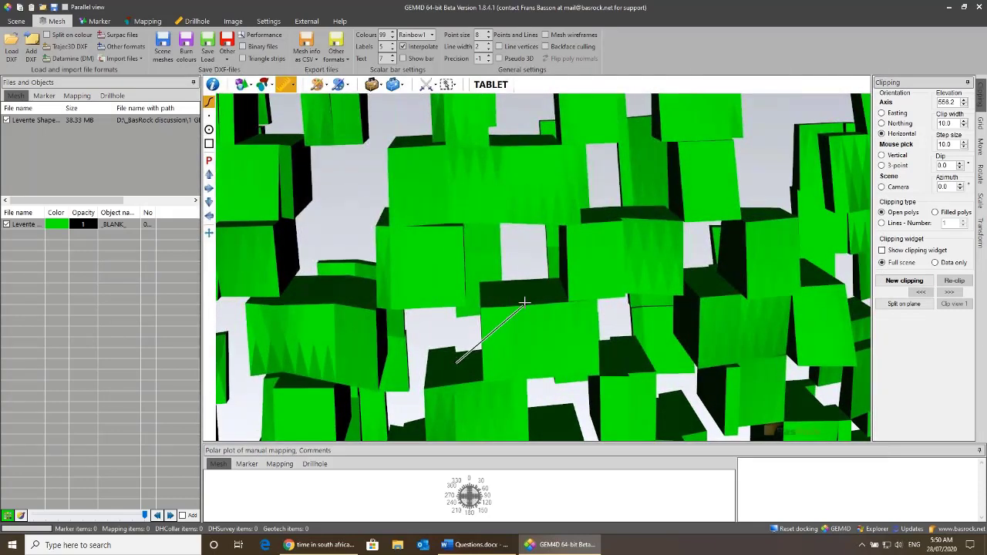
pyautogui.click(525, 294)
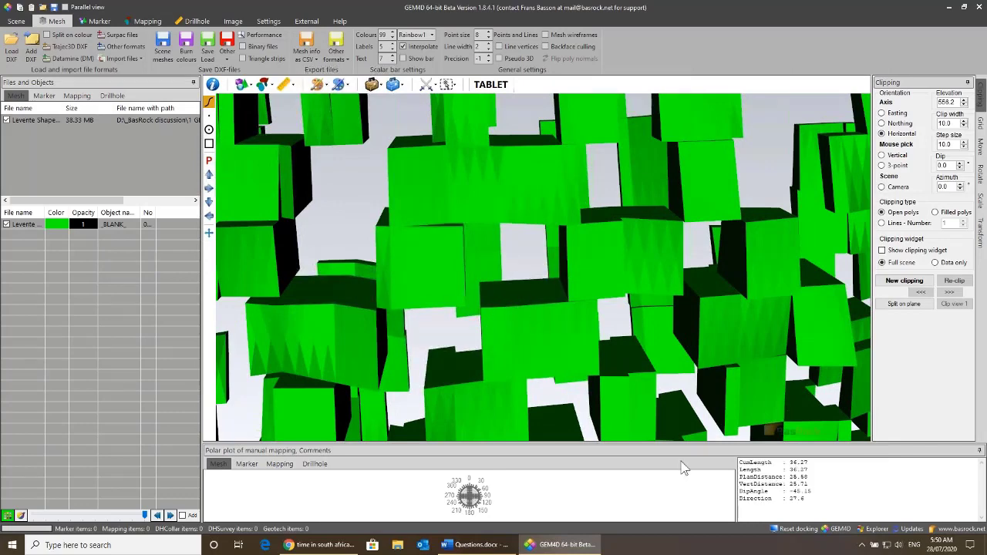
pyautogui.moveTo(789, 484); pyautogui.dragTo(810, 489)
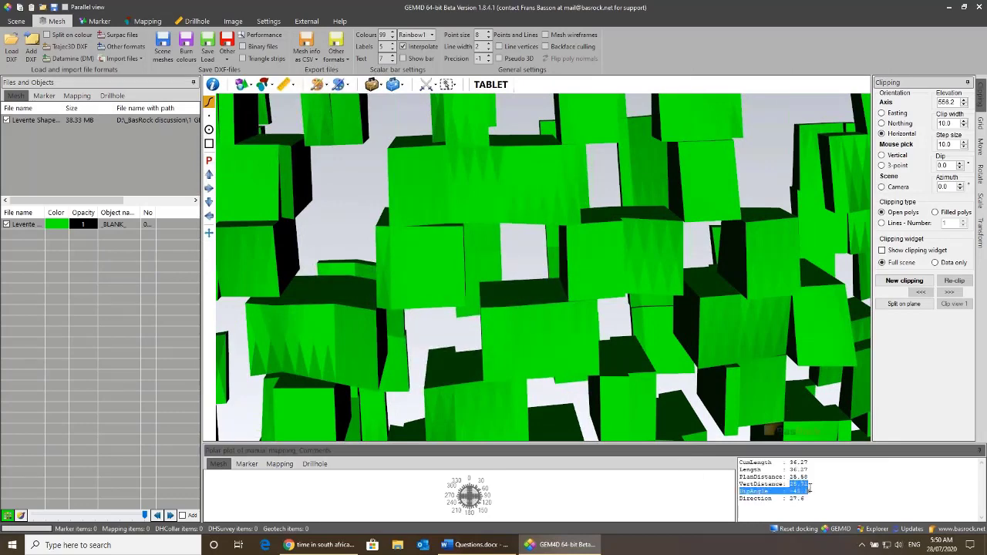
pyautogui.click(807, 484)
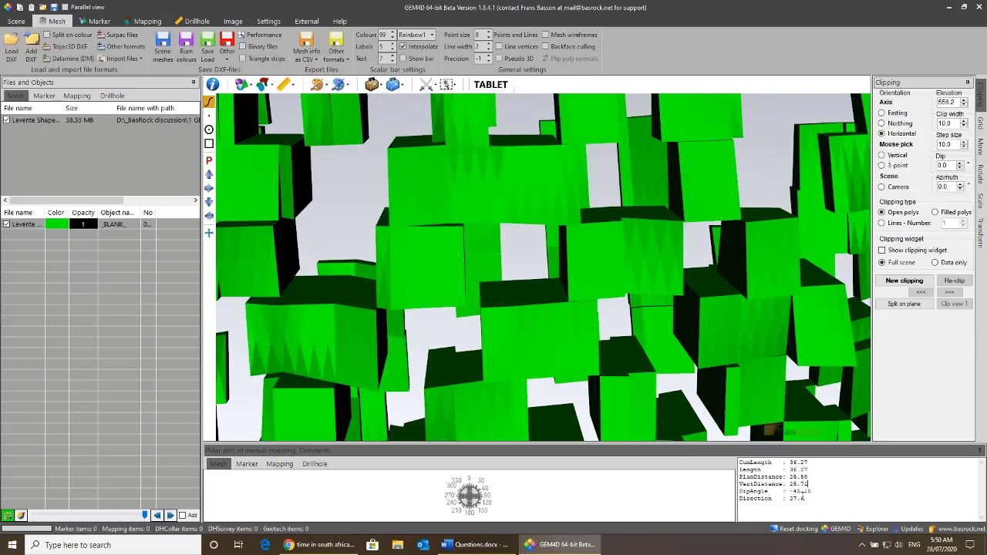
pyautogui.scroll(-5, 489, 325)
pyautogui.scroll(5, 489, 325)
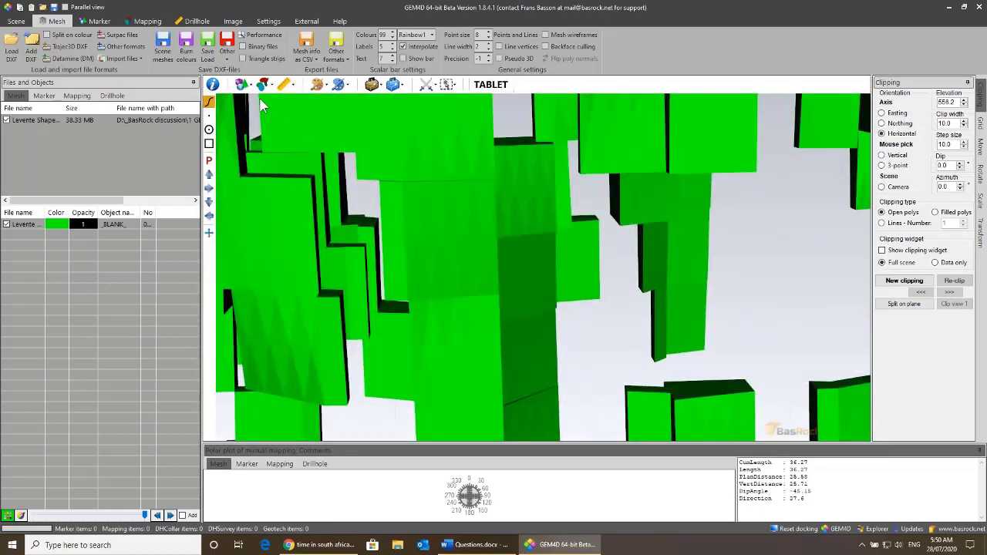
# Step: Take a single measurement between the tops of two stepped blocks in another stack to check their vertical spacing
pyautogui.click(285, 84)
pyautogui.click(310, 180)
pyautogui.moveTo(640, 337); pyautogui.dragTo(830, 143, button='middle')
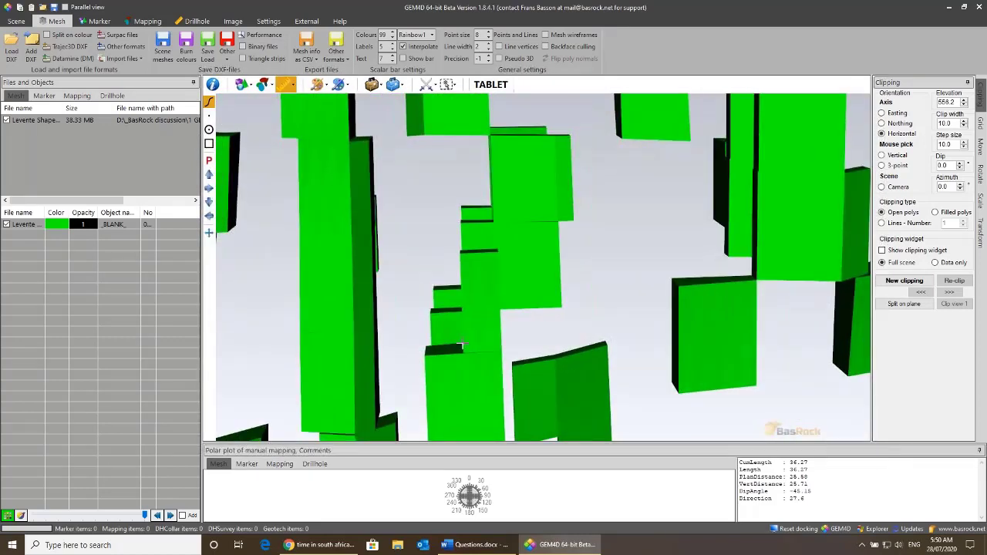
pyautogui.moveTo(446, 347); pyautogui.dragTo(465, 276)
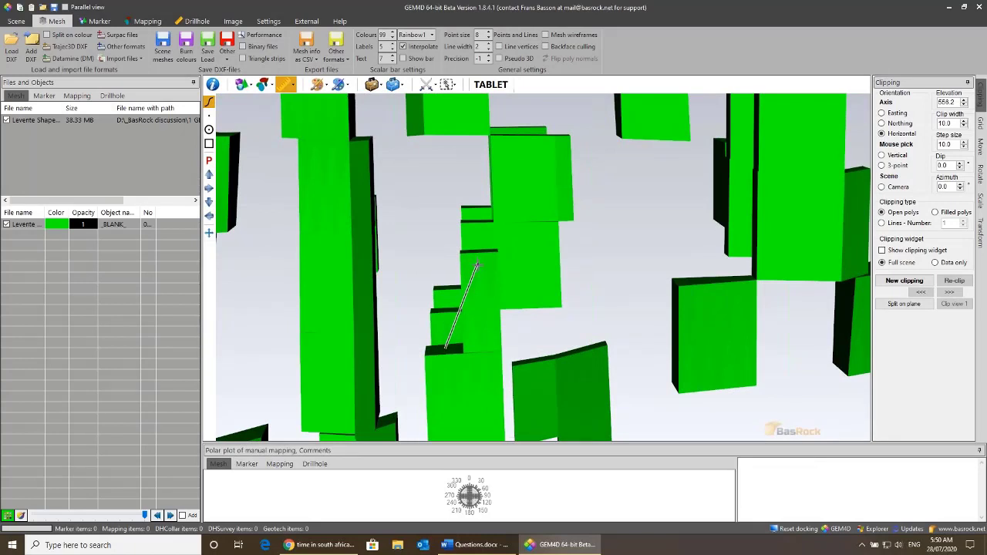
pyautogui.moveTo(472, 270); pyautogui.dragTo(492, 338, button='middle')
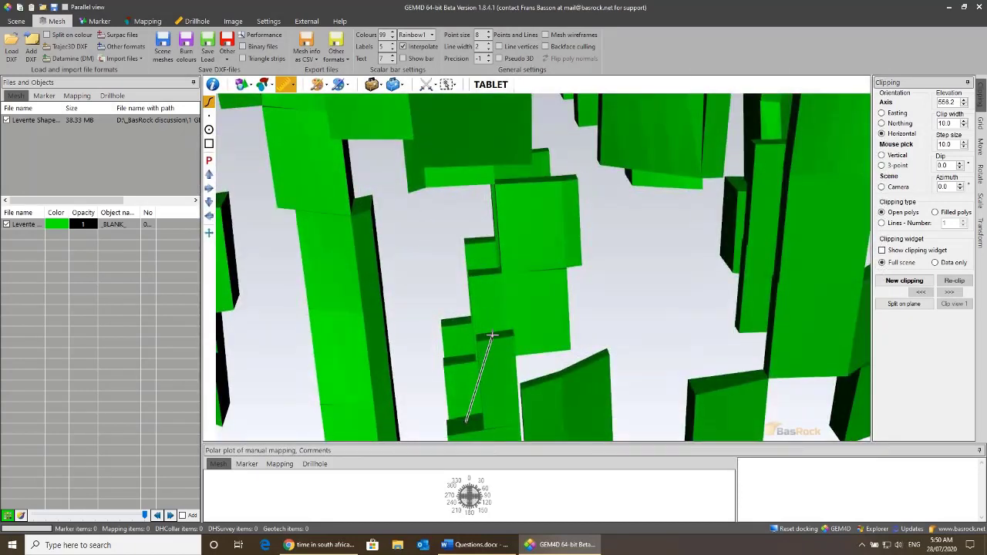
pyautogui.click(492, 337)
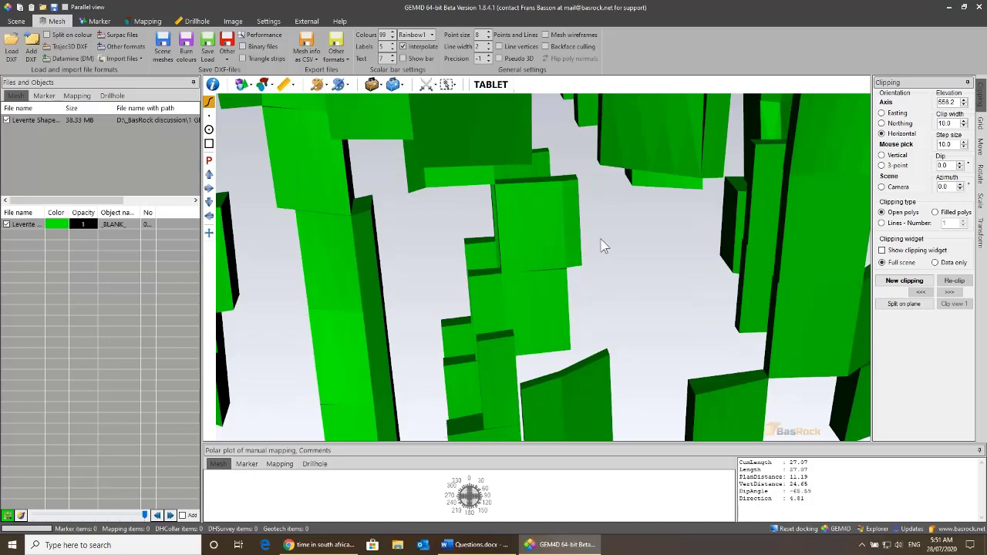
# Step: Pick elevation 563.6 on a block in the middle of the wall and clip the shapes horizontally as one line section
pyautogui.scroll(-1, 608, 250)
pyautogui.scroll(-5, 610, 255)
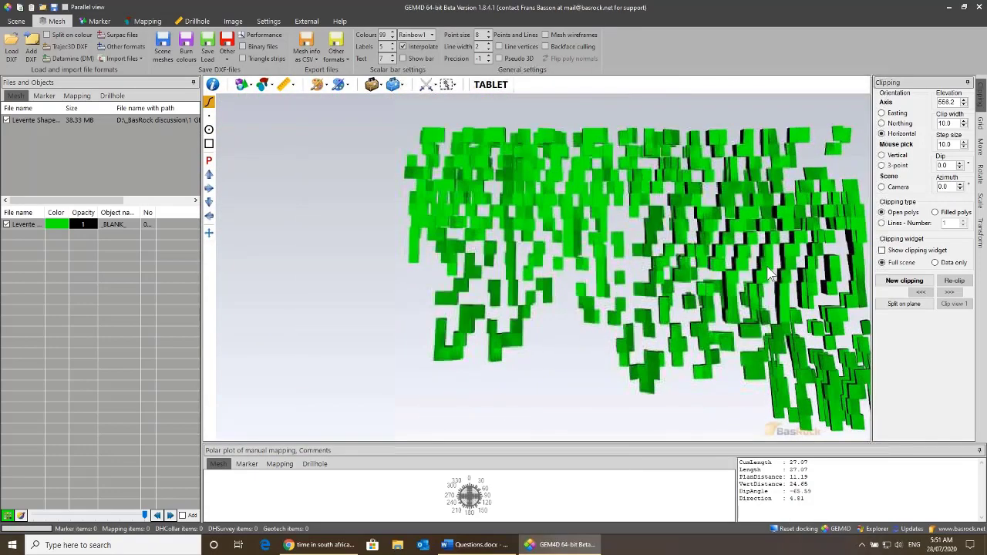
pyautogui.moveTo(610, 255); pyautogui.dragTo(640, 328)
pyautogui.scroll(5, 641, 328)
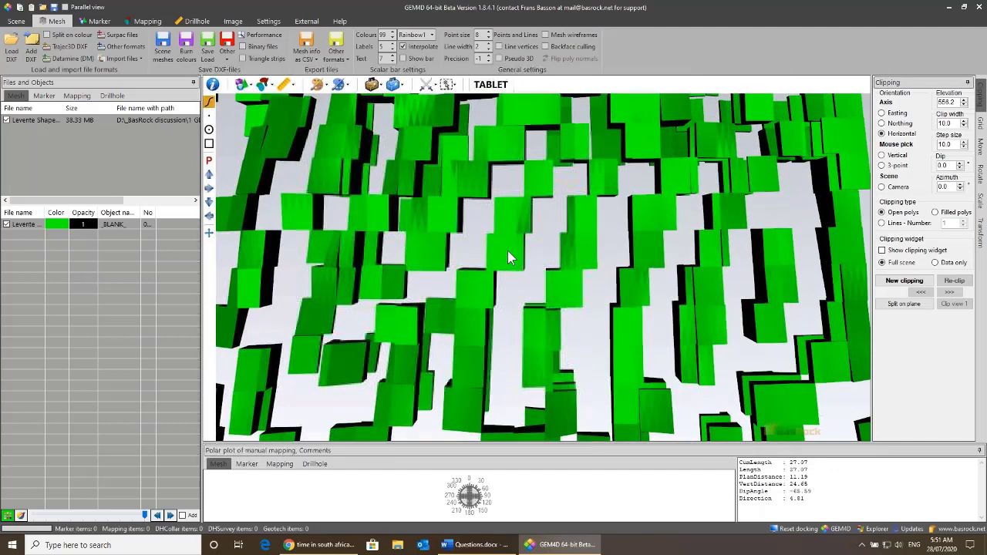
pyautogui.scroll(-2, 508, 251)
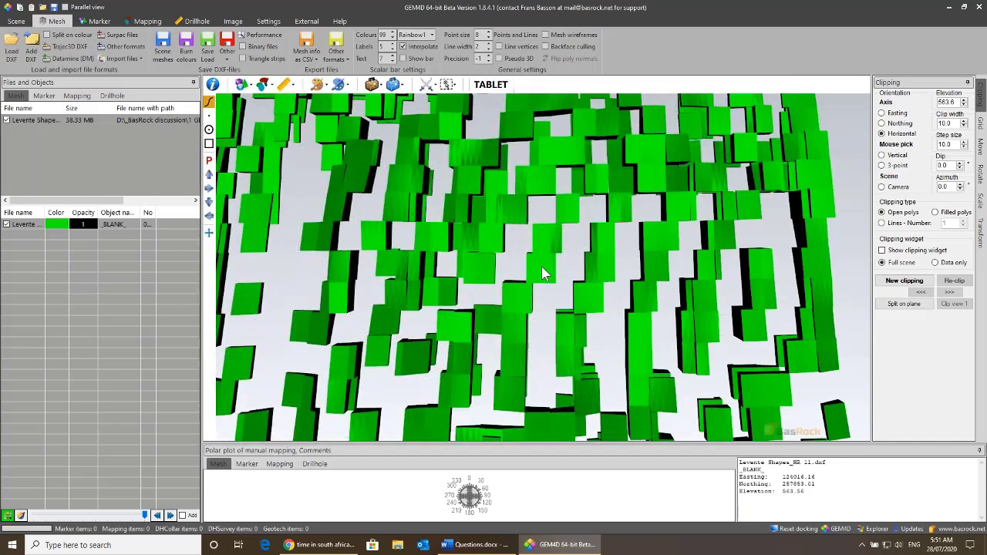
pyautogui.moveTo(541, 267); pyautogui.dragTo(624, 258)
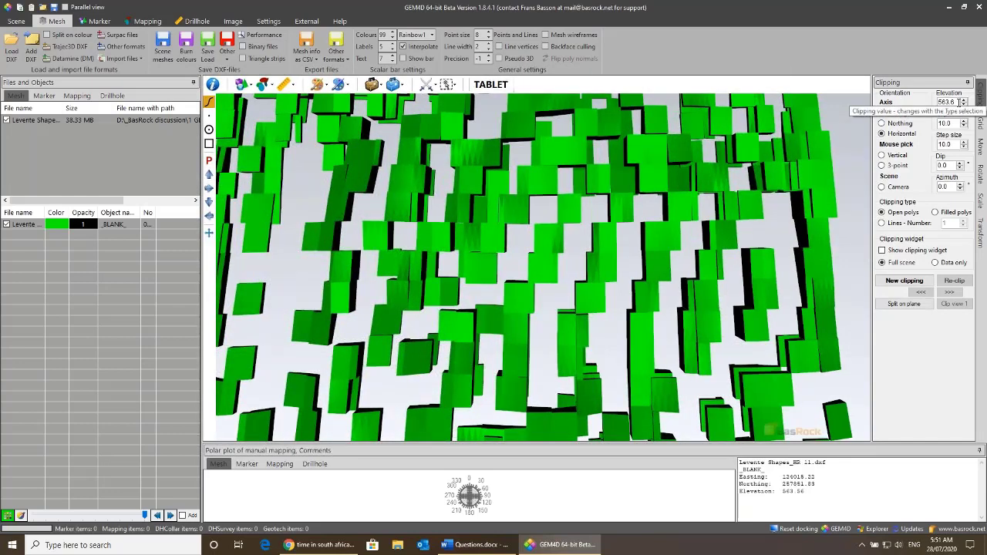
pyautogui.click(894, 230)
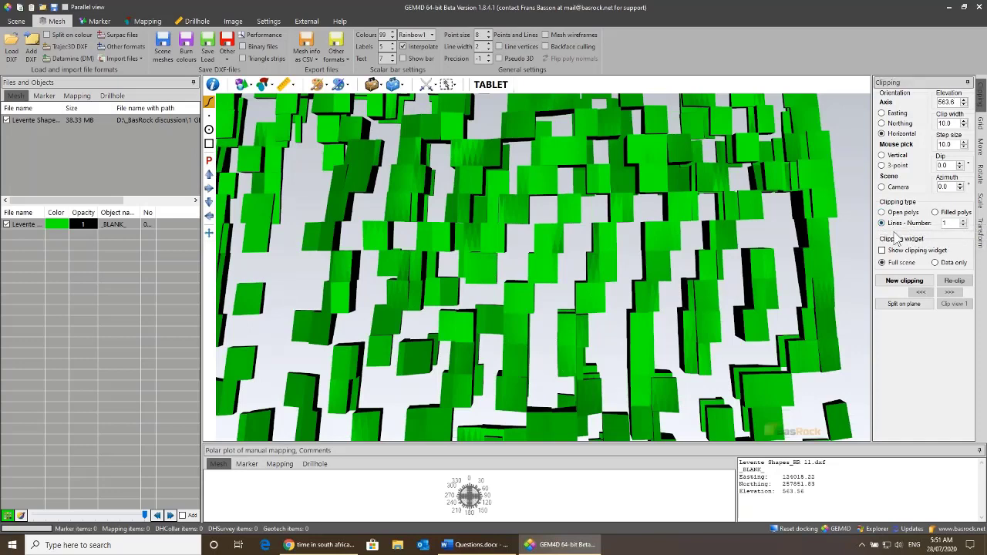
pyautogui.click(904, 281)
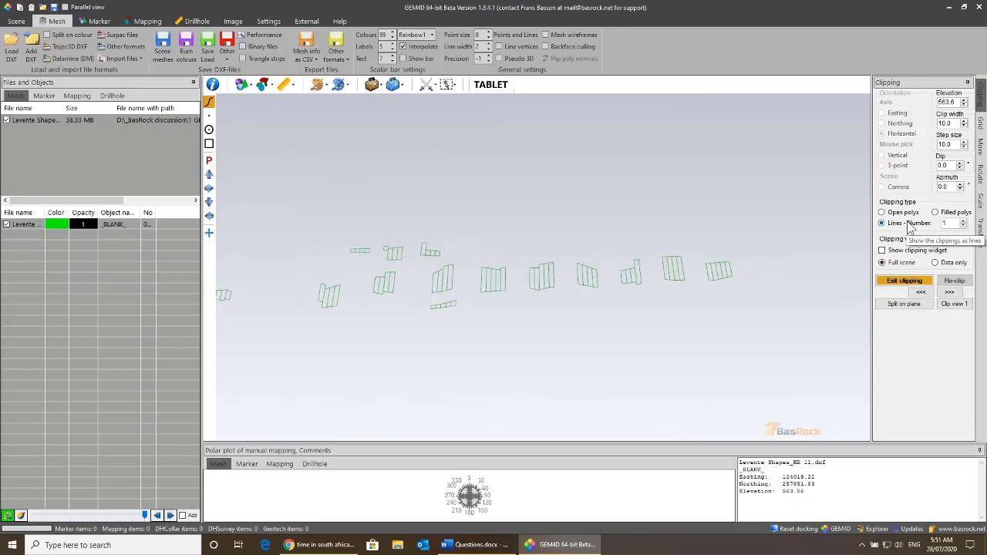
# Step: Set the number of clipping lines to 101, inspect the horizontal sections across the blocks and exit clipping
pyautogui.doubleClick(952, 225)
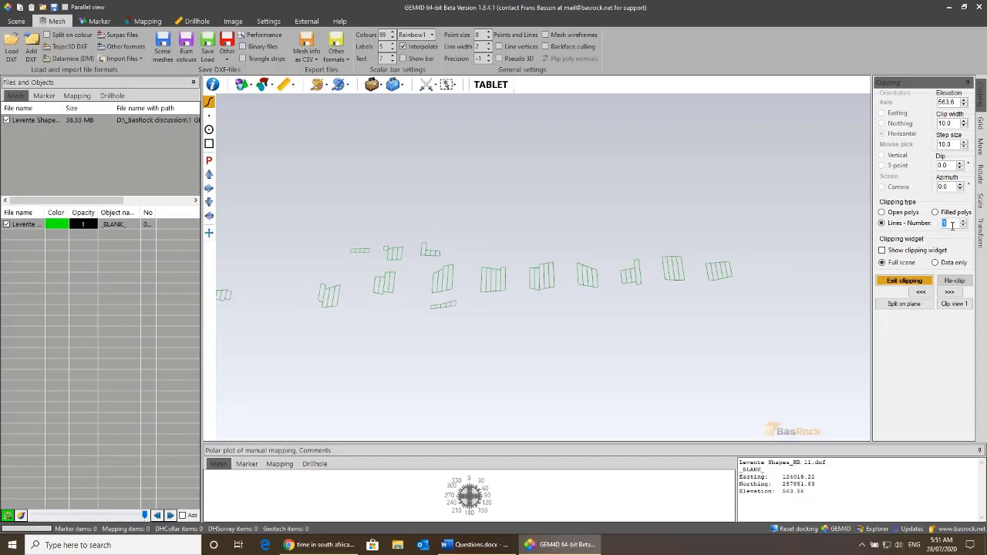
pyautogui.write('101')
pyautogui.moveTo(612, 276); pyautogui.dragTo(628, 243)
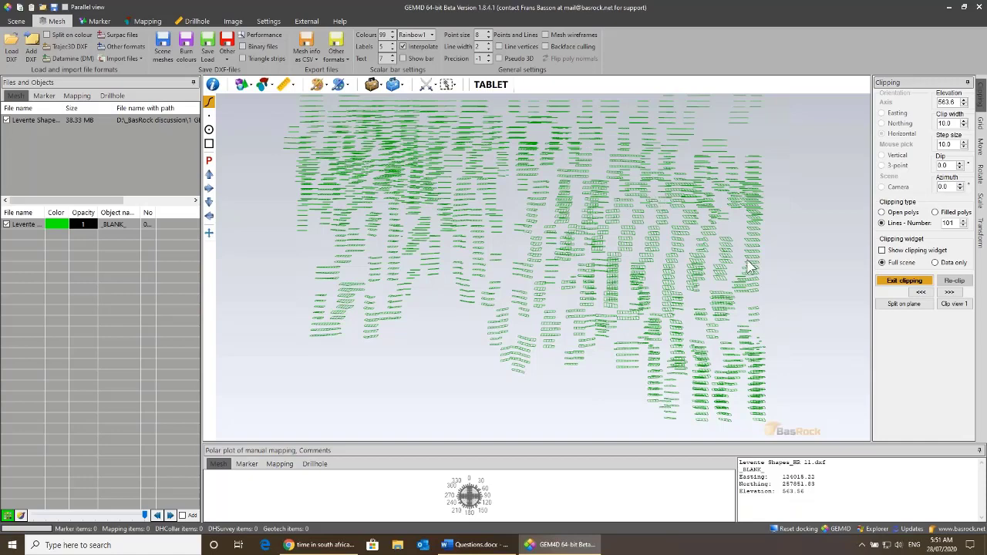
pyautogui.click(910, 281)
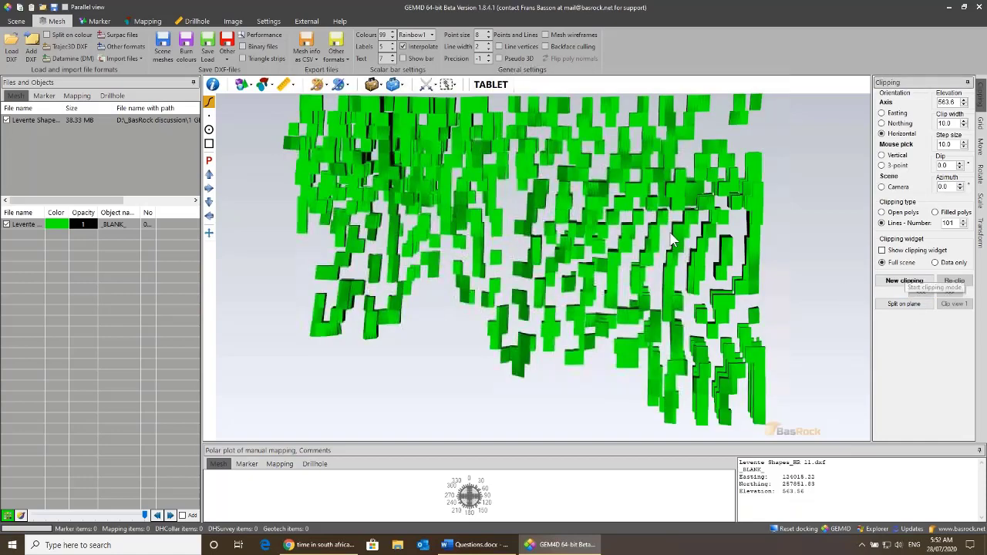
# Step: Set the clipping step size to 25, clip the blocks horizontally again and examine the spaced line sections
pyautogui.scroll(4, 668, 225)
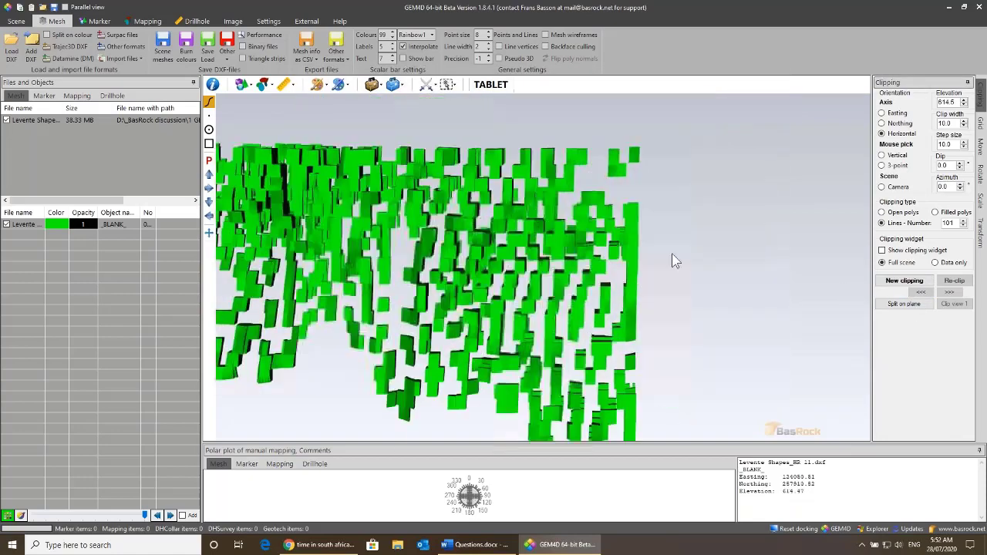
pyautogui.doubleClick(953, 144)
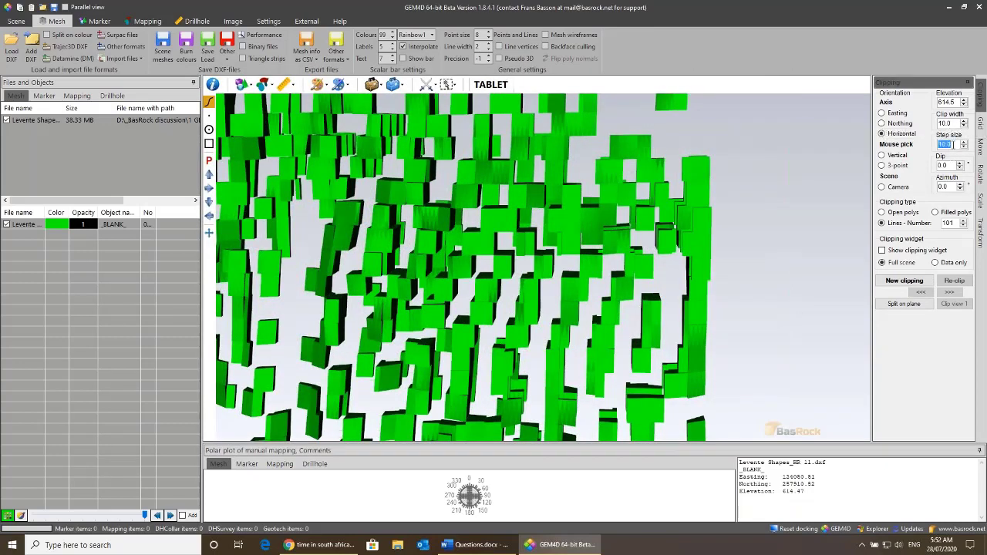
pyautogui.write('25')
pyautogui.click(904, 281)
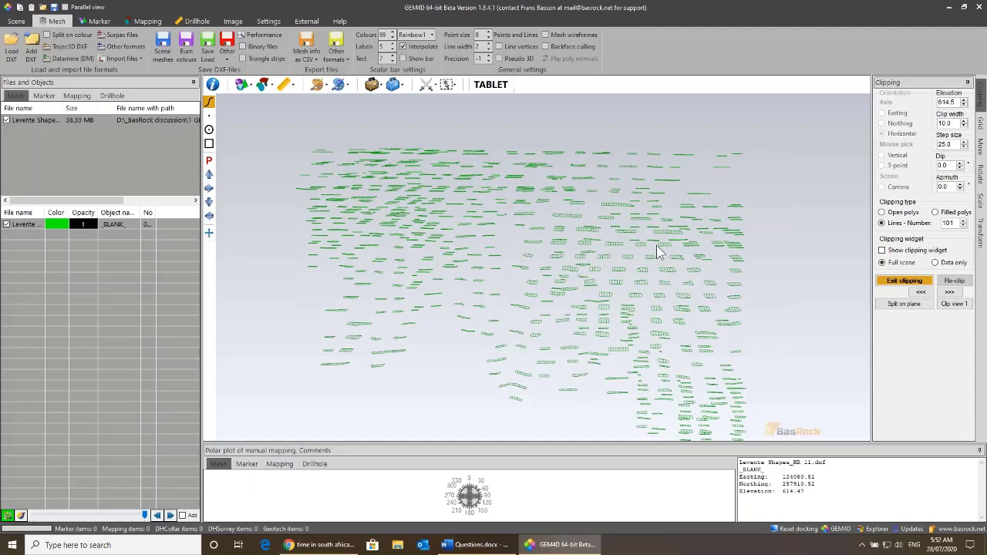
pyautogui.moveTo(657, 245); pyautogui.dragTo(621, 241)
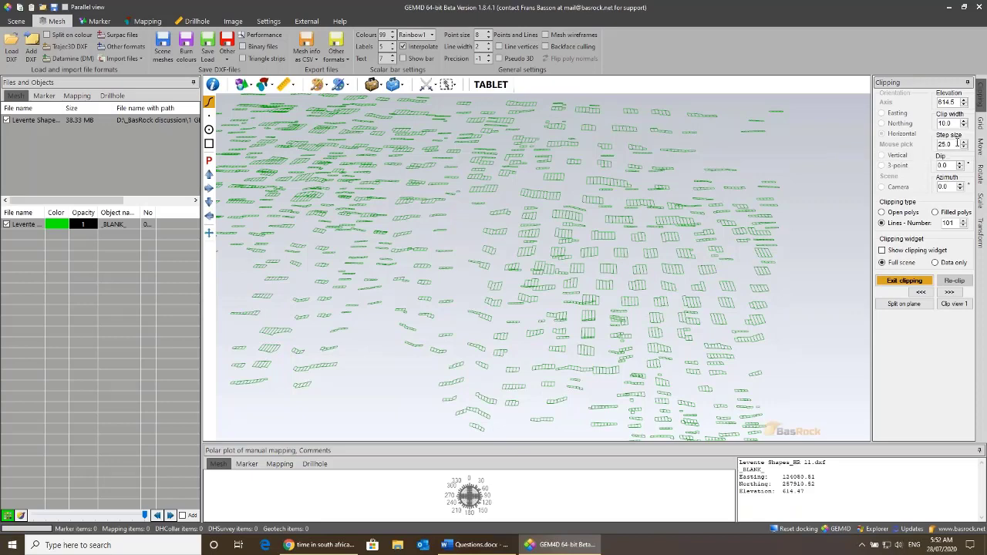
pyautogui.moveTo(578, 204); pyautogui.dragTo(625, 234)
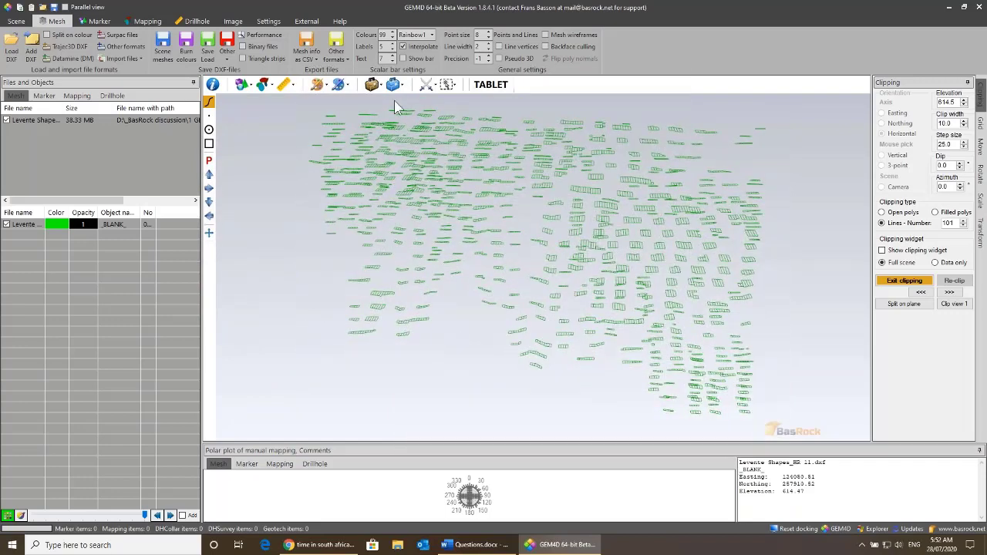
# Step: Save the clipped line sections as the DXF file xxx1 and exit clipping
pyautogui.click(162, 46)
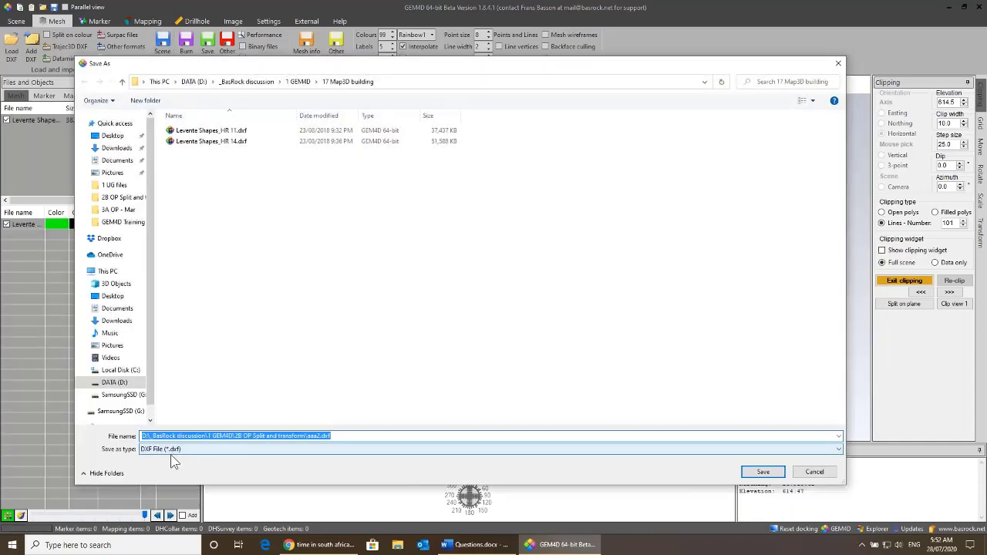
pyautogui.write('xxx1')
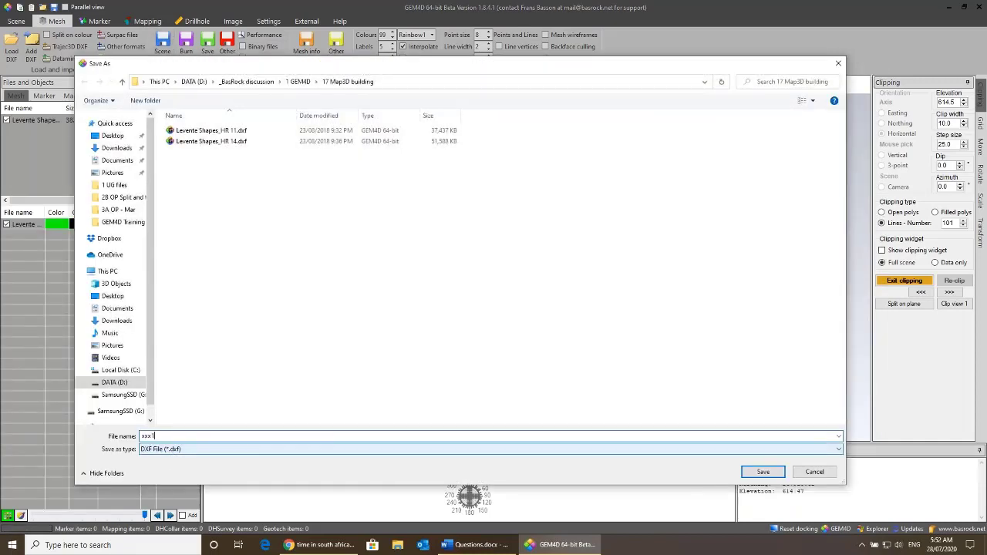
pyautogui.press('Return')
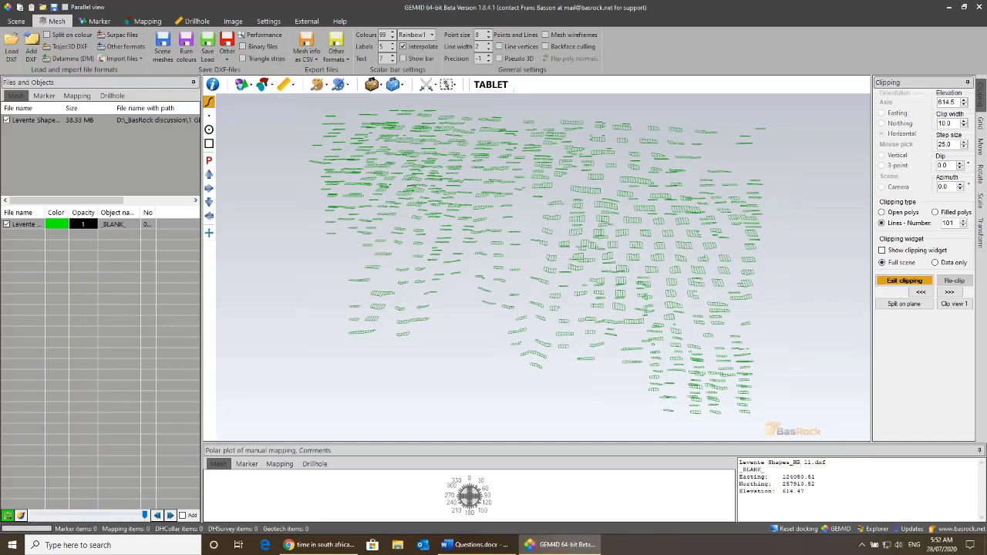
pyautogui.moveTo(422, 300); pyautogui.dragTo(629, 227)
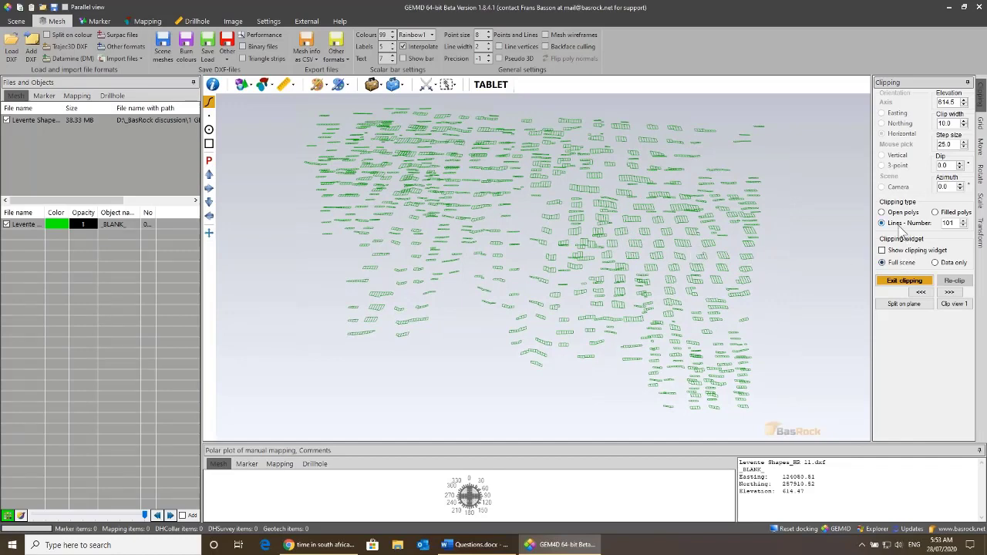
pyautogui.click(907, 282)
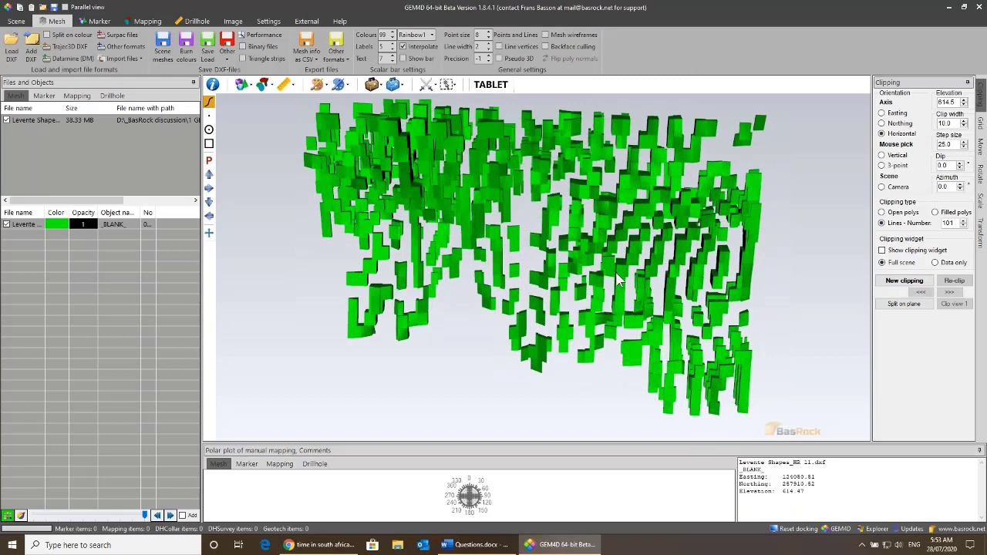
# Step: Reset the scene, load xxx1.dxf from the 17 Map3D building folder and inspect the block outlines from the side
pyautogui.click(12, 47)
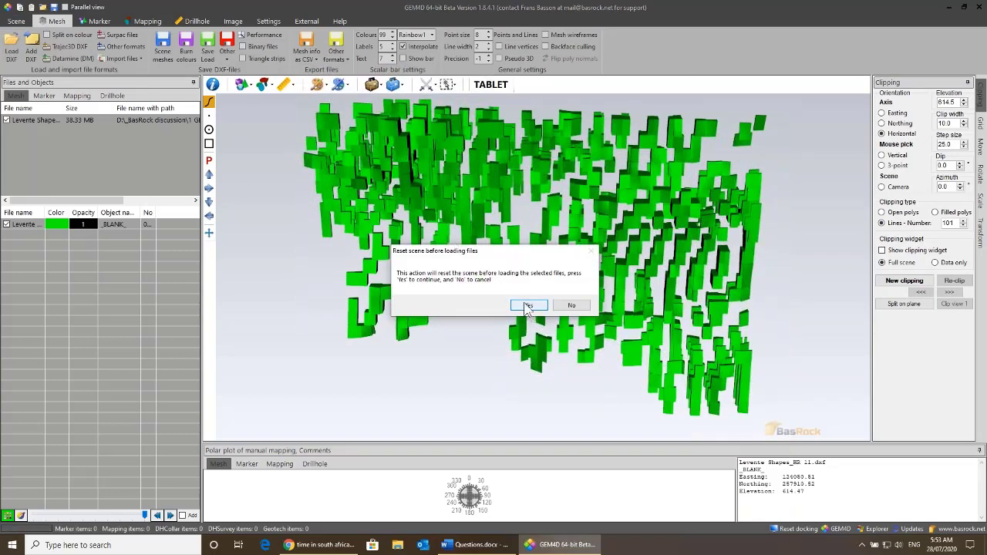
pyautogui.click(528, 306)
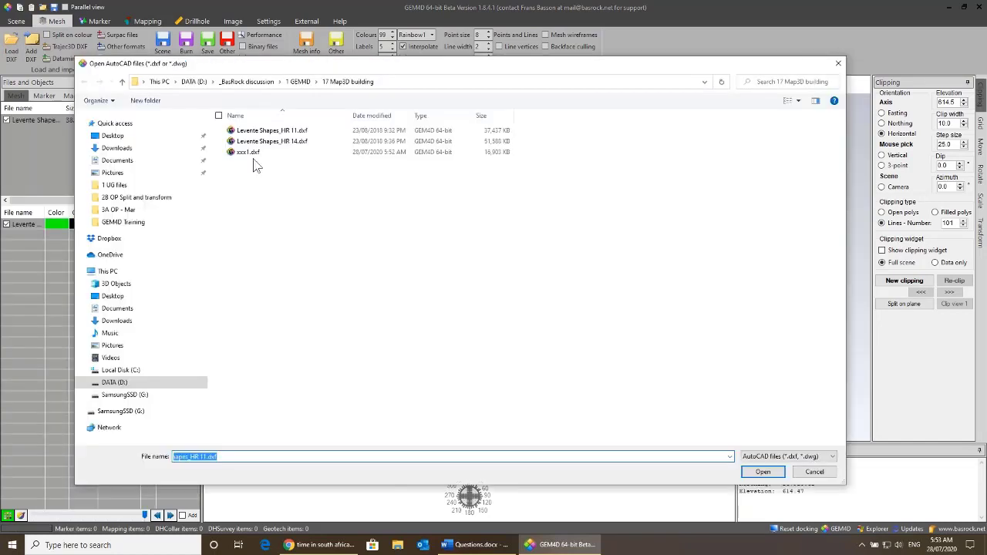
pyautogui.click(248, 153)
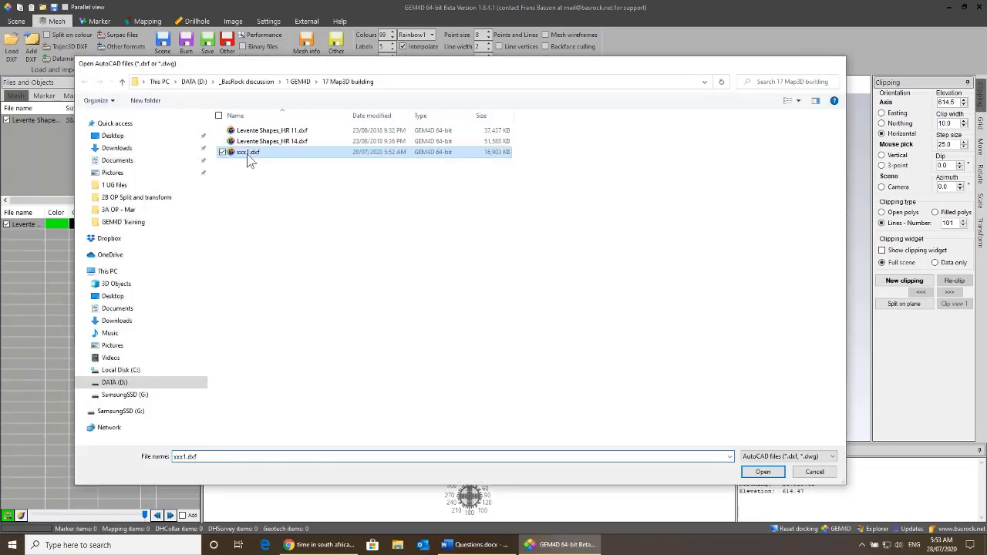
pyautogui.doubleClick(249, 154)
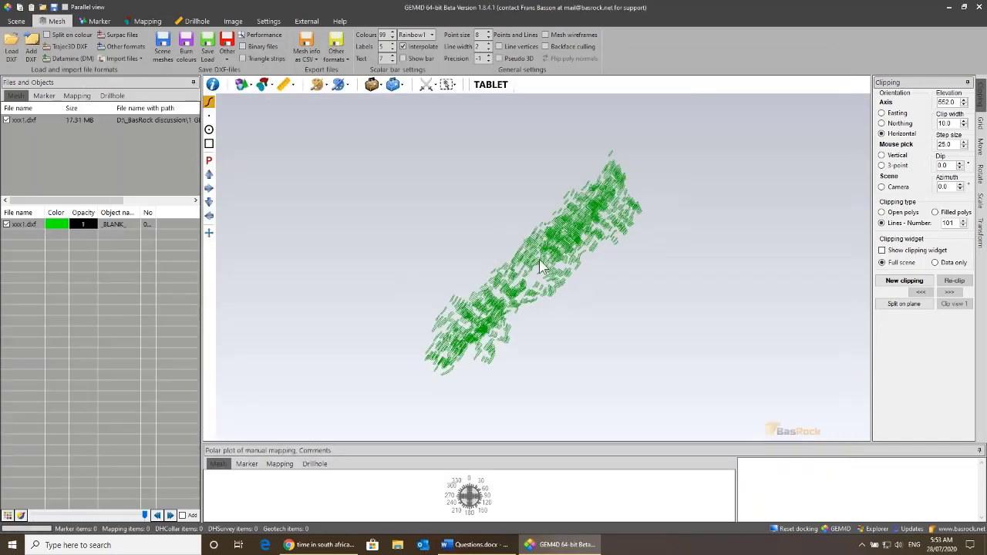
pyautogui.moveTo(549, 264); pyautogui.dragTo(531, 129)
pyautogui.scroll(7, 530, 129)
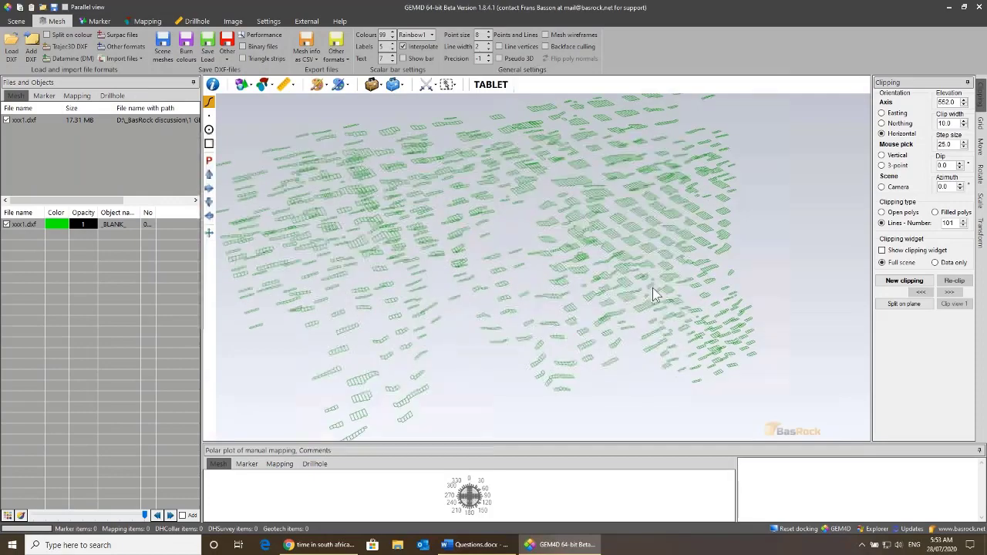
pyautogui.moveTo(652, 288); pyautogui.dragTo(595, 281)
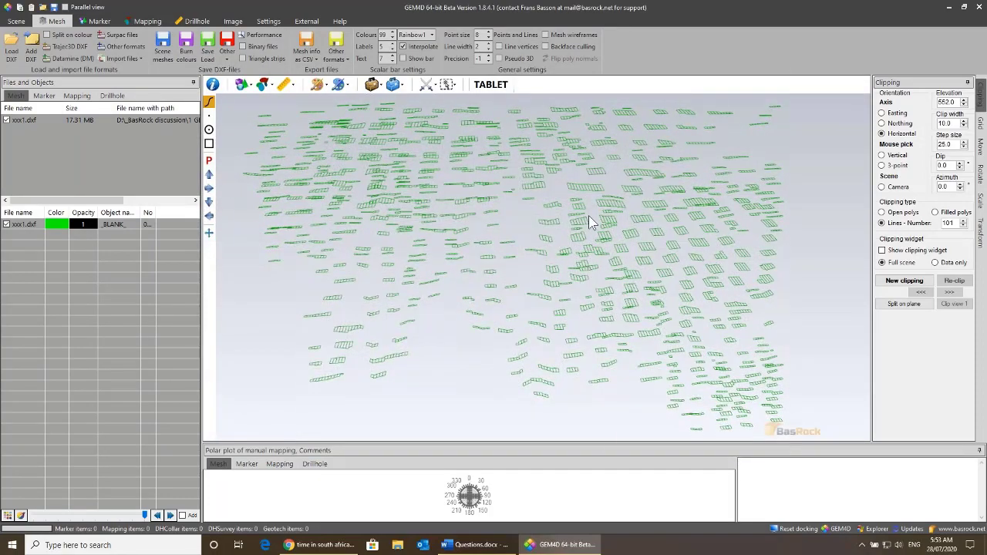
pyautogui.moveTo(588, 216); pyautogui.dragTo(545, 193)
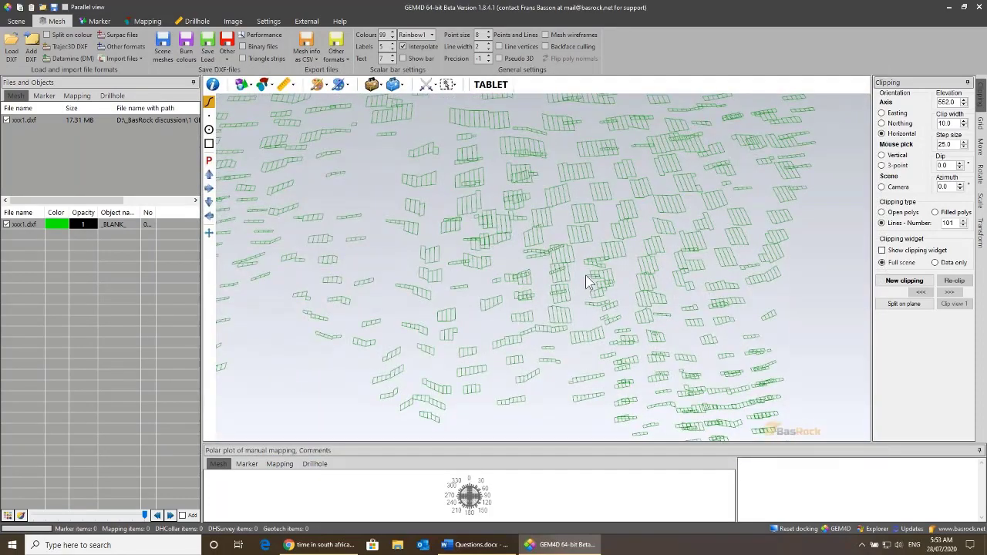
pyautogui.moveTo(586, 278); pyautogui.dragTo(571, 242)
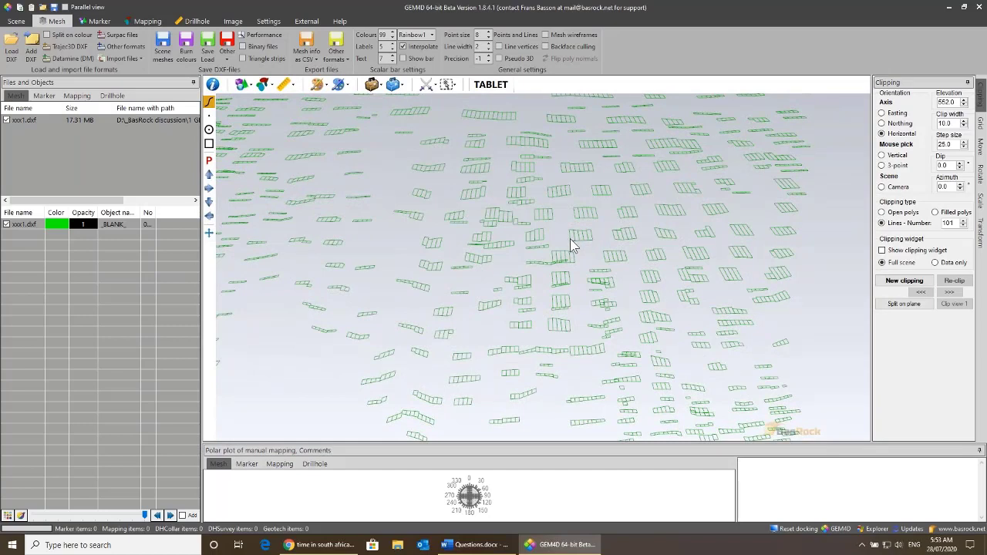
pyautogui.moveTo(604, 262); pyautogui.dragTo(452, 154)
# Step: Combine the connected lines of the block sections into separate objects and save the result as xxx2
pyautogui.click(394, 84)
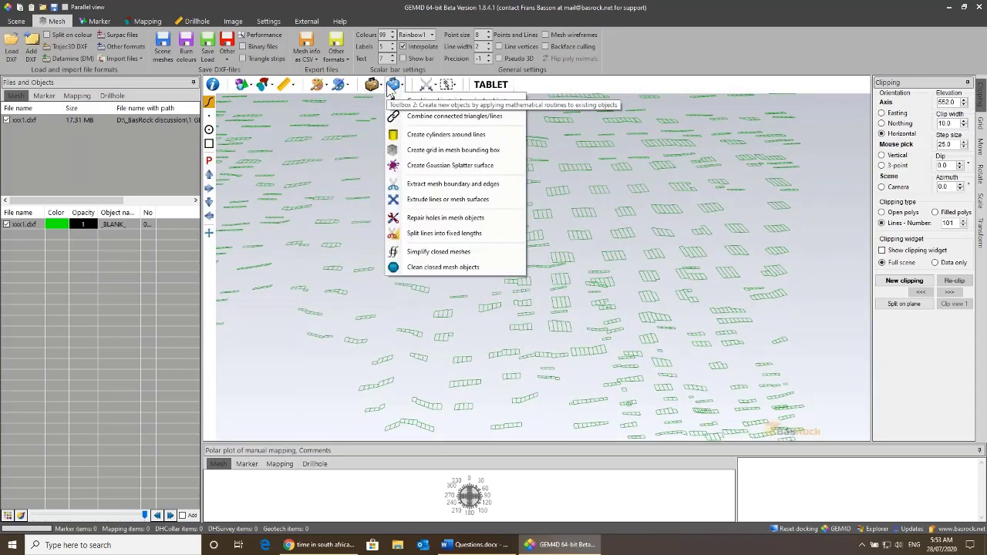
pyautogui.click(391, 85)
pyautogui.click(394, 85)
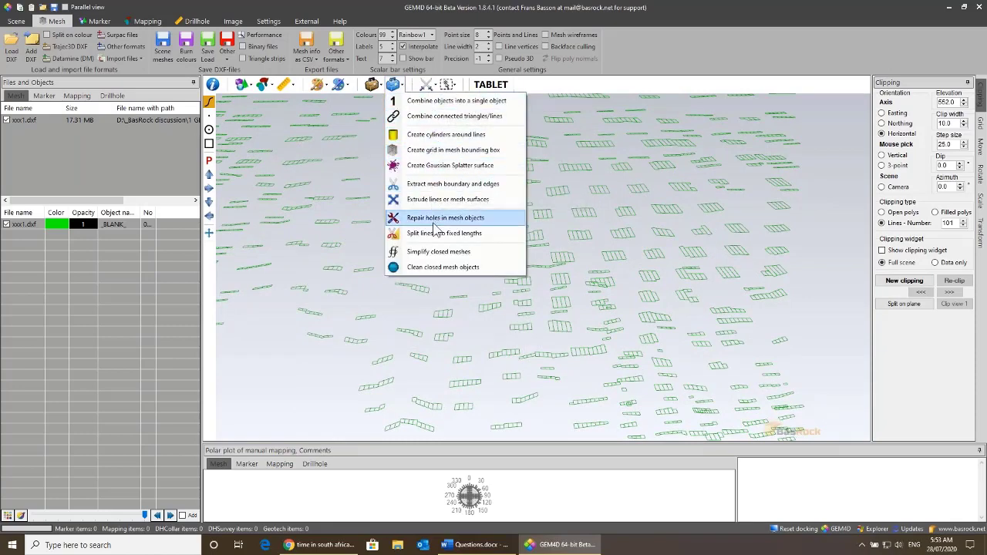
pyautogui.click(431, 120)
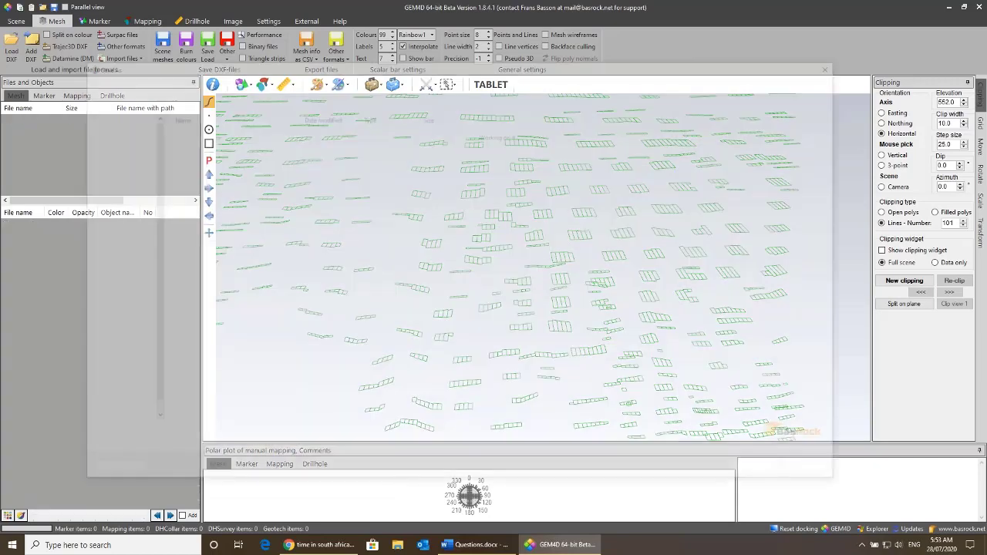
pyautogui.write('xx')
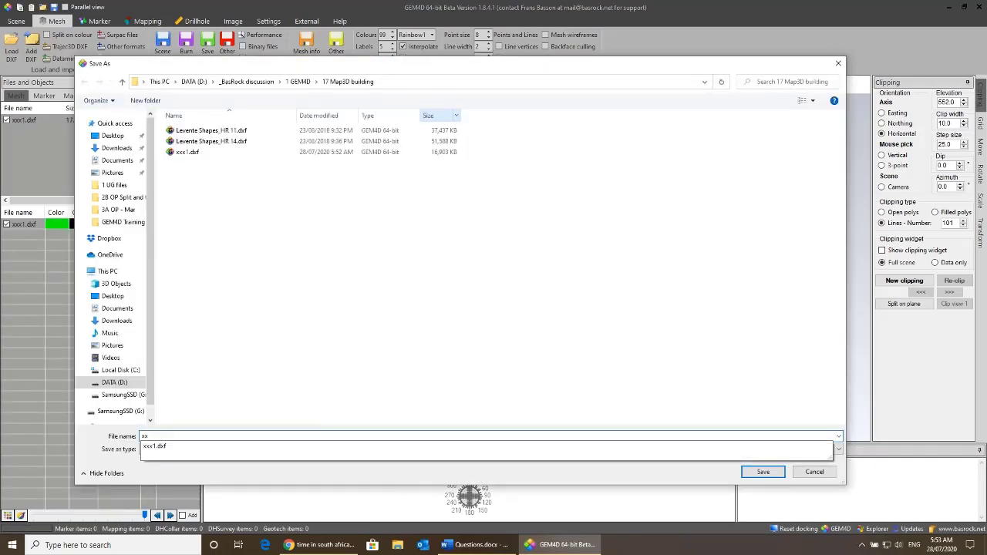
pyautogui.write('x2')
pyautogui.press('Return')
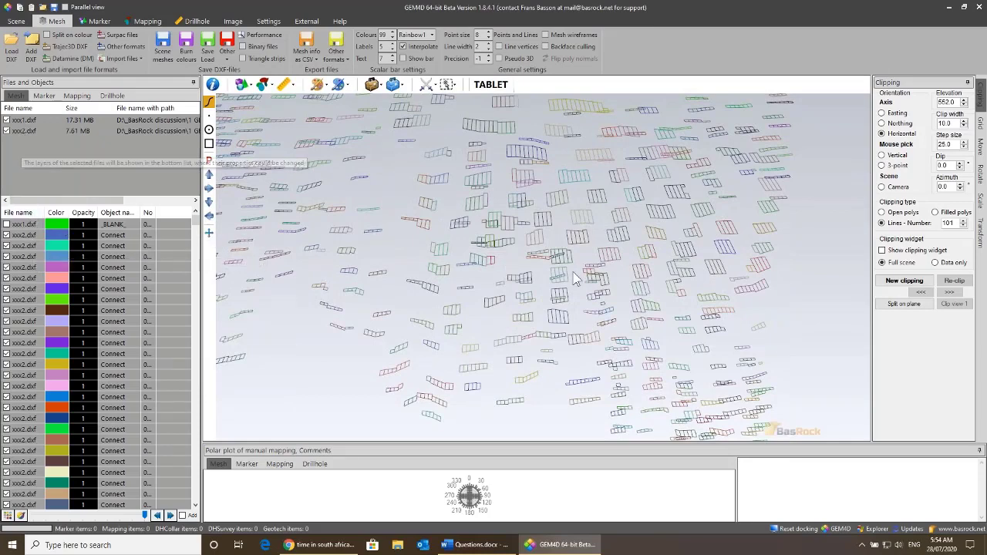
# Step: Set the line width to 7 and turn on Pseudo 3D shading for the combined section lines
pyautogui.scroll(10, 576, 206)
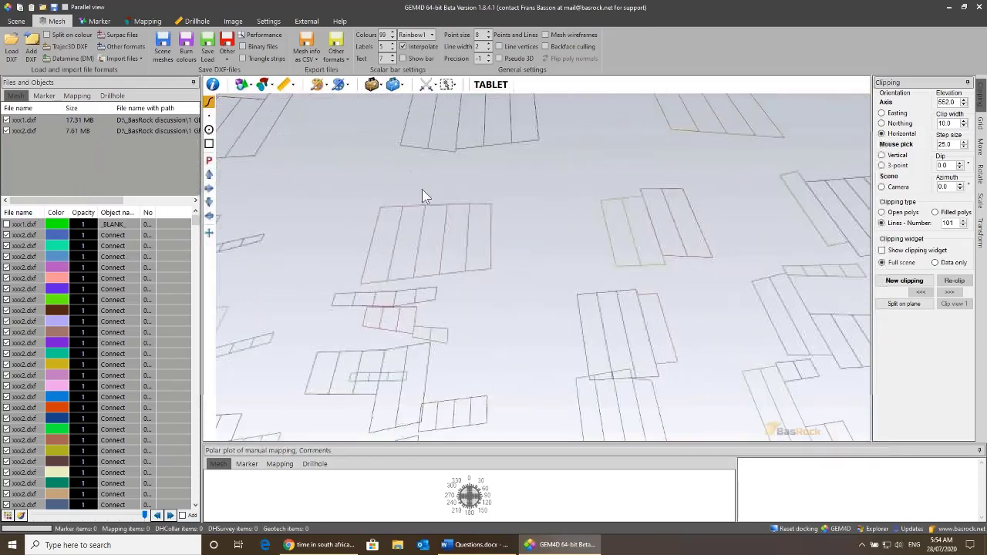
pyautogui.moveTo(658, 248); pyautogui.dragTo(627, 222)
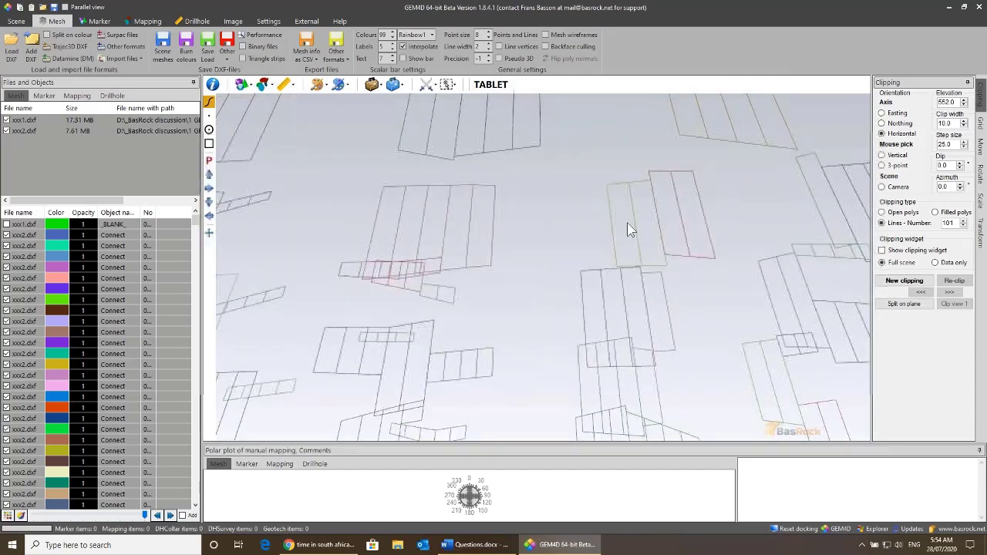
pyautogui.moveTo(489, 216); pyautogui.dragTo(516, 189)
pyautogui.moveTo(516, 189); pyautogui.dragTo(574, 296, button='middle')
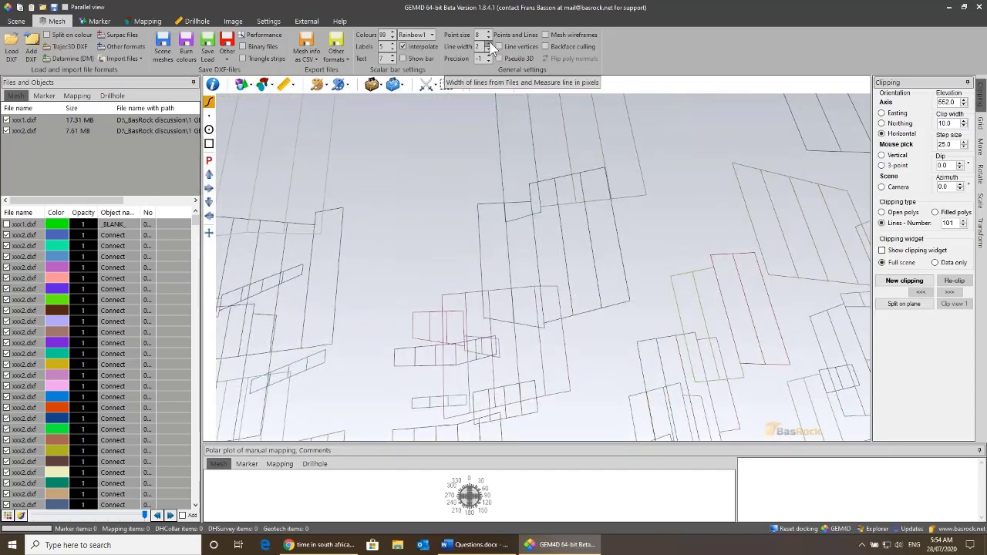
pyautogui.scroll(5, 488, 46)
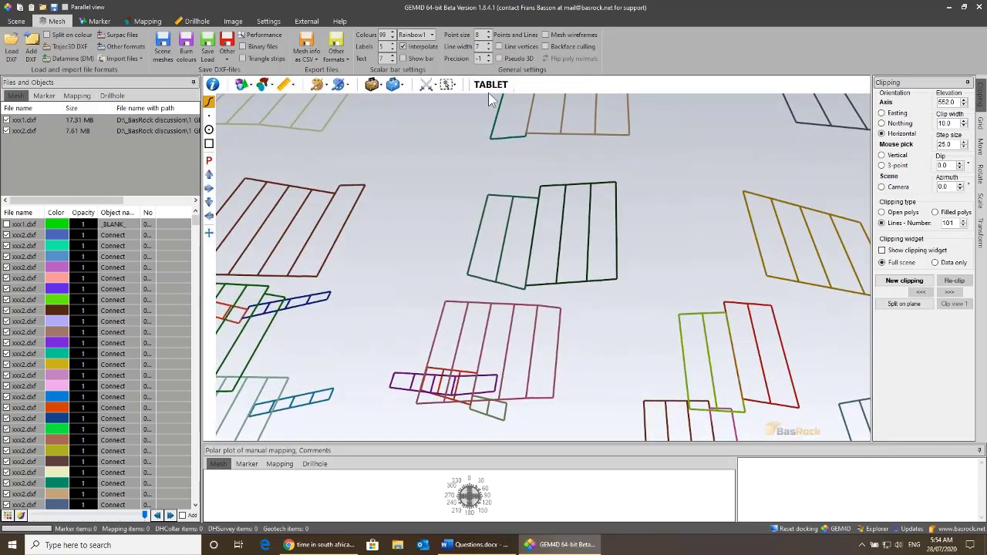
pyautogui.click(516, 59)
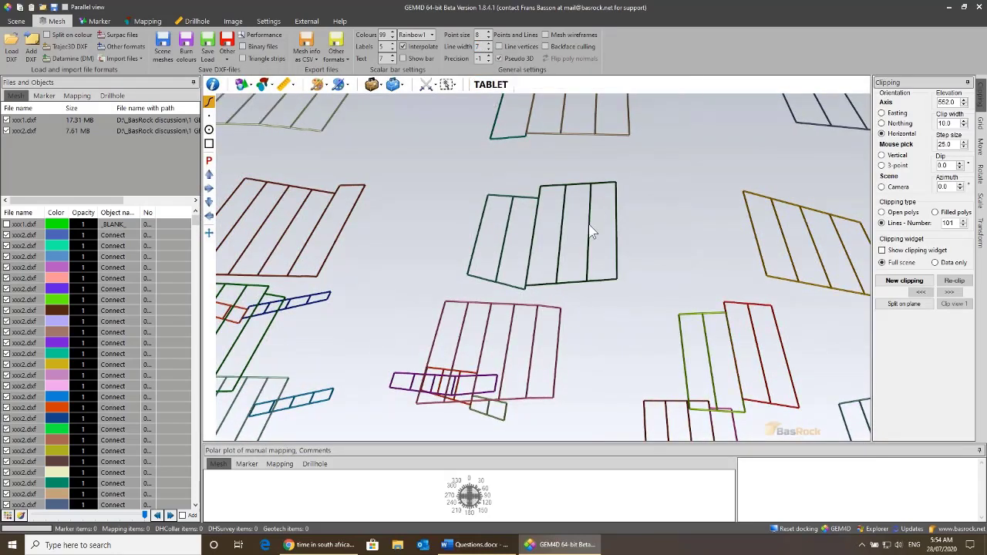
# Step: Thicken the shaded section lines further to a line width of 12 and inspect them
pyautogui.scroll(-5, 625, 135)
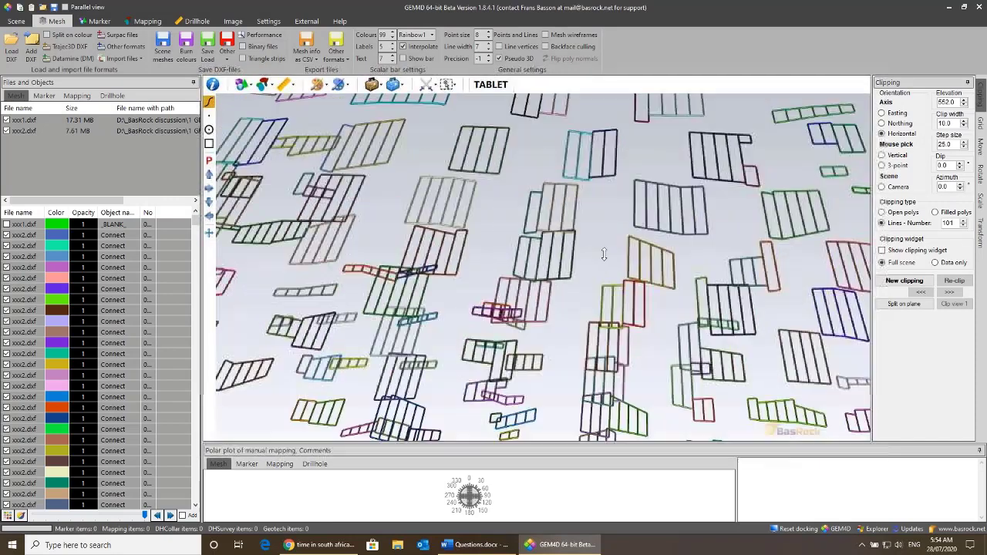
pyautogui.scroll(5, 625, 135)
pyautogui.scroll(-5, 626, 135)
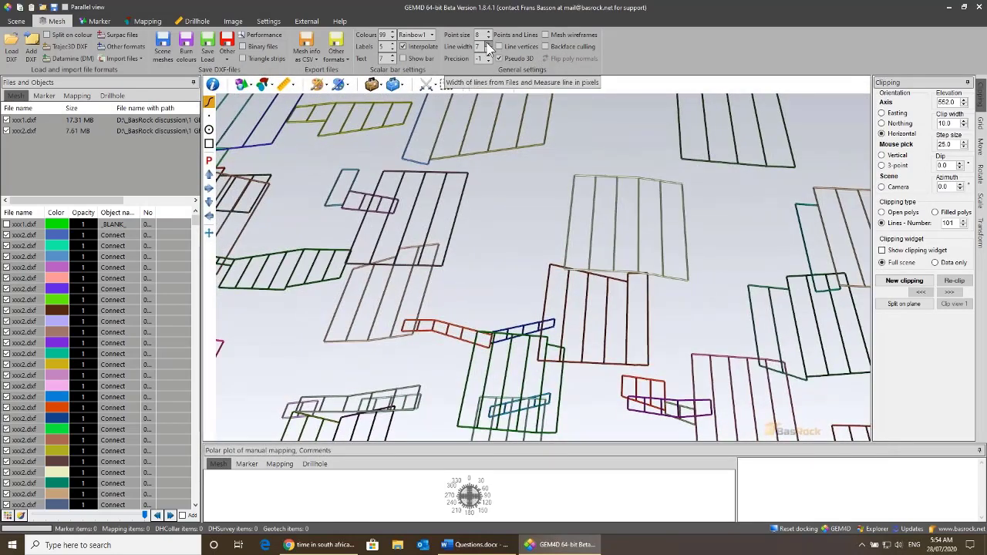
pyautogui.scroll(3, 479, 47)
pyautogui.moveTo(659, 135); pyautogui.dragTo(639, 180)
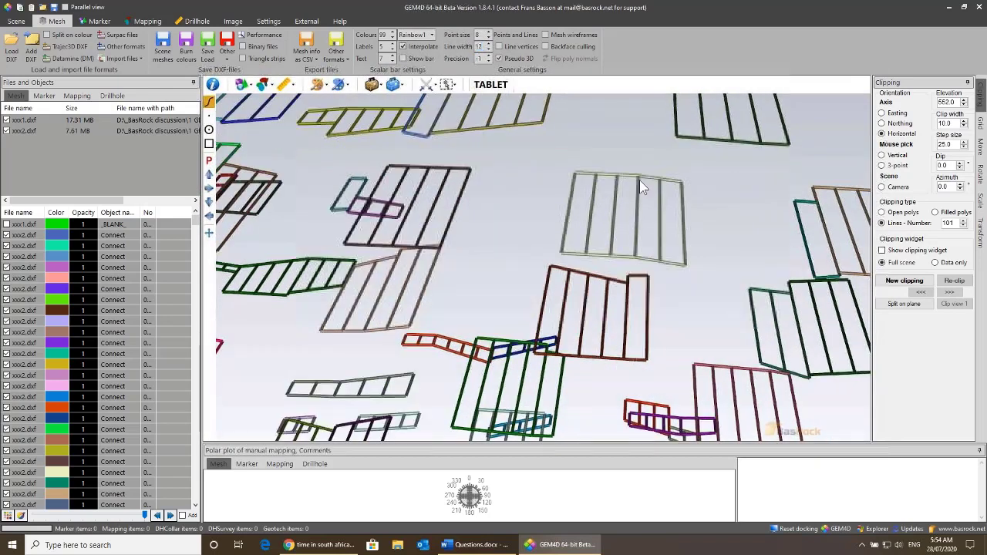
# Step: Turn off Pseudo 3D shading, set the line width to 4 and examine the coloured section outlines across the model
pyautogui.click(512, 59)
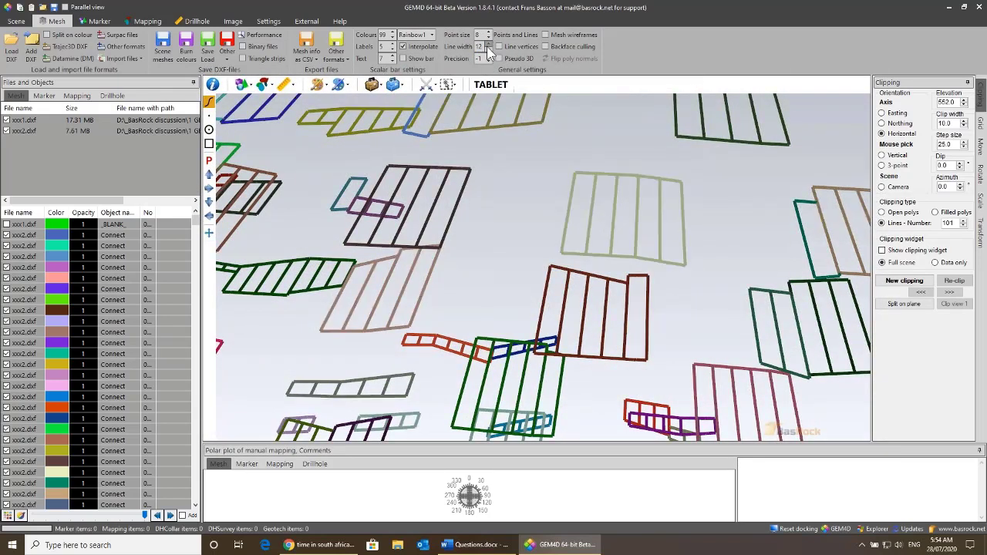
pyautogui.scroll(-6, 488, 54)
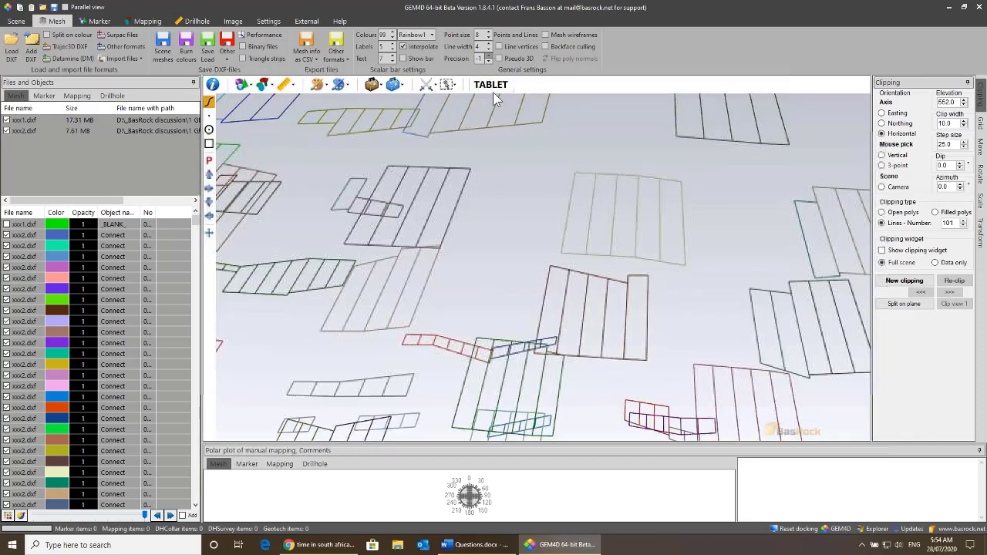
pyautogui.moveTo(494, 100); pyautogui.dragTo(655, 324)
pyautogui.moveTo(656, 325); pyautogui.dragTo(641, 370, button='right')
pyautogui.moveTo(643, 205); pyautogui.dragTo(644, 303, button='right')
pyautogui.moveTo(644, 302); pyautogui.dragTo(734, 293)
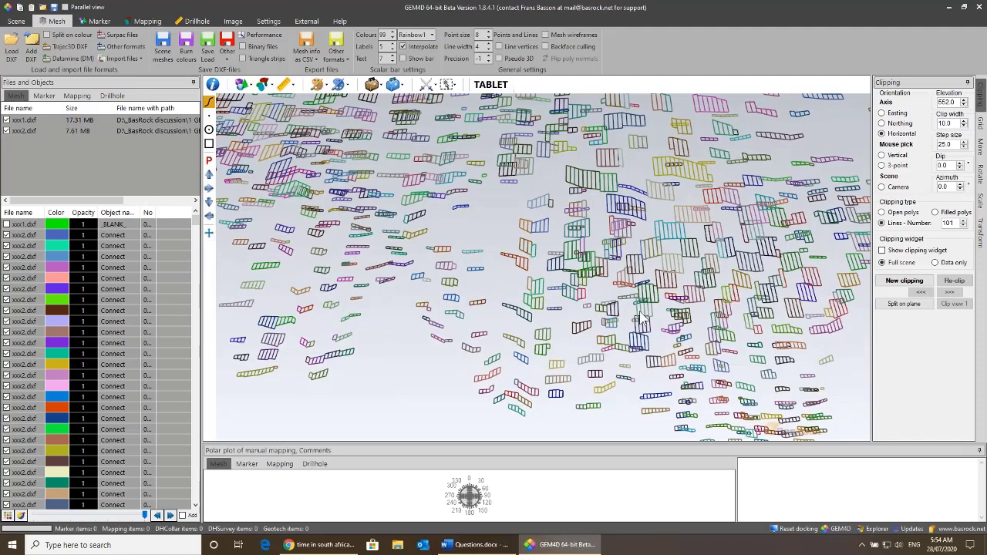
pyautogui.scroll(10, 640, 316)
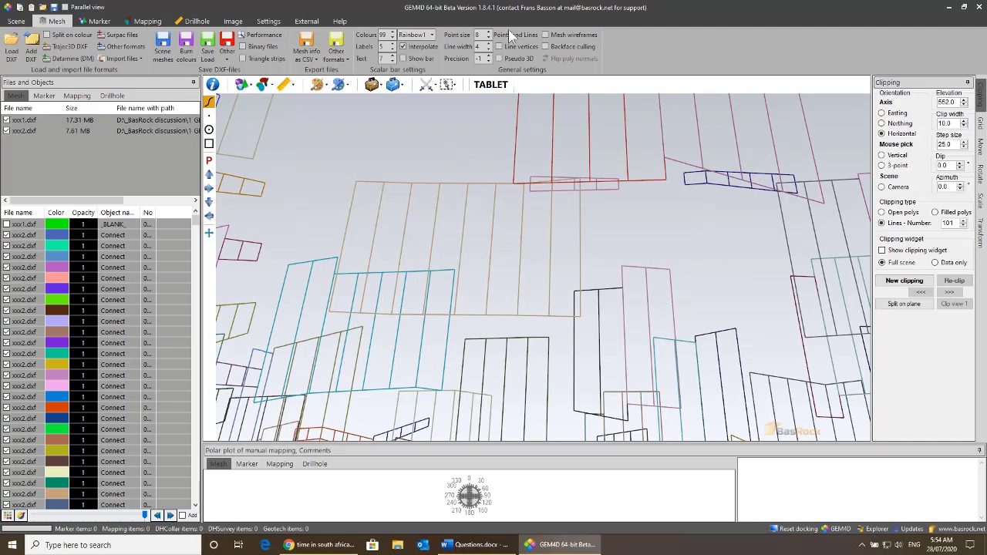
pyautogui.scroll(-6, 476, 247)
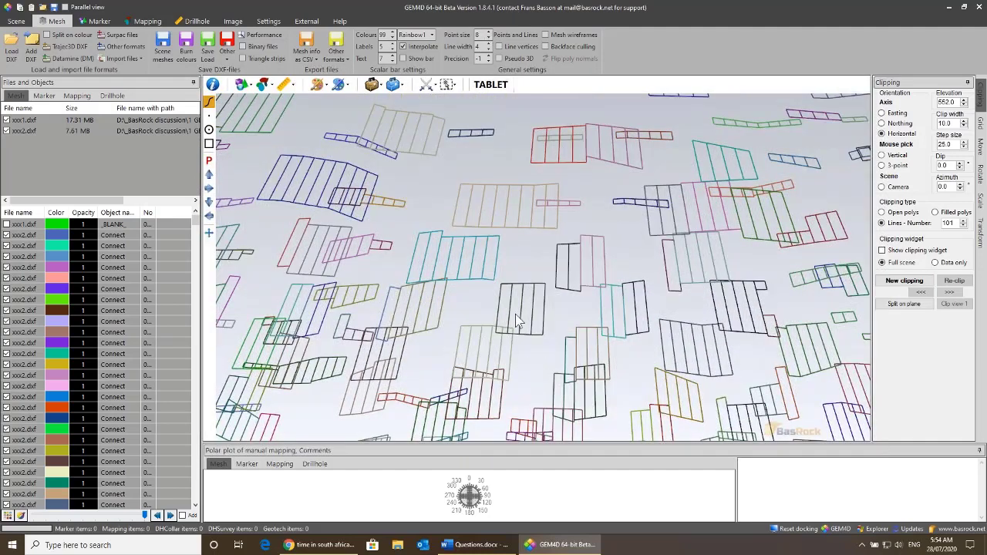
# Step: Save the scene meshes as the DXF file xxx3 in the 17 Map3D building folder
pyautogui.click(163, 51)
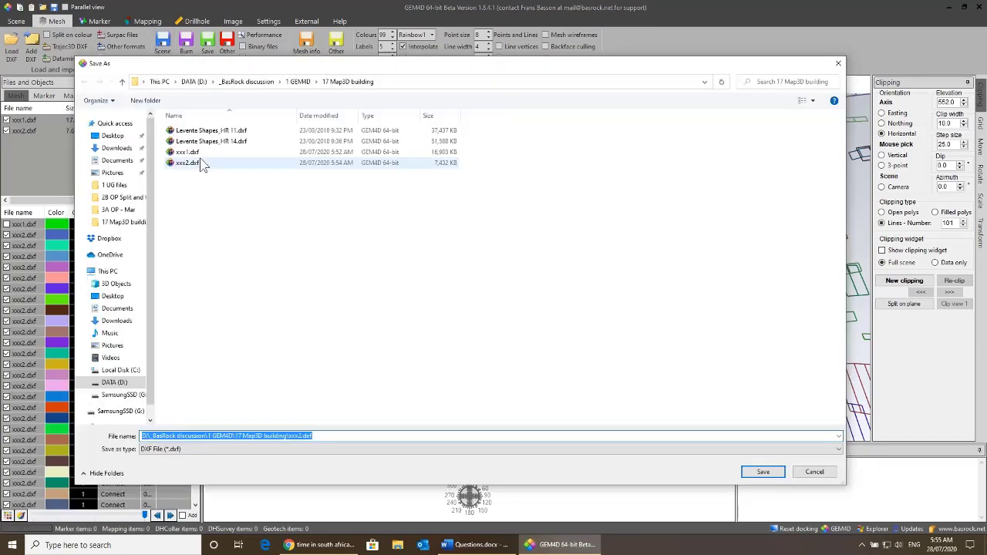
pyautogui.click(199, 162)
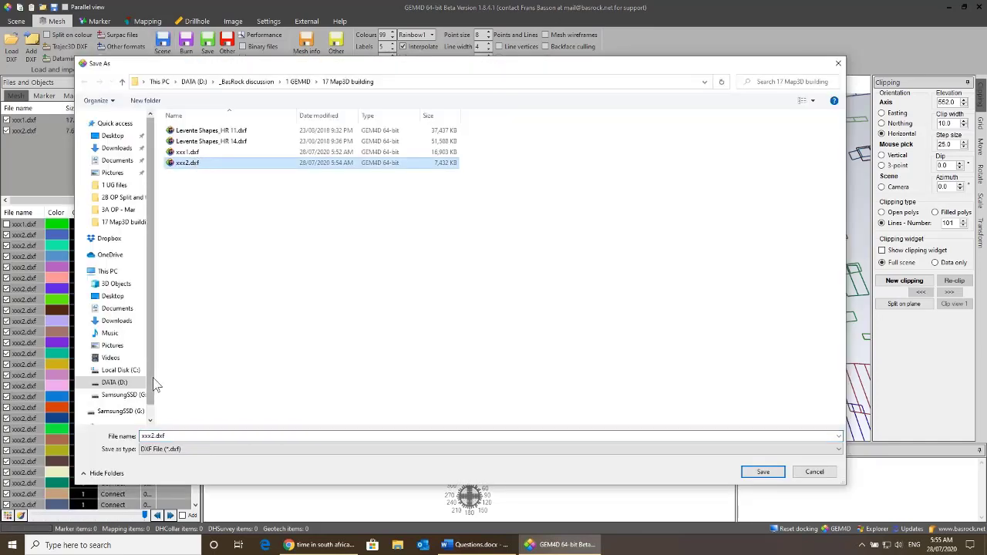
pyautogui.click(152, 436)
pyautogui.press('Return')
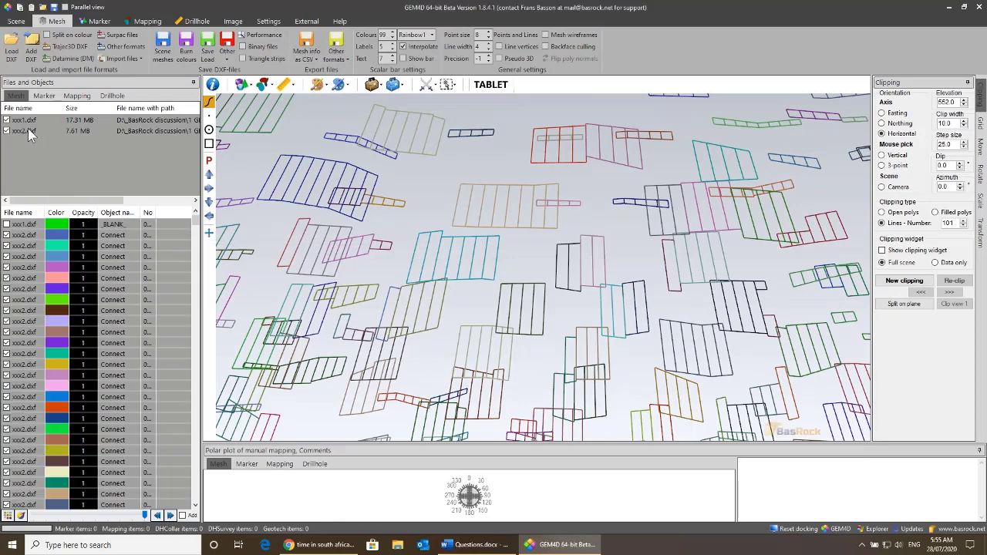
# Step: Reset the scene, load xxx3.dxf and bring the block outlines into close view
pyautogui.click(10, 55)
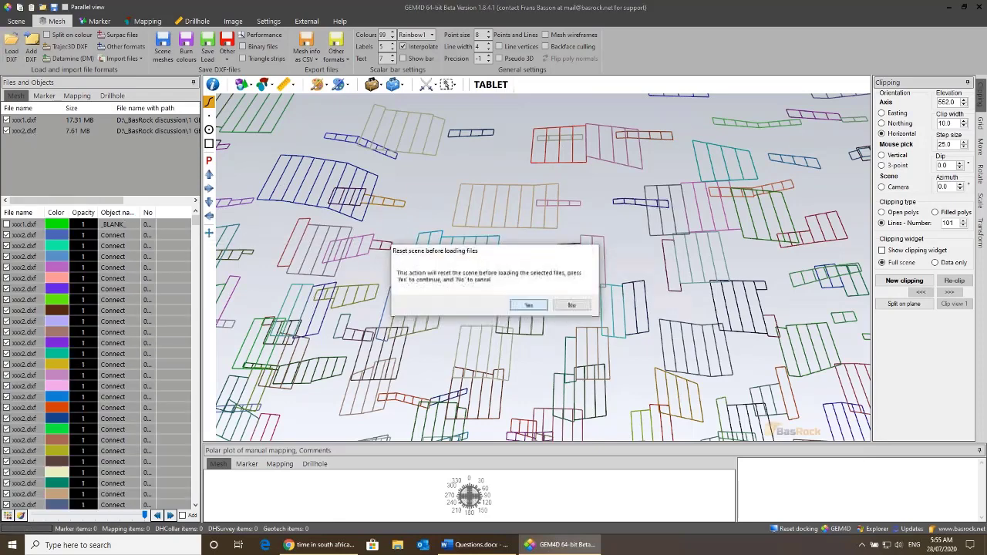
pyautogui.click(524, 304)
pyautogui.doubleClick(278, 176)
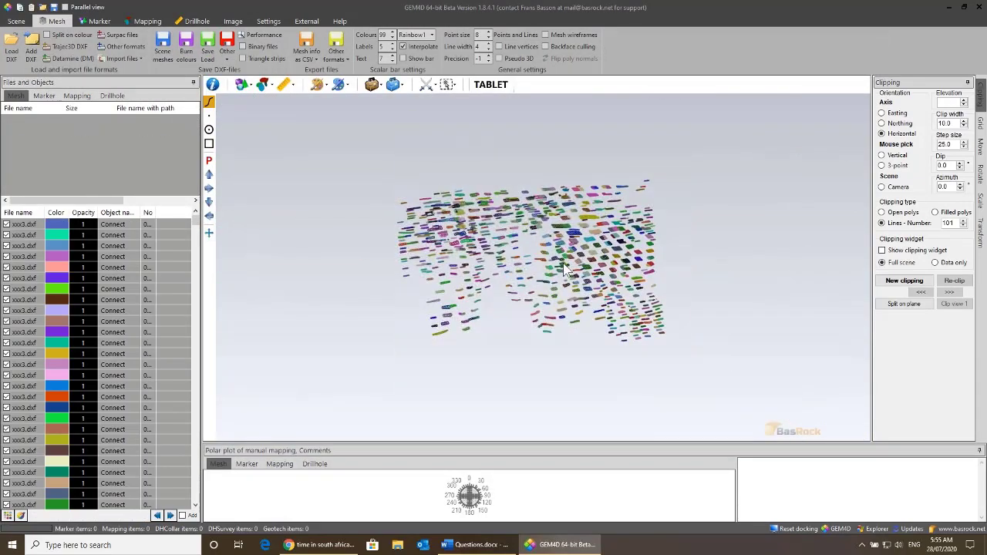
pyautogui.scroll(10, 564, 269)
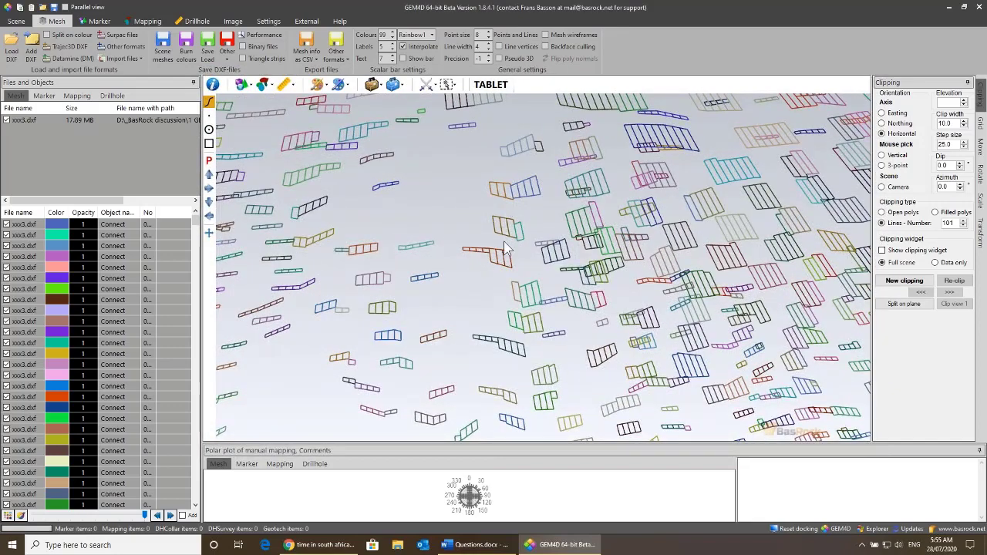
# Step: Create Delaunay 2D surfaces from the outlines with tolerance 0.001, draped vertically downwards, and save them as xxx4
pyautogui.click(375, 86)
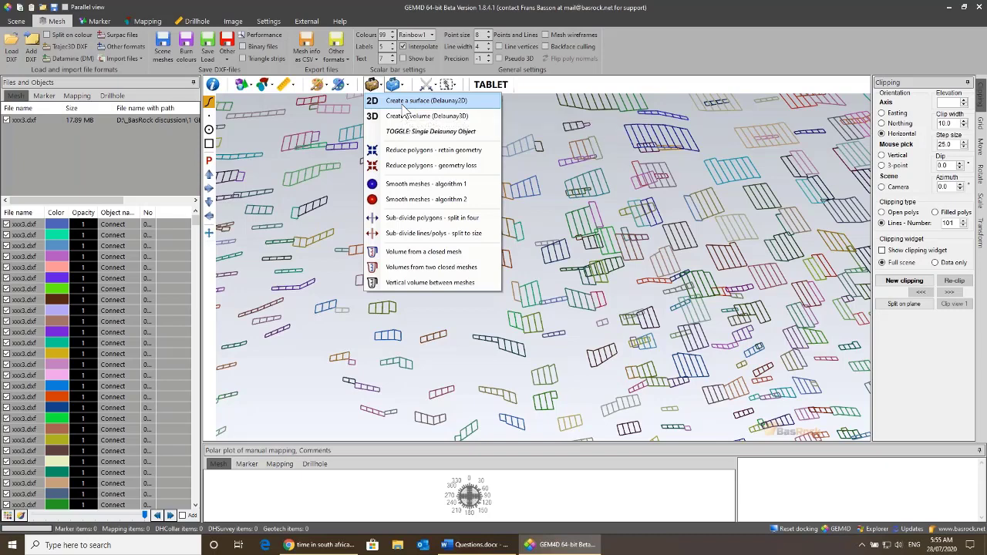
pyautogui.click(404, 102)
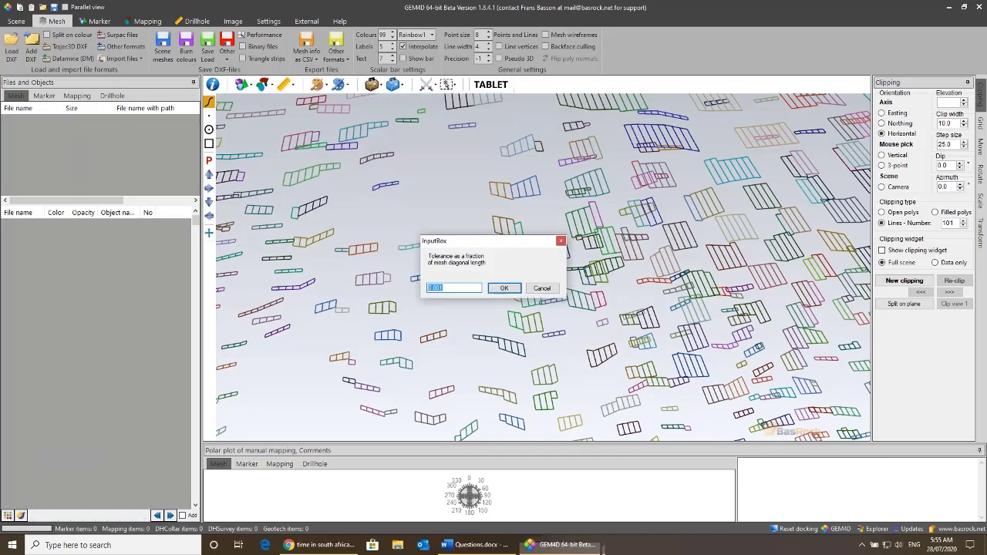
pyautogui.click(500, 290)
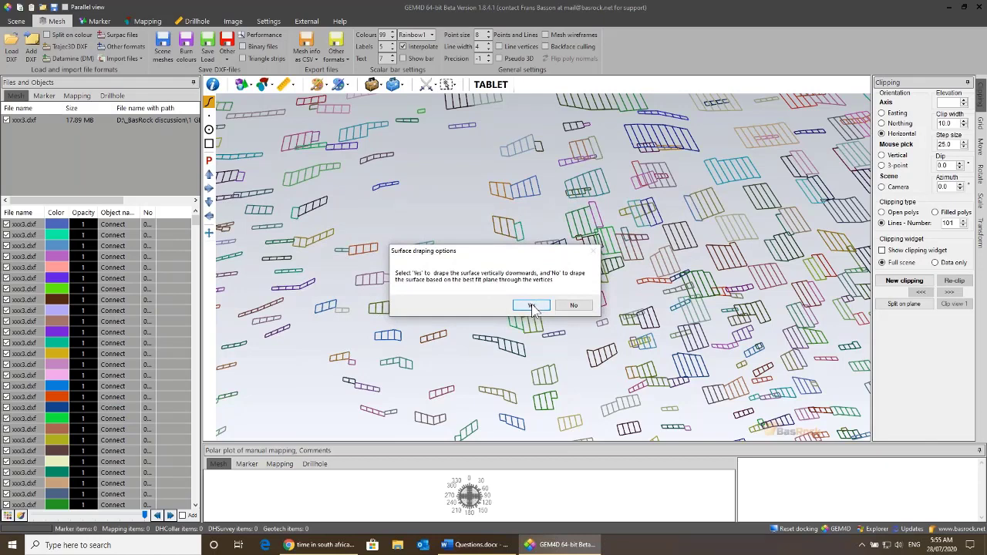
pyautogui.click(532, 307)
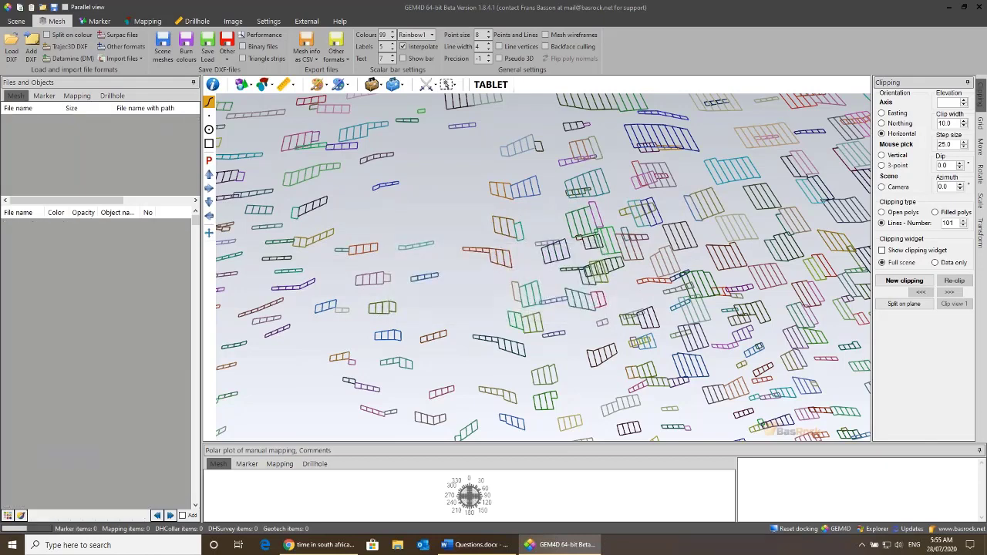
pyautogui.write('xxx4')
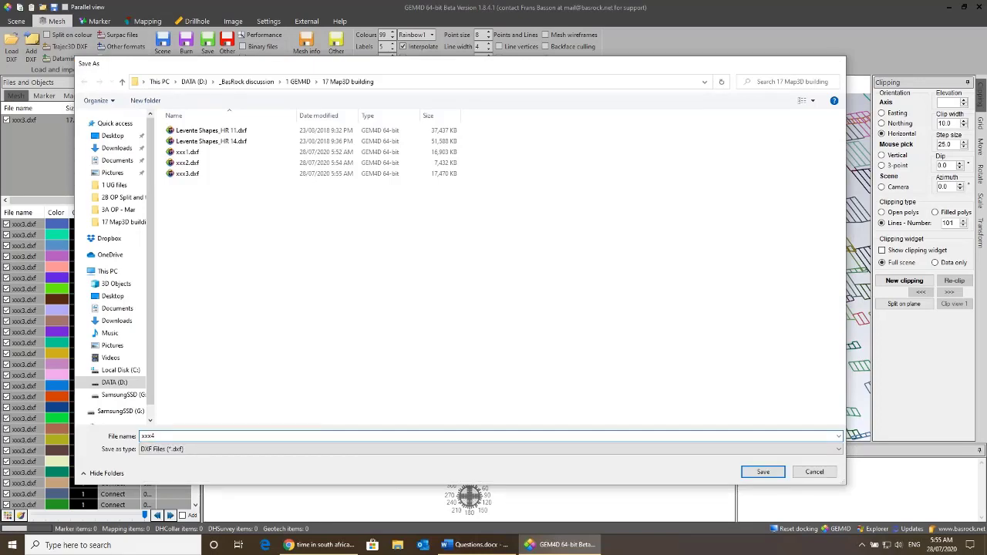
pyautogui.press('Return')
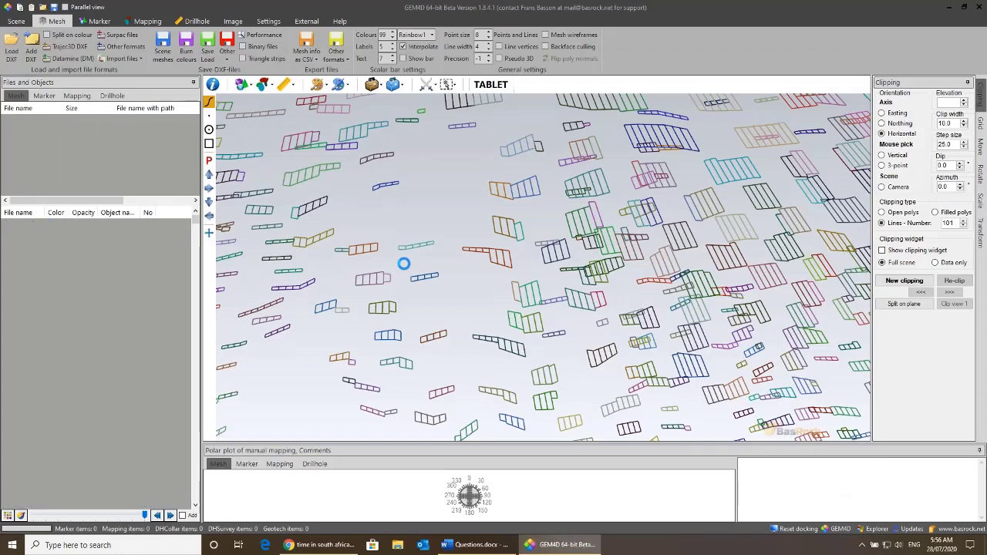
# Step: Examine the Delaunay surfaces built from the block outlines from several angles and up close
pyautogui.scroll(-1, 733, 203)
pyautogui.moveTo(733, 203); pyautogui.dragTo(511, 241, button='middle')
pyautogui.scroll(1, 549, 298)
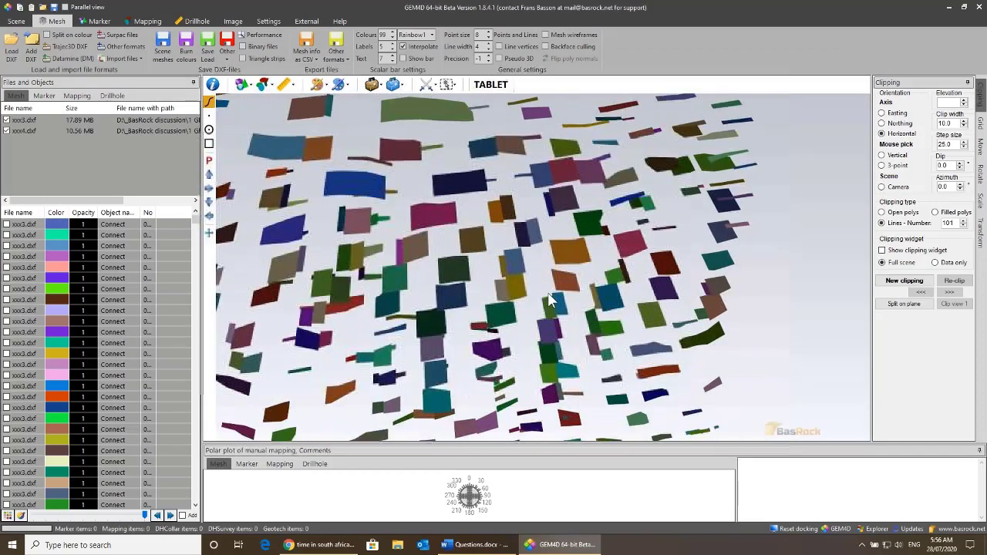
pyautogui.scroll(-1, 549, 299)
pyautogui.moveTo(549, 299); pyautogui.dragTo(542, 249)
pyautogui.scroll(1, 540, 244)
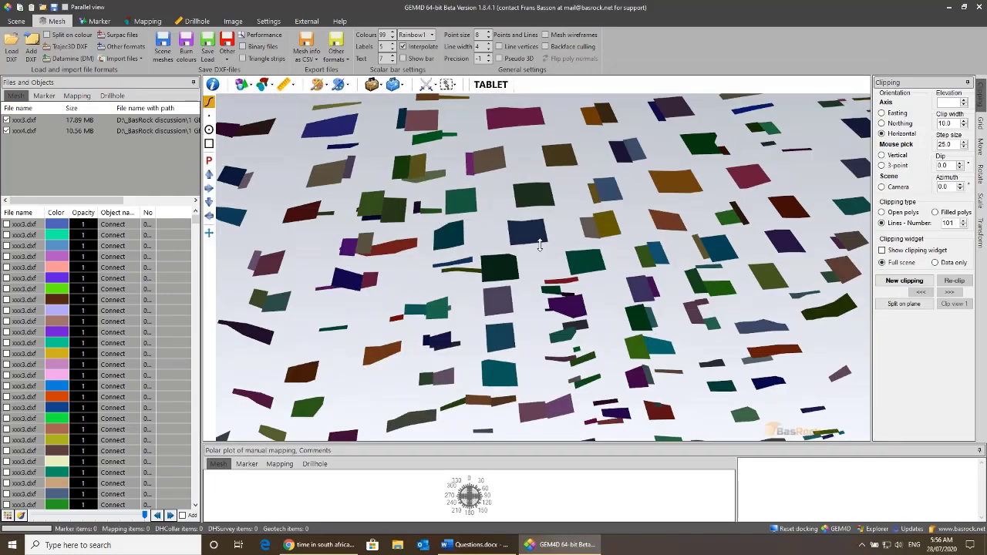
pyautogui.moveTo(540, 244); pyautogui.dragTo(558, 158, button='right')
pyautogui.moveTo(558, 159); pyautogui.dragTo(615, 230, button='middle')
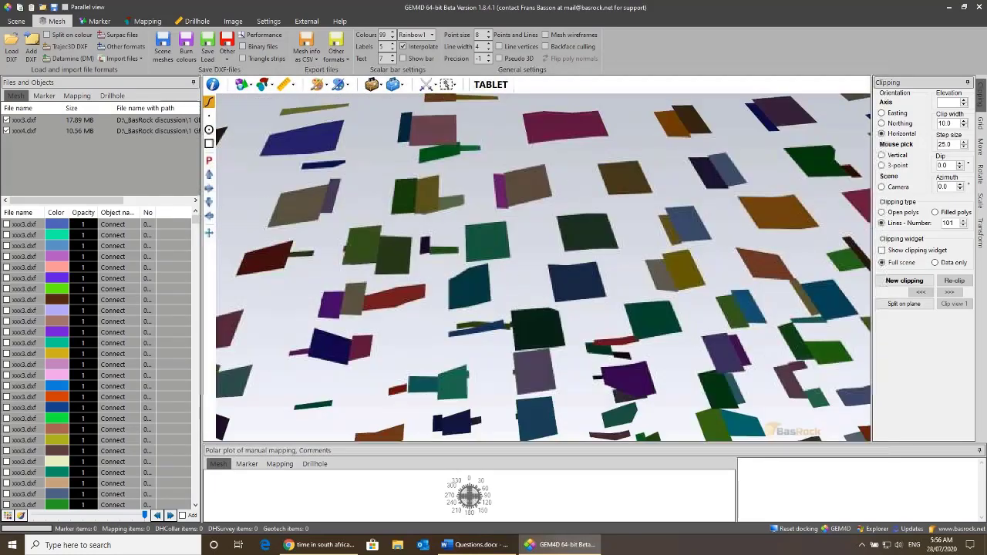
pyautogui.moveTo(604, 221); pyautogui.dragTo(604, 231)
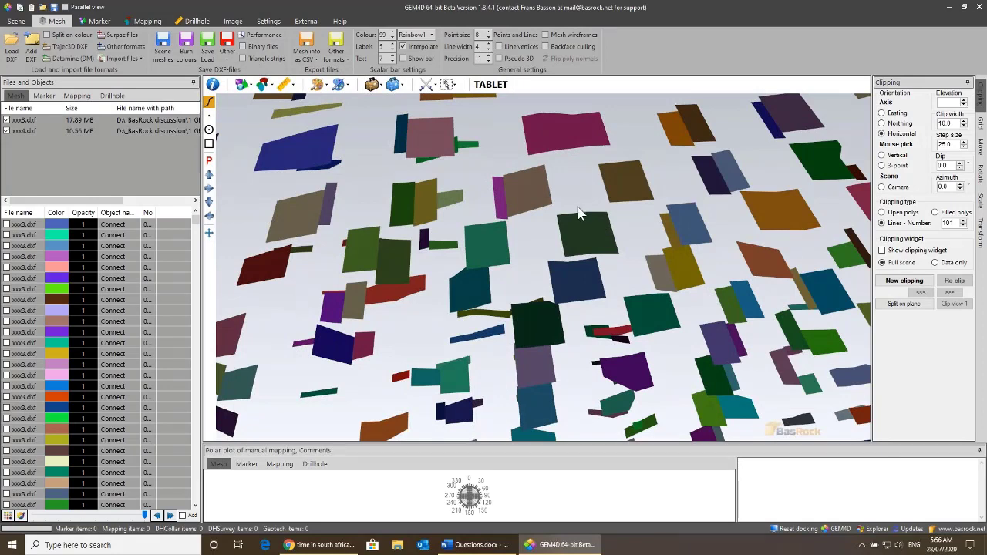
pyautogui.scroll(4, 610, 219)
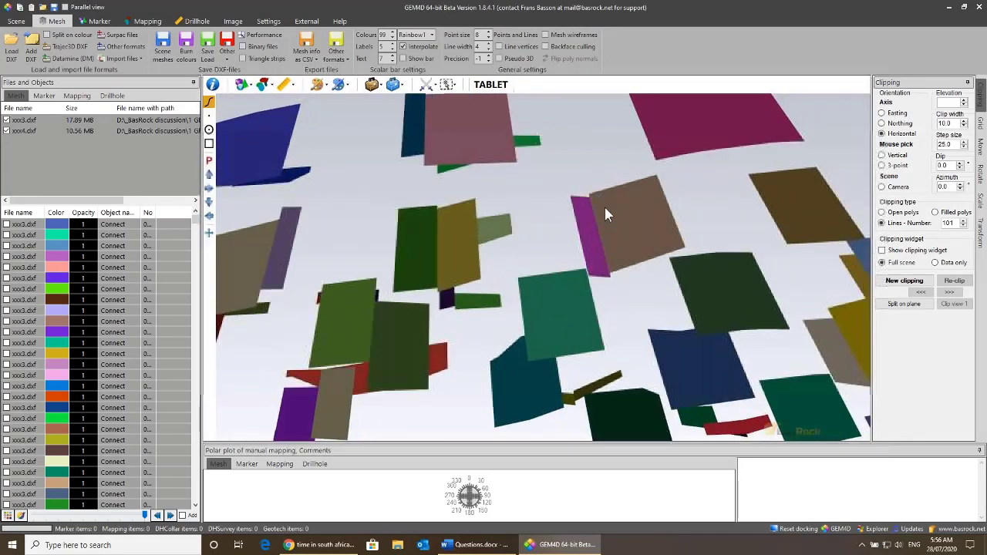
# Step: Remove the outline file xxx3.dxf from the scene, leaving the Delaunay surfaces of xxx4.dxf loaded
pyautogui.scroll(-3, 475, 209)
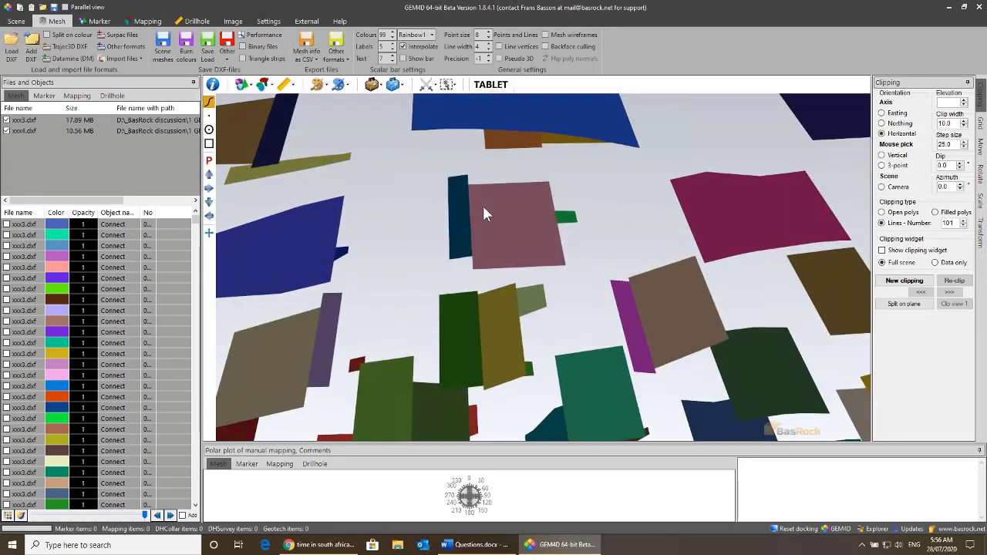
pyautogui.moveTo(515, 241); pyautogui.dragTo(505, 227)
pyautogui.scroll(-5, 505, 228)
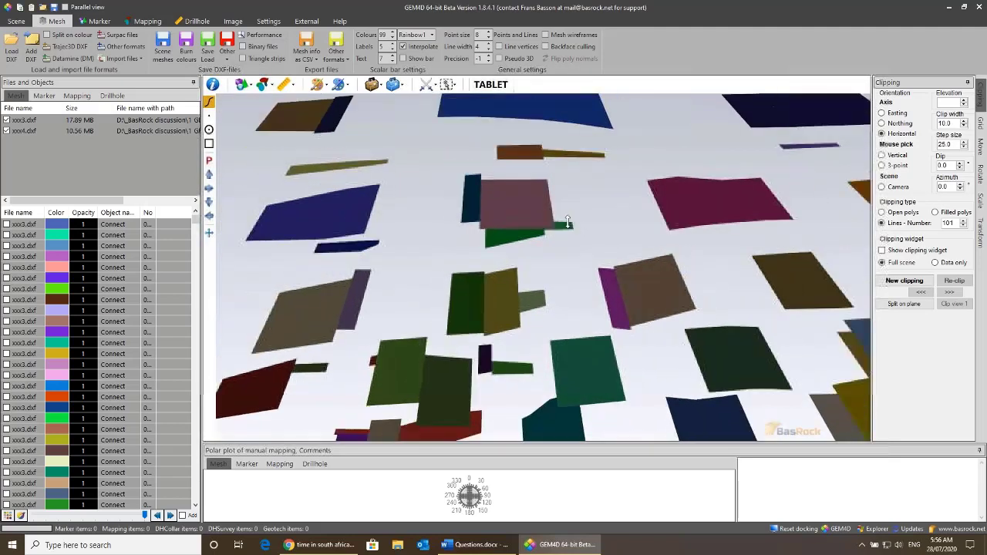
pyautogui.rightClick(23, 120)
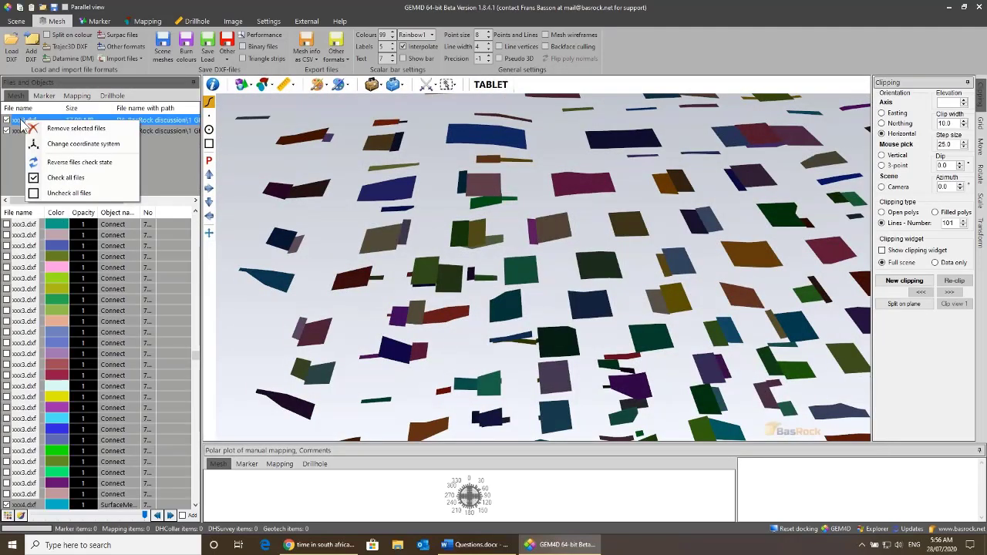
pyautogui.click(48, 128)
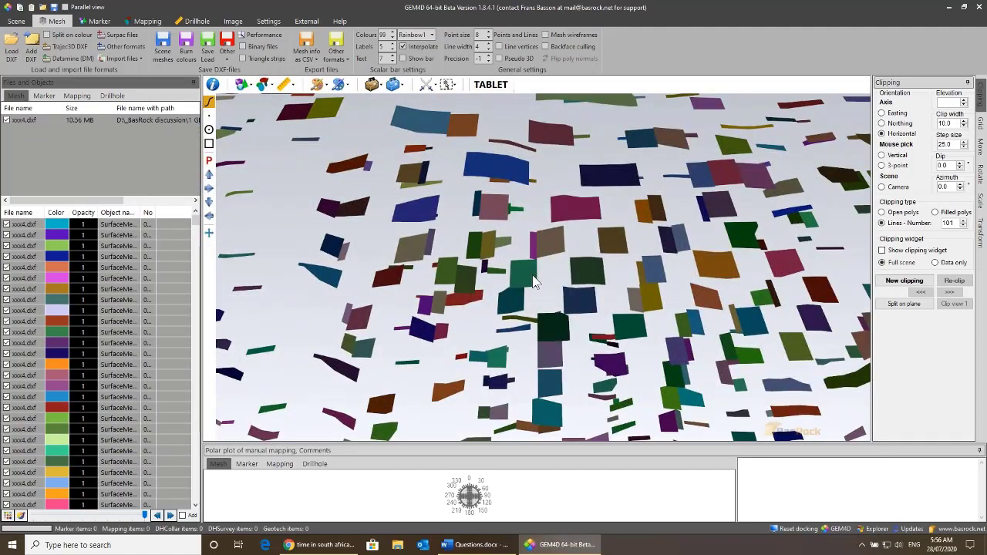
# Step: Extract only the mesh boundaries of the Delaunay surfaces, without edges, and save them as xxx5 in the 17 Map3D building folder
pyautogui.click(395, 86)
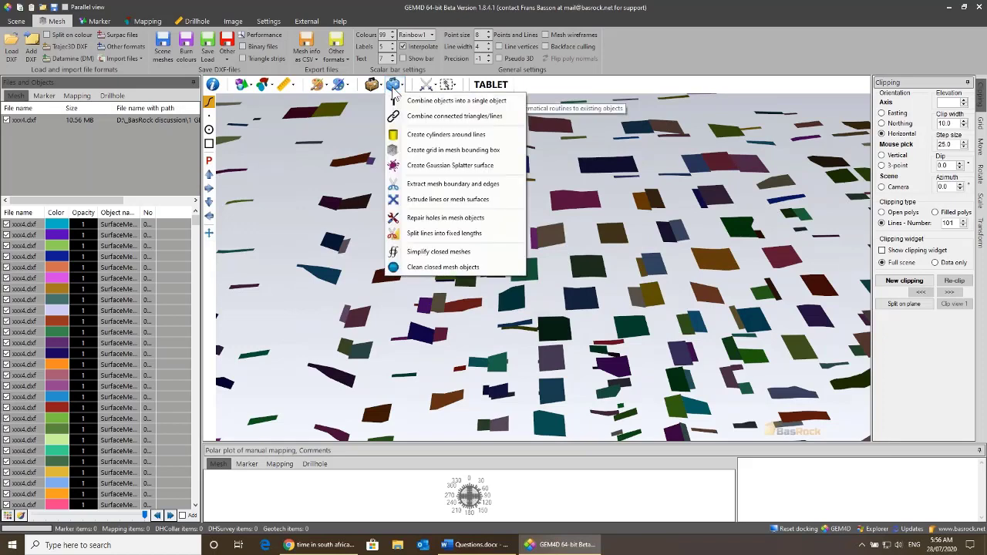
pyautogui.click(437, 188)
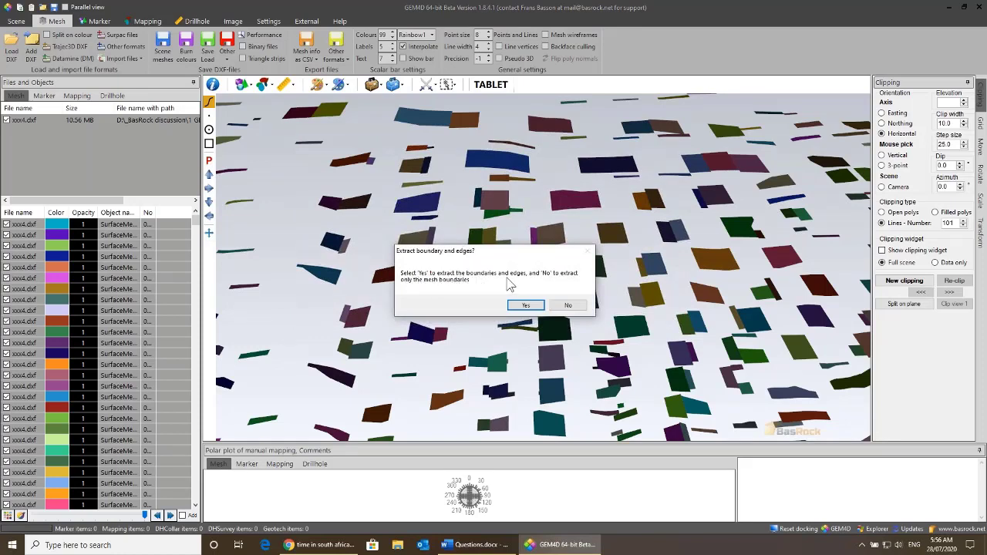
pyautogui.click(574, 308)
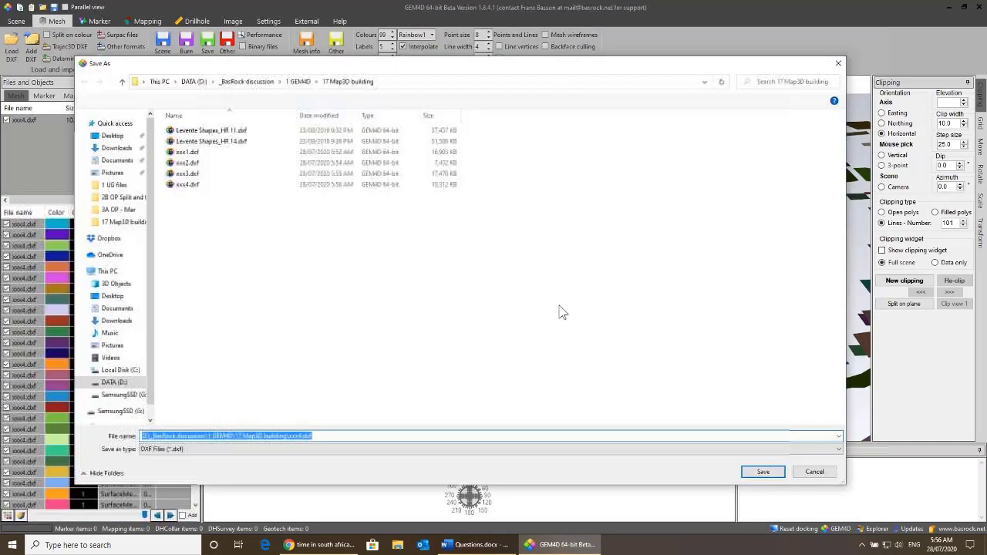
pyautogui.write('xxx')
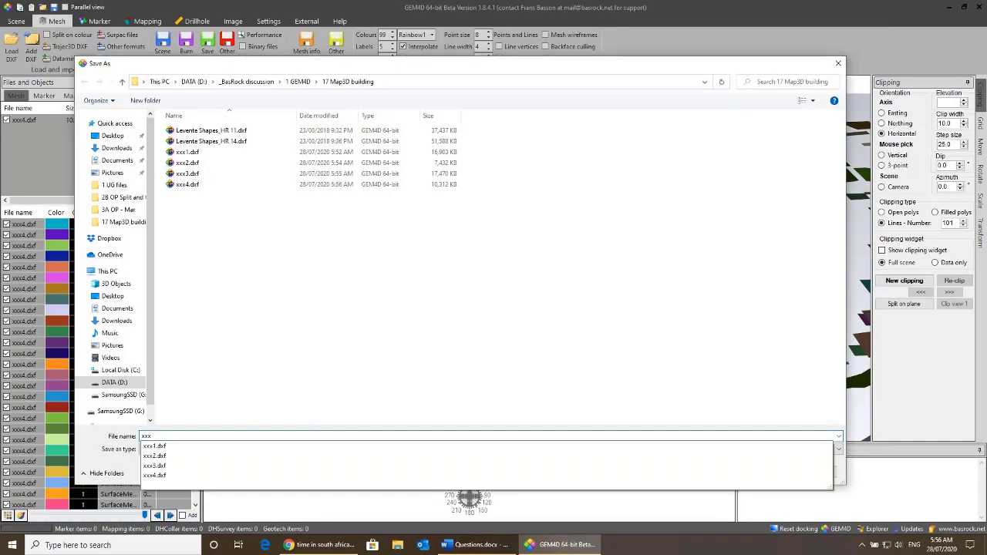
pyautogui.write('5')
pyautogui.press('Return')
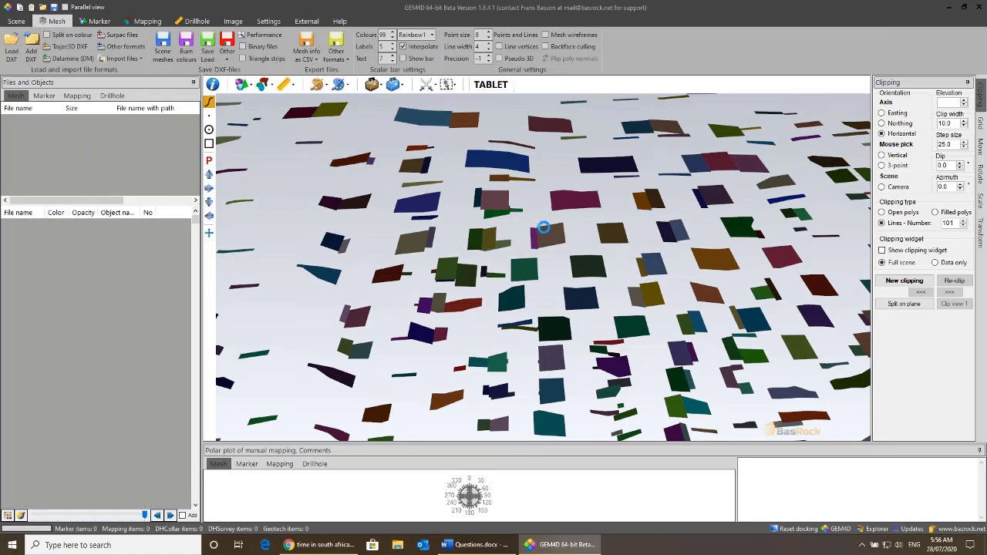
# Step: Turn on the display of line vertices and inspect the points along the extracted boundary outlines
pyautogui.moveTo(544, 228); pyautogui.dragTo(651, 233)
pyautogui.scroll(-4, 651, 234)
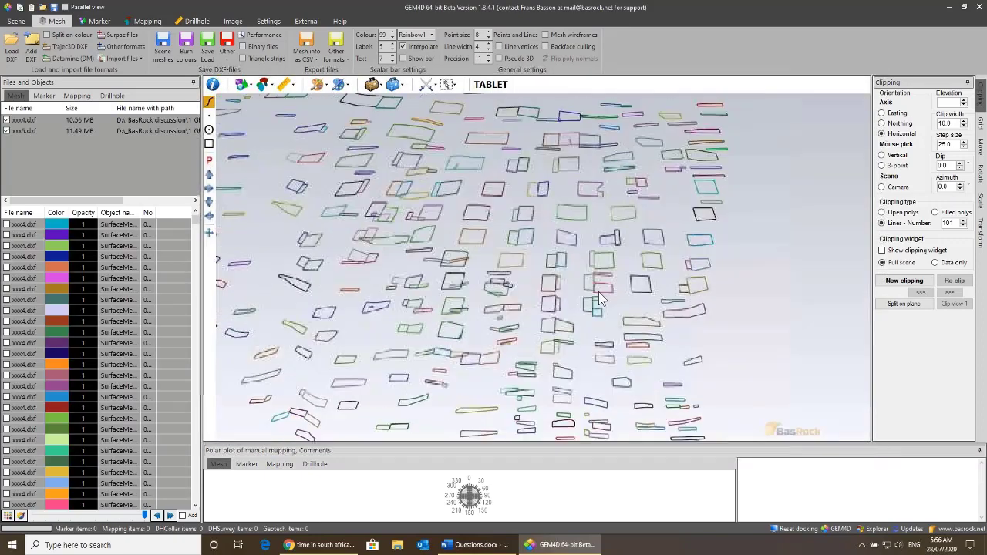
pyautogui.moveTo(599, 291); pyautogui.dragTo(611, 327)
pyautogui.scroll(4, 611, 327)
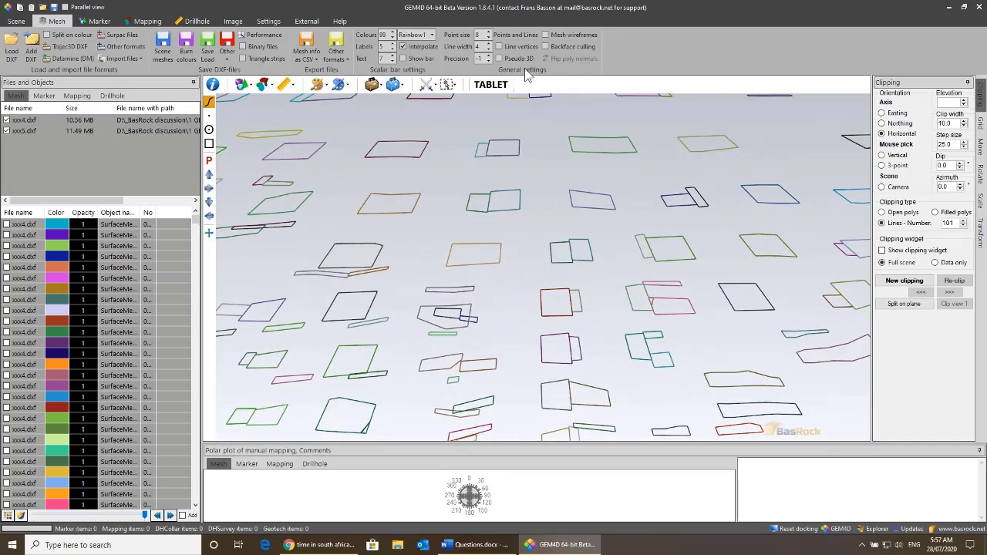
pyautogui.click(526, 47)
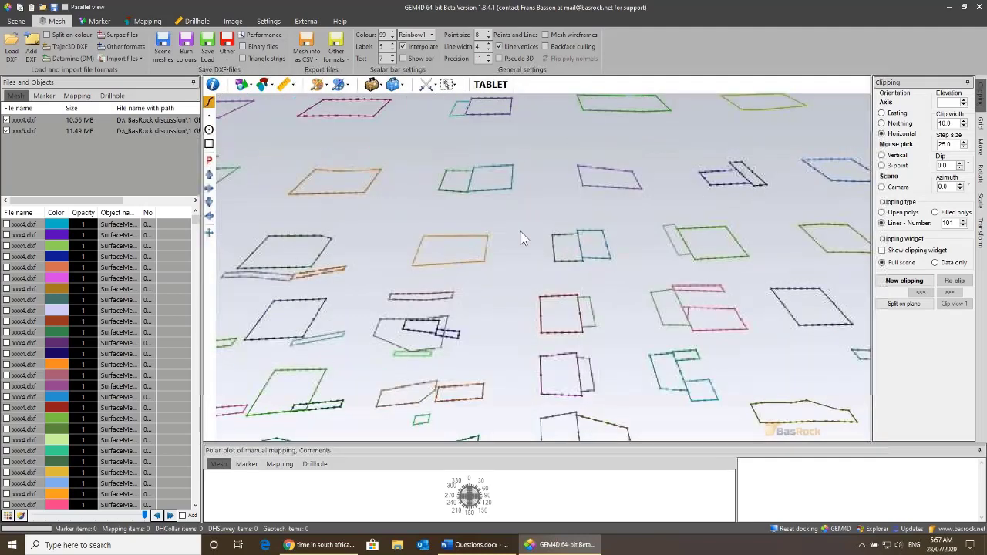
pyautogui.scroll(5, 654, 256)
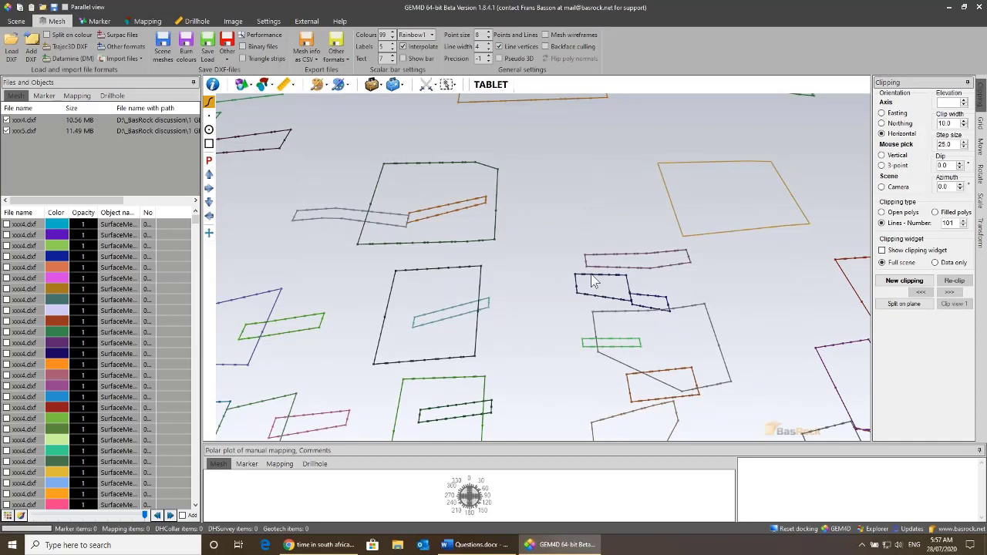
# Step: Split the boundary lines into fixed lengths with the default maximum segment length and spline stiffness 10, and save them as xxx6
pyautogui.click(394, 85)
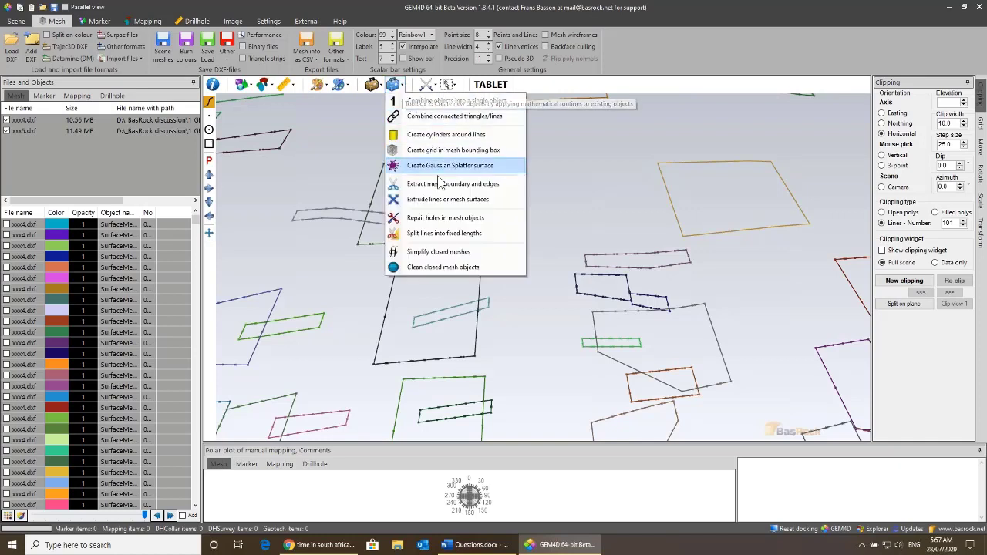
pyautogui.click(446, 233)
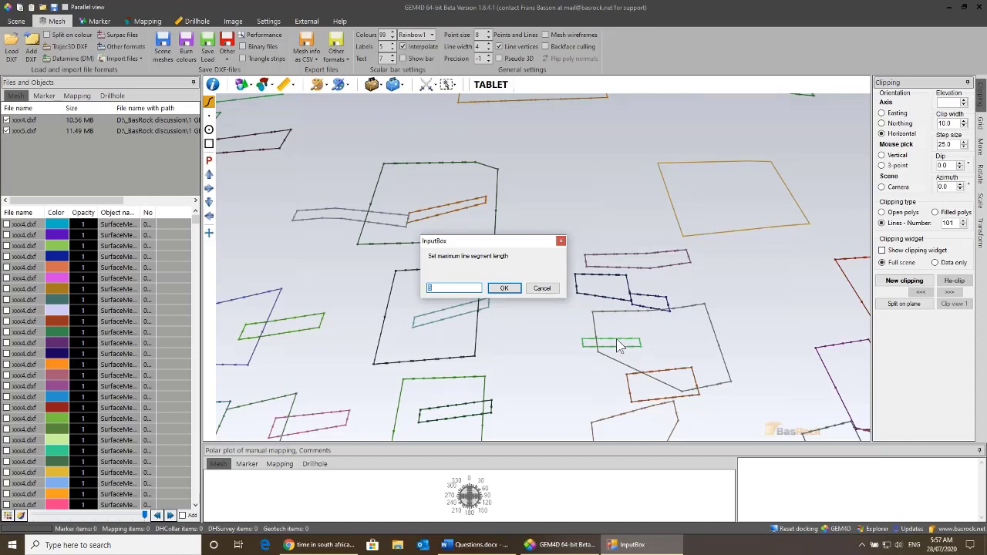
pyautogui.click(503, 288)
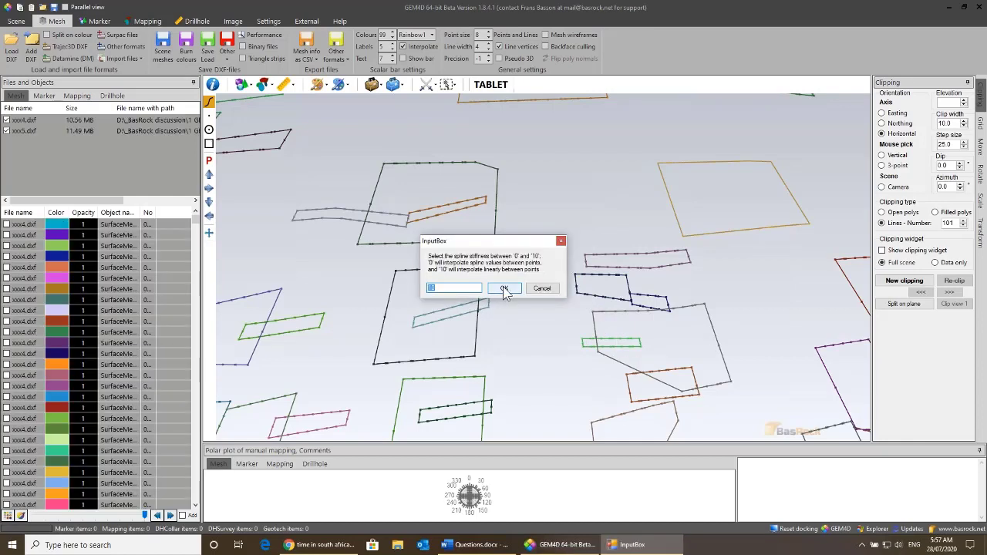
pyautogui.click(504, 288)
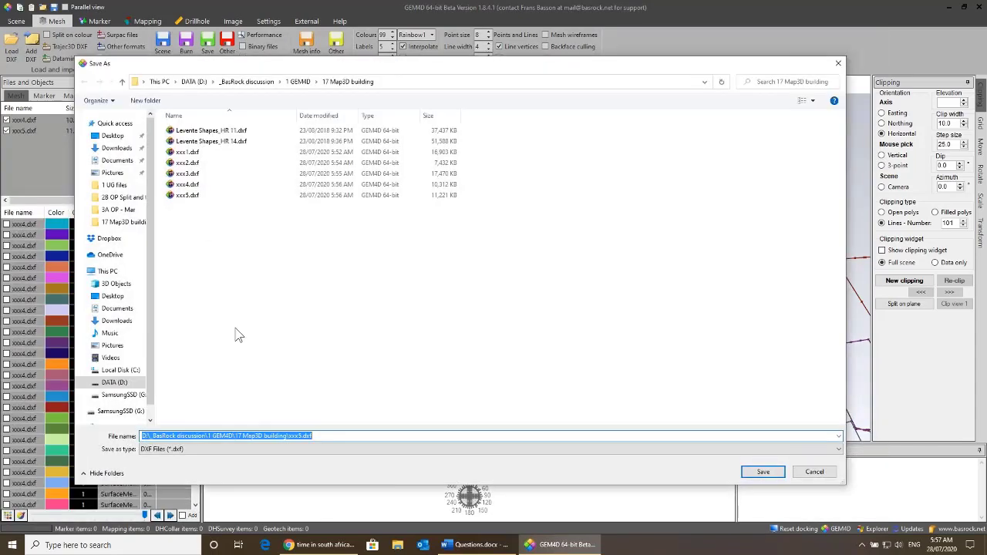
pyautogui.write('xxx')
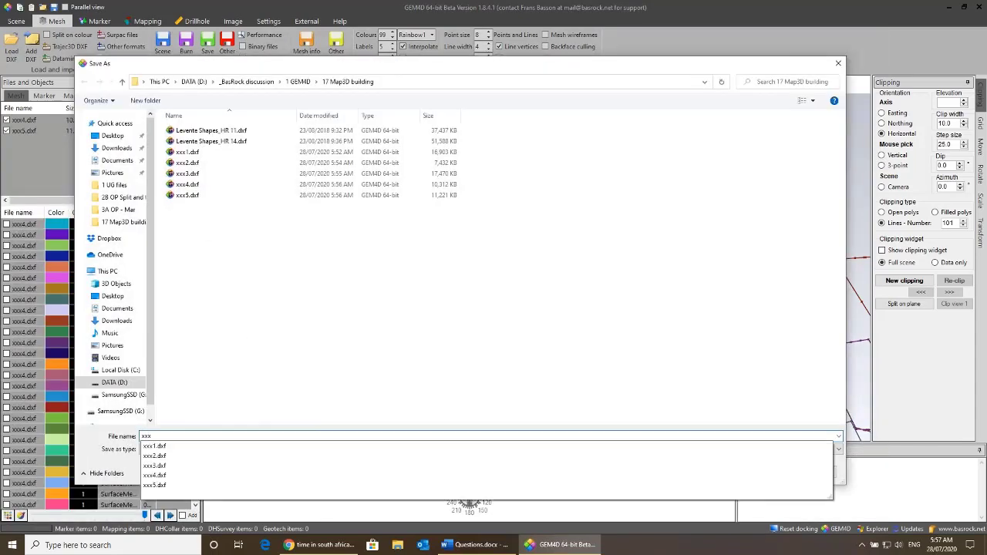
pyautogui.write('6')
pyautogui.press('Return')
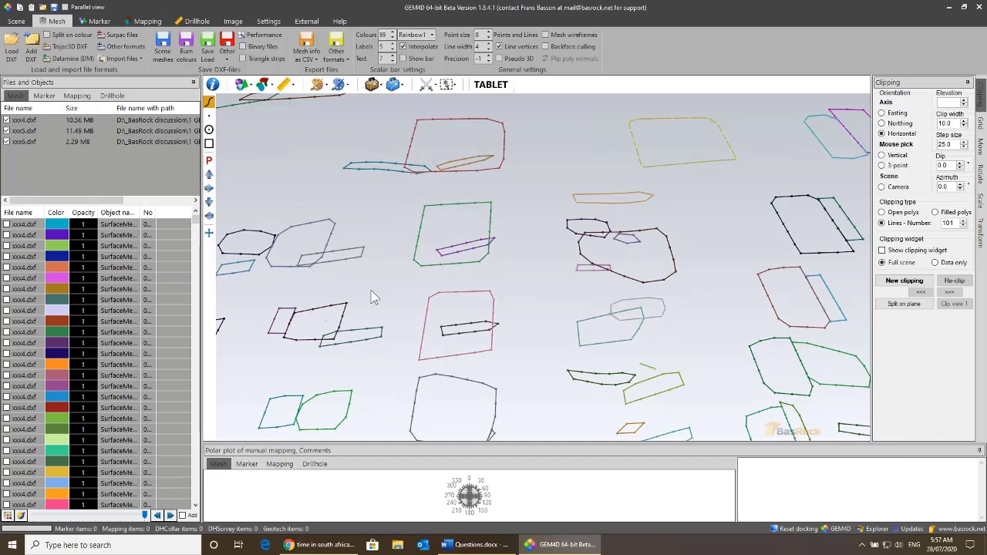
# Step: Compare the split lines with the original boundaries and remove xxx4.dxf and xxx5.dxf from the scene
pyautogui.moveTo(446, 266); pyautogui.dragTo(466, 241)
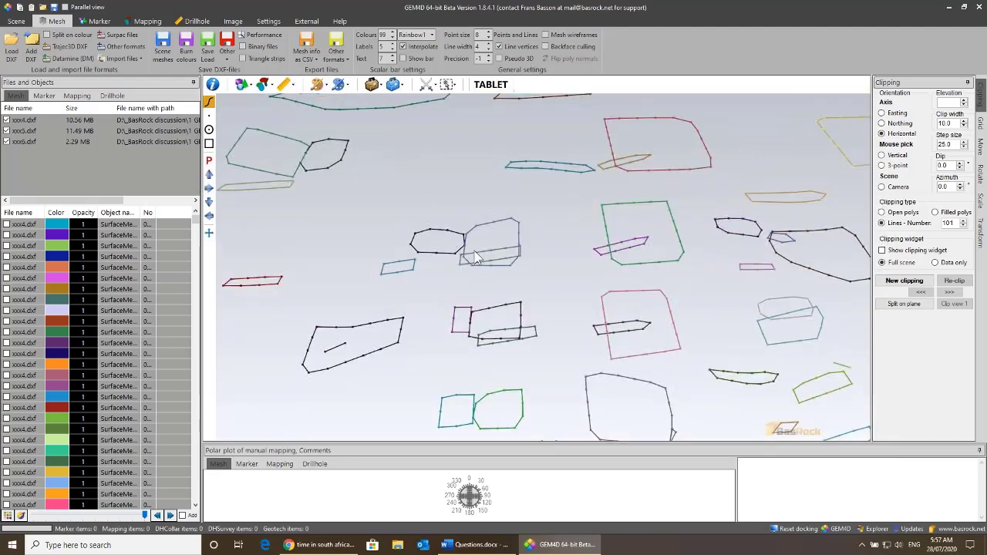
pyautogui.click(30, 122)
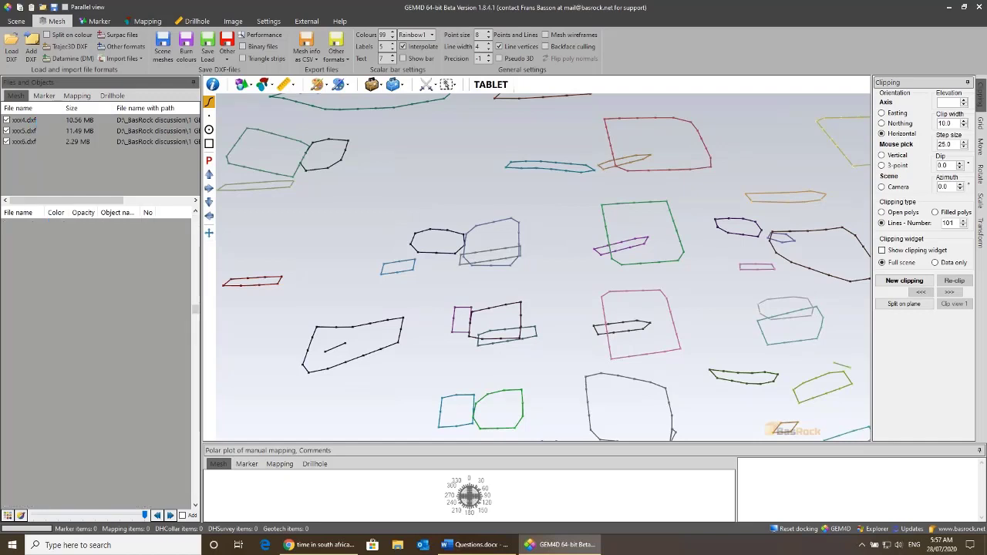
pyautogui.rightClick(28, 120)
pyautogui.click(28, 132)
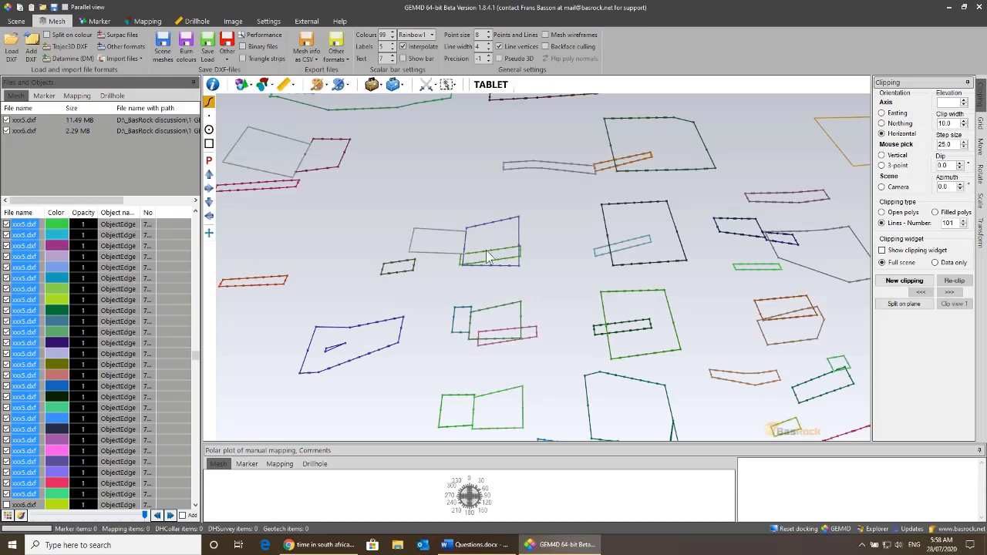
pyautogui.moveTo(494, 257); pyautogui.dragTo(473, 259)
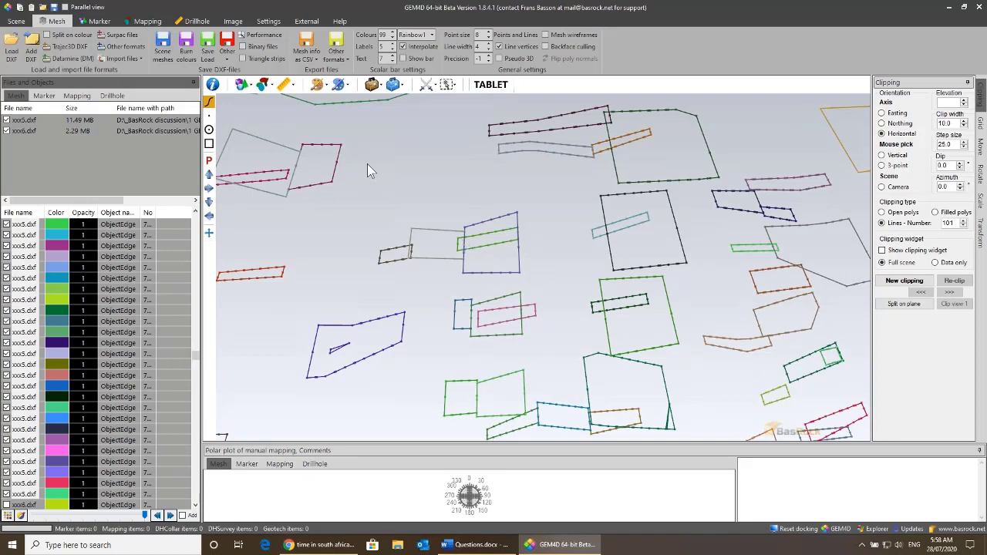
pyautogui.click(20, 121)
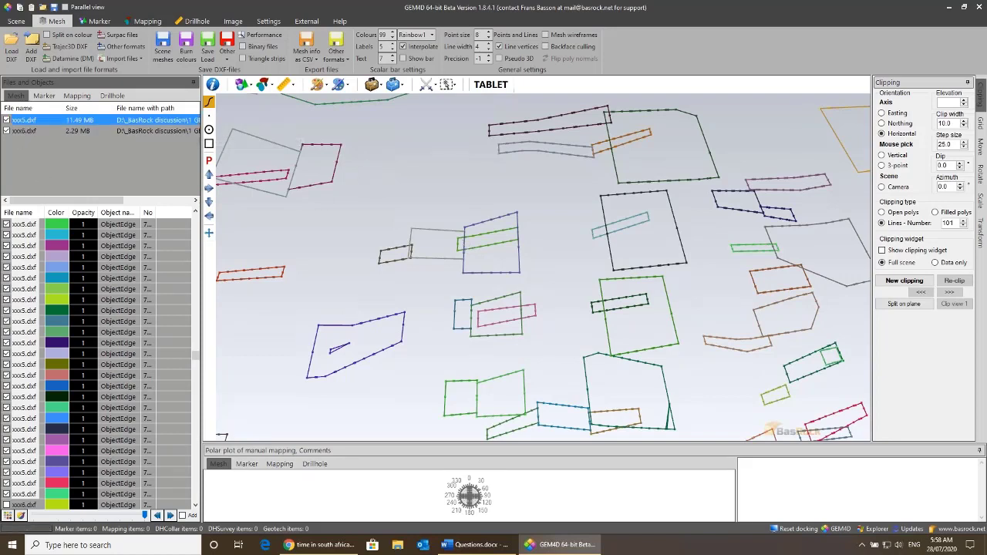
pyautogui.rightClick(17, 120)
pyautogui.click(20, 126)
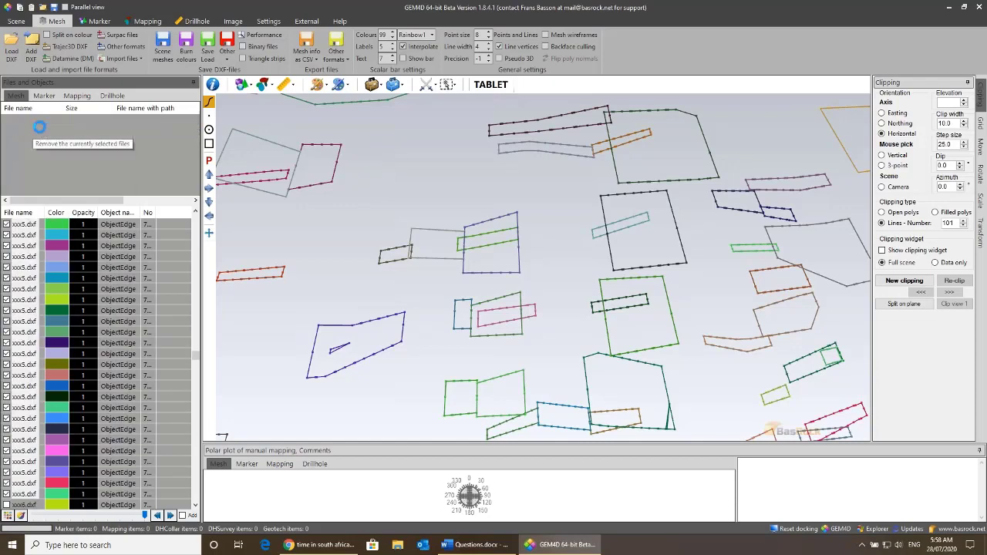
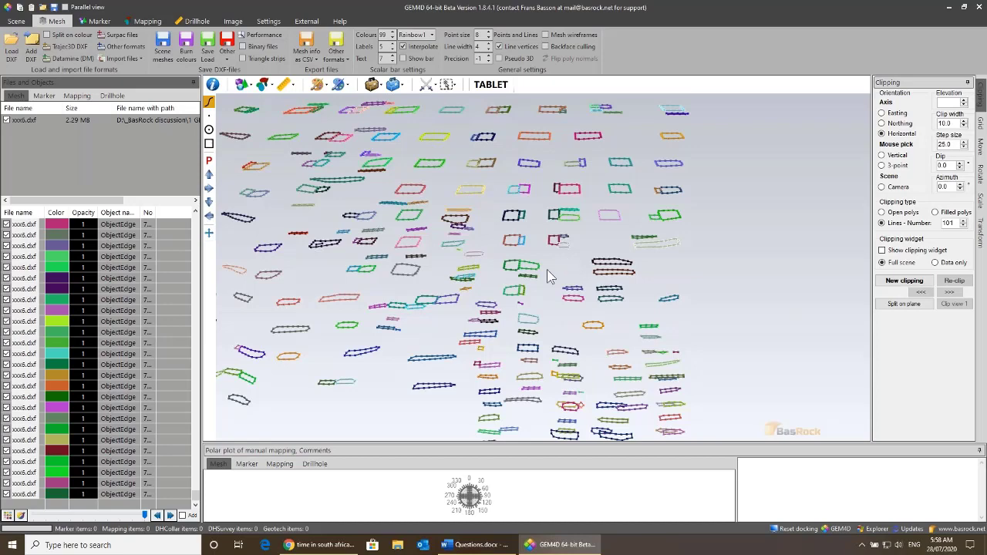
# Step: Add the block shapes file Levente Shapes_HR 14.dxf to the scene alongside the xxx6 outlines
pyautogui.moveTo(546, 206); pyautogui.dragTo(572, 220)
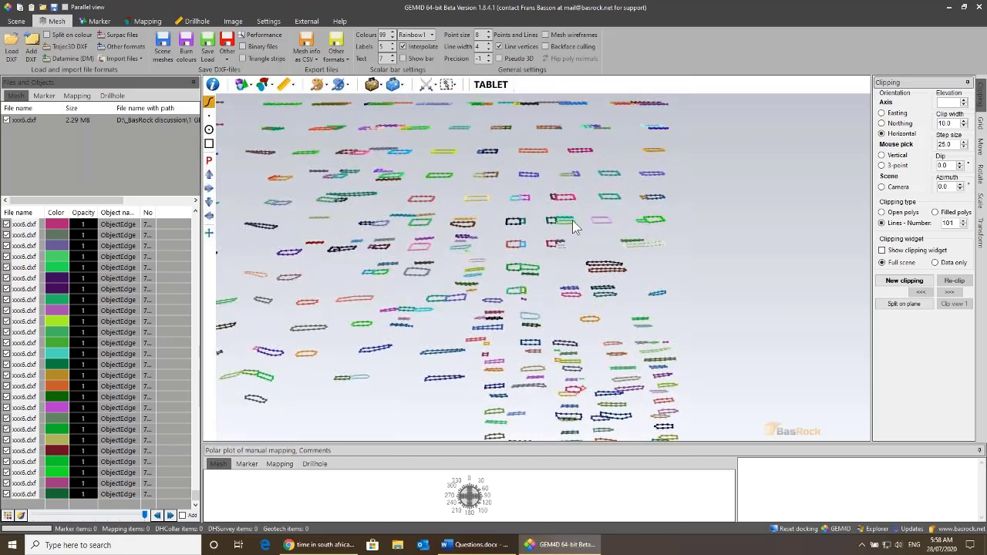
pyautogui.moveTo(568, 265); pyautogui.dragTo(560, 209)
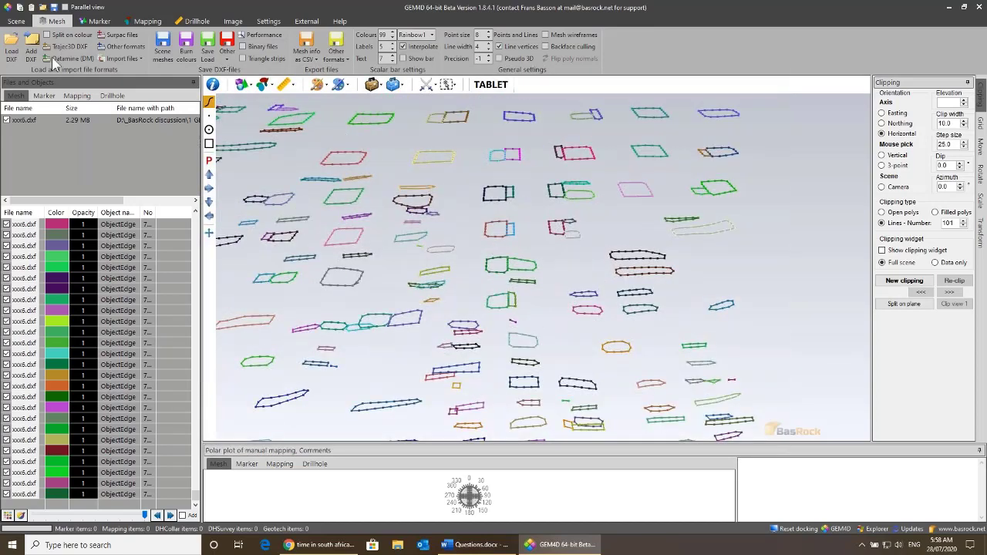
pyautogui.click(31, 48)
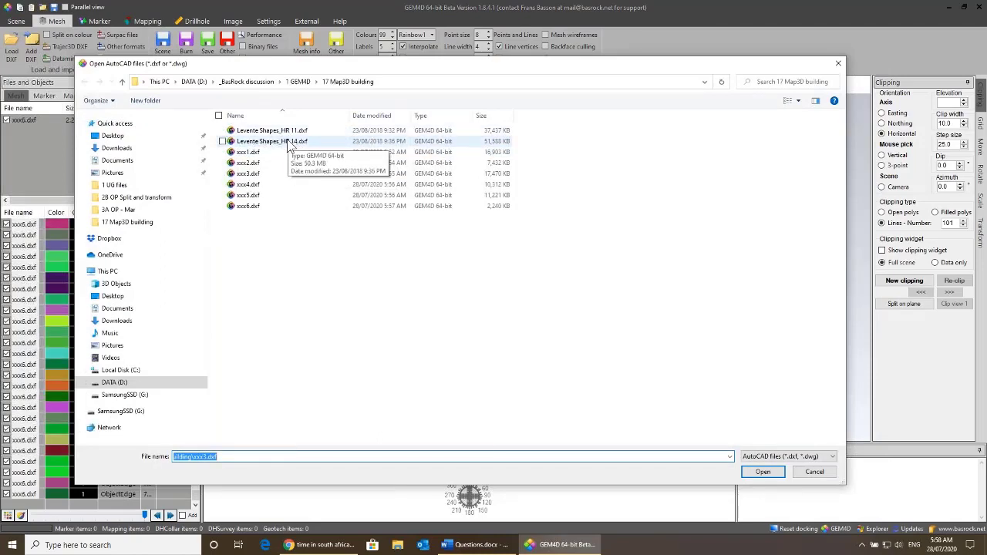
pyautogui.doubleClick(287, 141)
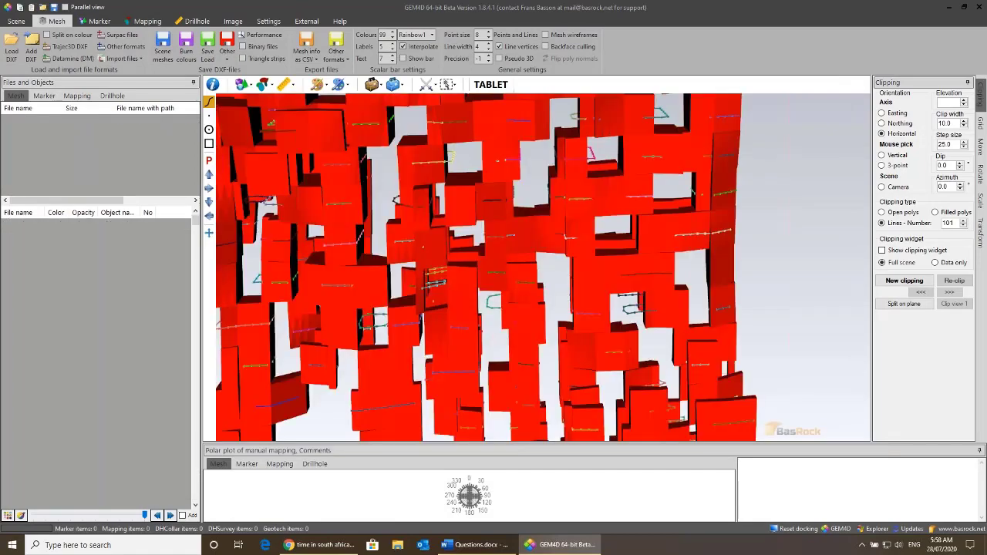
pyautogui.moveTo(644, 180); pyautogui.dragTo(663, 212)
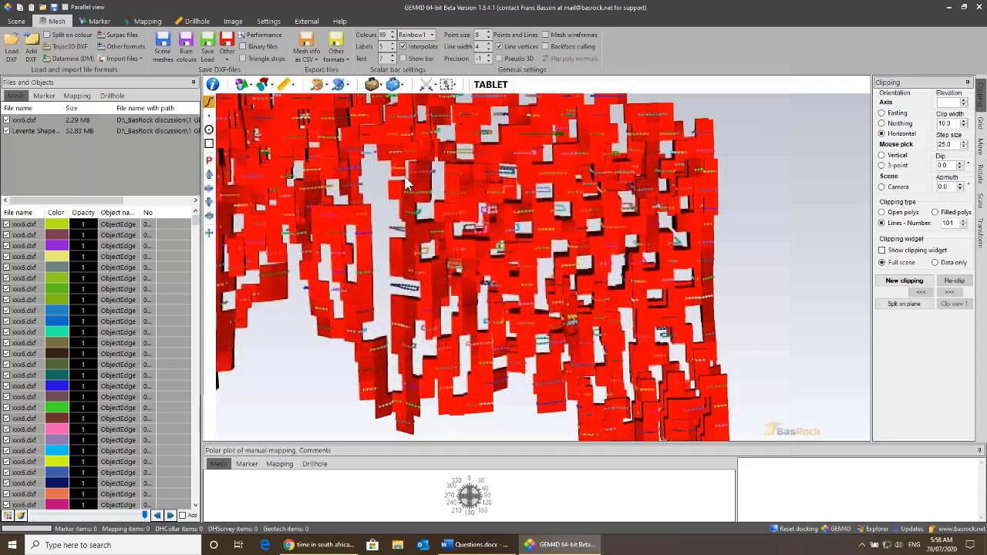
# Step: Measure the dip and direction of the blocks with a single measurement down their faces, and highlight the direction value
pyautogui.click(292, 86)
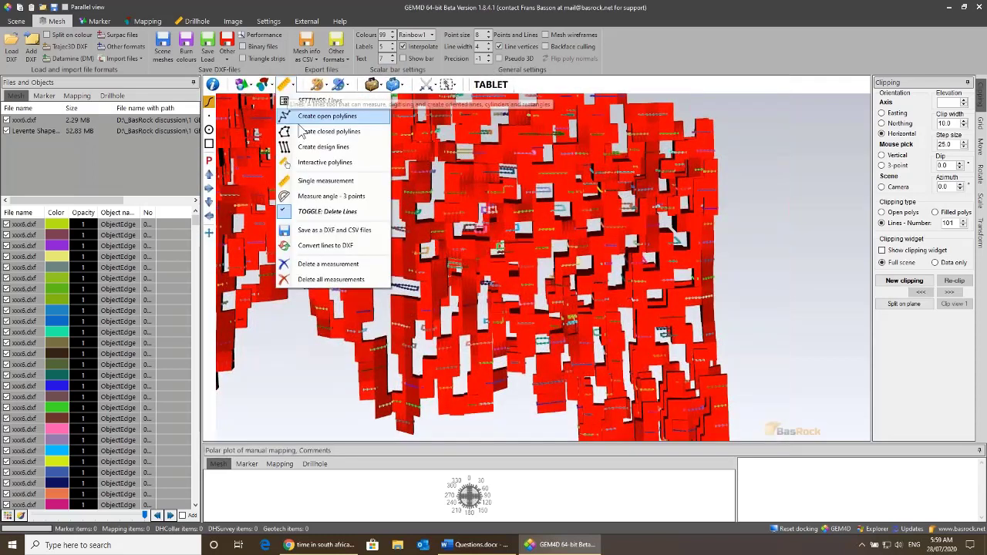
pyautogui.click(309, 181)
pyautogui.moveTo(524, 148); pyautogui.dragTo(524, 350)
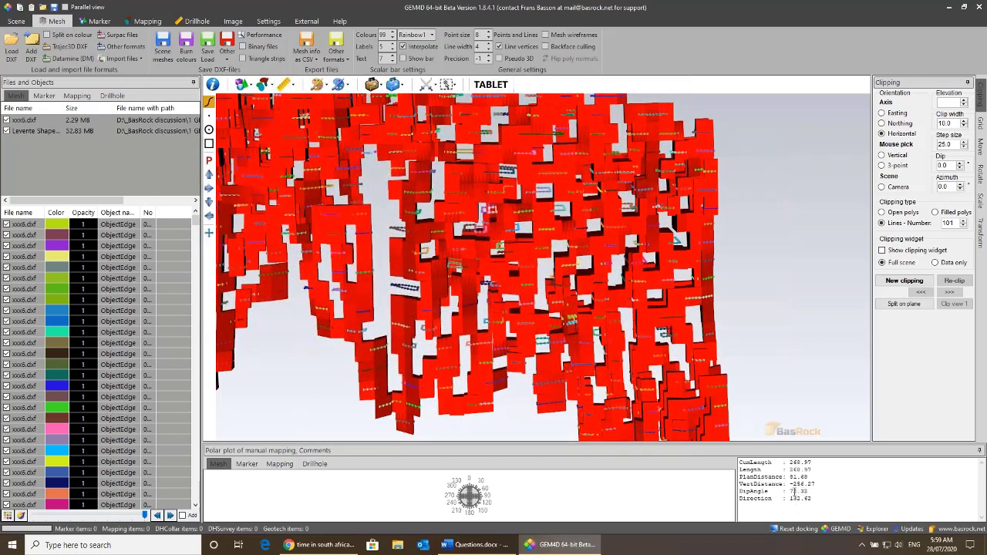
pyautogui.moveTo(790, 498); pyautogui.dragTo(813, 498)
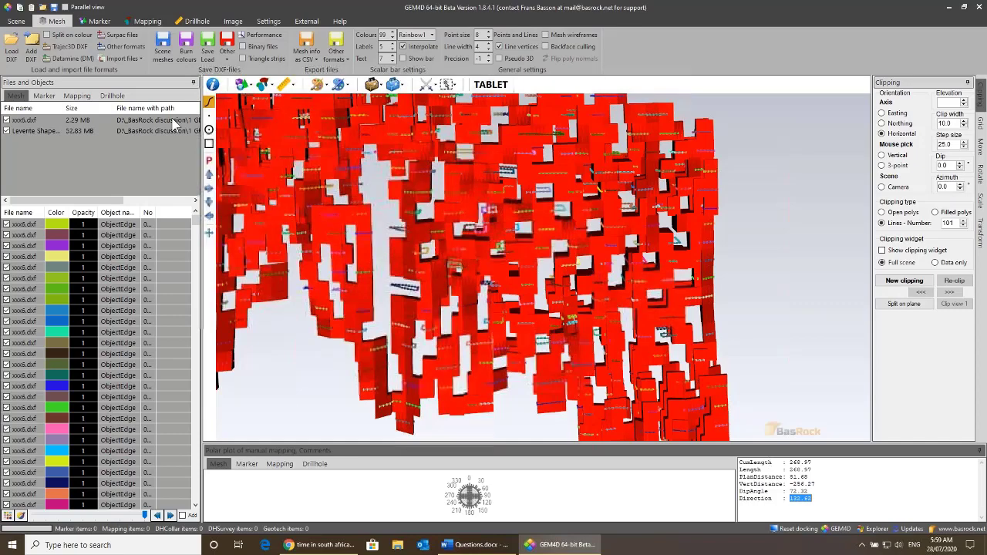
# Step: Remove the block shapes file Levente Shapes_HR 14.dxf from the scene, keeping only the xxx6 outlines
pyautogui.click(51, 133)
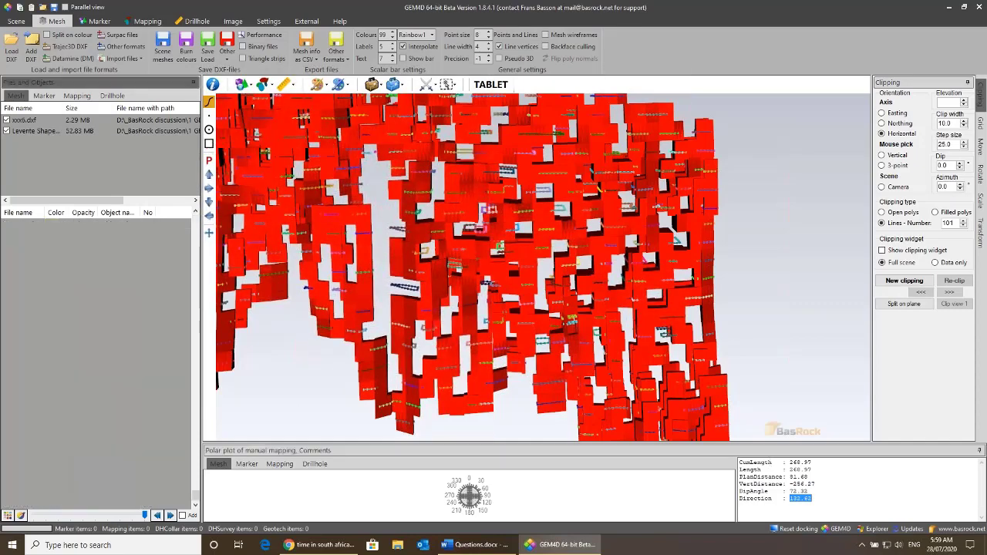
pyautogui.press('Delete')
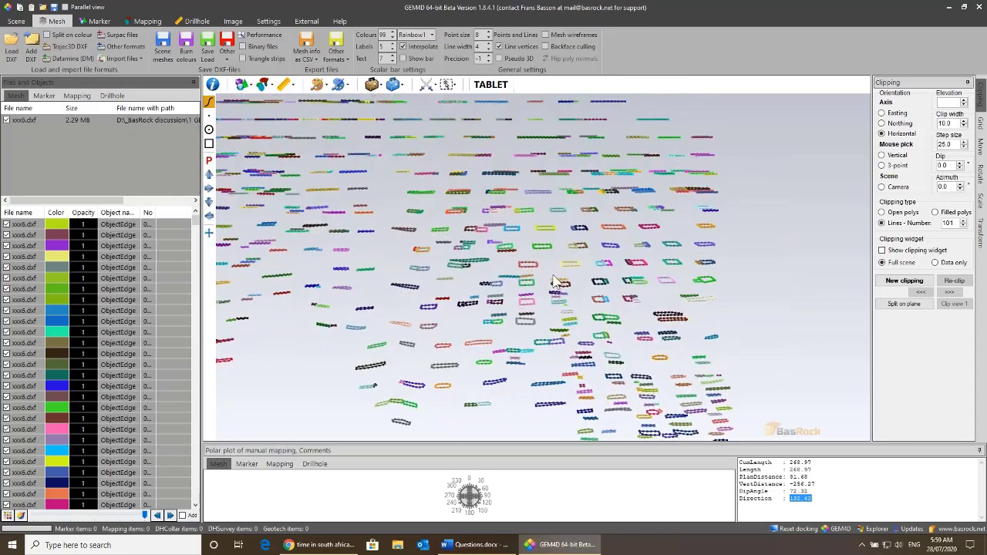
# Step: Set up an extrusion of the xxx6 outlines along a defined orientation with dip angle 70, dip direction 130 and distance 25
pyautogui.click(393, 85)
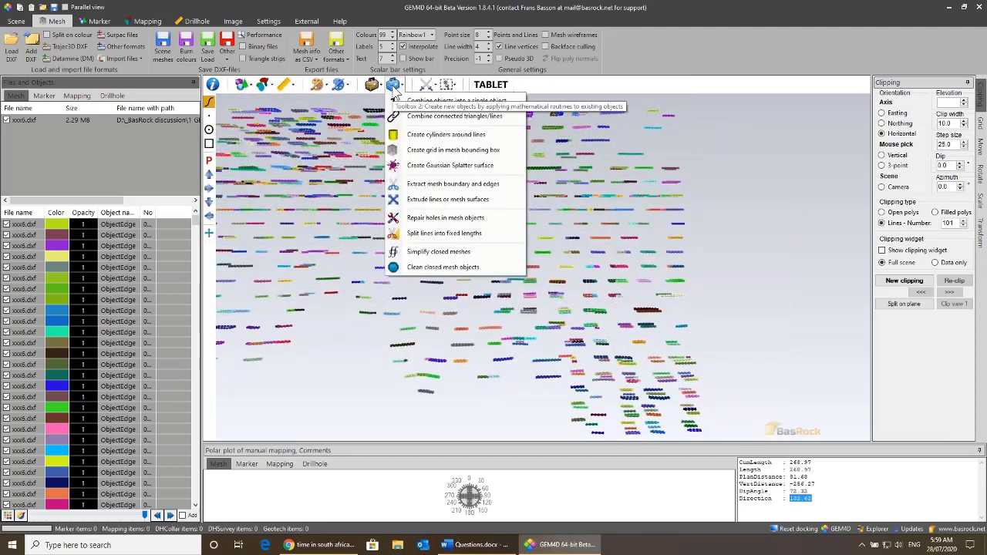
pyautogui.click(456, 200)
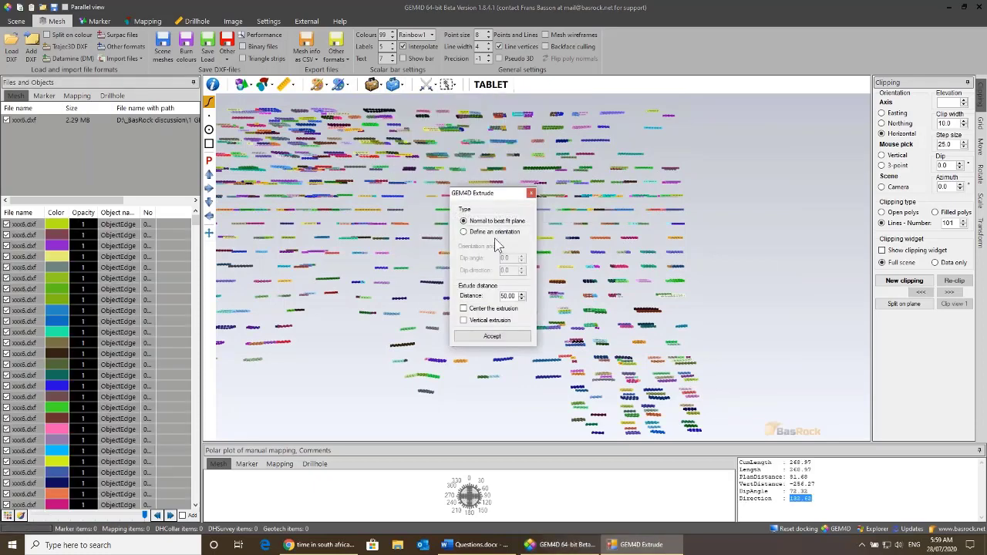
pyautogui.click(495, 232)
pyautogui.doubleClick(513, 258)
pyautogui.write('30')
pyautogui.doubleClick(509, 257)
pyautogui.write('70')
pyautogui.doubleClick(513, 271)
pyautogui.write('130')
pyautogui.doubleClick(509, 296)
pyautogui.write('25')
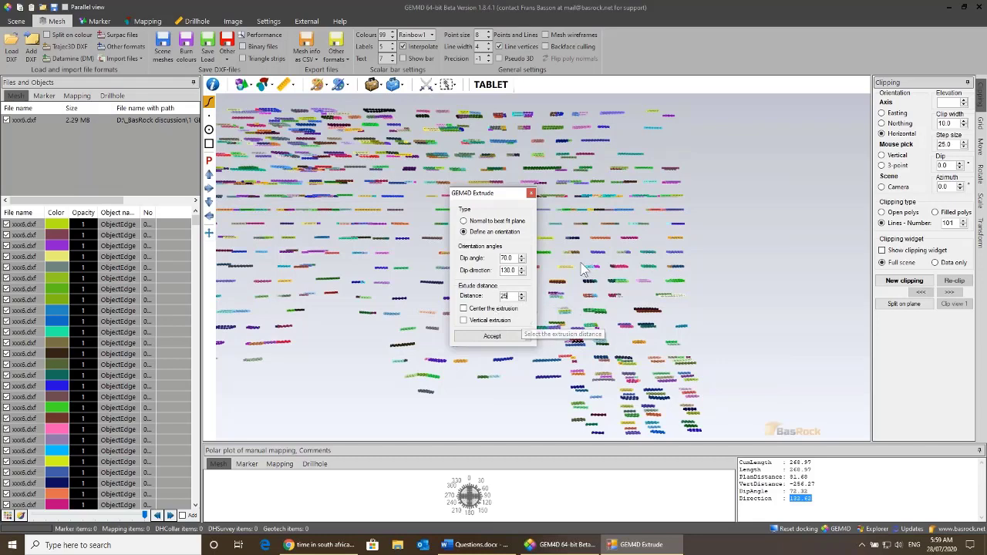
# Step: Enable centred and vertical extrusion, extrude the outlines and save the result as xxx7
pyautogui.click(488, 313)
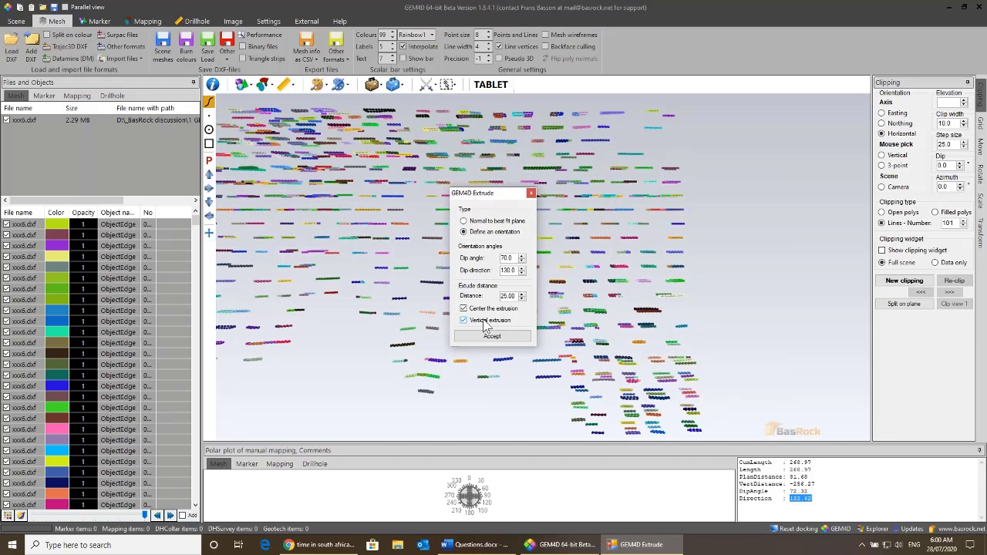
pyautogui.click(493, 336)
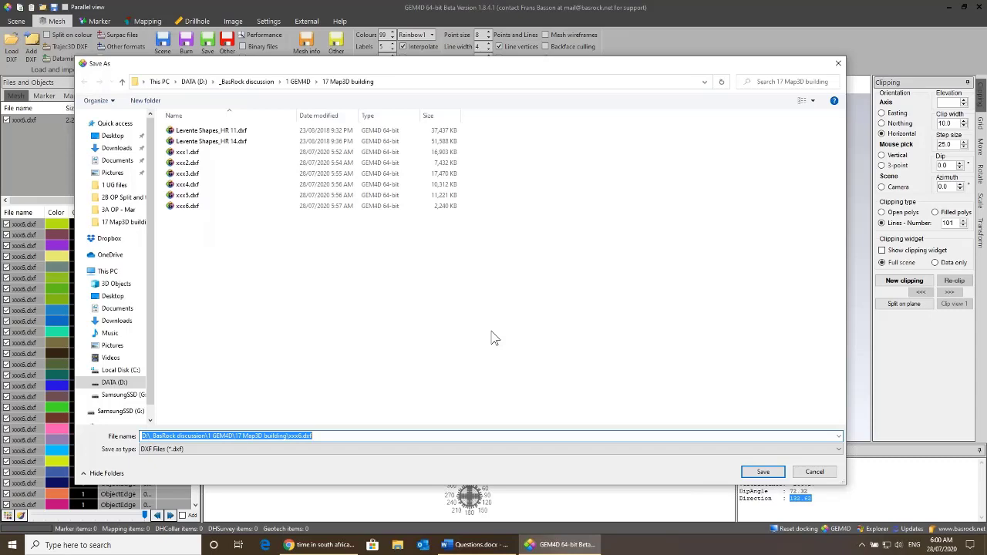
pyautogui.write('xxx7')
pyautogui.press('Return')
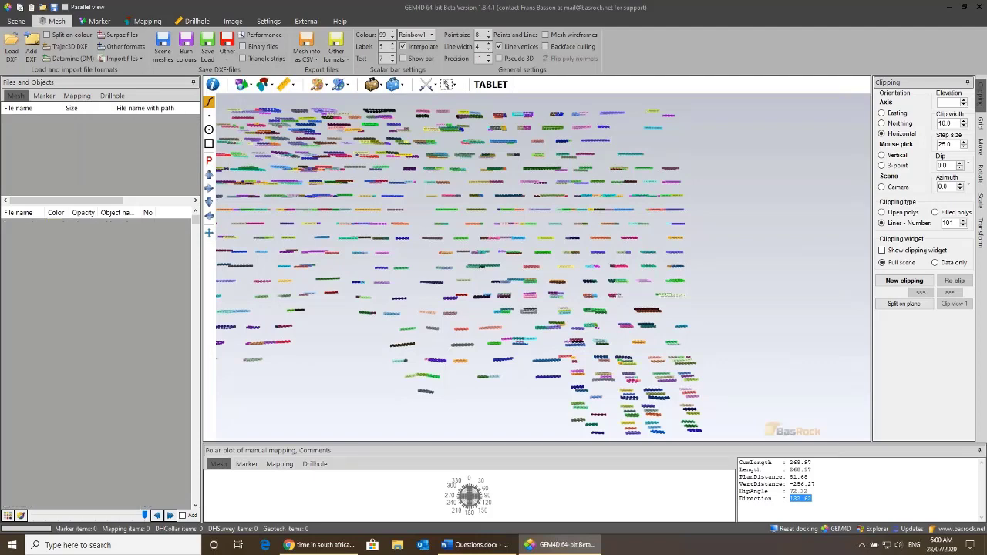
# Step: Inspect the extruded blocks up close from several angles, checking their shape and whether their ends are open
pyautogui.moveTo(499, 298); pyautogui.dragTo(652, 263)
pyautogui.scroll(6, 652, 263)
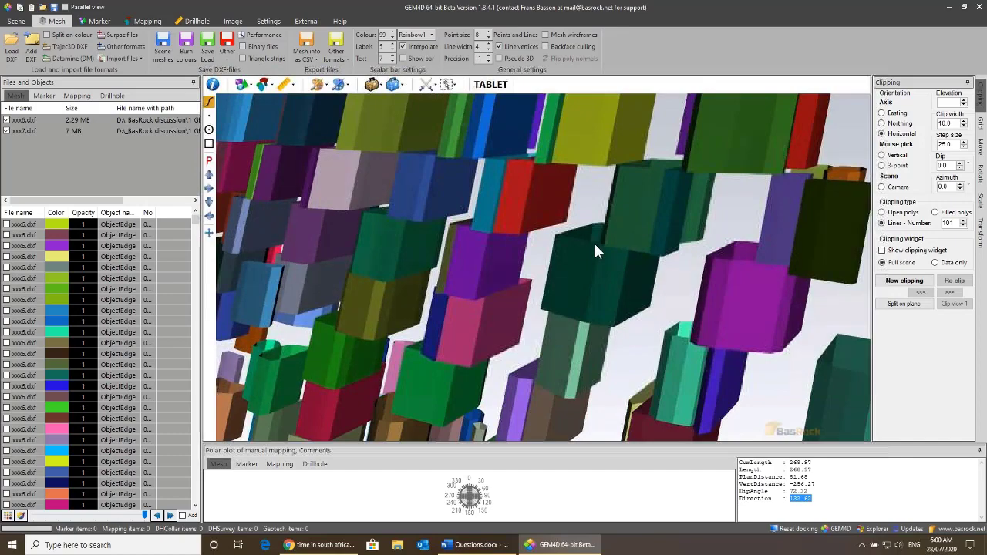
pyautogui.click(594, 242)
pyautogui.scroll(-5, 594, 242)
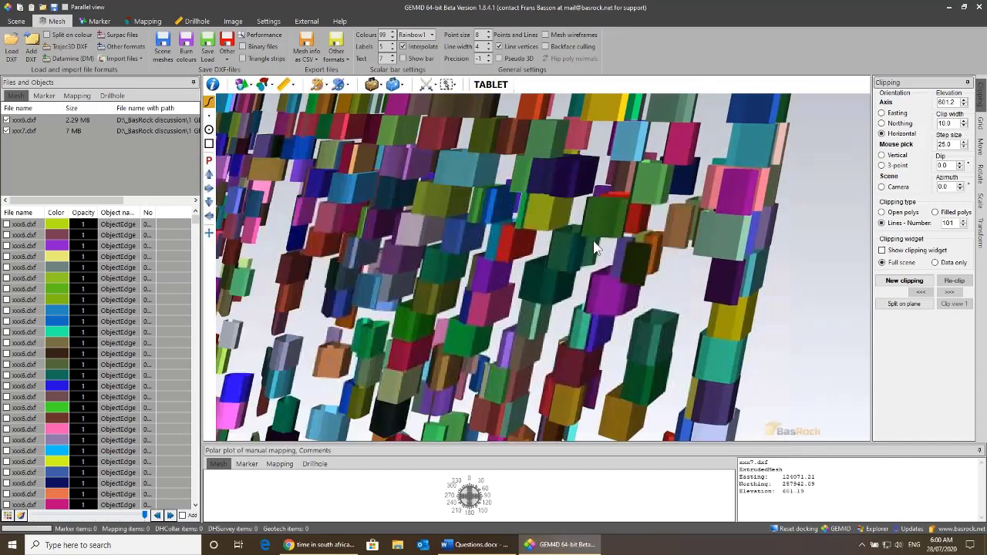
pyautogui.scroll(6, 572, 205)
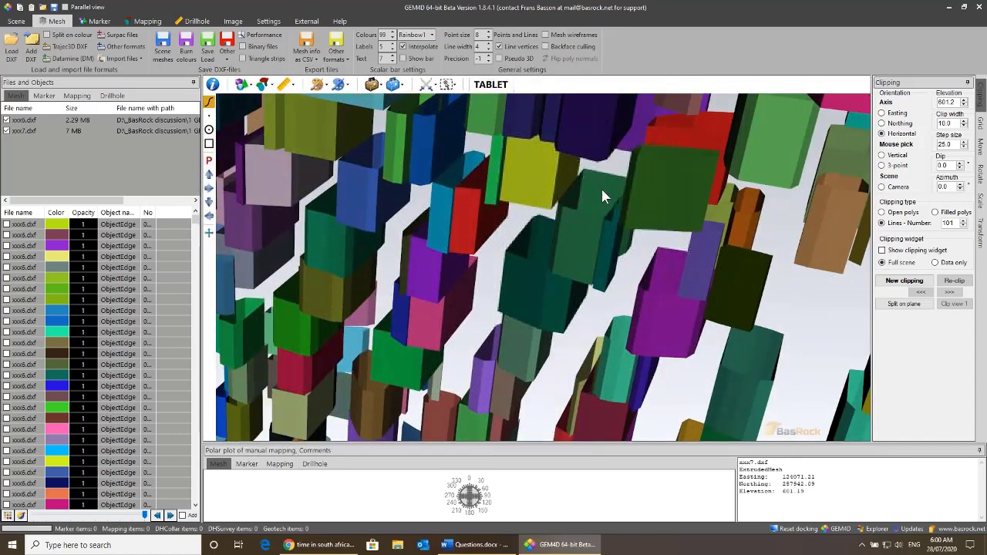
pyautogui.scroll(-1, 601, 187)
pyautogui.scroll(-3, 597, 190)
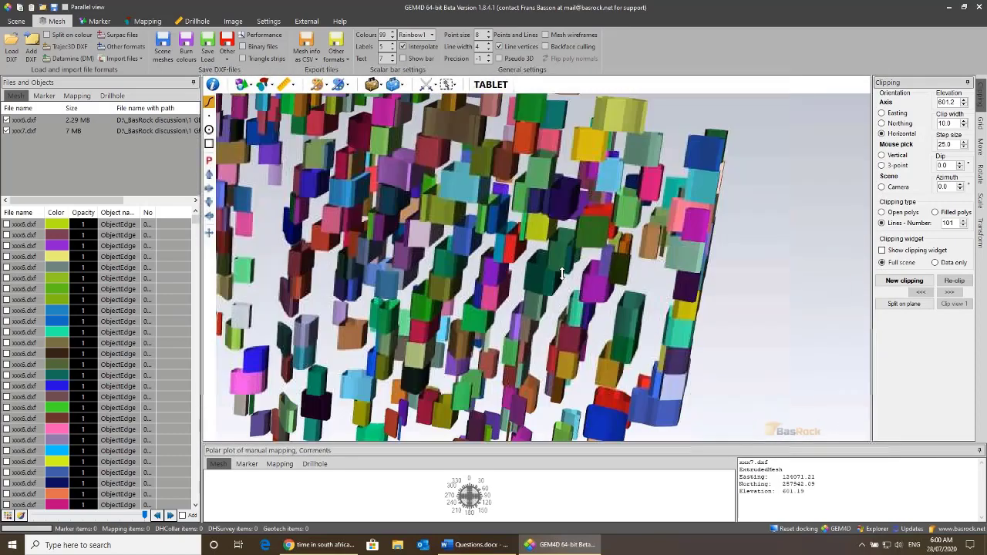
pyautogui.scroll(2, 455, 185)
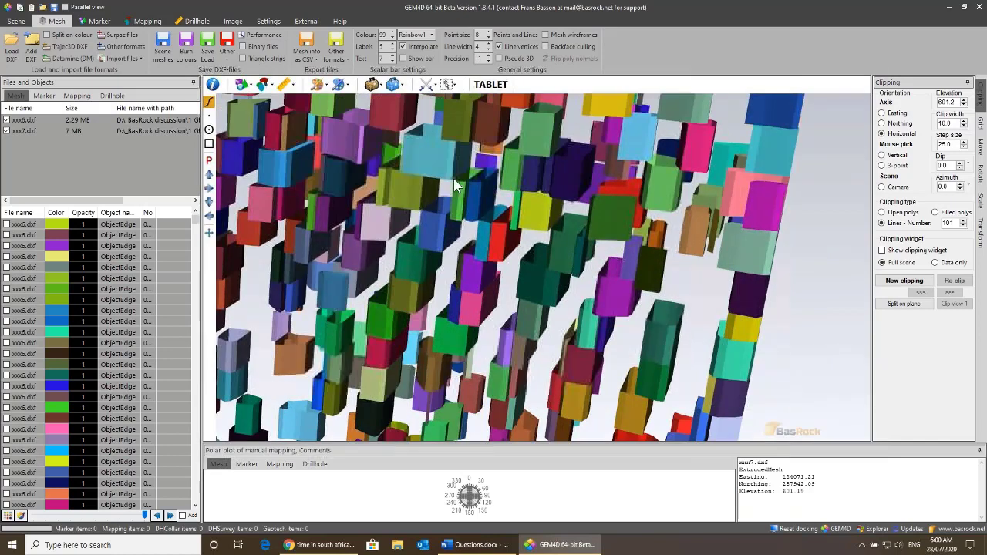
# Step: Repair the holes in the extruded blocks with a maximum hole diameter of 500 and save the result as xx8
pyautogui.click(393, 84)
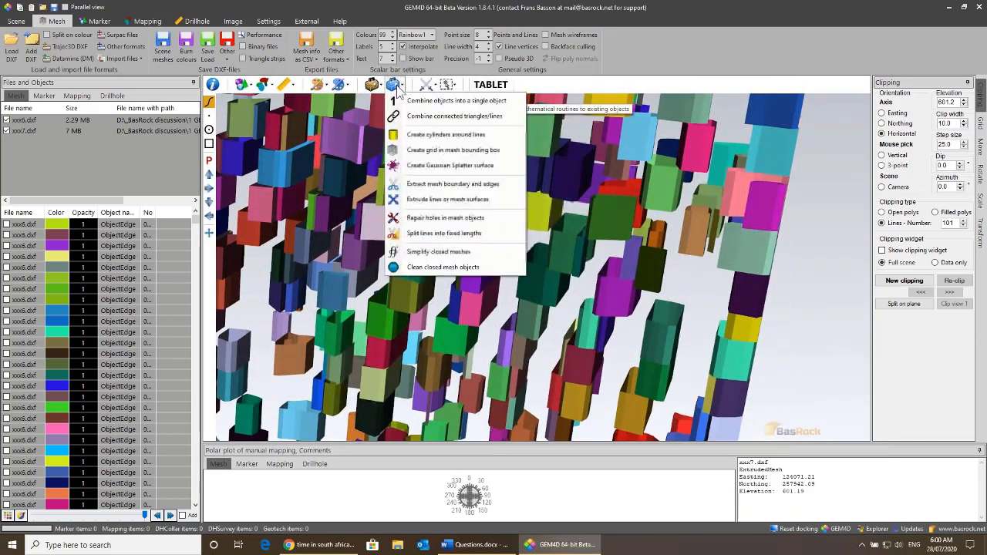
pyautogui.click(454, 219)
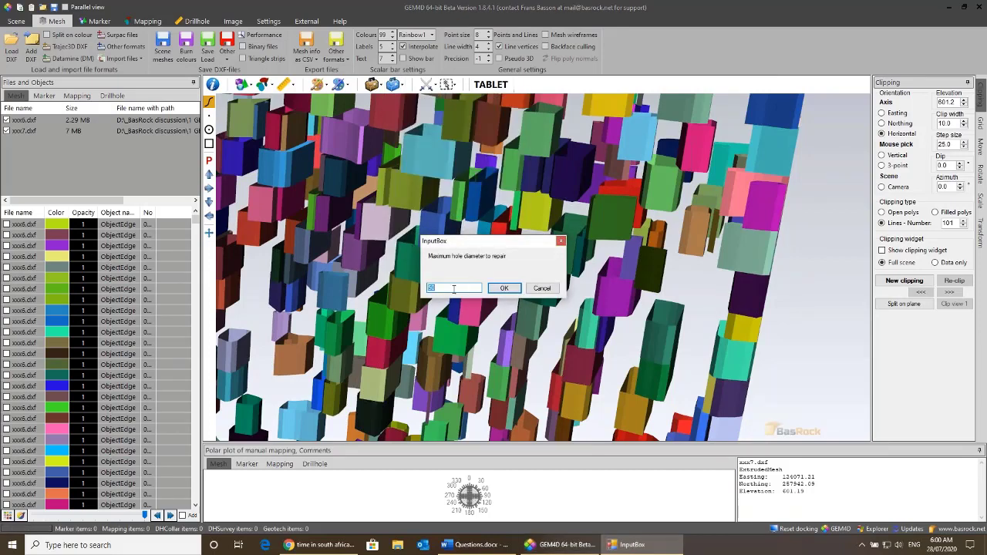
pyautogui.write('500')
pyautogui.press('Return')
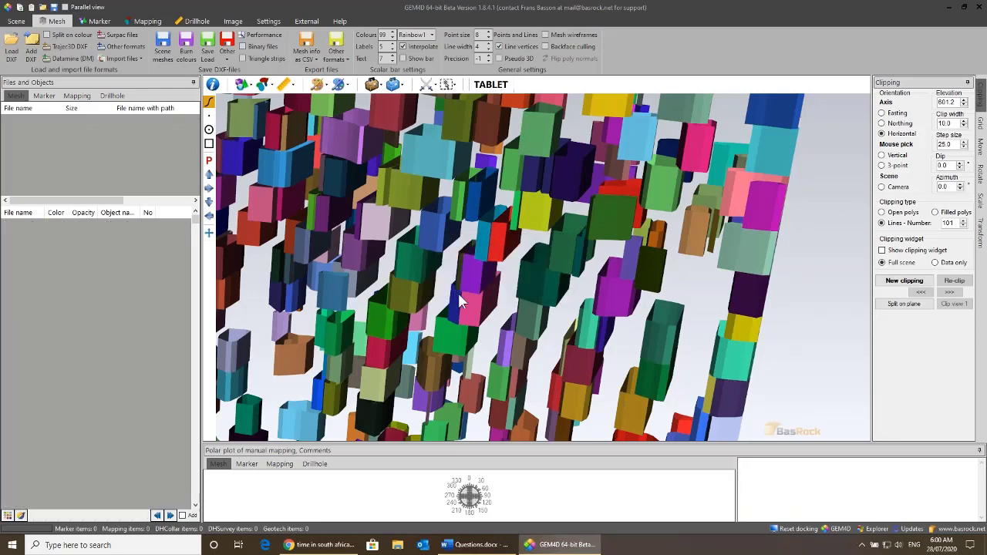
pyautogui.write('xx')
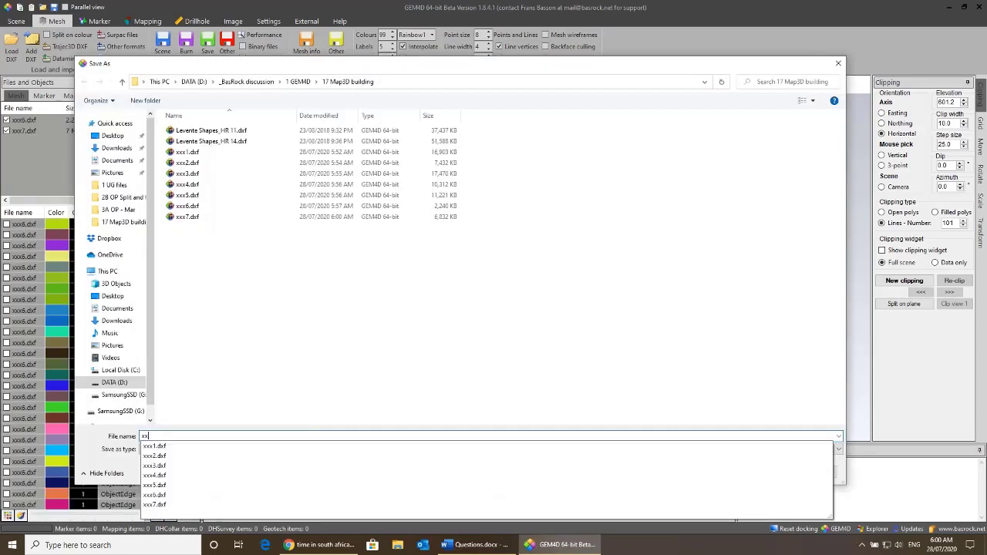
pyautogui.write('8')
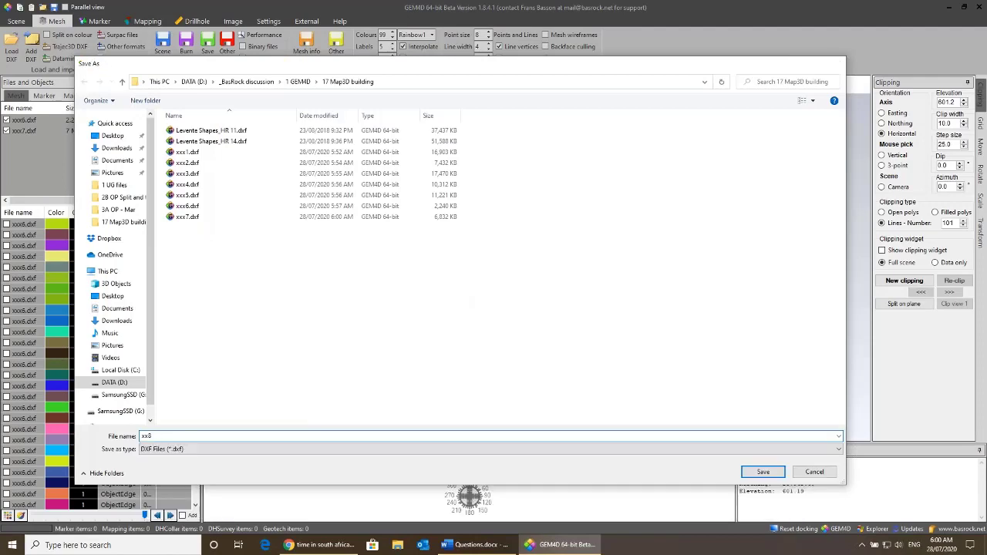
pyautogui.press('Return')
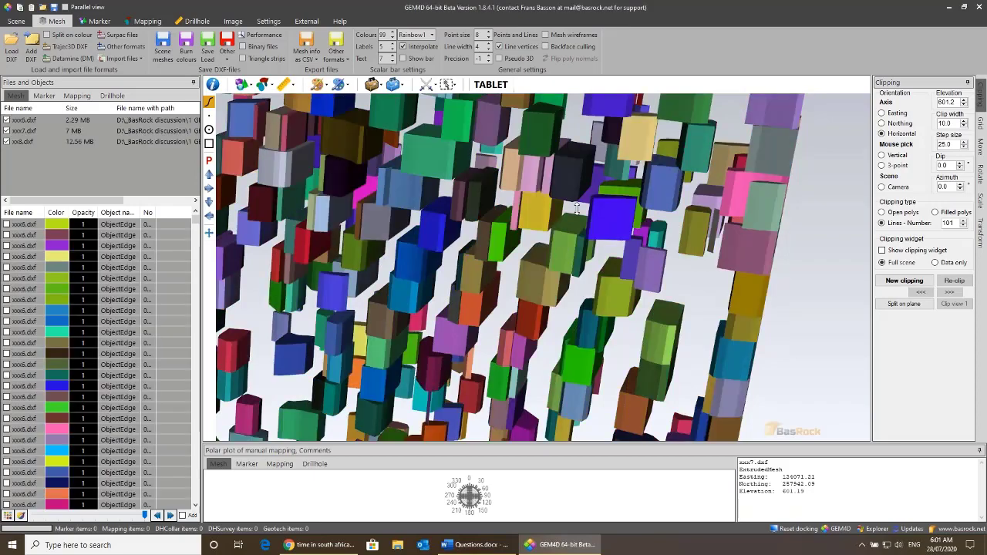
# Step: Inspect the repaired blocks up close to check that their upper and lower ends are capped
pyautogui.moveTo(578, 228); pyautogui.dragTo(617, 294)
pyautogui.scroll(3, 600, 244)
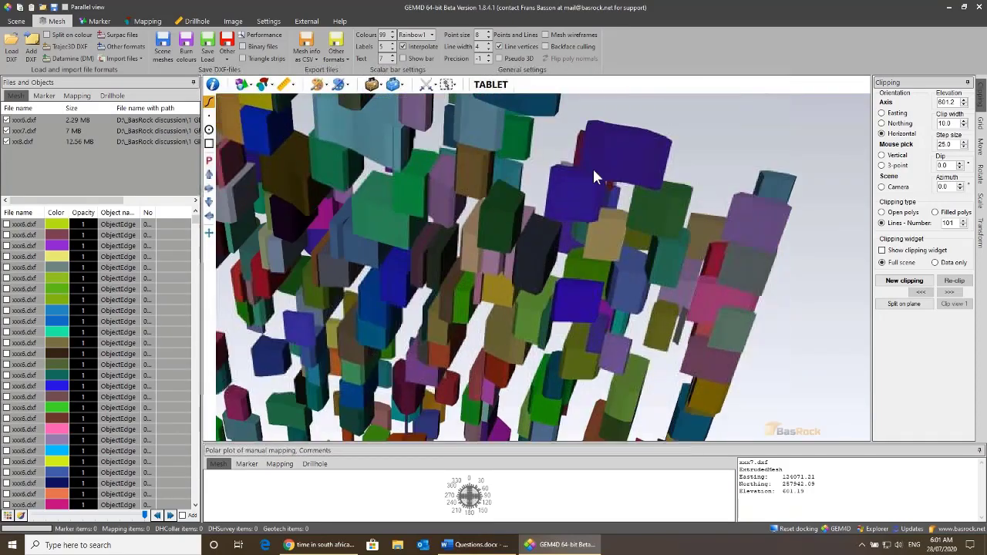
pyautogui.moveTo(592, 167); pyautogui.dragTo(605, 401, button='middle')
pyautogui.moveTo(490, 307); pyautogui.dragTo(576, 286)
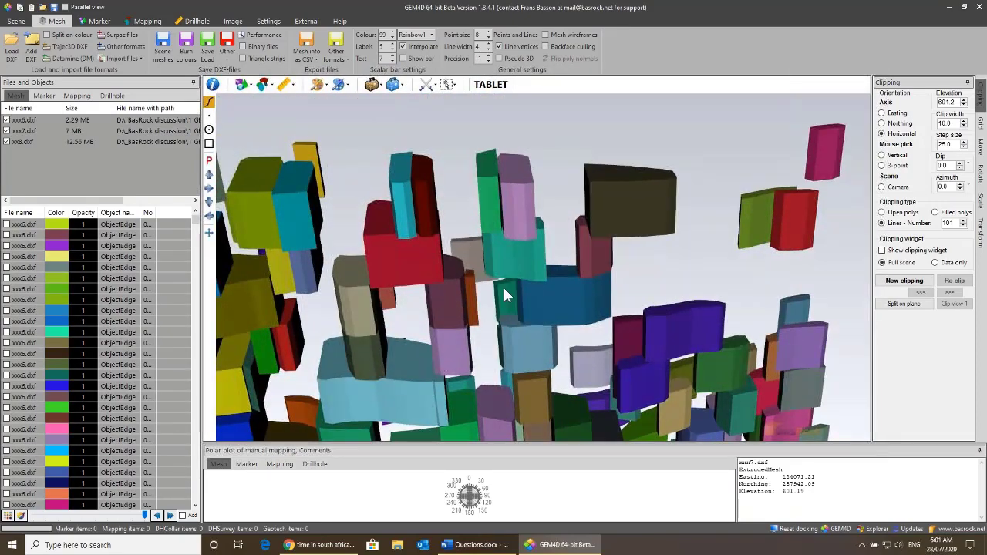
pyautogui.scroll(3, 502, 285)
pyautogui.scroll(2, 541, 216)
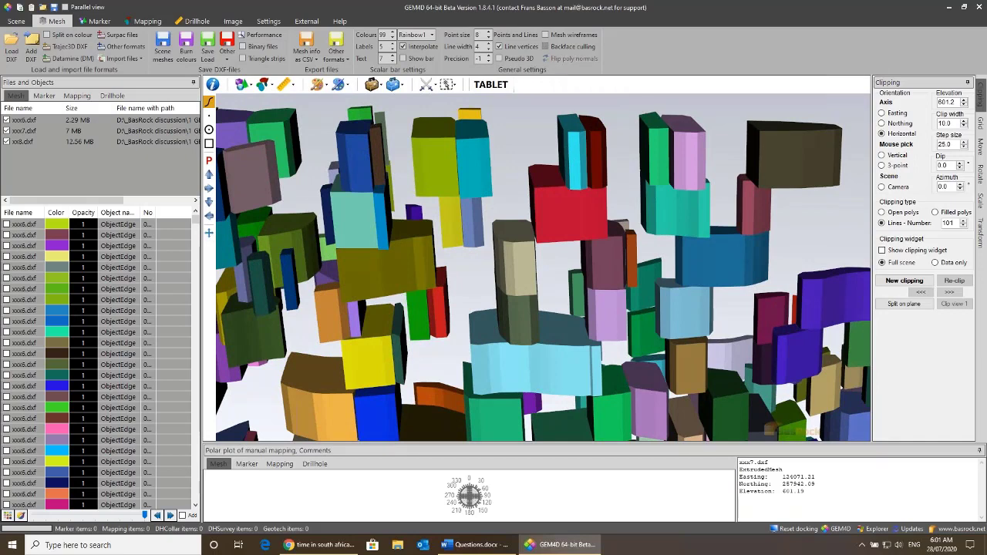
# Step: Toggle backface culling on and off repeatedly to check the face orientation of the repaired blocks
pyautogui.click(547, 47)
pyautogui.click(547, 46)
pyautogui.click(546, 46)
pyautogui.click(547, 46)
pyautogui.click(546, 46)
pyautogui.click(546, 46)
pyautogui.scroll(-2, 560, 181)
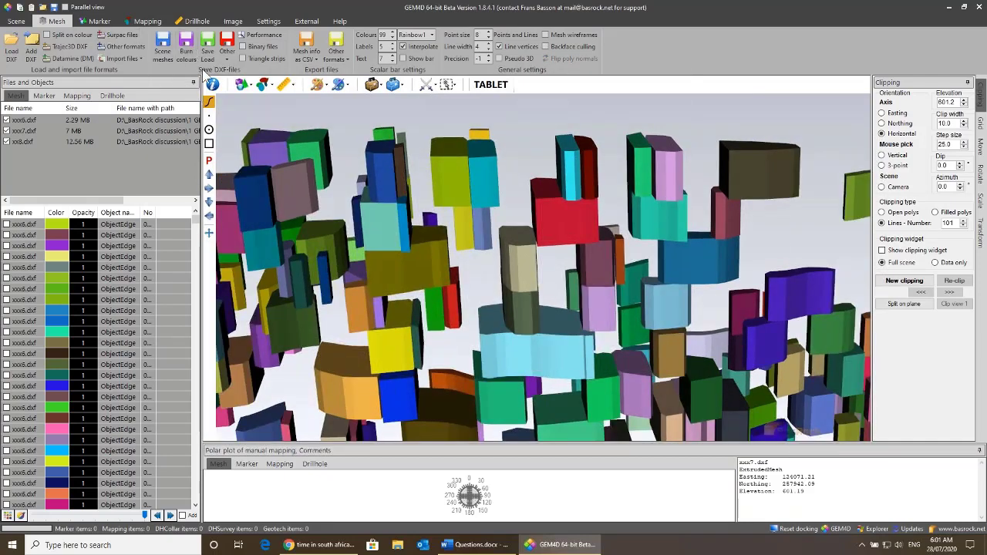